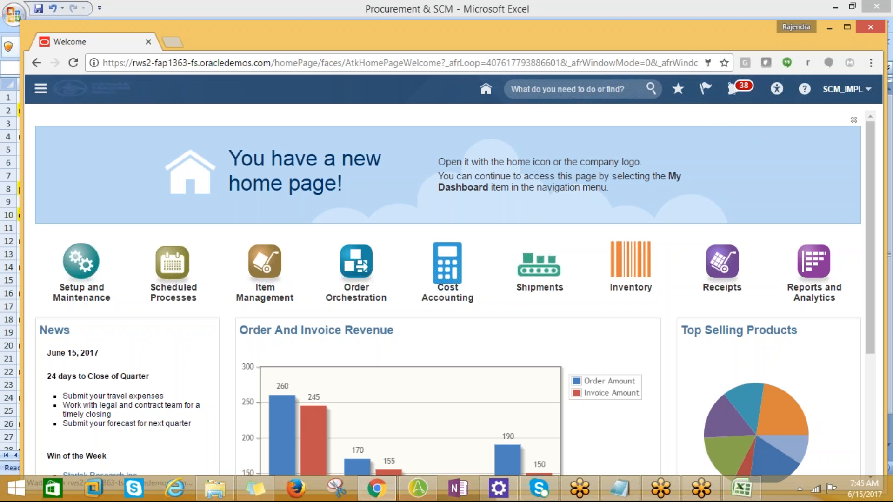
Step: Open Setup and Maintenance from the welcome page
left_click(868, 91)
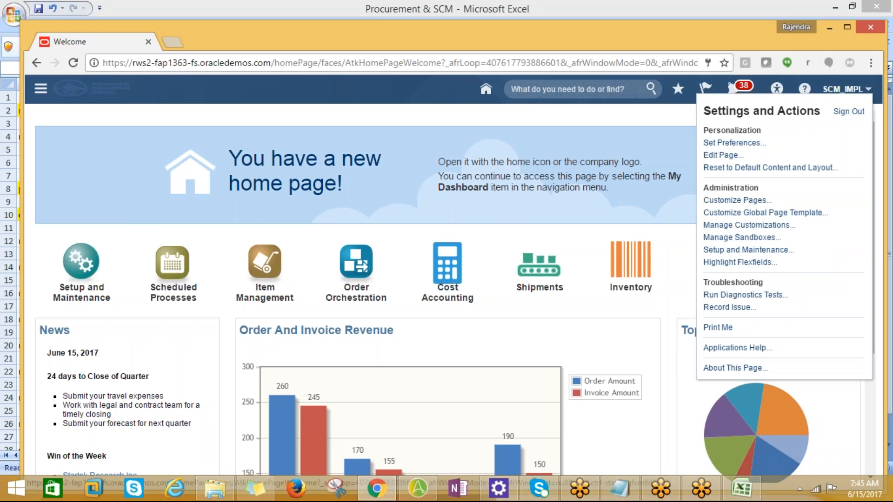
Step: Switch to the Procurement & SCM workbook in Excel and copy the task name "manage business unit" from sheet 25-05-17
key("alt+Tab")
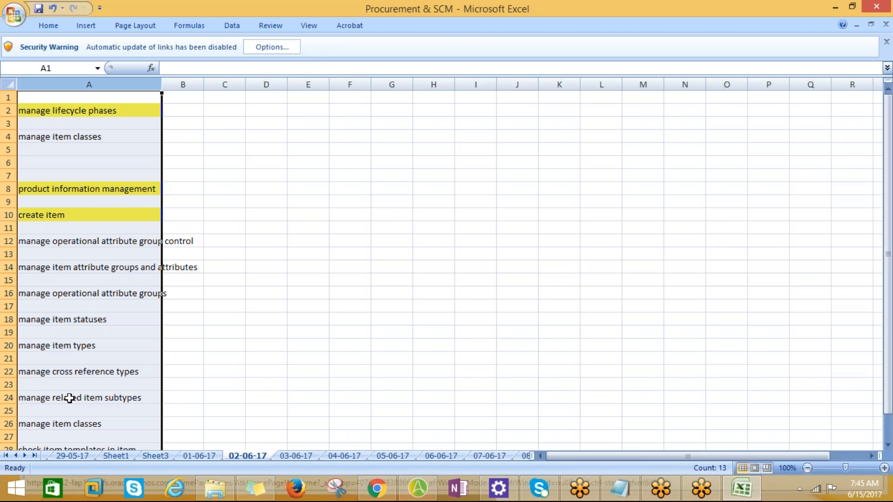
left_click(200, 456)
left_click(166, 457)
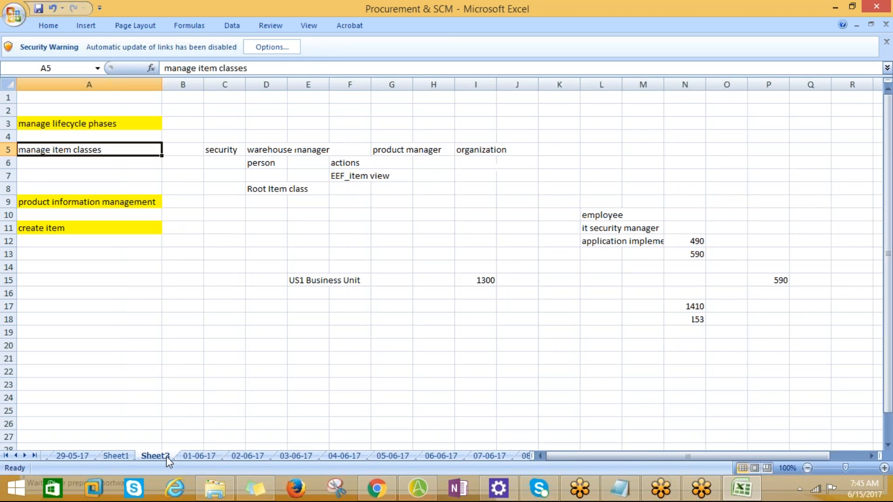
left_click(119, 455)
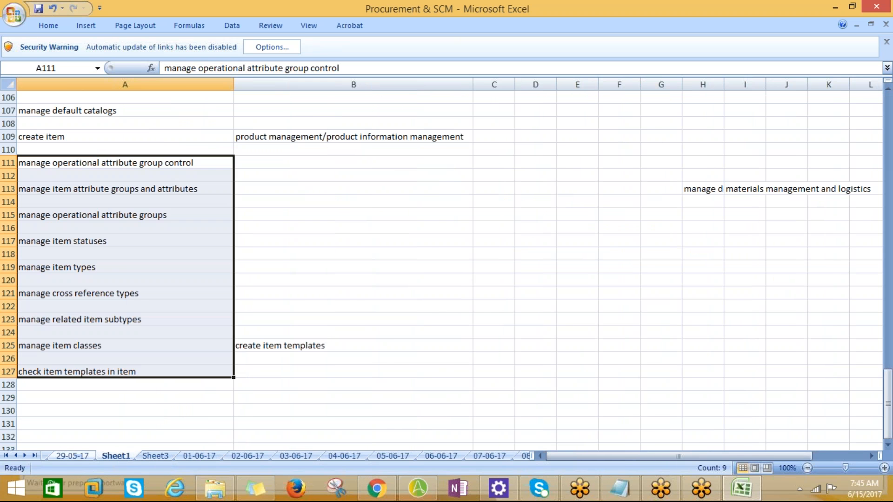
left_click(71, 455)
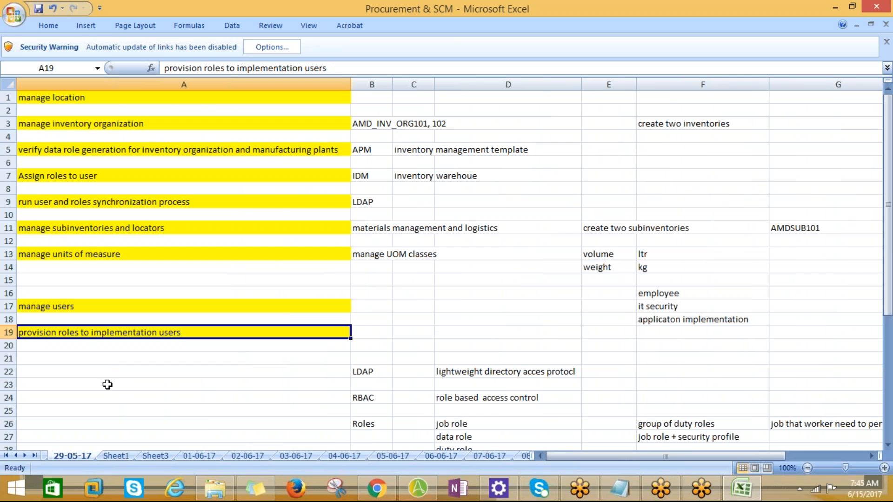
left_click(15, 456)
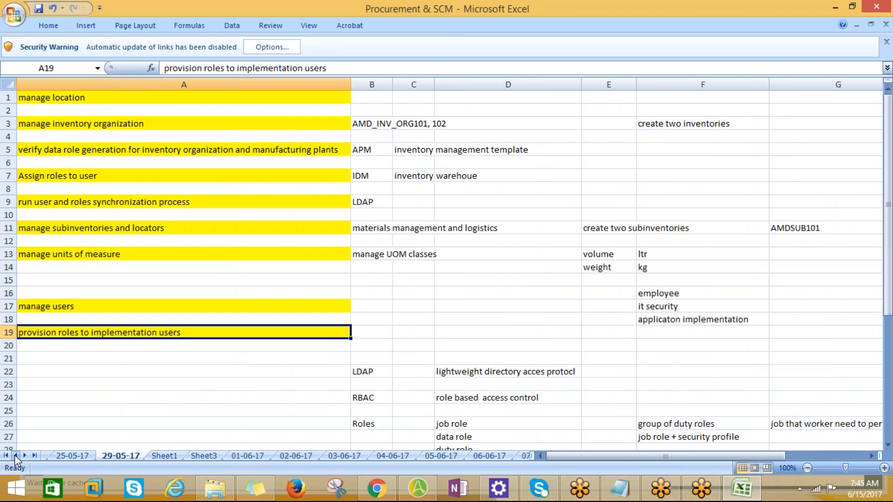
left_click(72, 456)
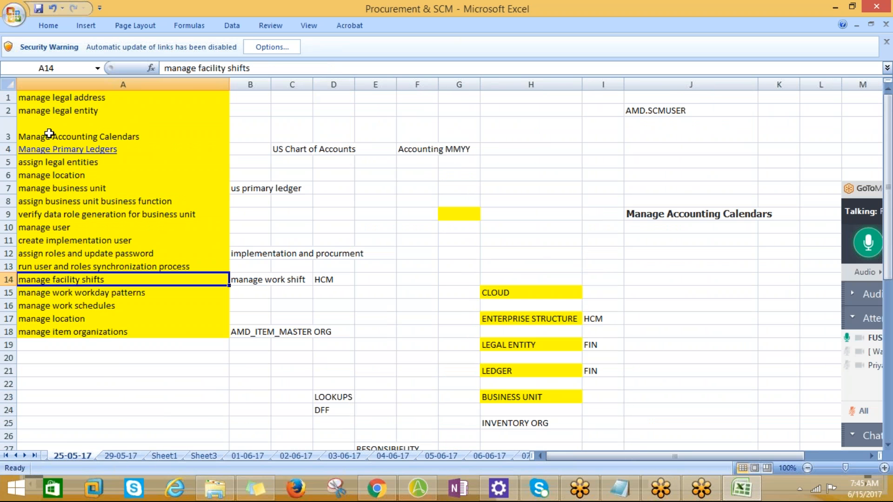
left_click(46, 190)
key("ctrl+c")
Step: Switch back to the browser and bring the Procurement offering into focus in Setup and Maintenance
key("alt+Tab")
left_click(585, 122)
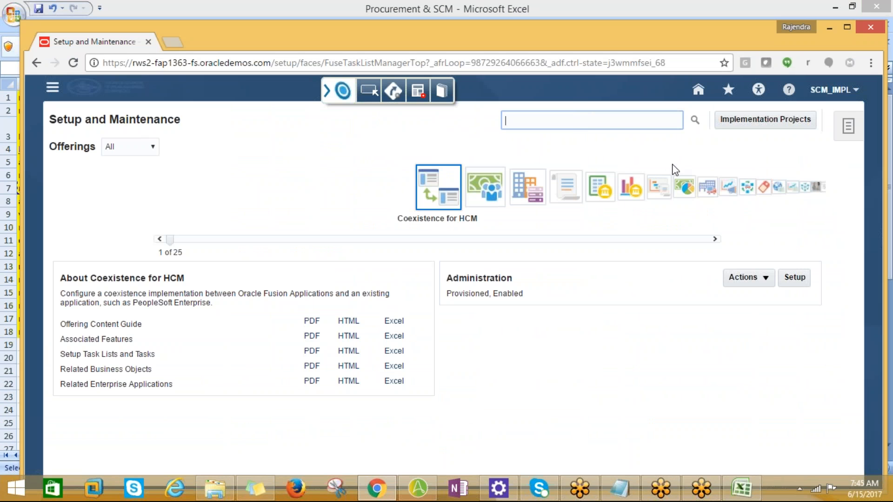
scroll(582, 188, "down", 2)
scroll(538, 192, "down", 6)
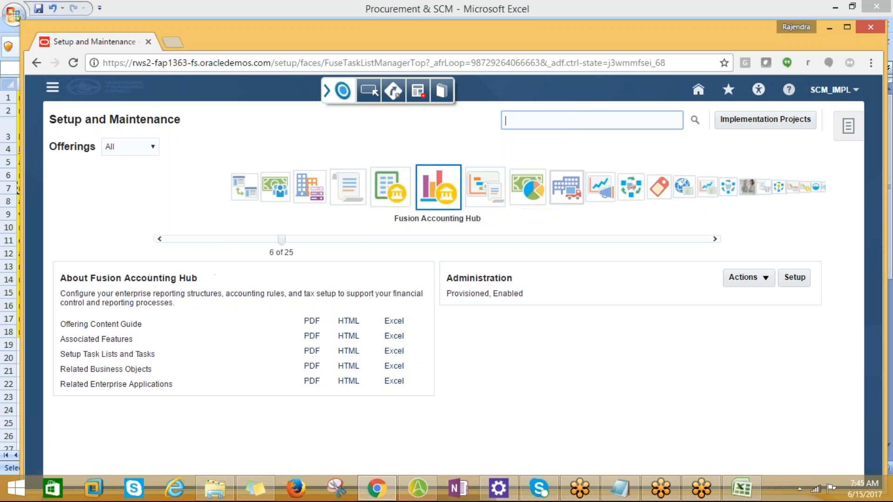
scroll(538, 192, "down", 3)
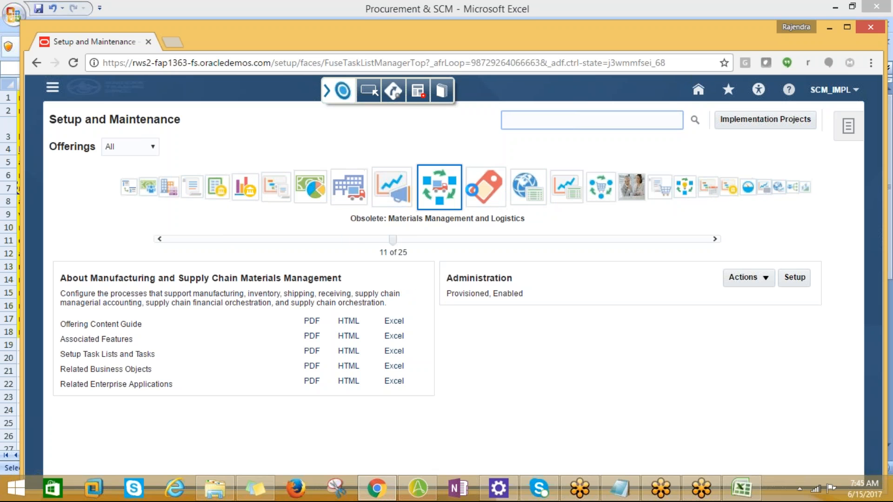
scroll(485, 193, "down", 3)
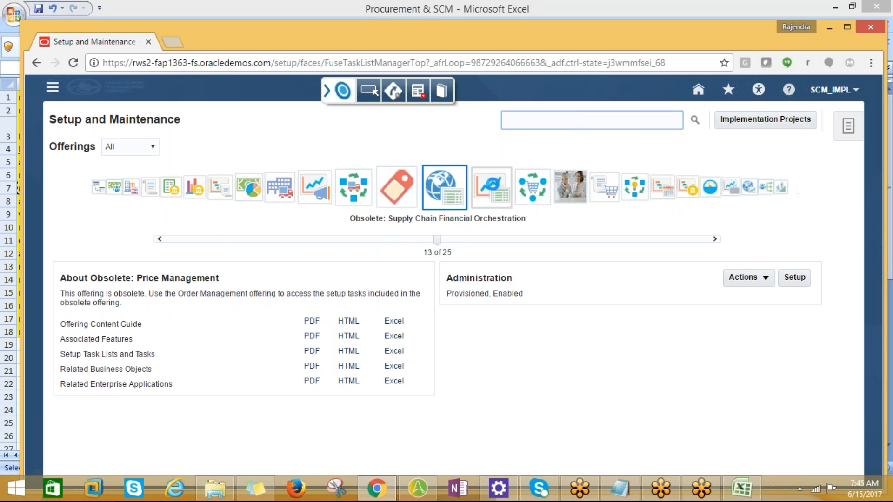
scroll(485, 193, "down", 2)
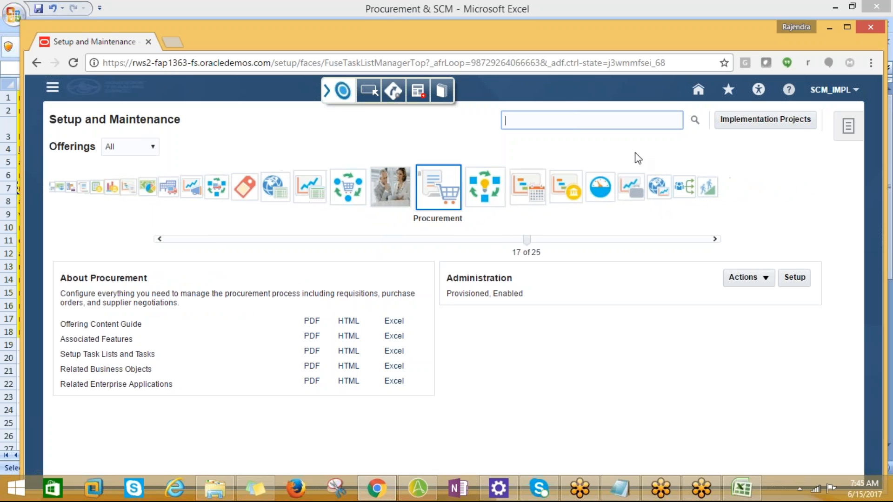
Step: Find and open the Manage Business Unit task, and search its business units for names matching AMD%
type("manage business unit")
left_click(694, 122)
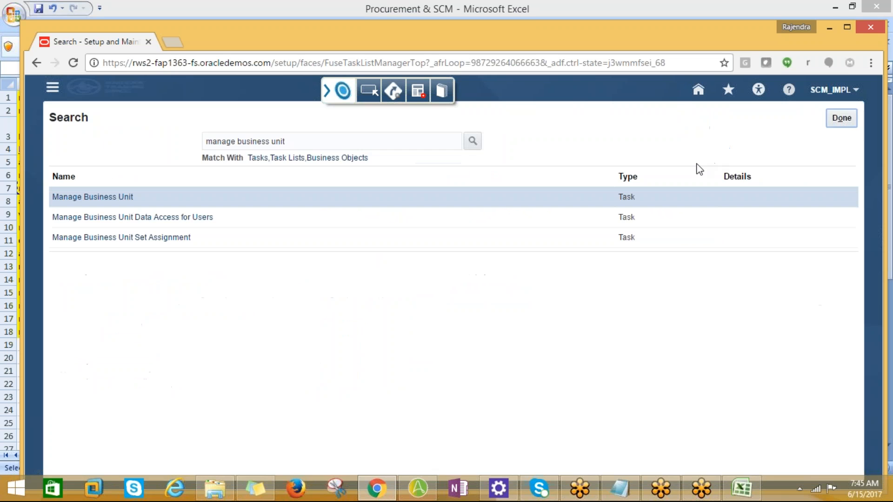
left_click(65, 198)
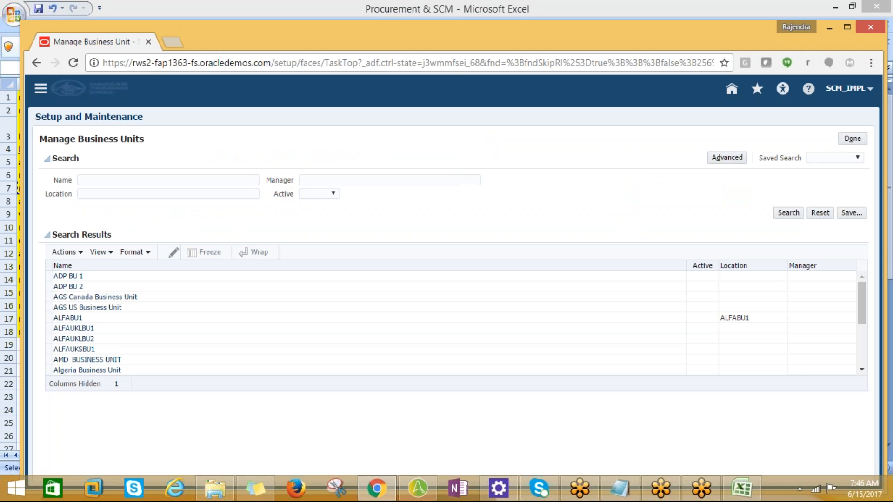
left_click(150, 179)
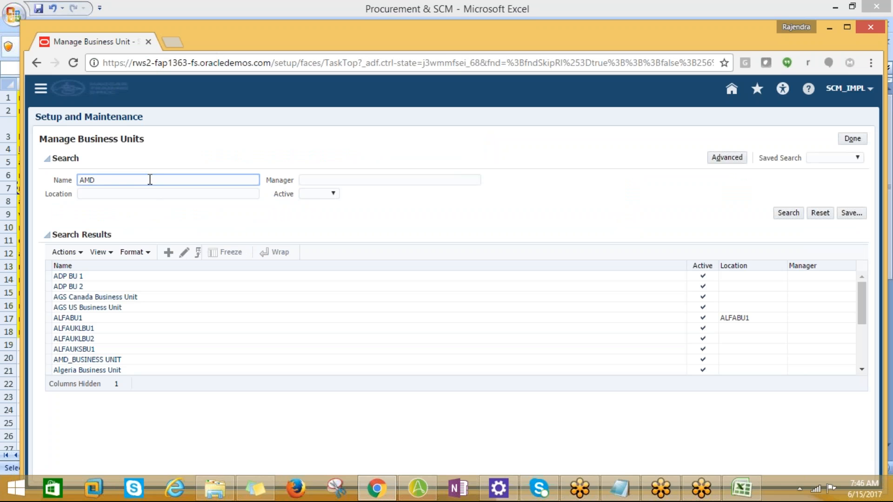
left_click(789, 214)
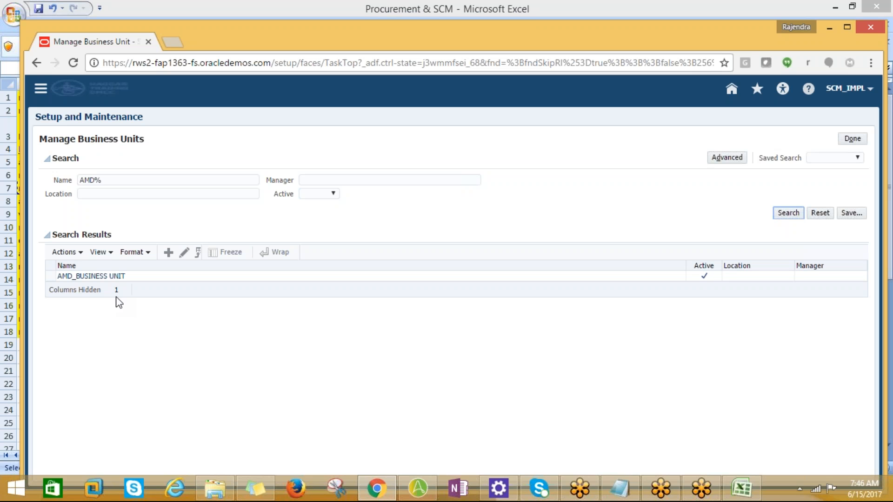
Step: Switch to Excel and copy the task name "assign business unit business function" from sheet 25-05-17
key("alt+Tab")
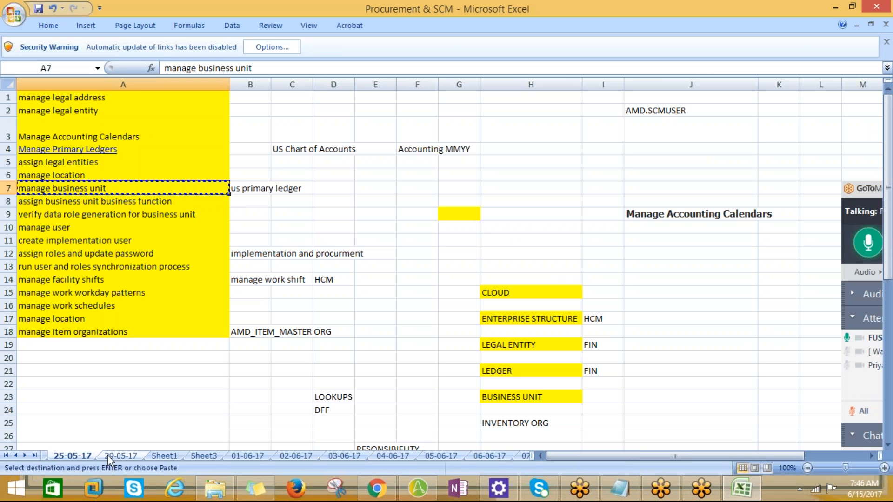
left_click(62, 205)
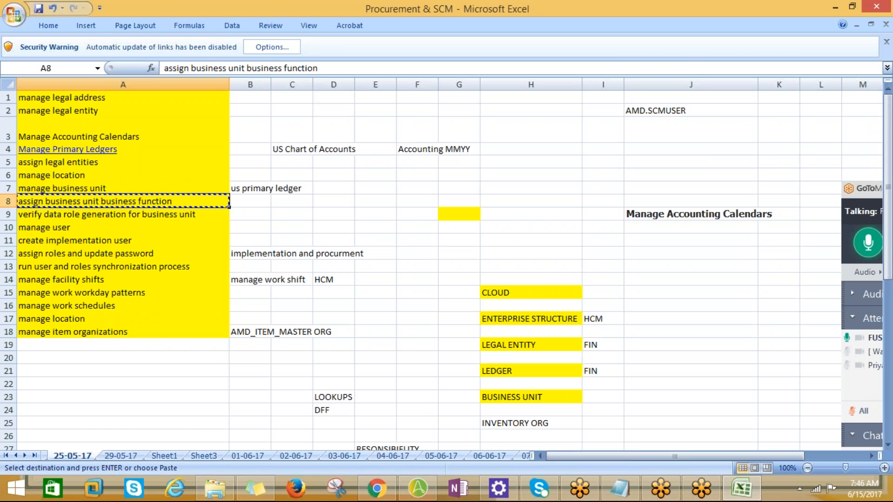
Step: Switch to the browser, leave Manage Business Units, and try to open the Assign Business Unit Business Function task through the general task search
key("alt+Tab")
left_click(848, 139)
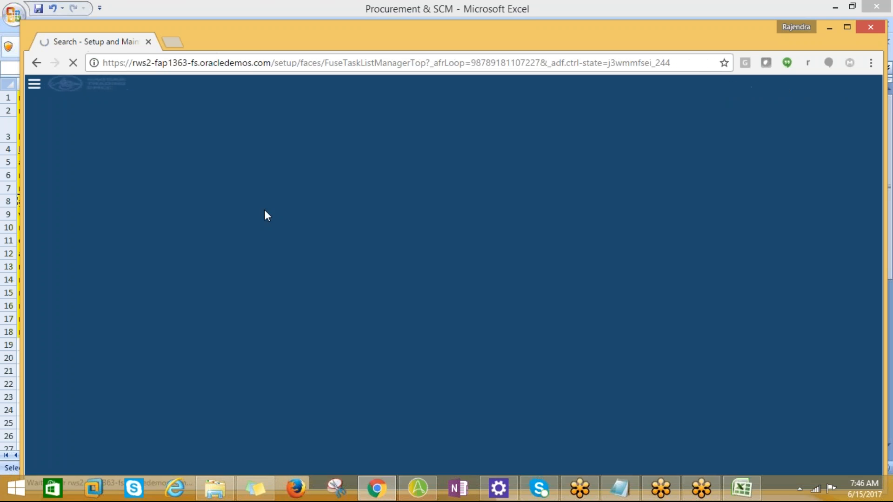
left_click_drag(305, 141, 205, 142)
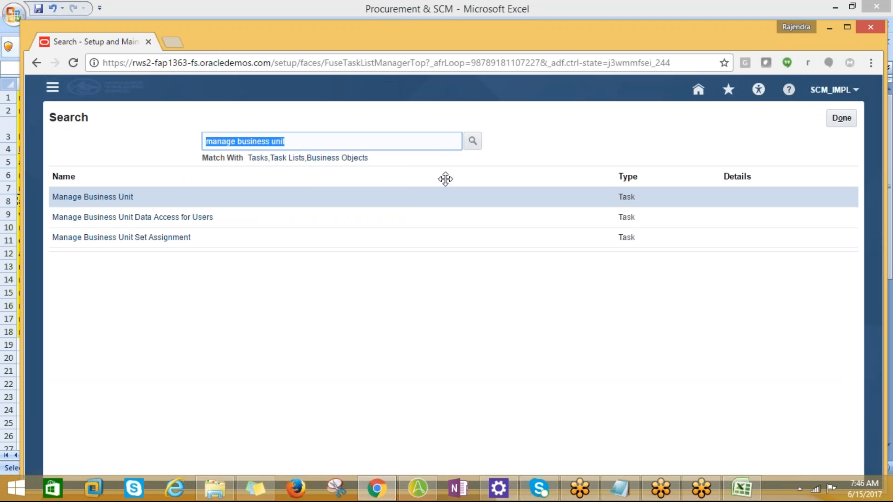
type("assign business unit business function")
left_click(473, 142)
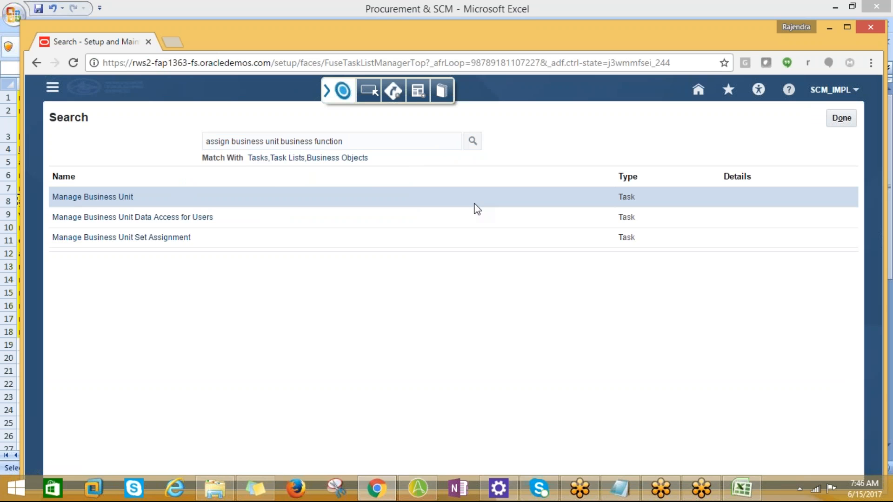
left_click(144, 197)
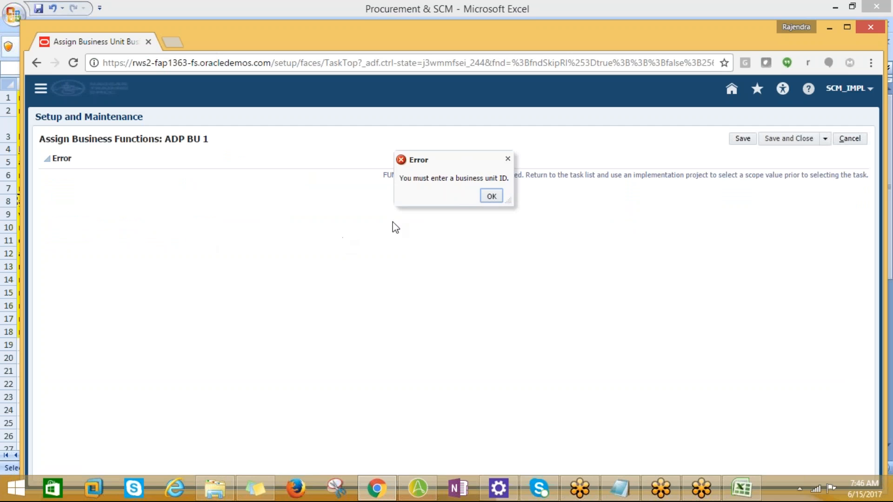
left_click(488, 196)
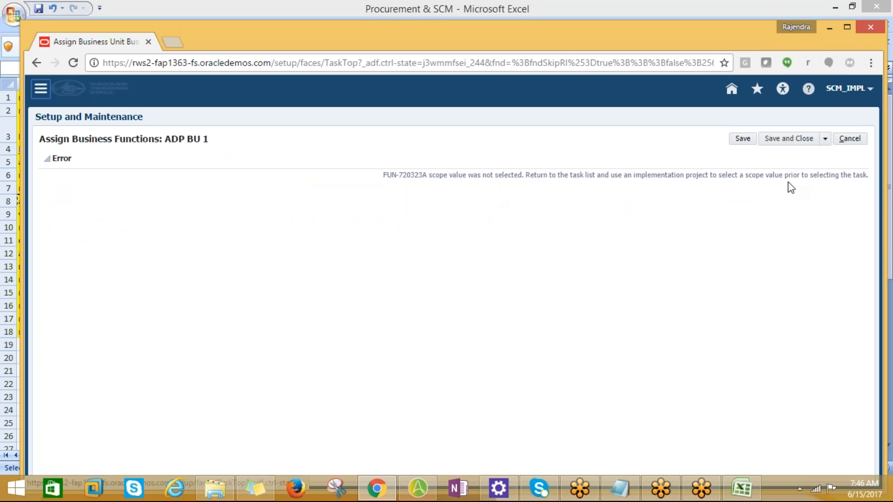
left_click(845, 139)
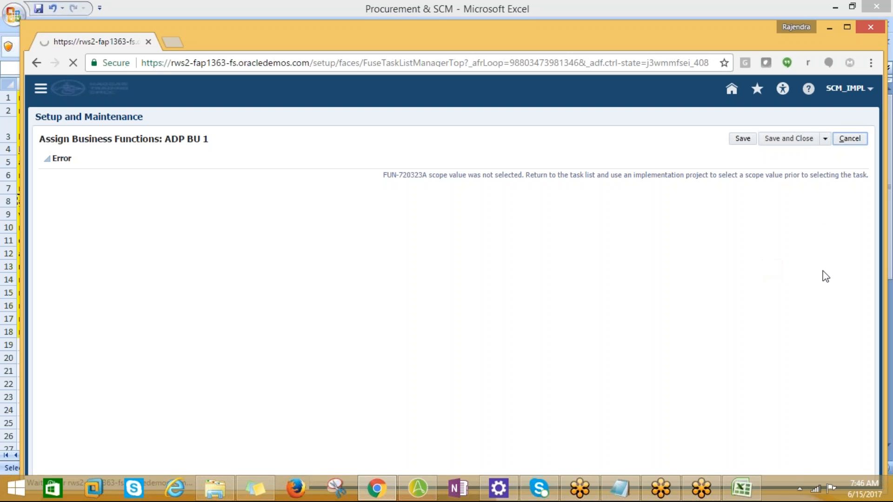
left_click(843, 119)
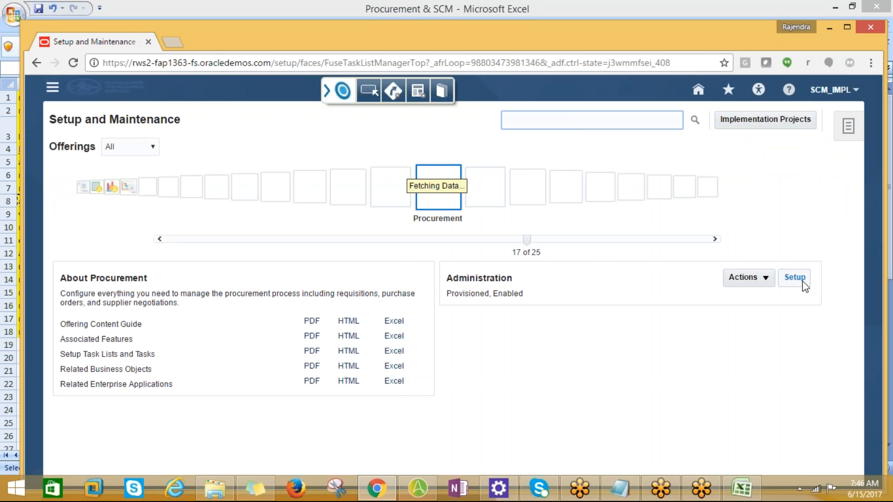
Step: Find the "assign business unit business function" task in the Procurement setup and open its scope selection
left_click(804, 279)
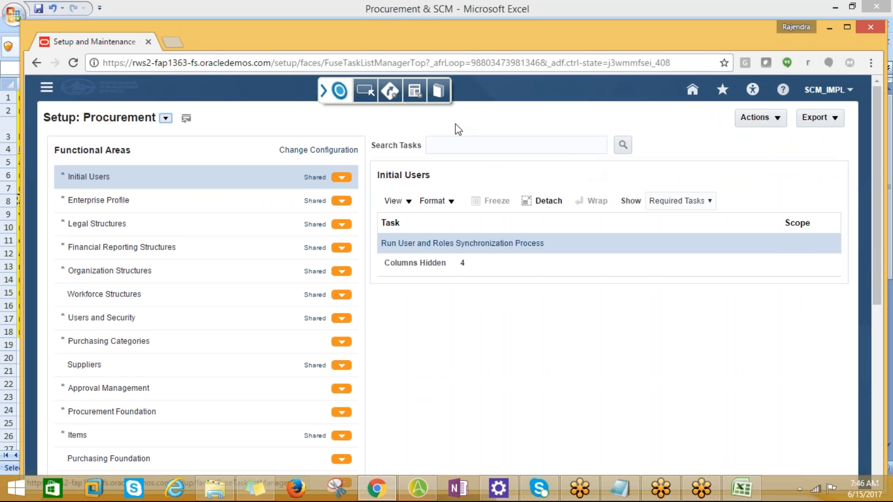
left_click(465, 147)
type("assign business unit business function")
left_click(616, 145)
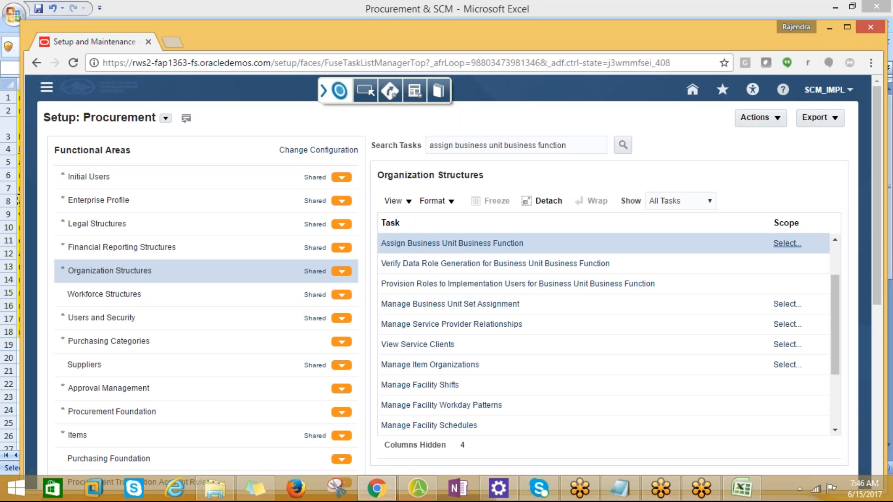
key("alt+Tab")
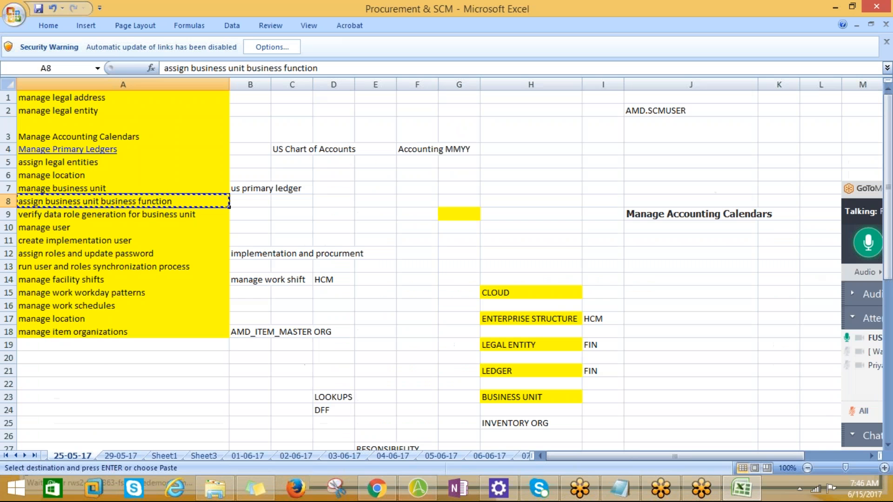
key("alt+Tab")
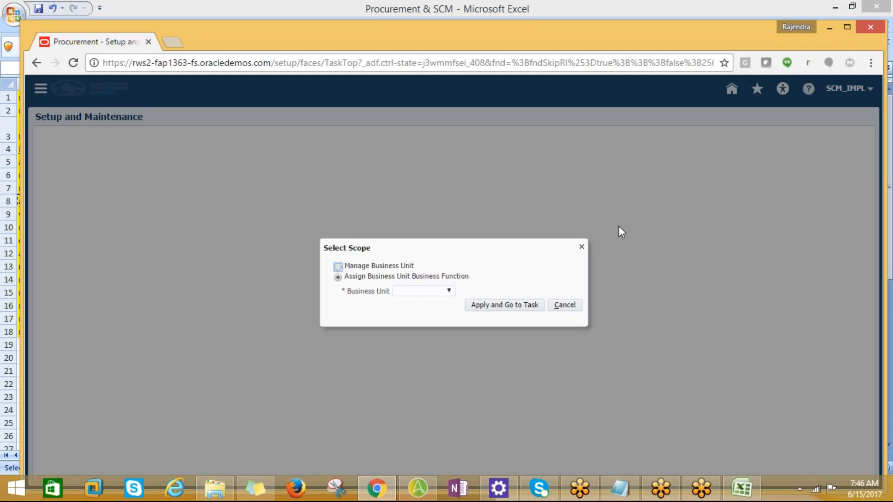
Step: Search the business units for AMD%, choose AMD_BUSINESS UNIT as the task scope, and go to its Assign Business Functions page
left_click(444, 292)
left_click(424, 320)
left_click(493, 306)
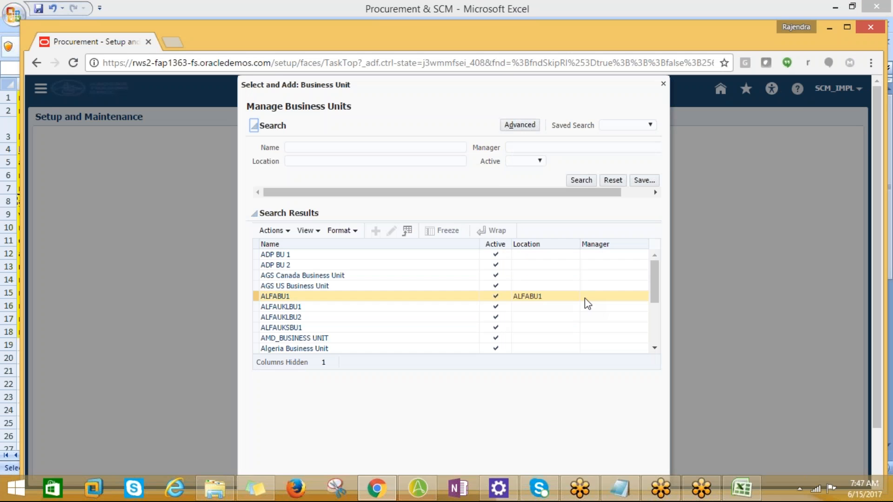
left_click(308, 147)
type("AMD%")
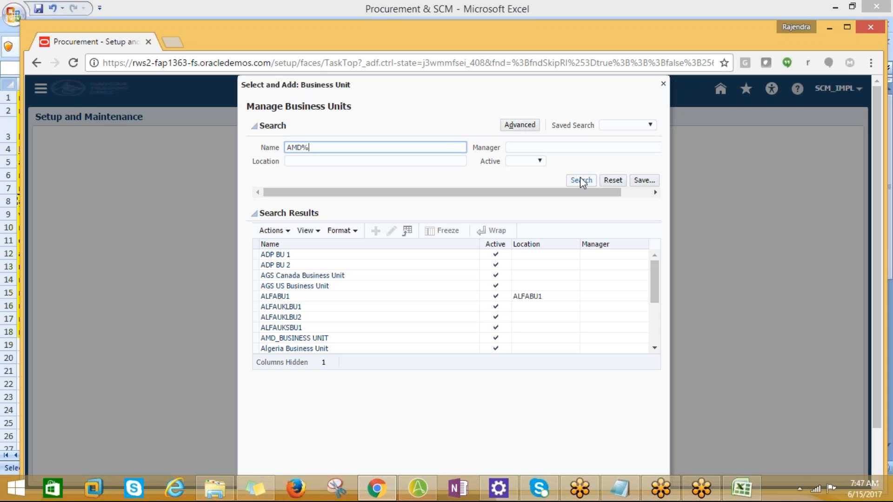
left_click(579, 178)
left_click(298, 254)
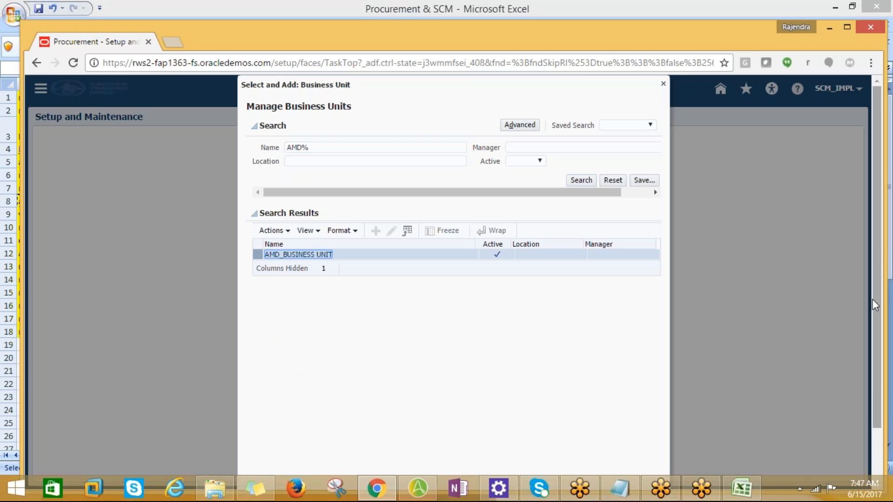
left_click_drag(878, 342, 879, 393)
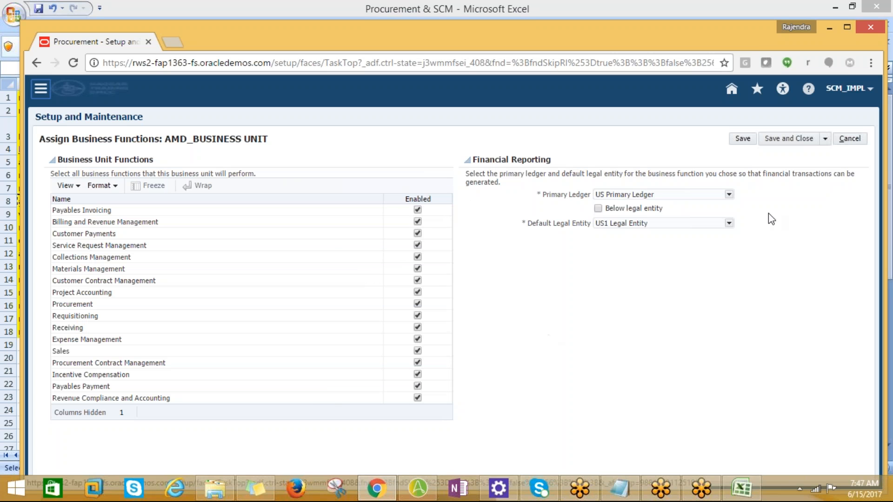
Step: Save and close the business function assignment for AMD_BUSINESS UNIT, and switch to the Excel task list
left_click(778, 135)
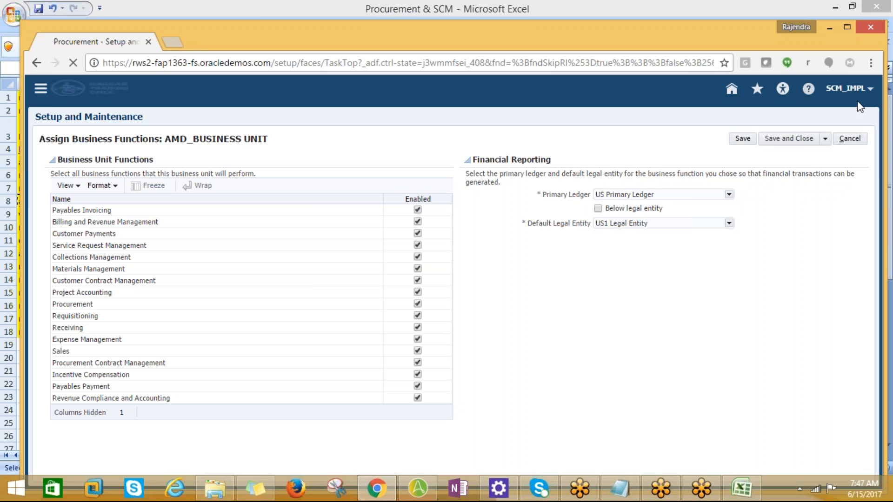
key("alt+Tab")
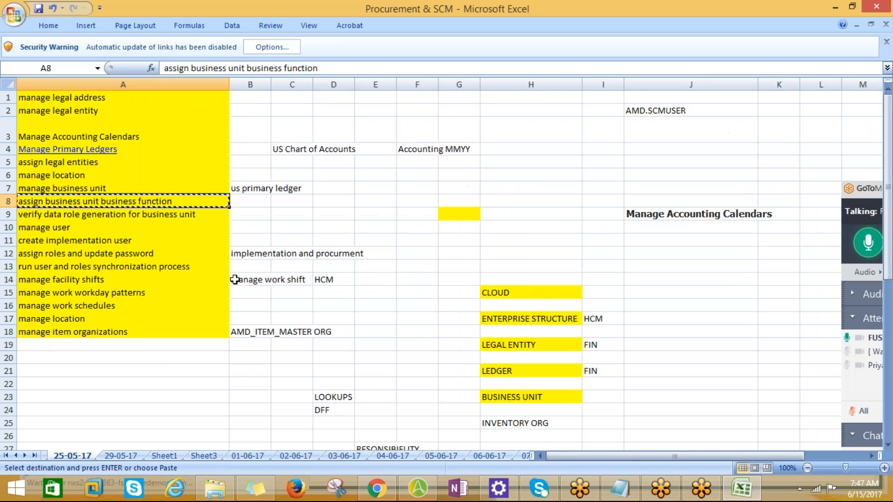
Step: Switch from the task list to the browser, search the Procurement setup tasks for "create imp%", and open the Create Implementation Users task
left_click(121, 215)
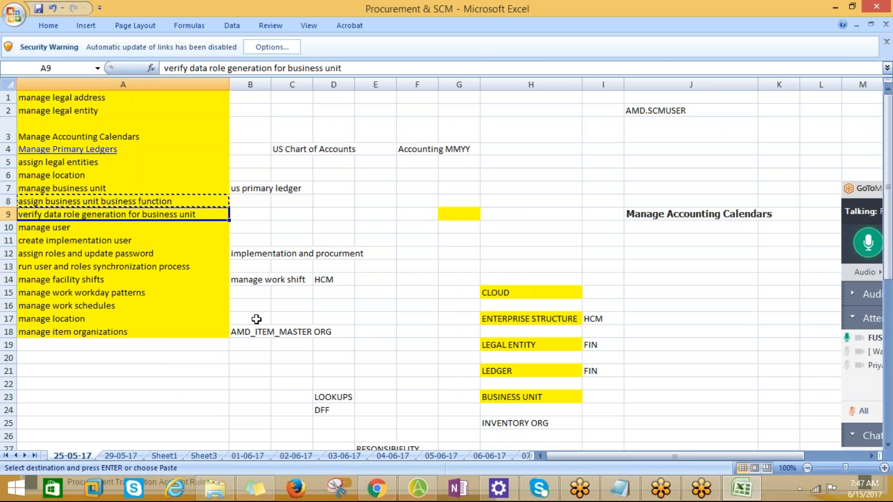
key("alt+Tab")
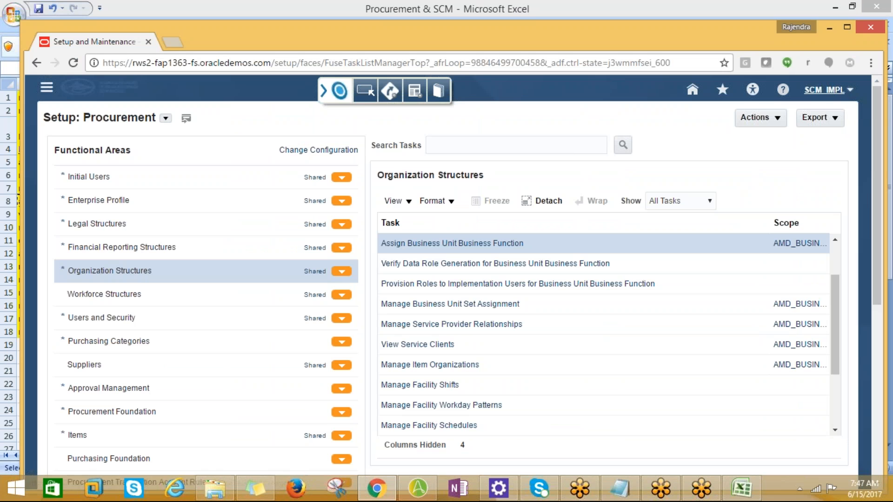
left_click(849, 92)
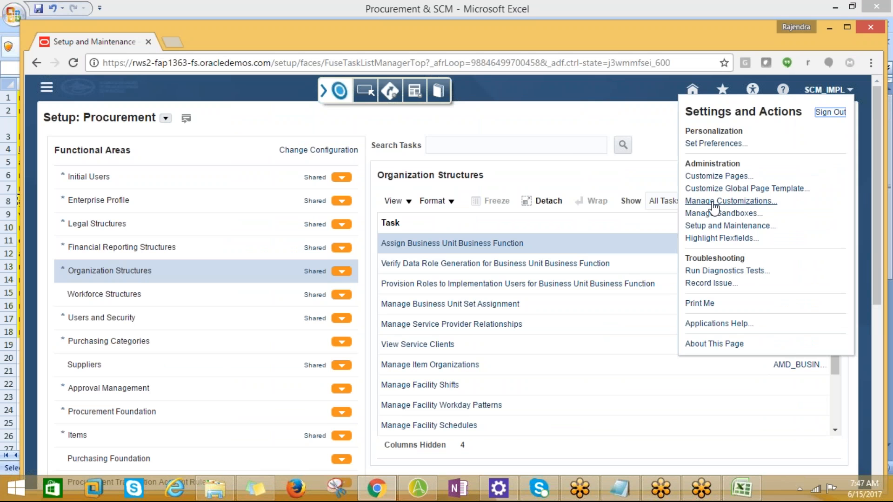
left_click(490, 142)
type("CRES")
key("BackSpace")
key("BackSpace")
key("BackSpace")
key("BackSpace")
type("c")
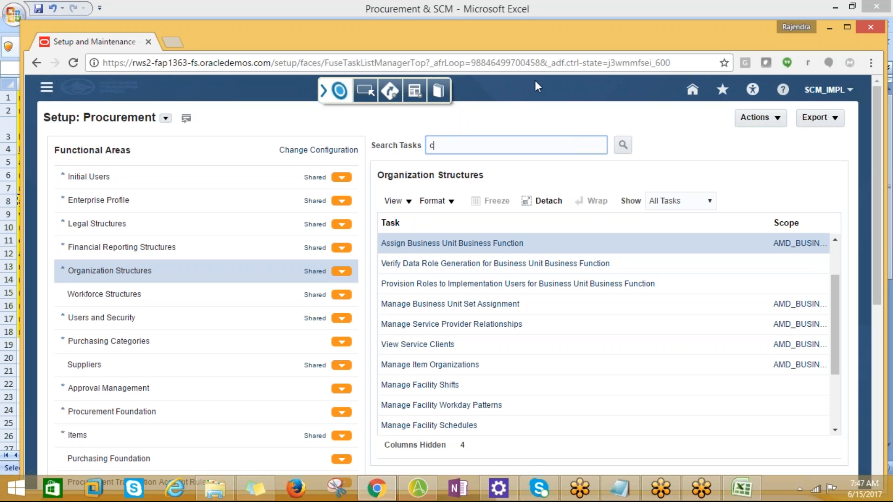
type("reate imp%")
key("Return")
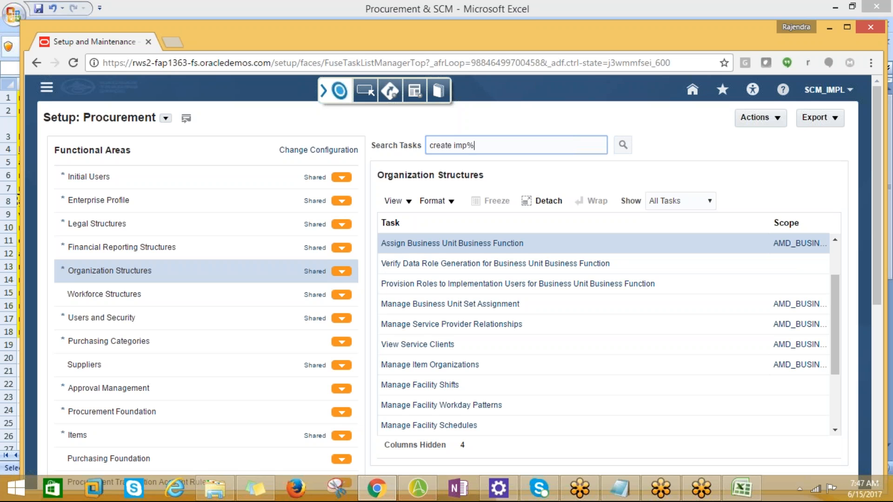
left_click(465, 263)
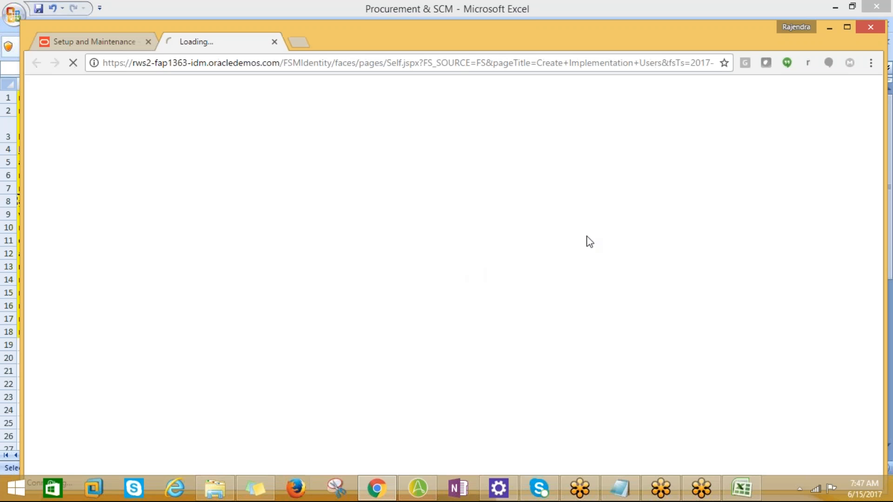
Step: Review the setup tasks on the Excel sheets 25-05-17 and 29-05-17, and return to Identity Manager in the browser
key("alt+Tab")
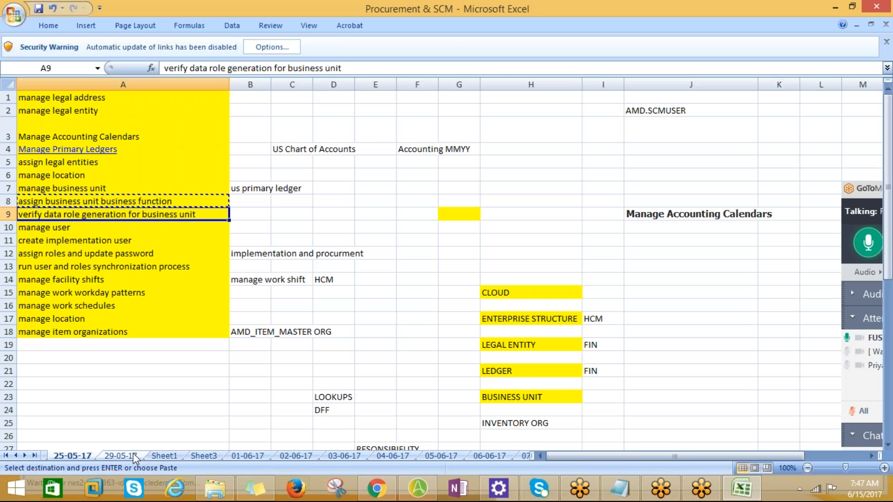
left_click(120, 455)
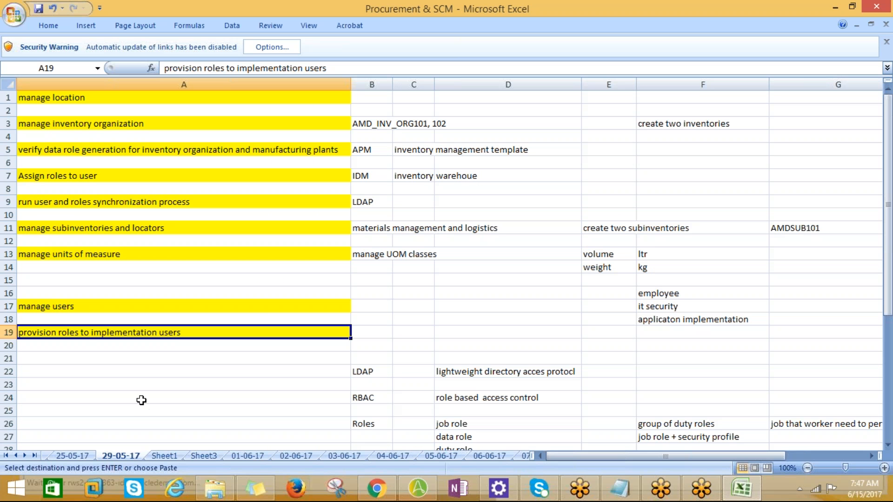
left_click(79, 455)
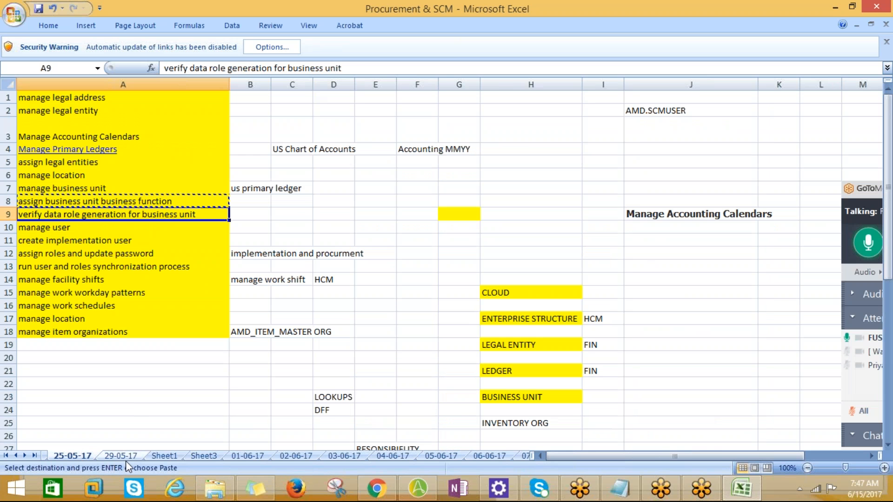
left_click(127, 457)
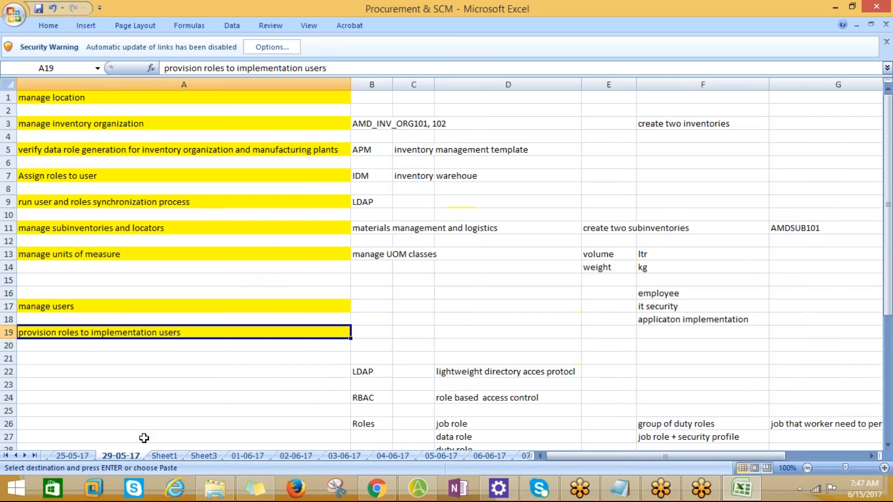
key("alt+Tab")
key("alt+Tab")
left_click(63, 457)
left_click(116, 456)
key("alt+Tab")
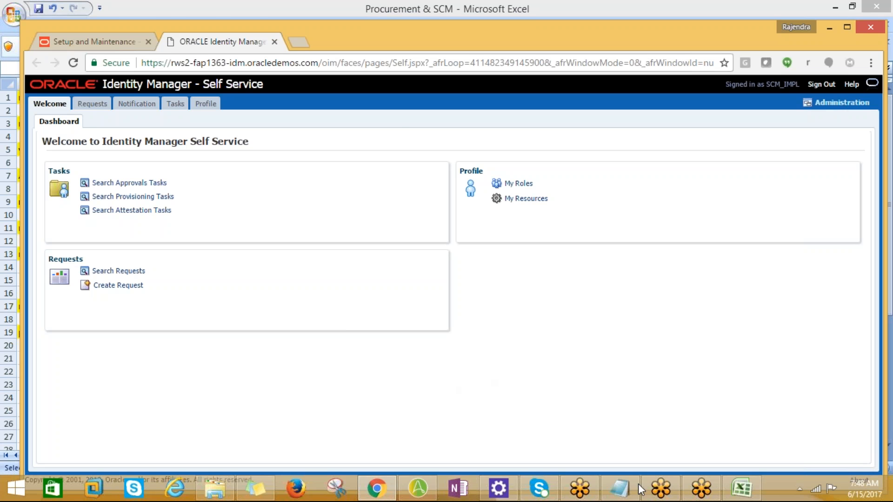
key("alt+Tab")
key("alt+Tab")
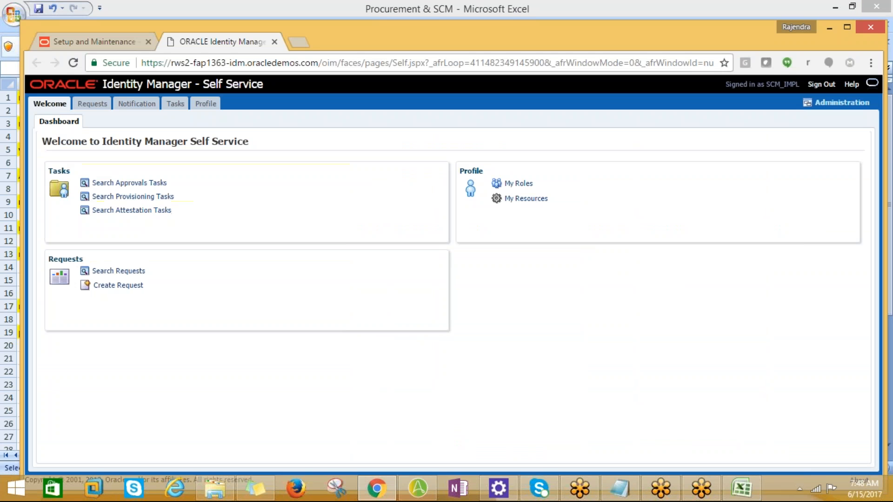
Step: Go to Identity Manager's Delegated Administration, search the users for scm_impl, and open the SCM_IMPL user record
left_click(841, 102)
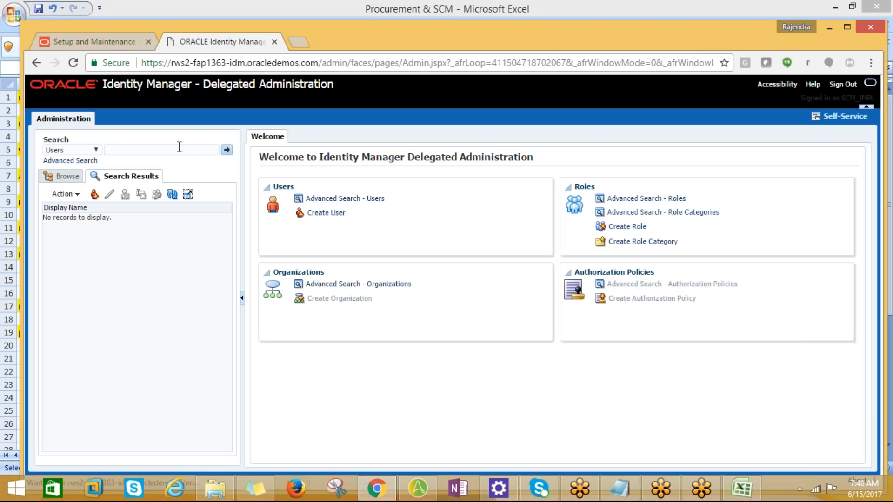
left_click(154, 146)
type("scm_impl")
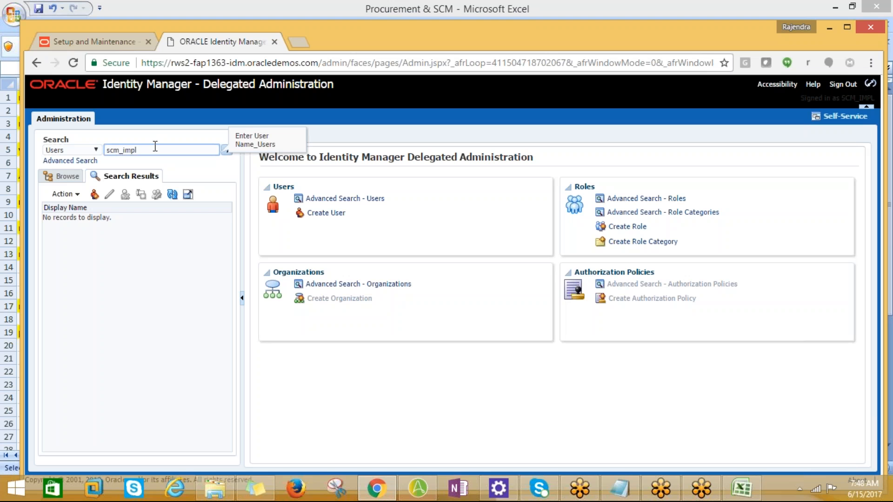
key("Return")
left_click(80, 222)
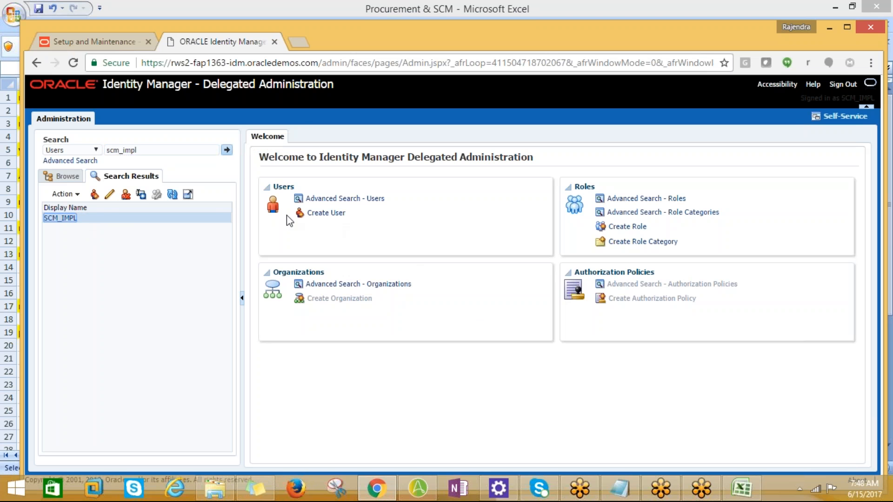
left_click(60, 218)
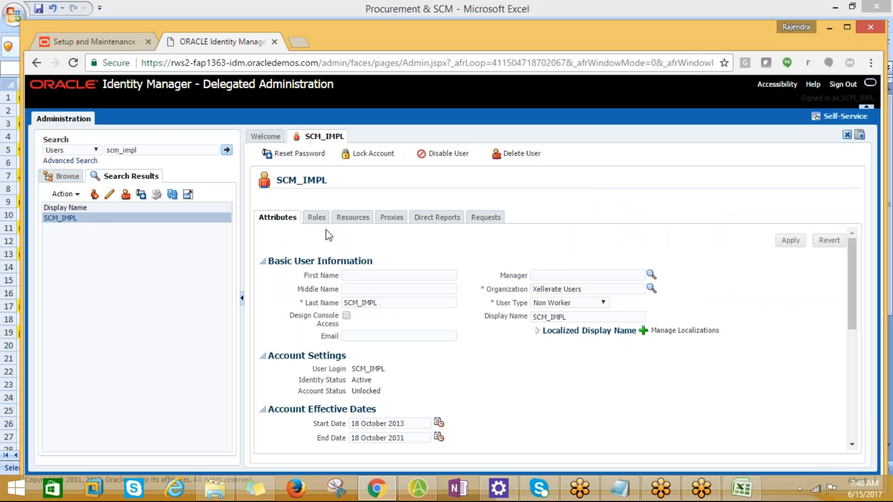
Step: Show the roles of the SCM_IMPL user and examine the list, including the warehouse and production roles
left_click(569, 332)
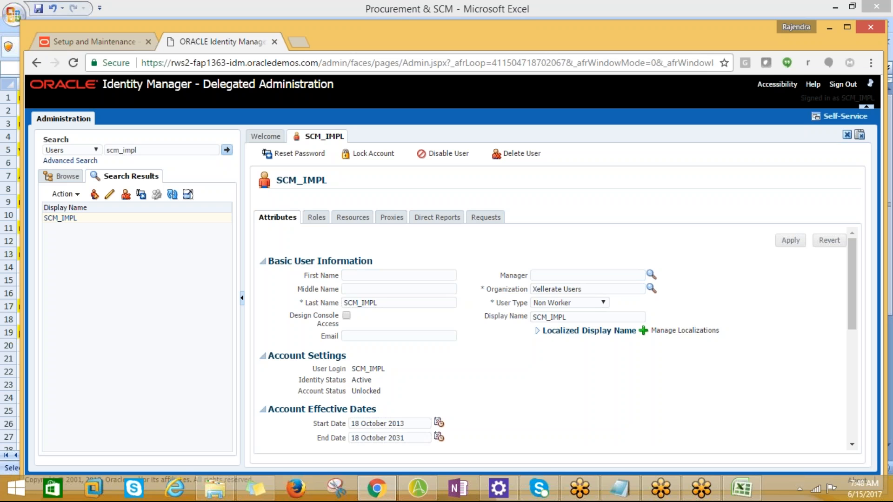
left_click(317, 222)
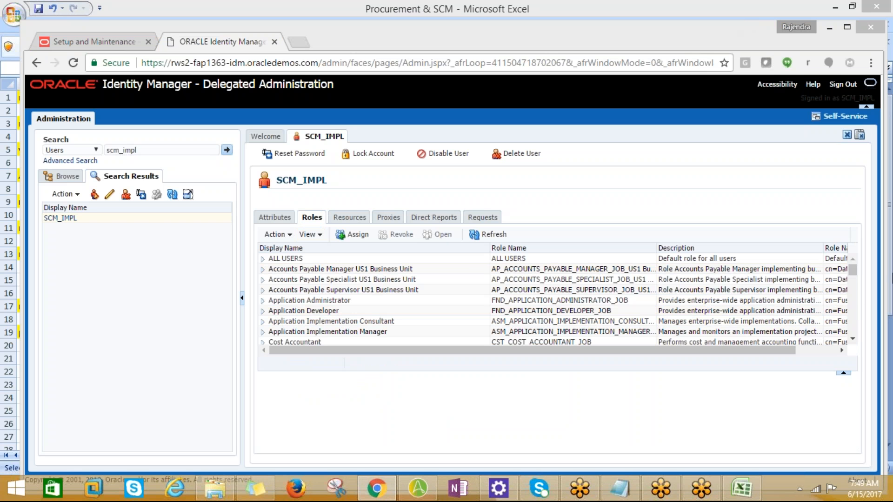
left_click_drag(850, 270, 857, 332)
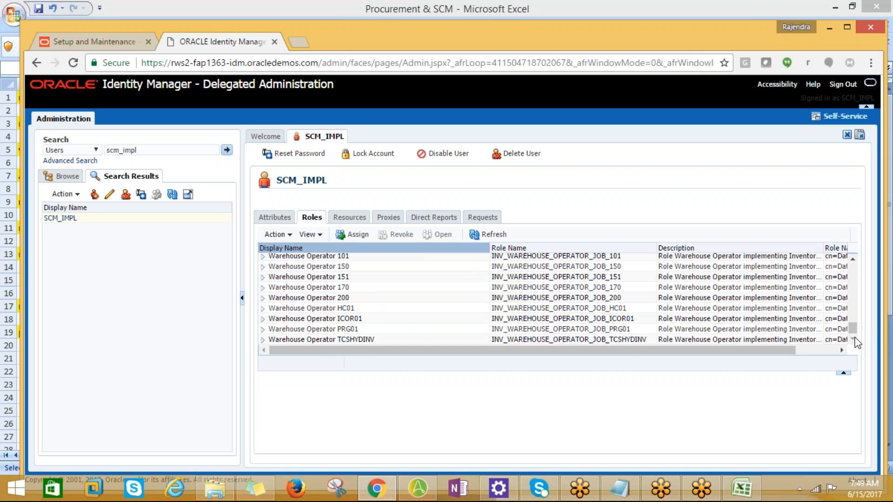
left_click(854, 260)
left_click(853, 260)
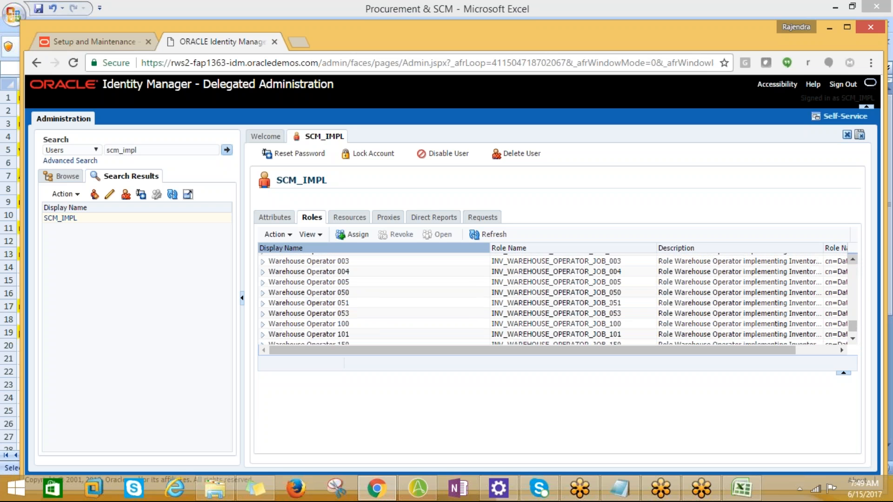
left_click(853, 259)
left_click(853, 260)
left_click(853, 259)
left_click(853, 260)
left_click(853, 260)
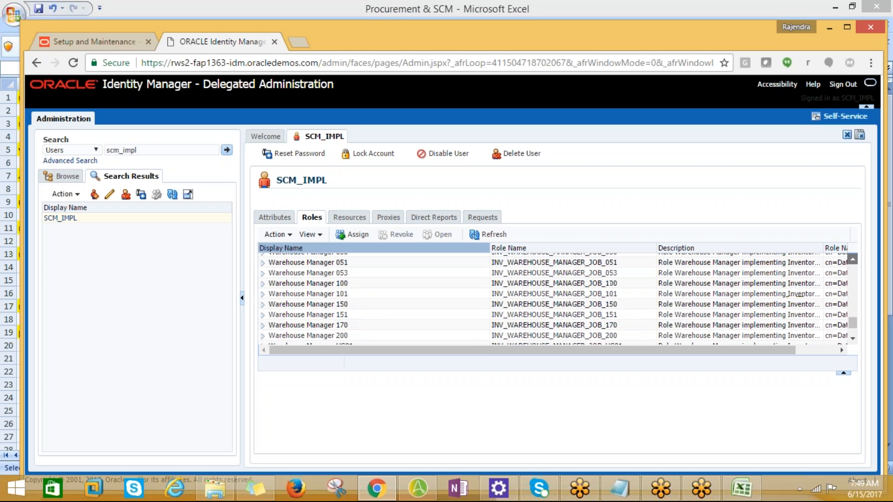
left_click_drag(855, 324, 855, 302)
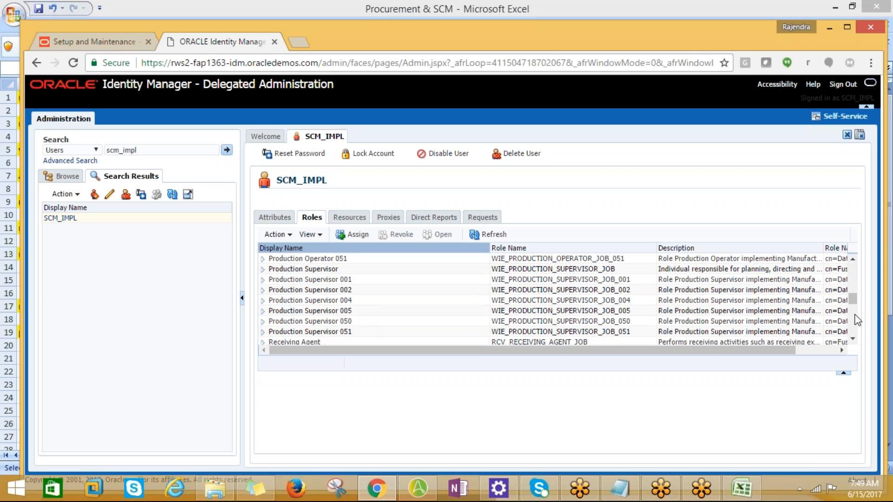
left_click_drag(854, 300, 853, 269)
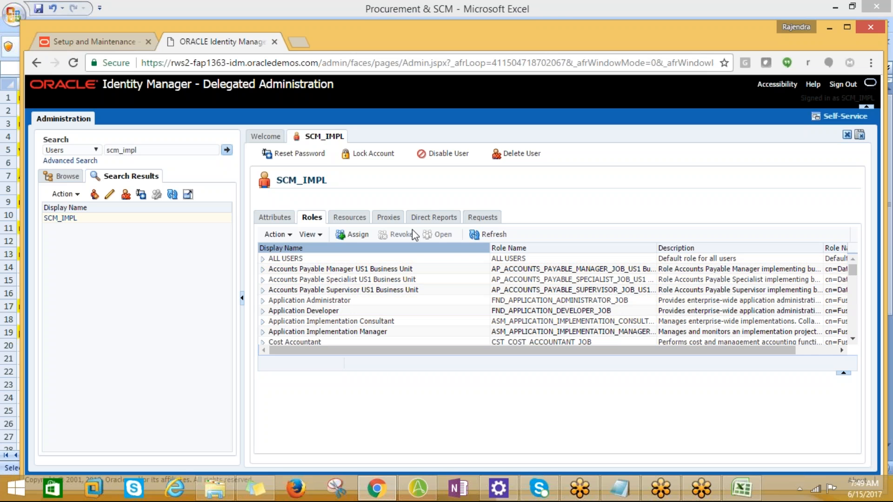
Step: Start assigning roles to SCM_IMPL, searching role display names for %AMD% with the name column widened, and narrow the search to %AMD%INV%
left_click(364, 230)
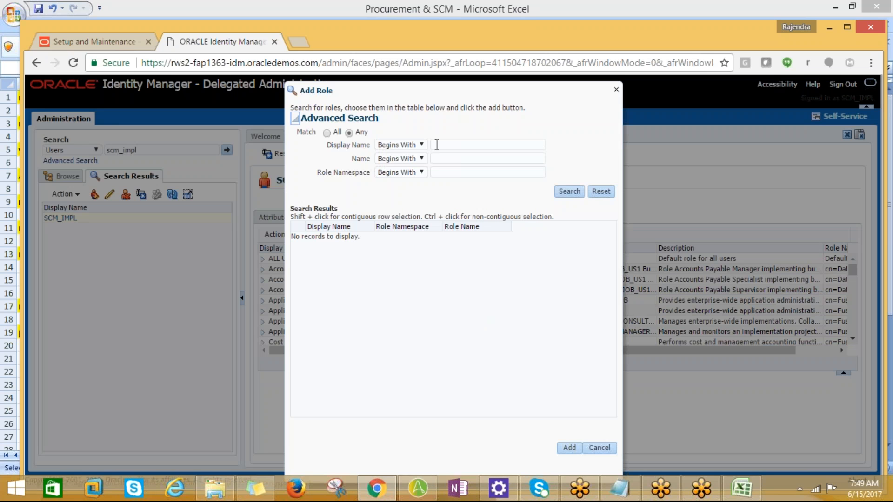
left_click(440, 145)
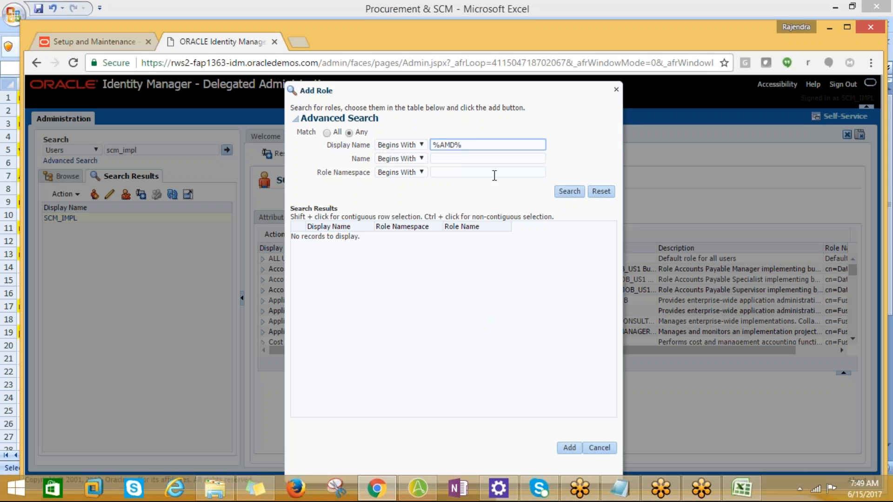
left_click(560, 191)
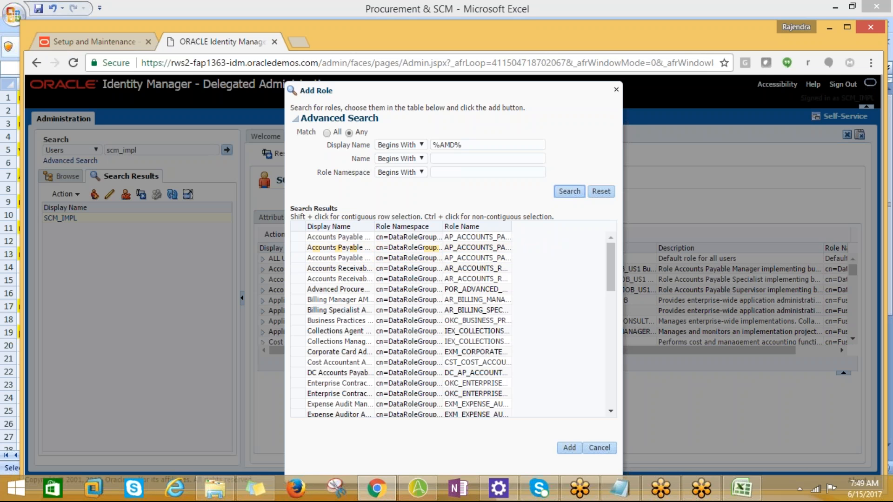
left_click_drag(375, 226, 480, 227)
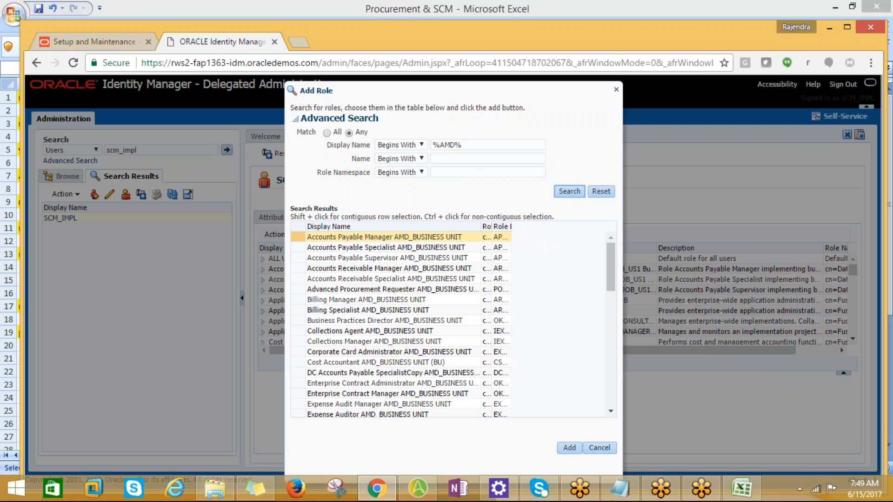
left_click(466, 146)
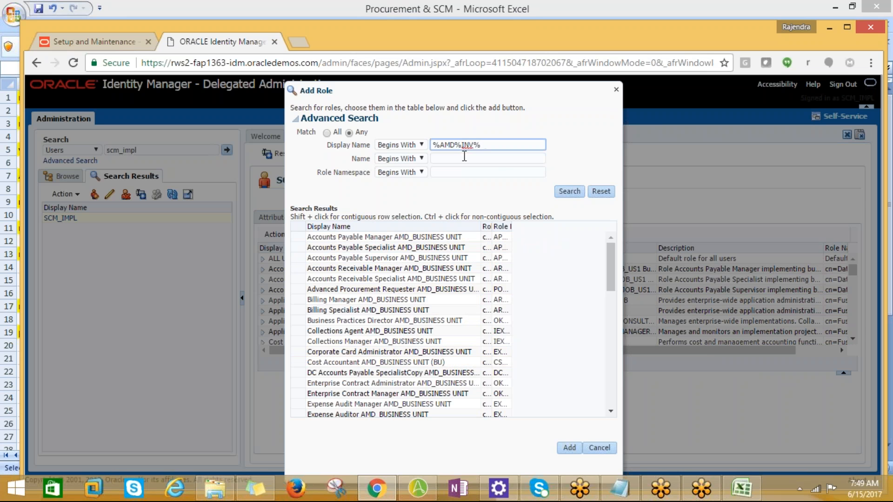
left_click(569, 192)
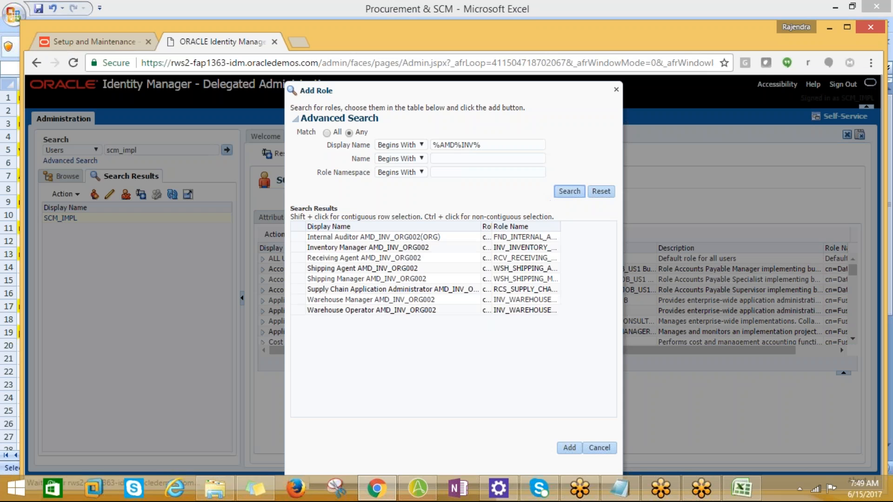
Step: Select all AMD_INV_ORG002 roles in the search results, from Internal Auditor to Warehouse Operator, and add them to SCM_IMPL
left_click(386, 251)
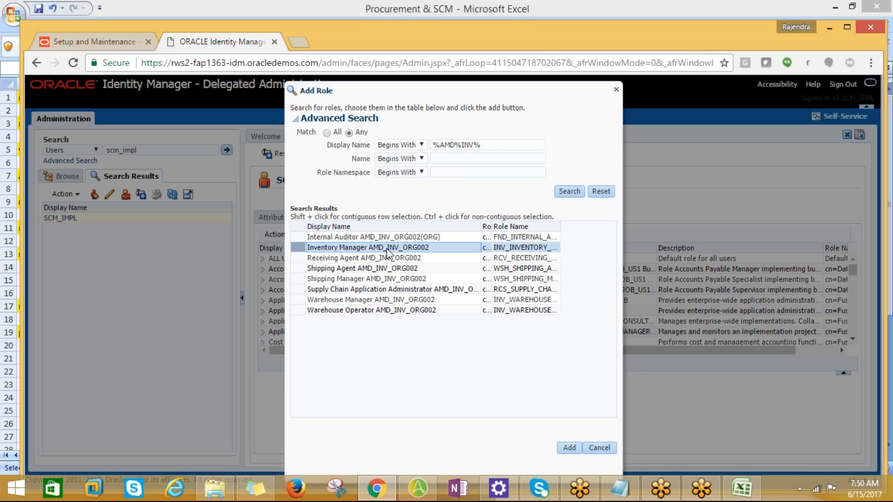
left_click(374, 300, "ctrl")
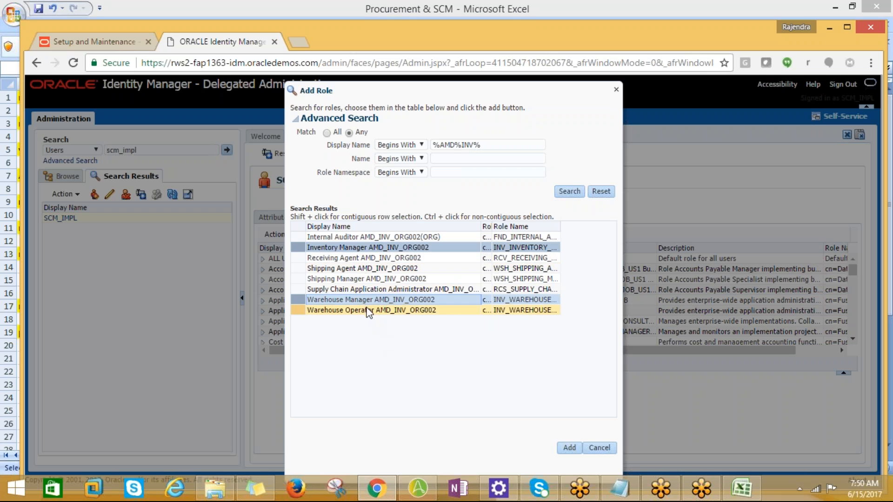
left_click(327, 259, "ctrl")
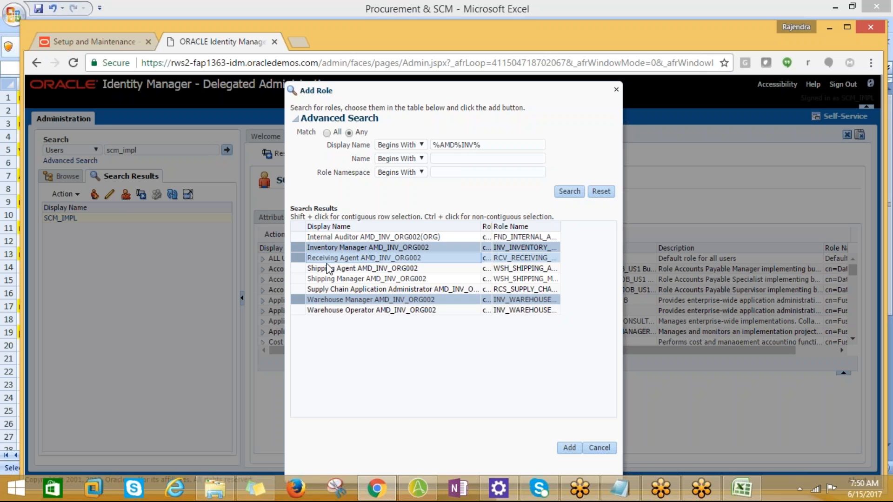
left_click(328, 269, "ctrl")
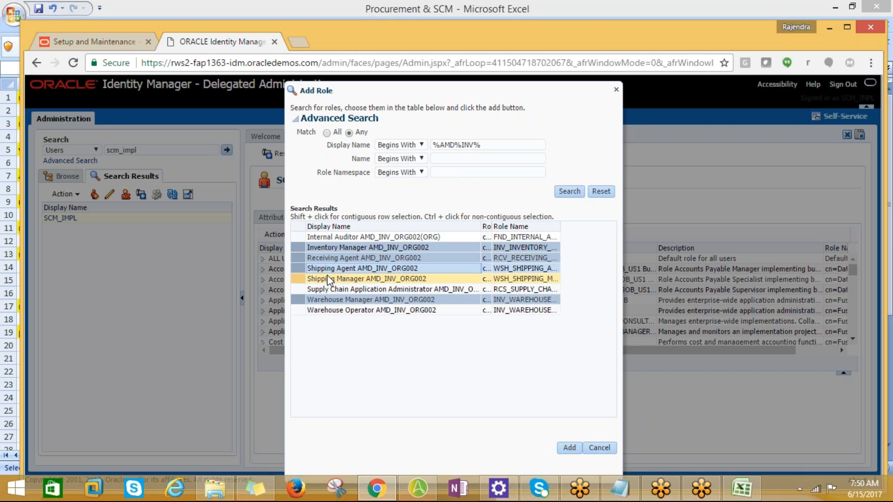
left_click(329, 279, "ctrl")
left_click(338, 289, "ctrl")
left_click(338, 310, "ctrl")
left_click(338, 237, "ctrl")
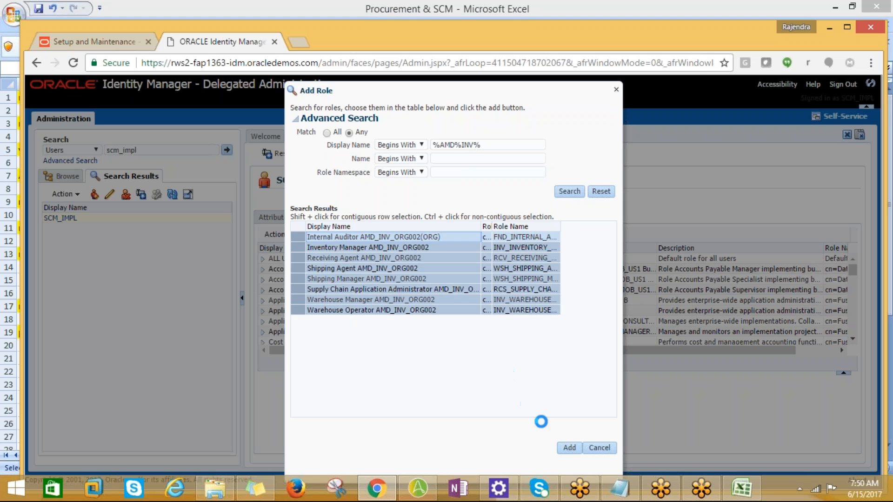
left_click(566, 449)
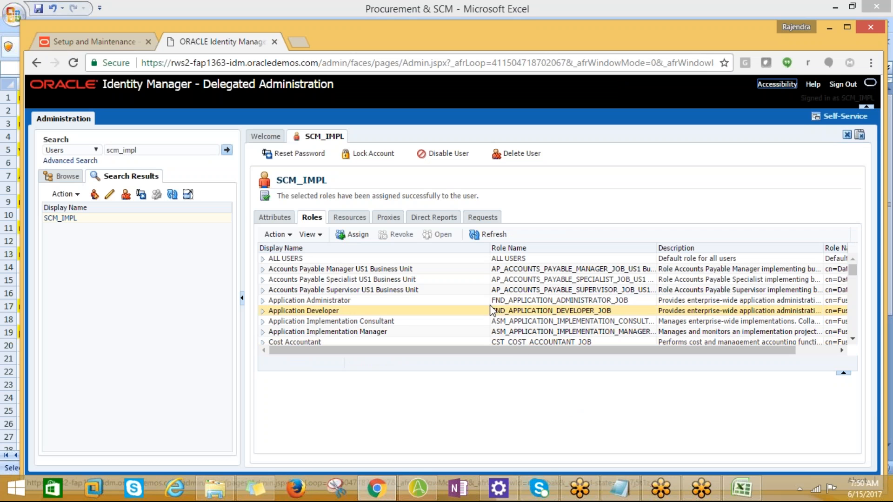
Step: Look through the roles assigned to SCM_IMPL down to the Internal Auditor AMD_INV_ORG002 and Inventory Manager entries
scroll(492, 306, "down", 2)
scroll(853, 316, "down", 5)
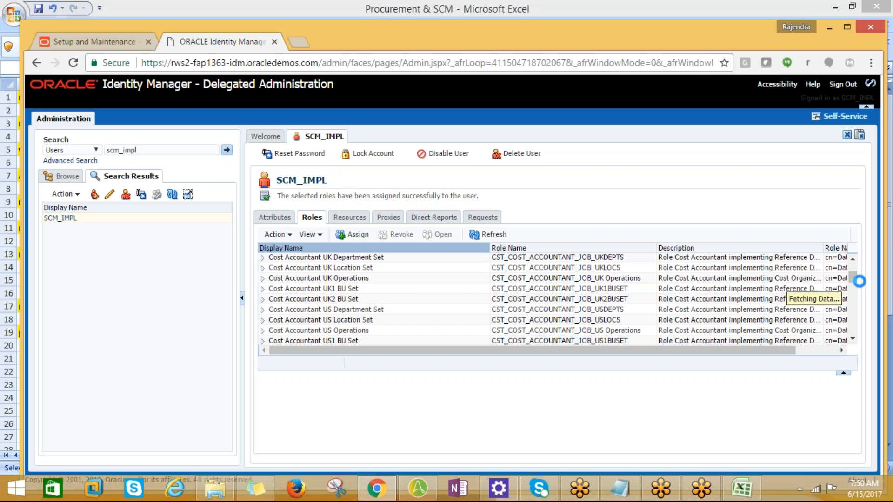
scroll(856, 281, "up", 5)
scroll(851, 282, "down", 3)
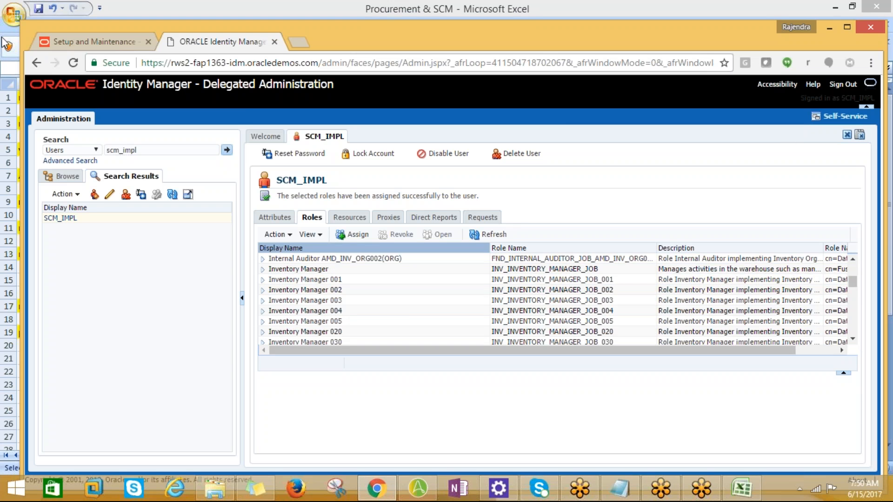
Step: Switch to the Procurement & SCM workbook in Excel, look through its sheets for the item setup tasks, and open 02-06-17
left_click(47, 41)
key("alt+Tab")
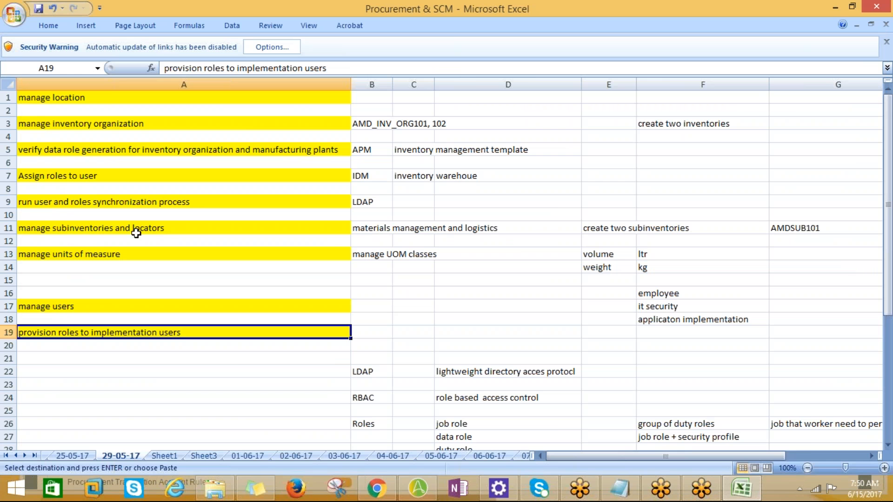
left_click(181, 455)
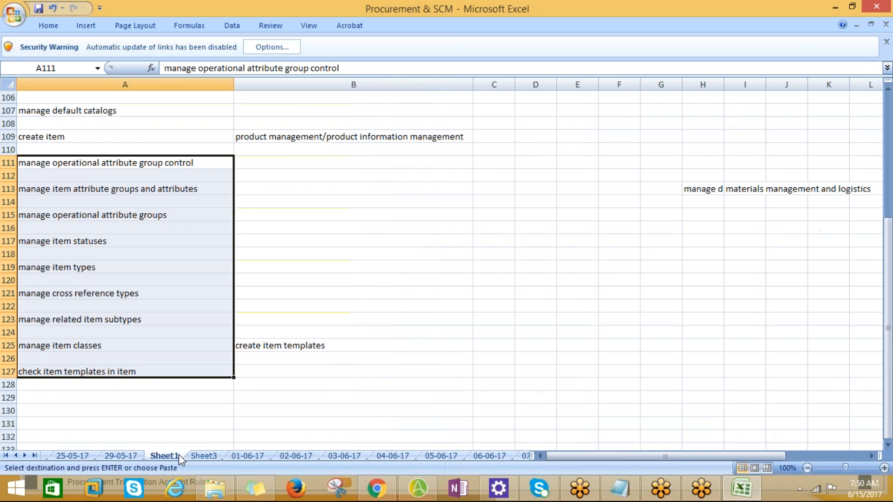
left_click(204, 456)
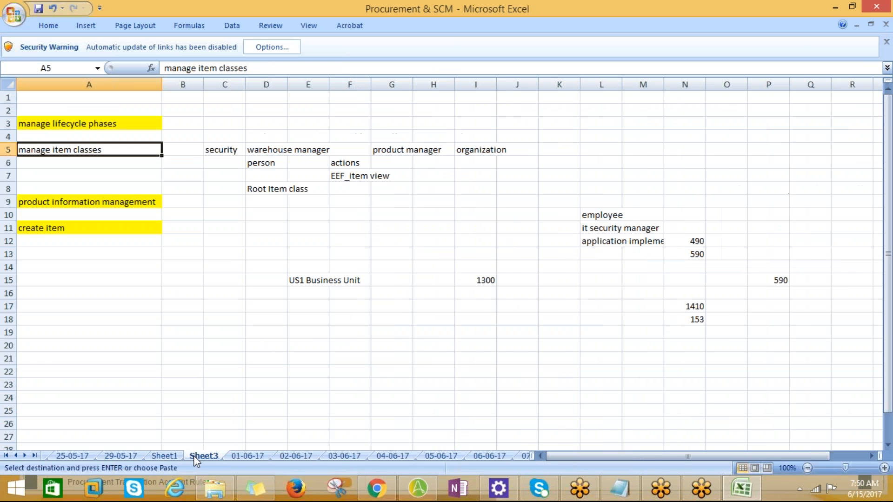
left_click(235, 456)
left_click(307, 456)
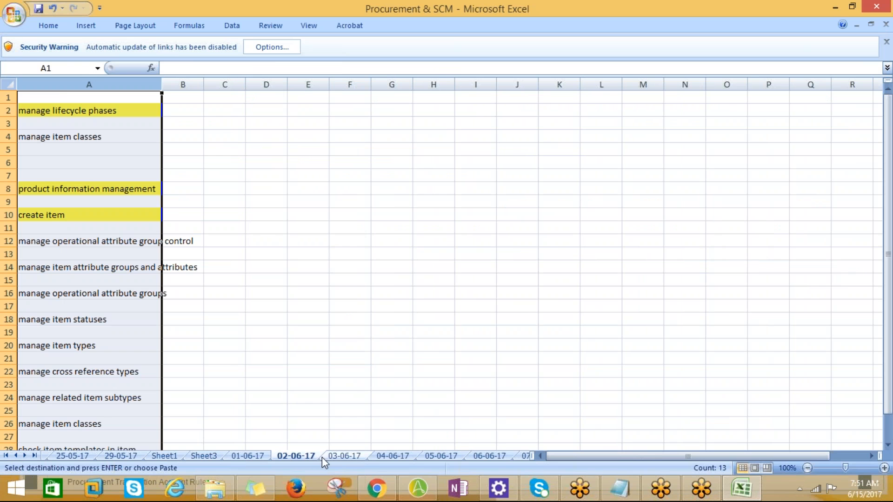
left_click(332, 458)
left_click(296, 456)
Step: Fit column A to its task names and copy the cell "manage operational attribute group control"
scroll(197, 377, "down", 1)
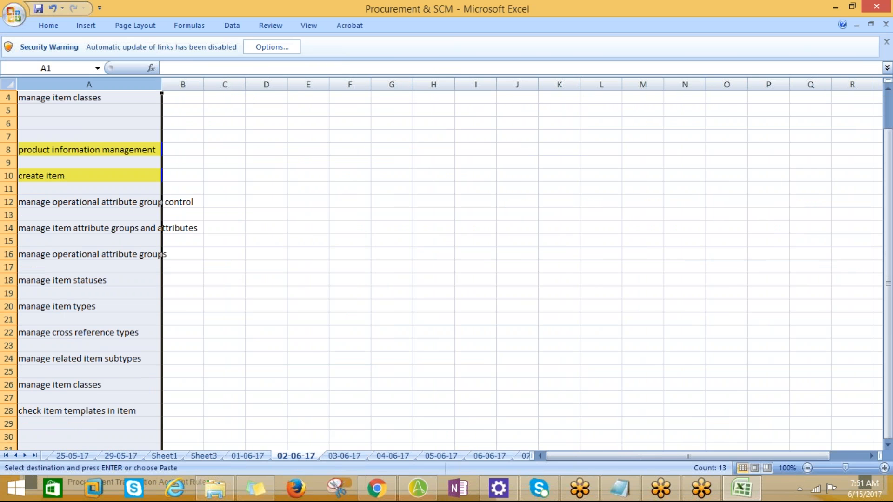
double_click(162, 85)
left_click(73, 201)
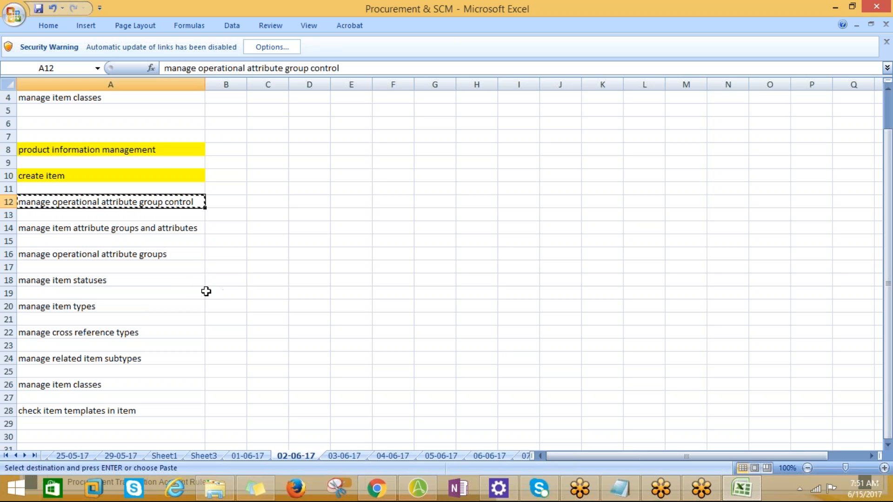
Step: Switch to Setup and Maintenance, search the Procurement setup tasks for "manage operational attribute group control", and dismiss the results
key("alt+Tab")
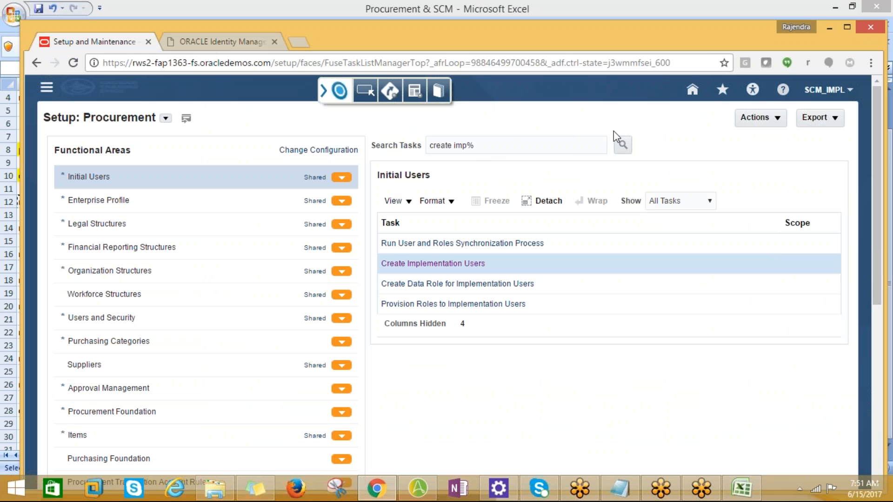
left_click_drag(495, 144, 429, 145)
type("manage operational attribute group control")
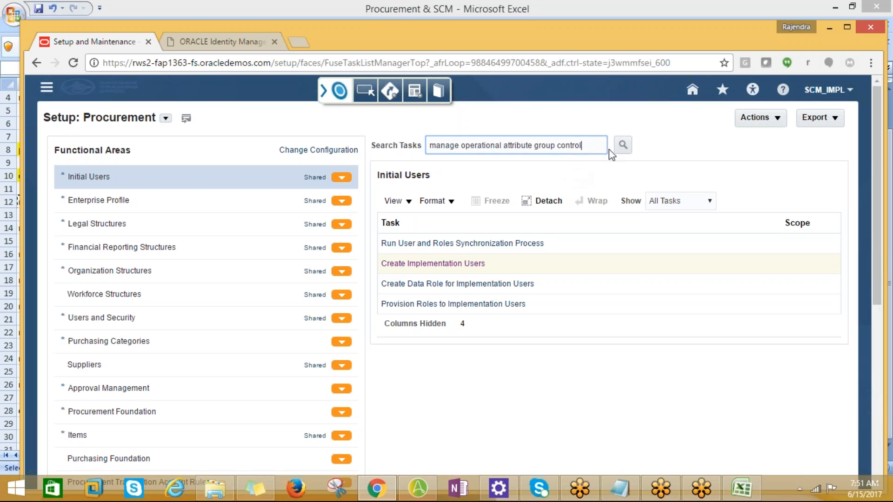
left_click(622, 146)
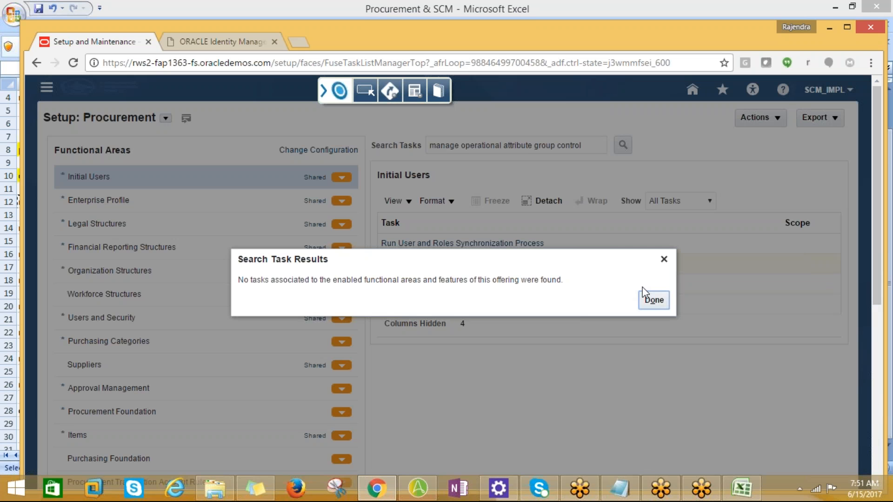
left_click(655, 300)
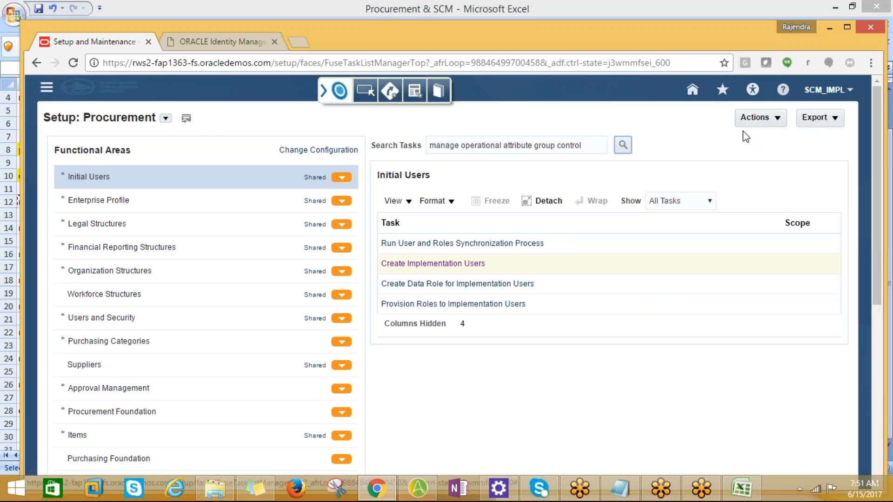
Step: Change the setup offering to Obsolete: Materials Management and Logistics and repeat the same task search there, closing the results
left_click(166, 119)
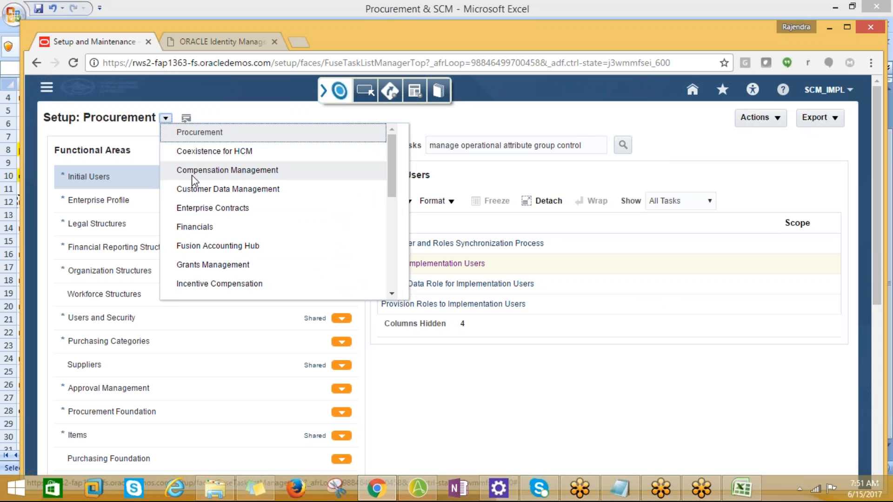
left_click_drag(393, 198, 392, 252)
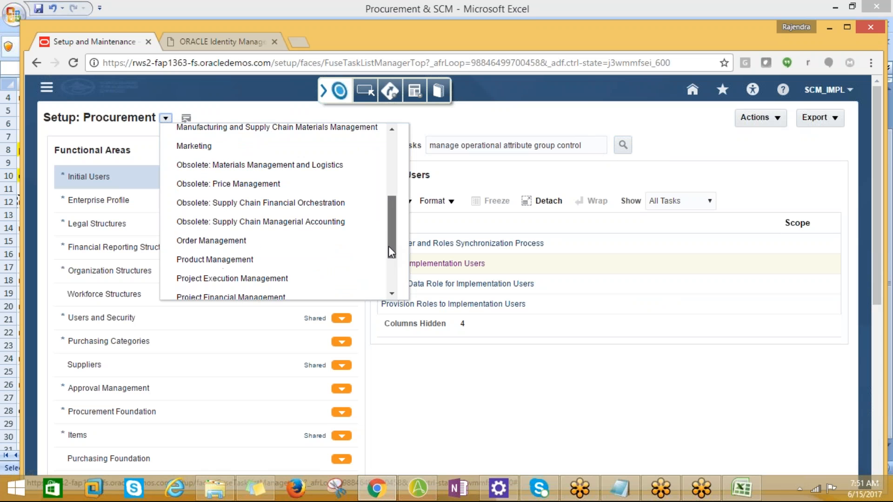
left_click(278, 167)
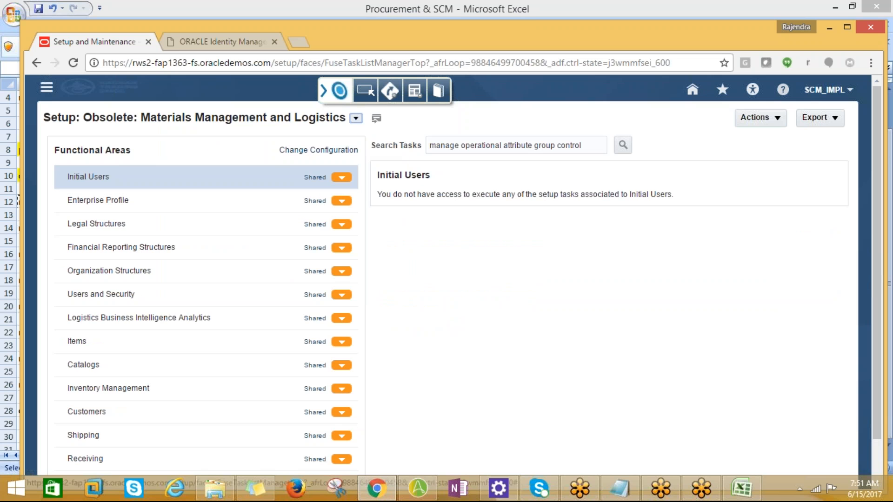
left_click(623, 145)
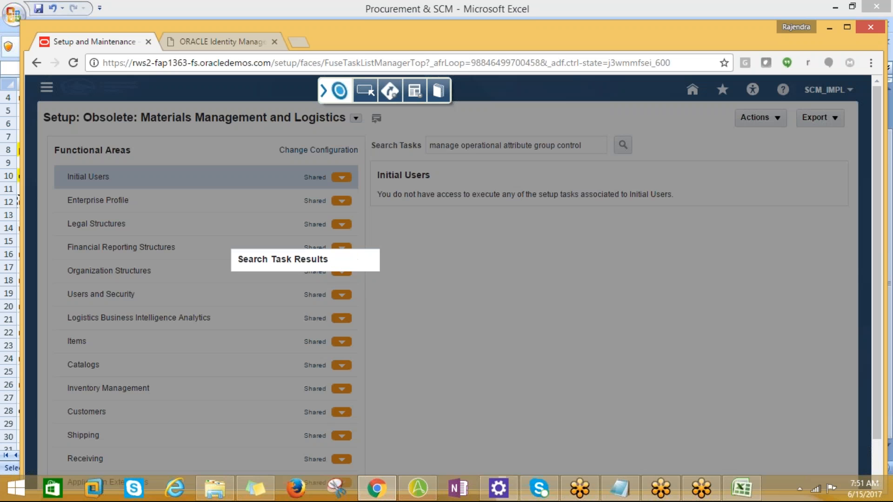
left_click(652, 300)
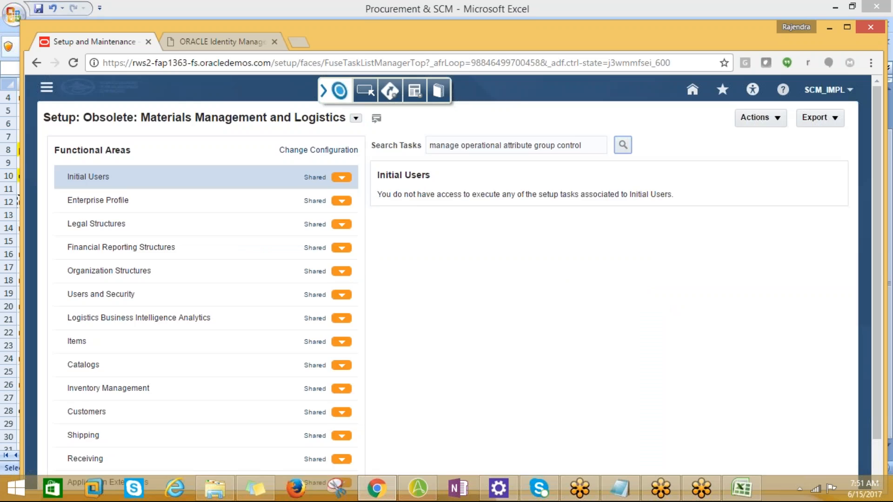
Step: Check the task name in the Excel sheet, shorten the task search to "manage operationa%", run it, and close the results
key("alt+Tab")
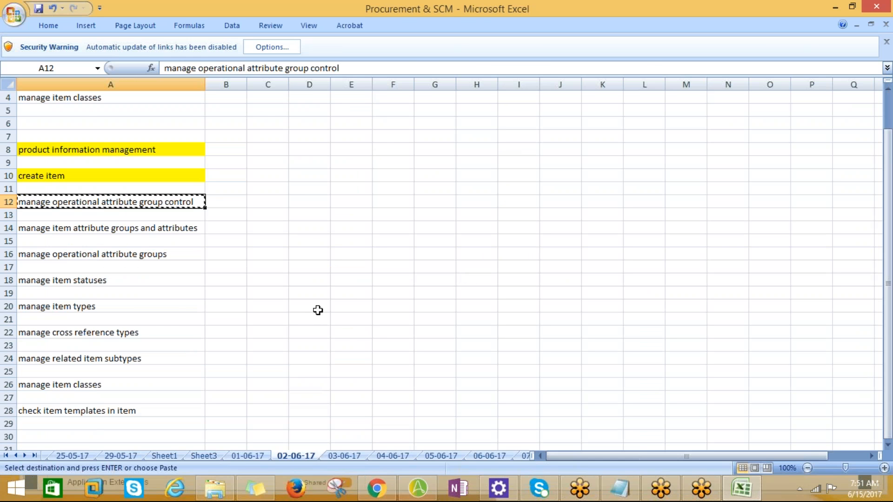
key("alt+Tab")
left_click_drag(584, 145, 508, 150)
key("BackSpace")
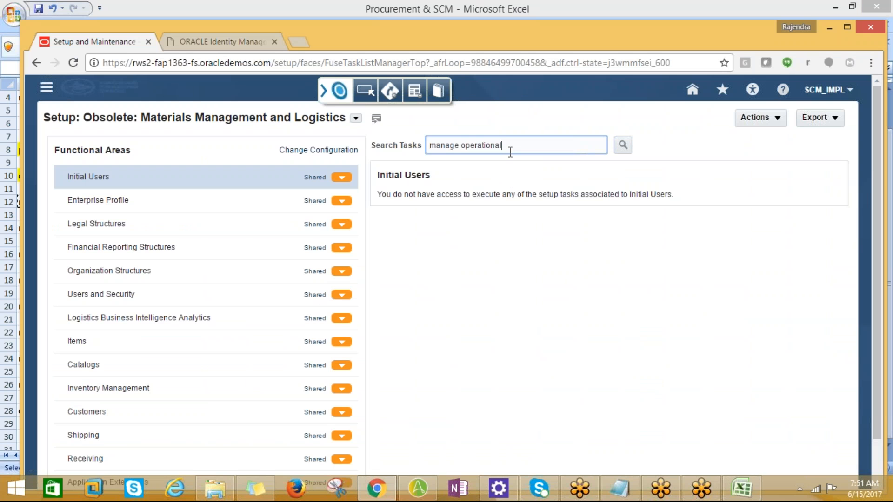
type("%")
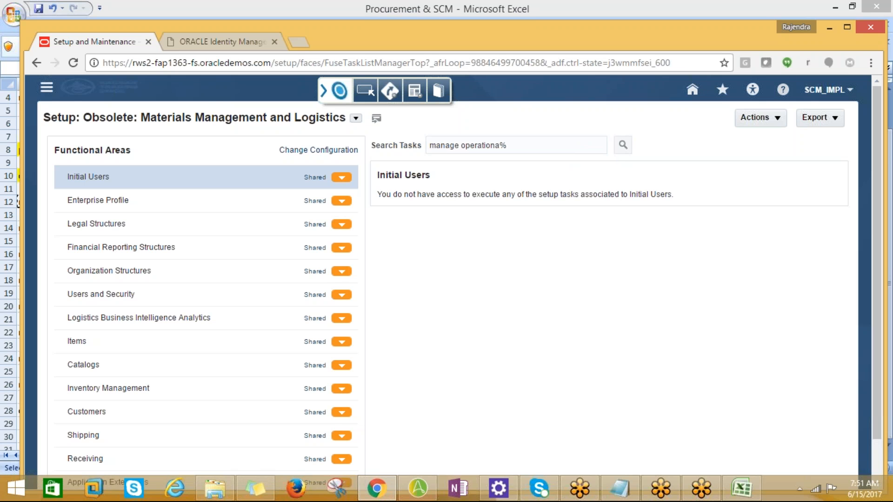
left_click(624, 145)
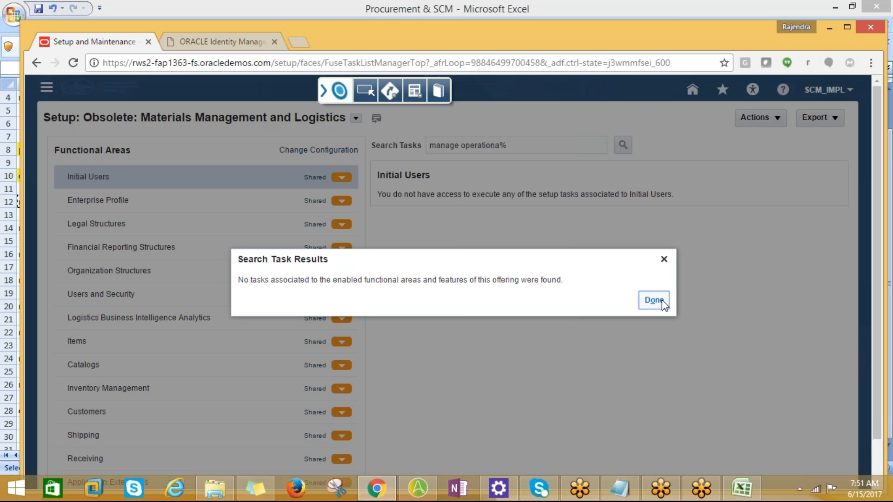
left_click(654, 300)
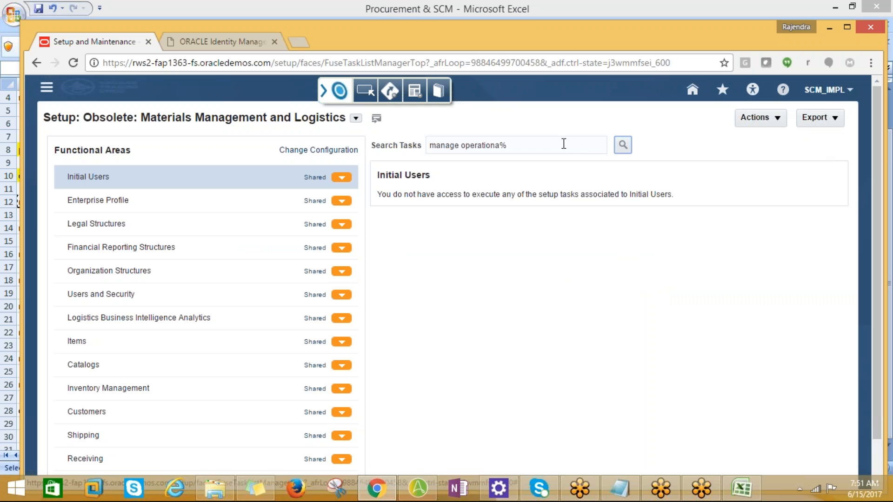
Step: Change the setup offering to Product Management, search for "manage operationa%", and show Manage Operational Attributes Groups in the Items tasks
left_click(355, 118)
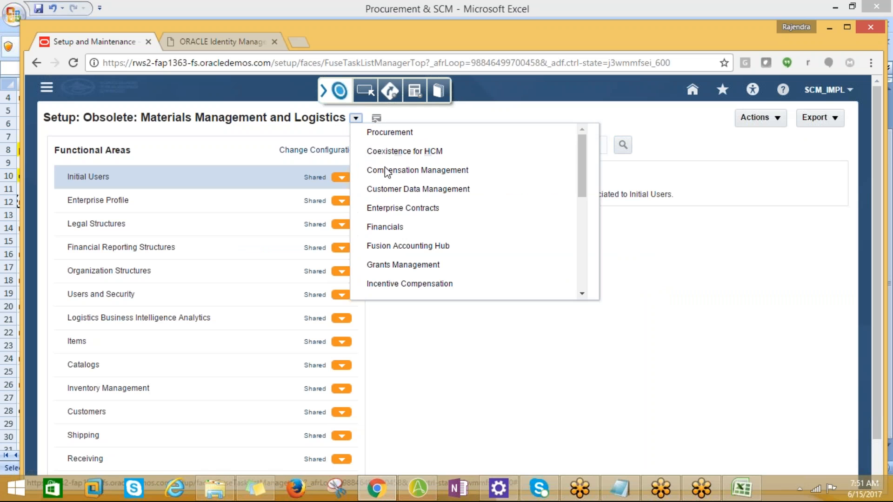
left_click_drag(579, 180, 600, 260)
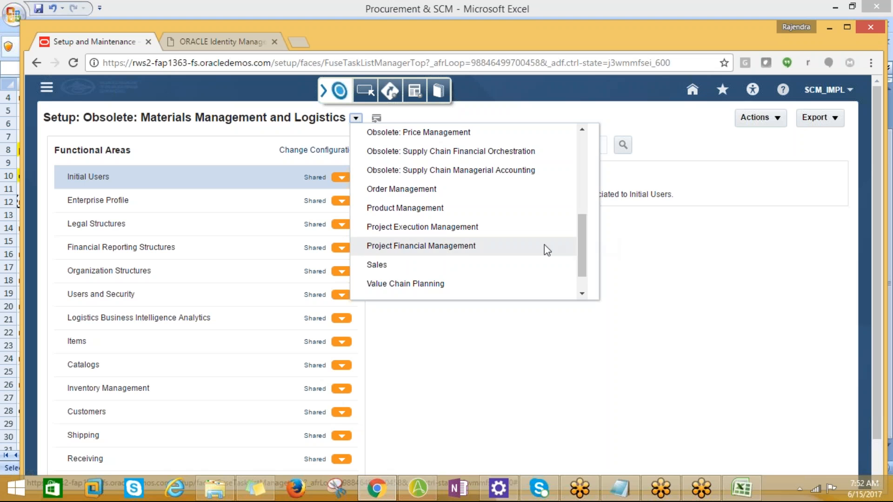
left_click(410, 209)
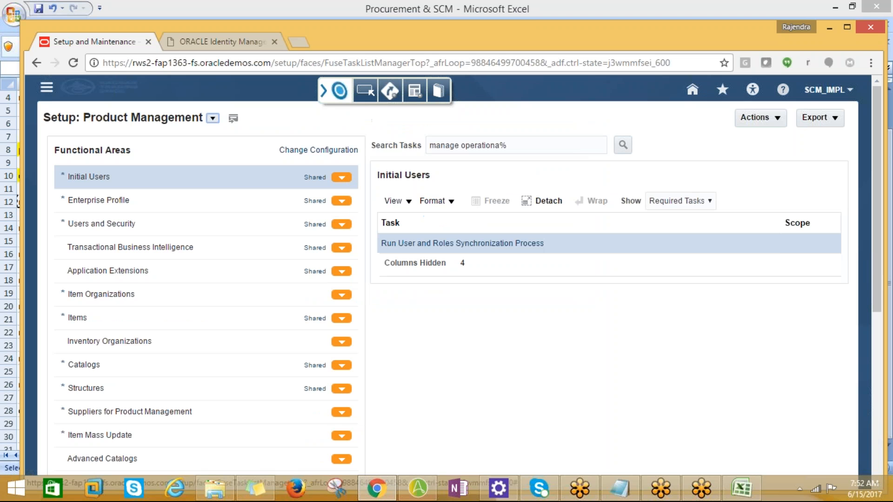
left_click(623, 145)
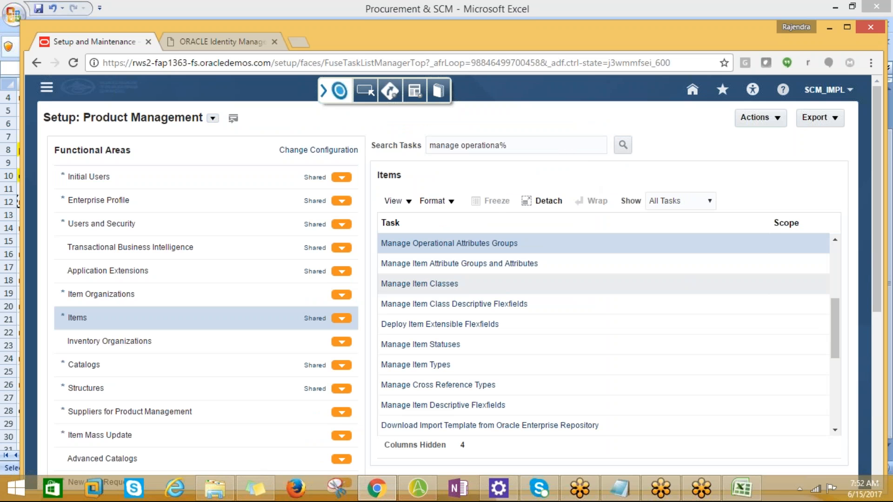
Step: Compare the task with the Excel sheet and clear the "manage operationa%" text from the task search
key("alt+Tab")
key("alt+Tab")
left_click_drag(513, 146, 310, 146)
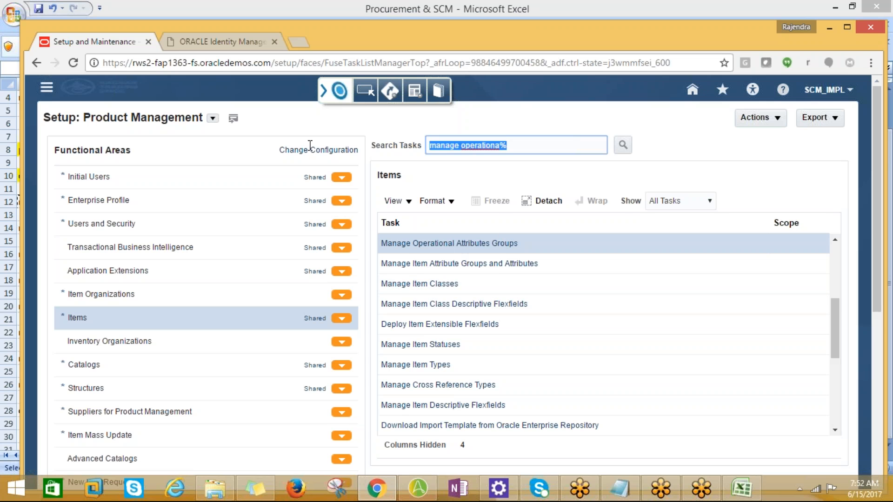
key("alt+Tab")
key("ctrl+c")
Step: Enter "product management" in cell B12 of the Excel sheet, beside "manage operational attribute group control"
left_click(228, 189)
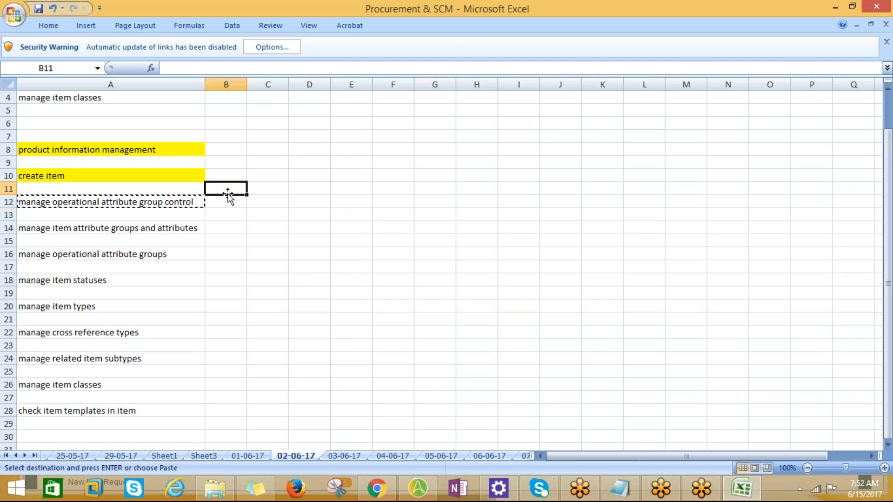
left_click(236, 201)
type("produc")
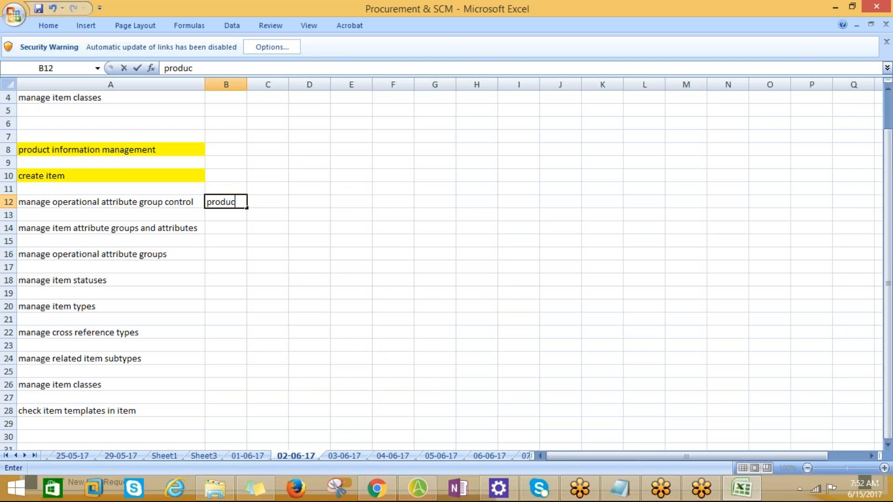
type("t")
key("alt+Tab")
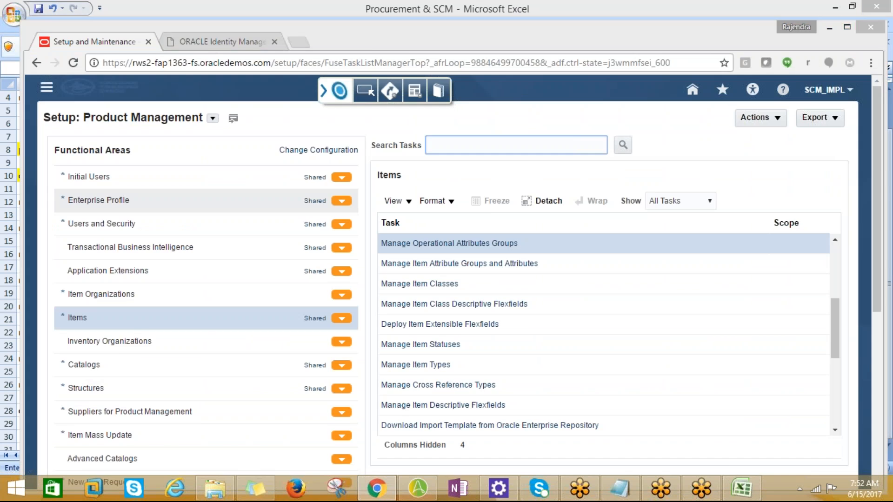
key("alt+Tab")
type("management")
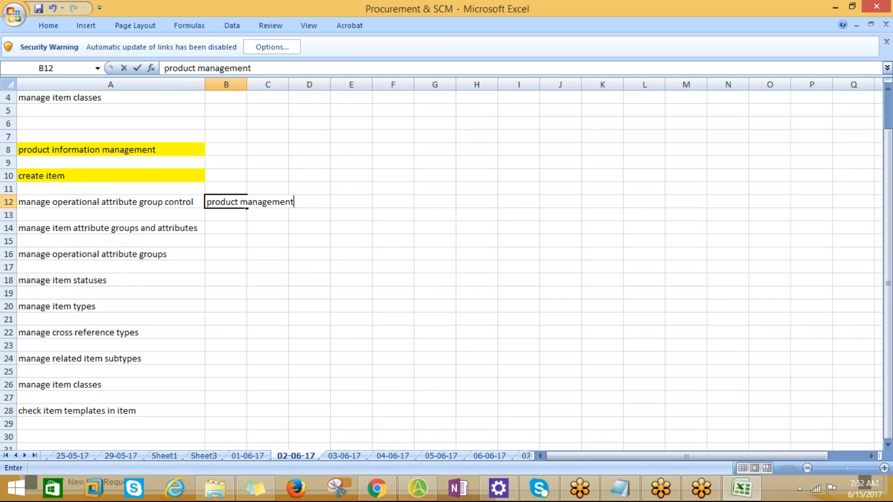
key("Return")
Step: Return to the browser, go to the Setup and Maintenance overview, and open Implementation Projects
key("alt+Tab")
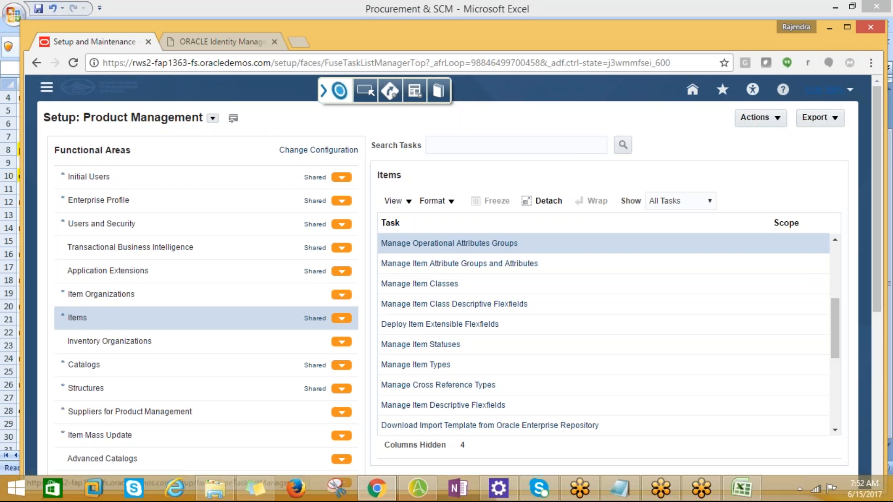
left_click(824, 90)
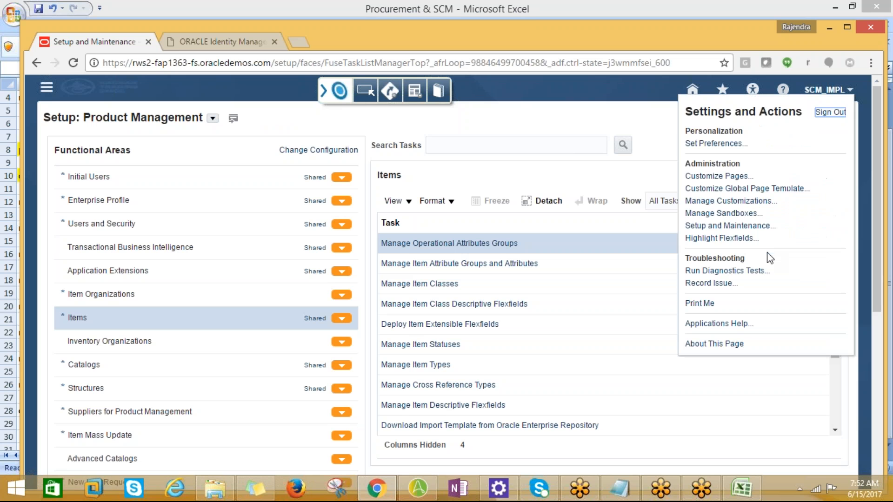
left_click(720, 226)
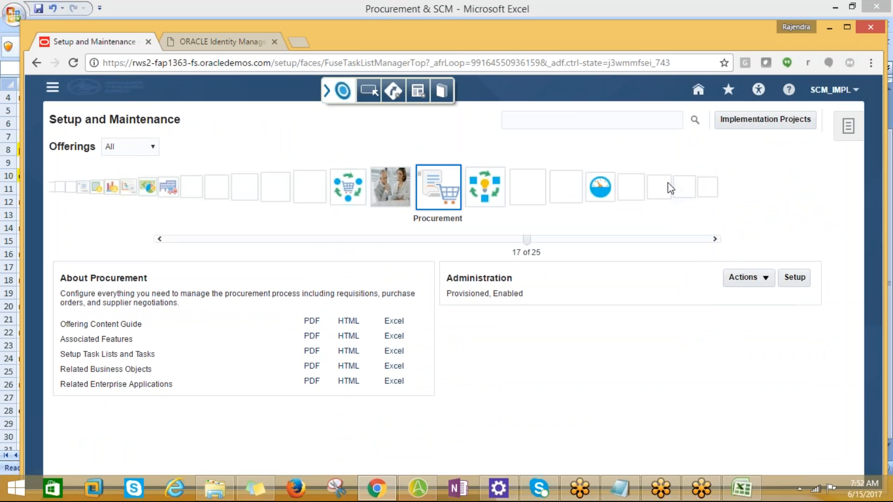
left_click(740, 125)
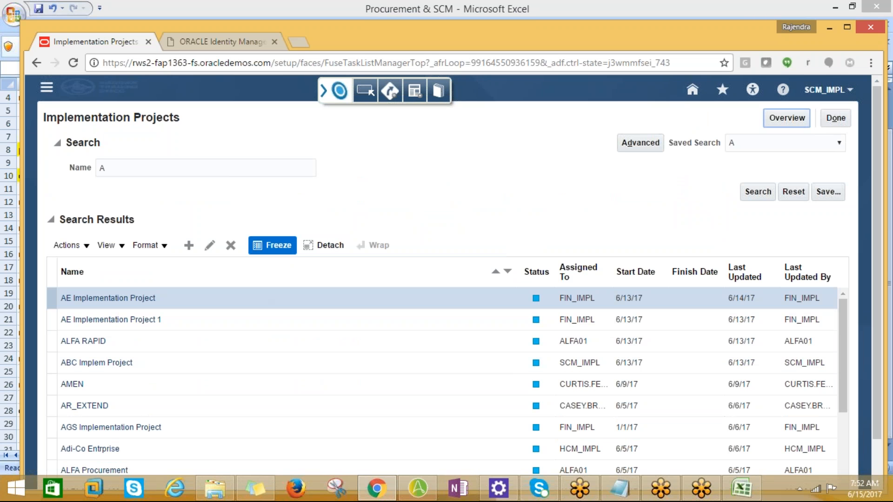
Step: Start a new implementation project named "AMD IMPLEMENTATION PROJECT" and continue to the selection of offerings to implement
left_click(189, 250)
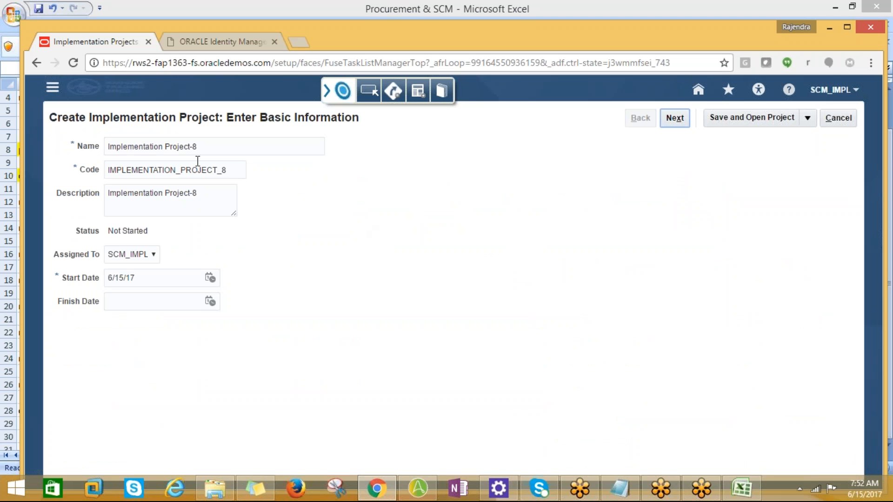
triple_click(208, 148)
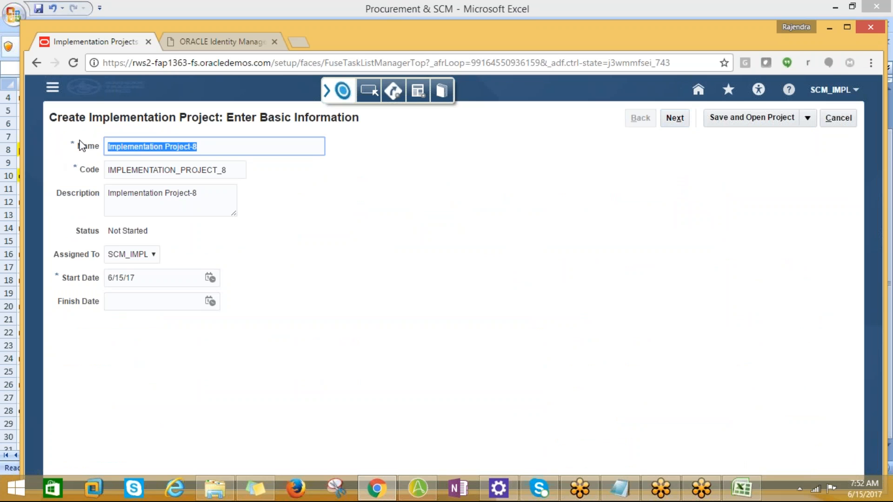
type("A")
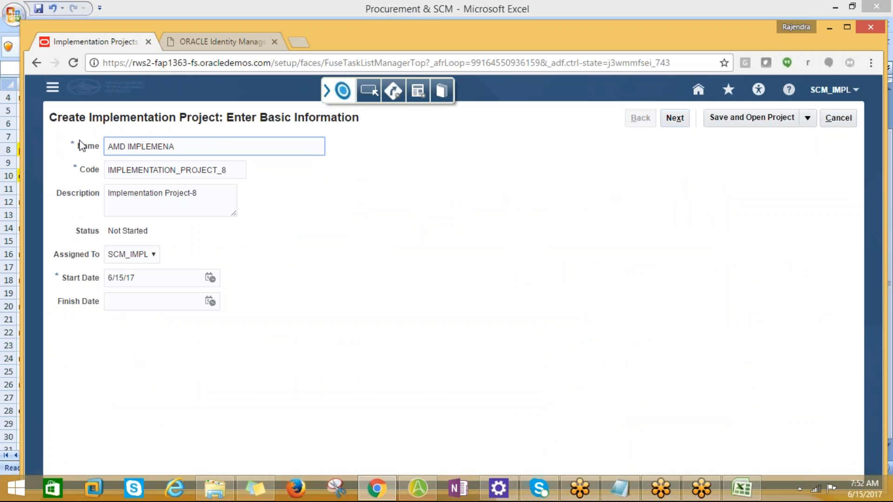
type("MD IMPLEMENTATON")
key("BackSpace")
key("BackSpace")
key("BackSpace")
type("ION PORJ")
type("CT")
key("Tab")
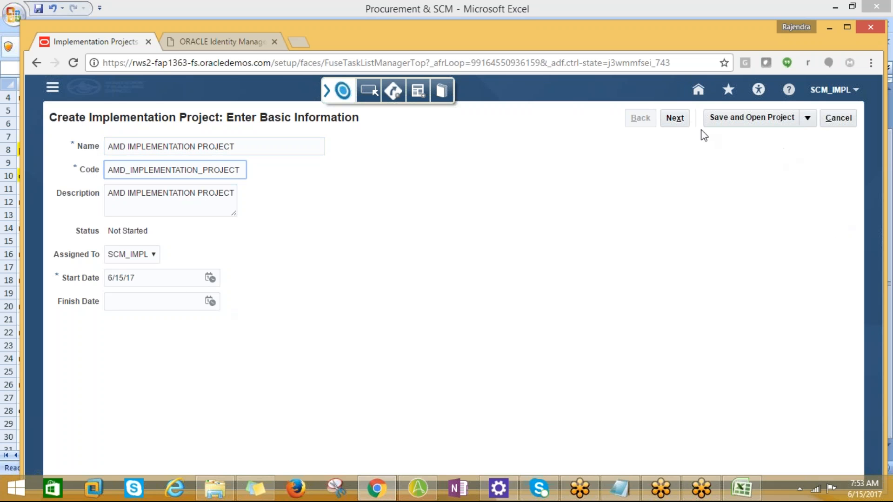
left_click(675, 118)
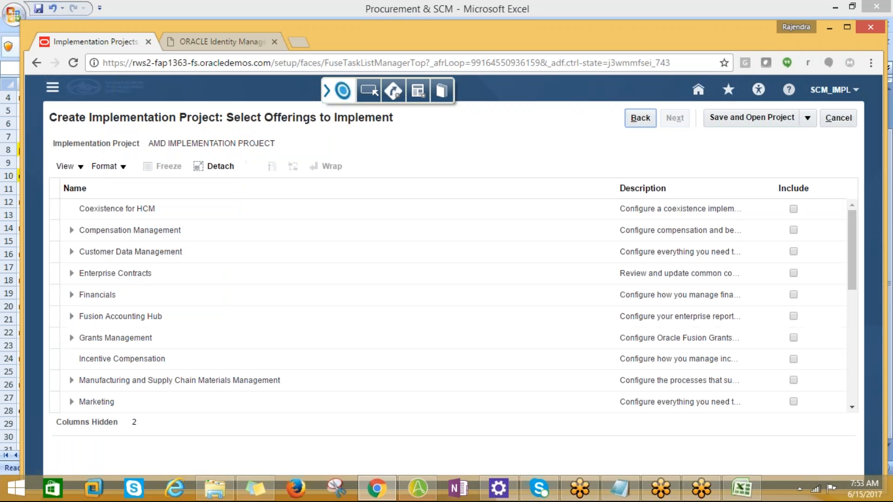
Step: Include the Financials offering in the project with Supplier Invoice Processing, Expenses, Fixed Assets and Customer Invoice Processing
left_click_drag(852, 270, 858, 401)
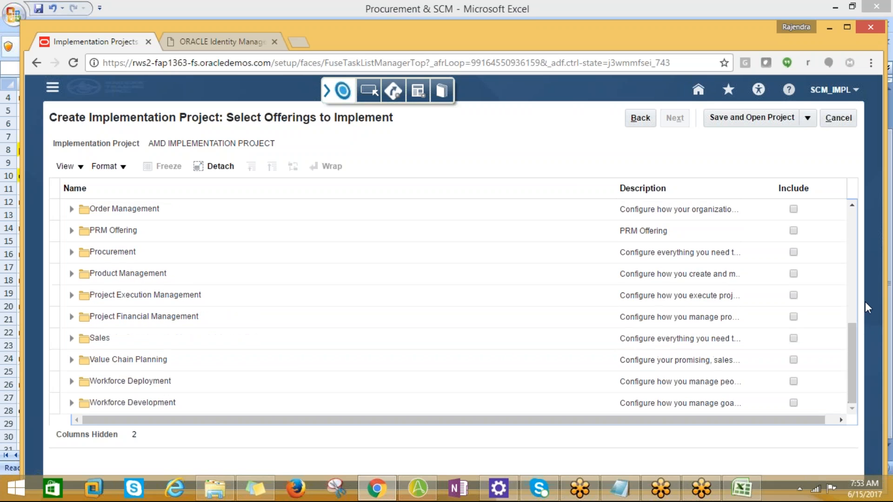
left_click_drag(849, 338, 845, 185)
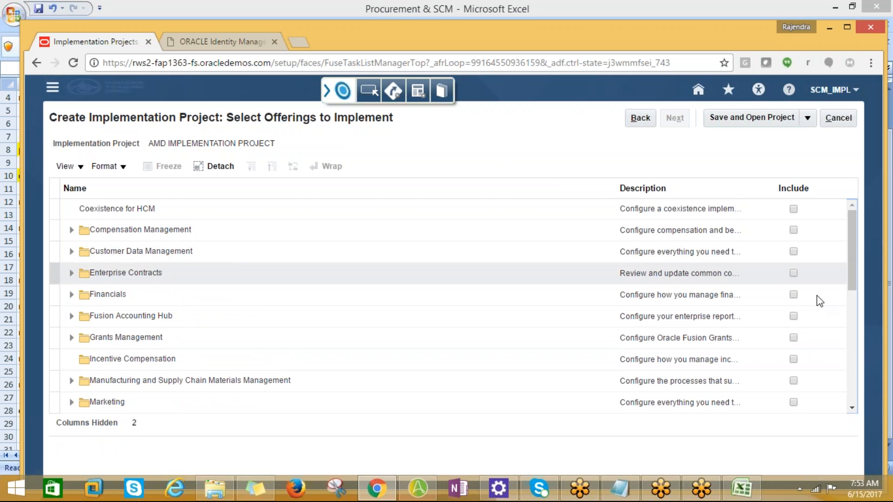
left_click_drag(853, 279, 860, 388)
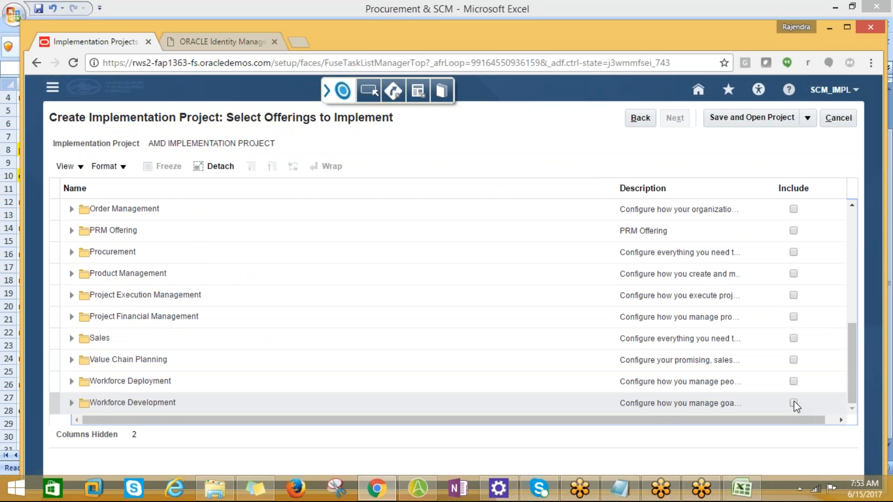
left_click_drag(853, 337, 861, 358)
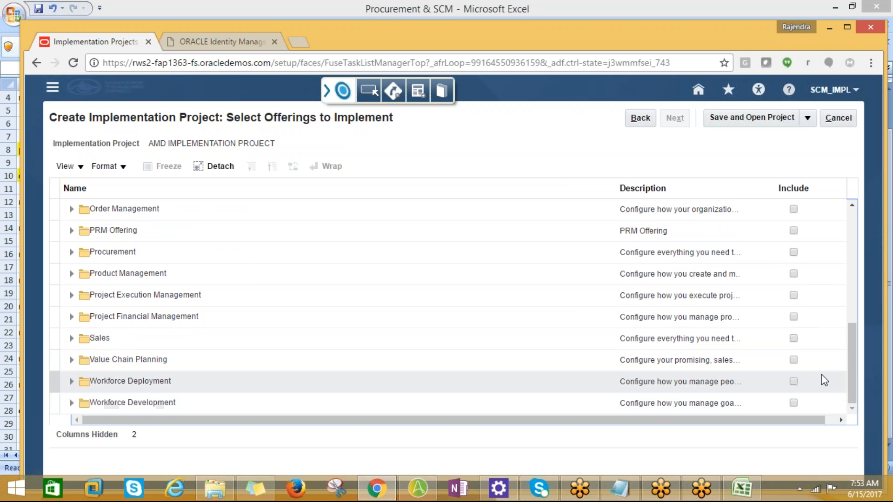
left_click(846, 334)
left_click_drag(858, 341, 844, 216)
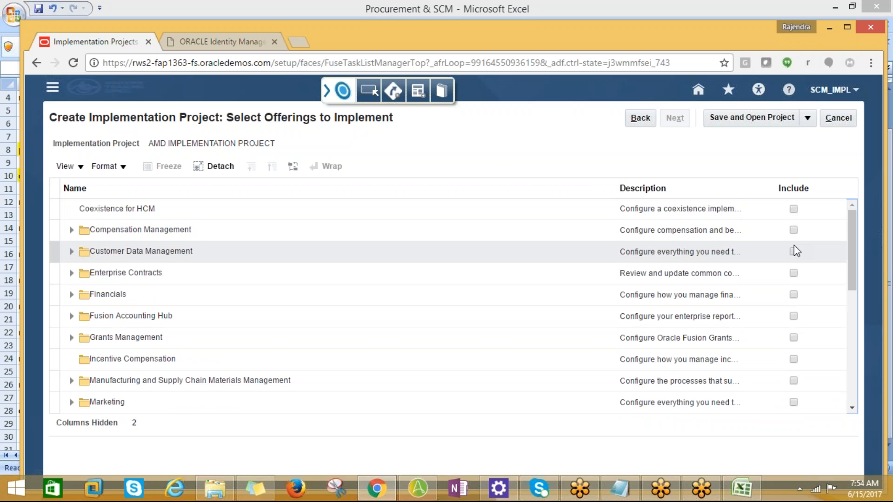
left_click(794, 295)
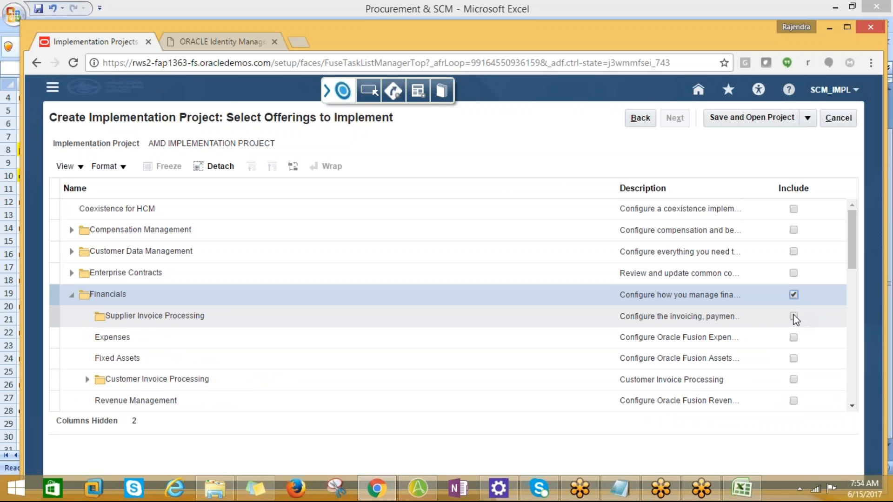
left_click(794, 317)
left_click(793, 340)
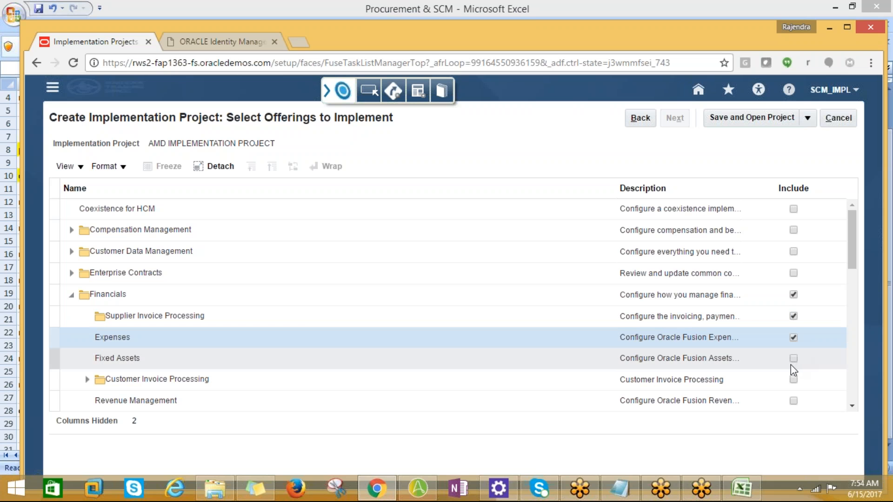
left_click(793, 359)
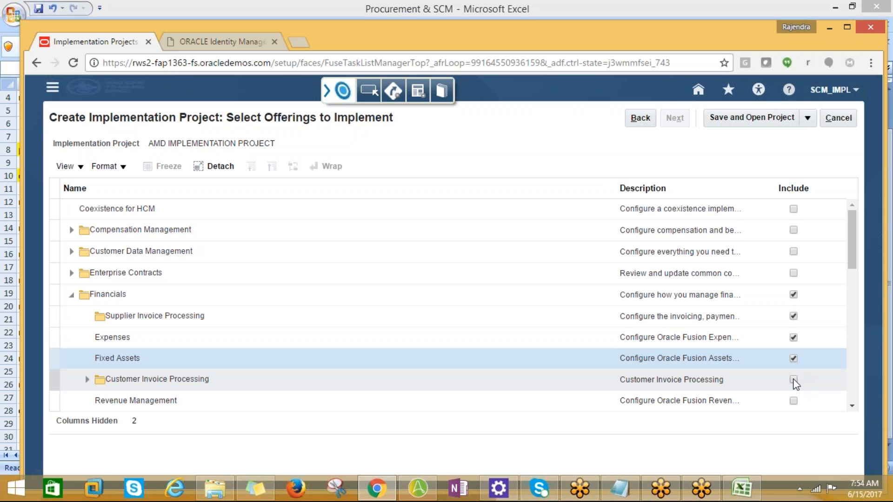
left_click(794, 380)
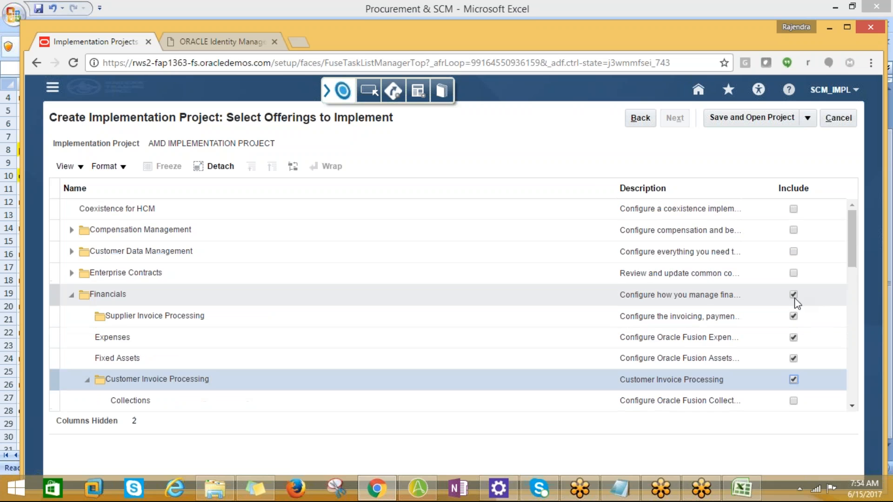
Step: Under Financials, include Collections, Revenue Management, Intercompany, and Budgetary Control and Encumbrance Accounting
scroll(800, 367, "down", 2)
left_click(794, 335)
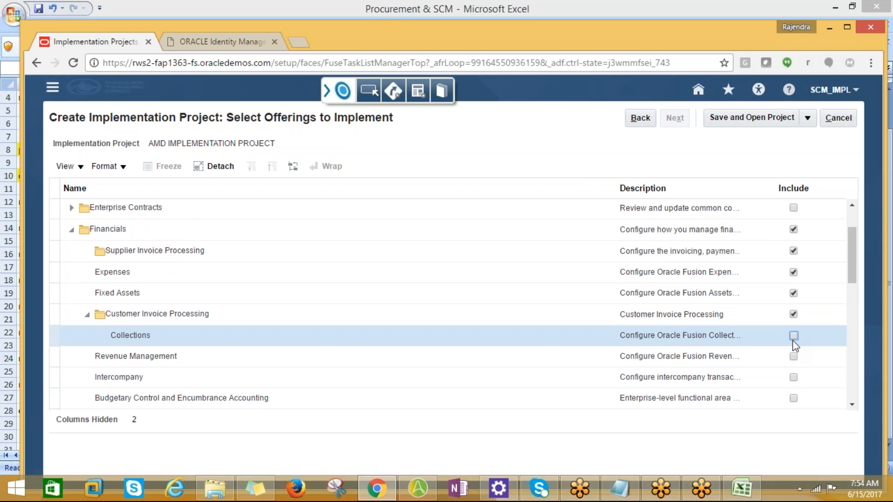
left_click(794, 336)
left_click(793, 357)
left_click(794, 377)
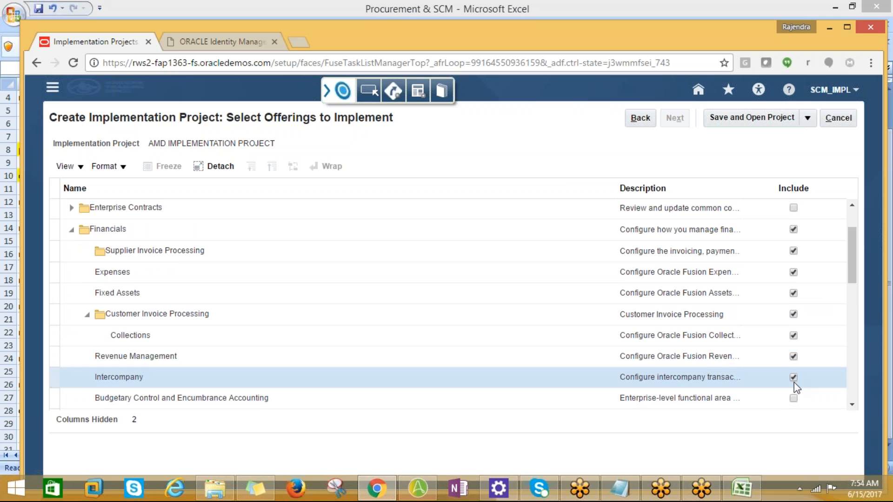
scroll(808, 381, "down", 2)
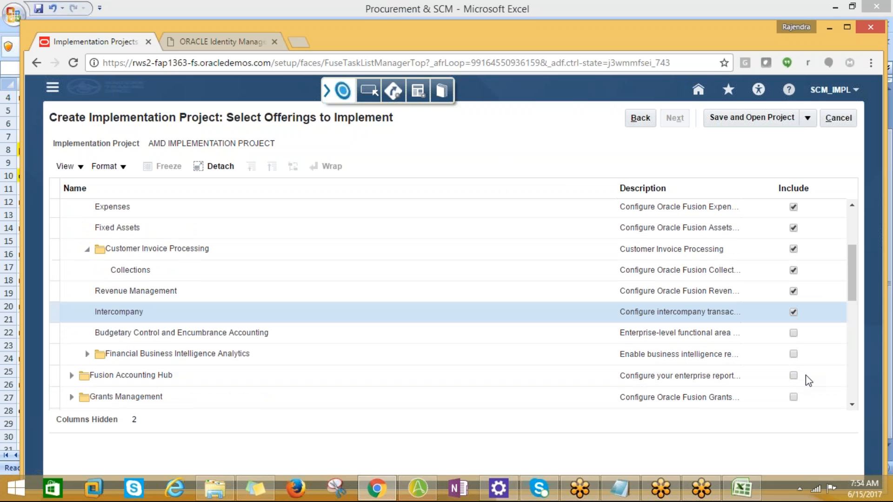
left_click(793, 335)
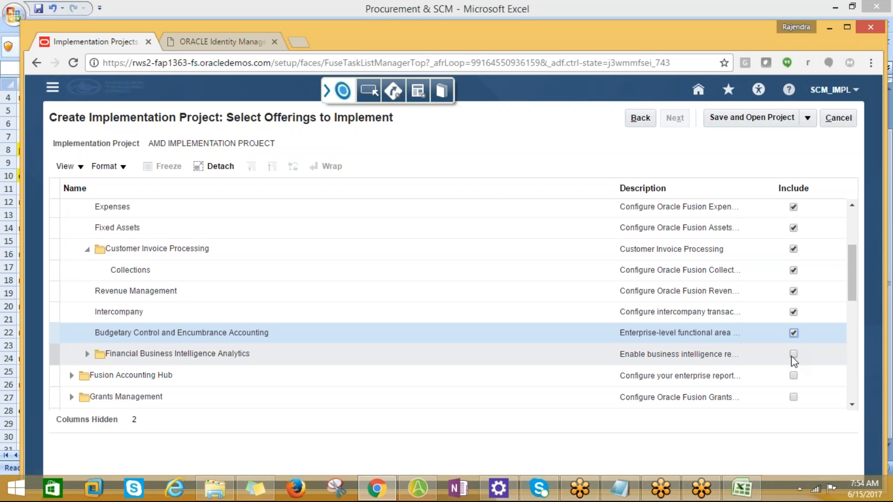
left_click(793, 356)
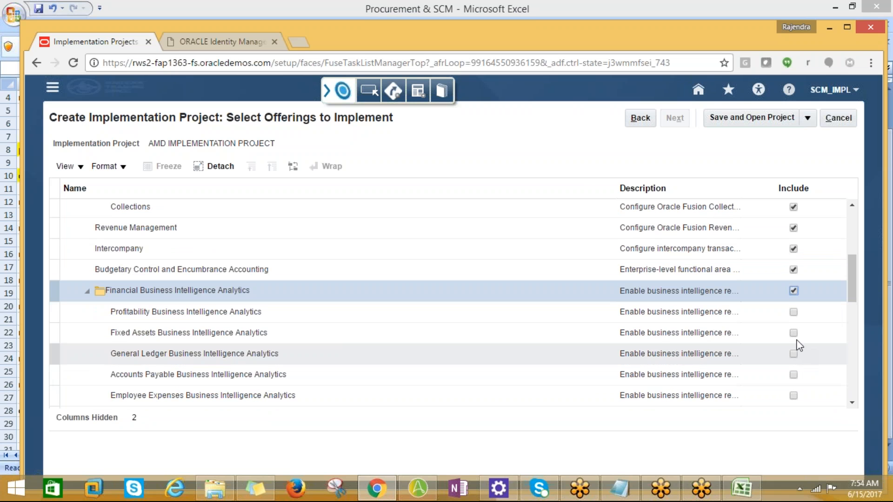
left_click(793, 291)
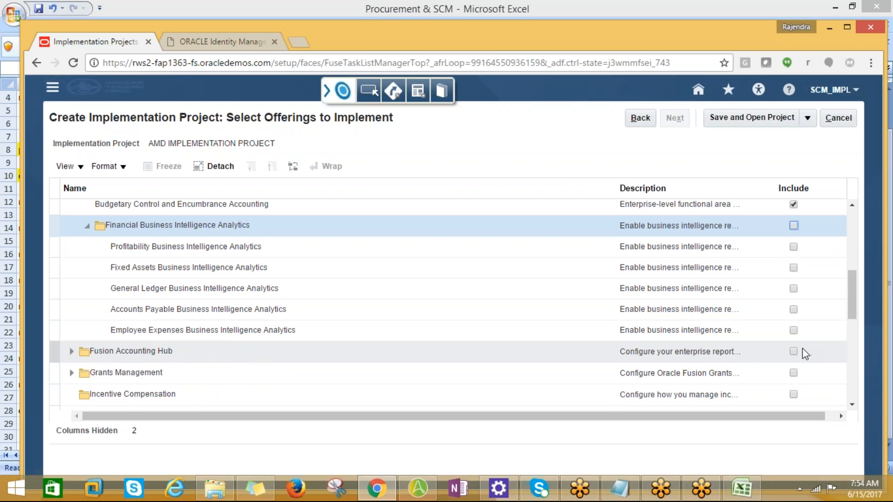
Step: Include the Manufacturing and Supply Chain Materials Management offering with Carriers and Transit Times, Catalogs and Shipping
scroll(801, 353, "down", 2)
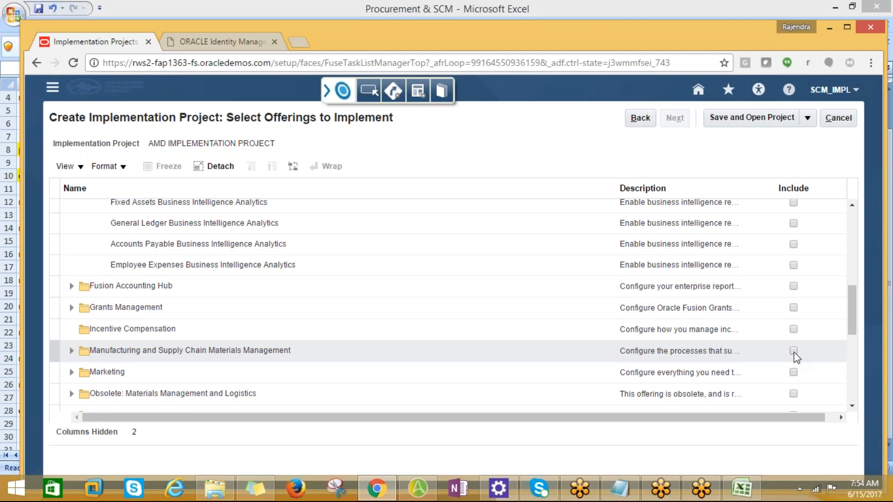
left_click(793, 351)
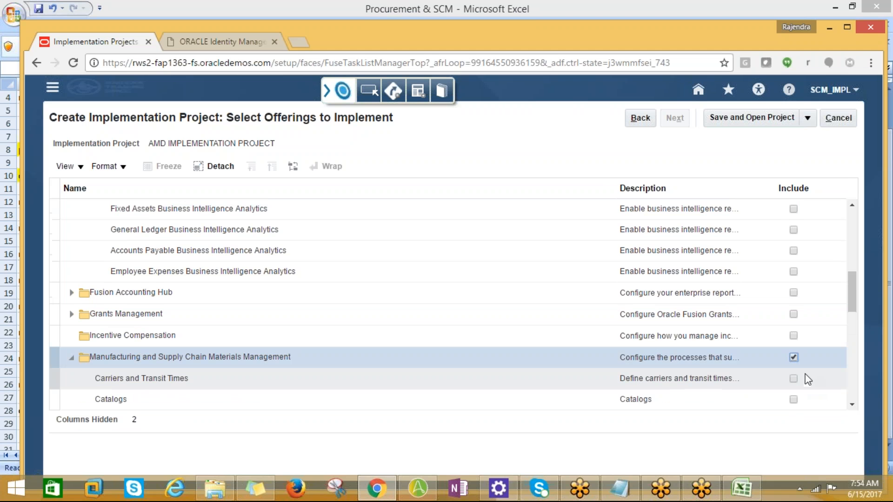
left_click(794, 378)
left_click(794, 399)
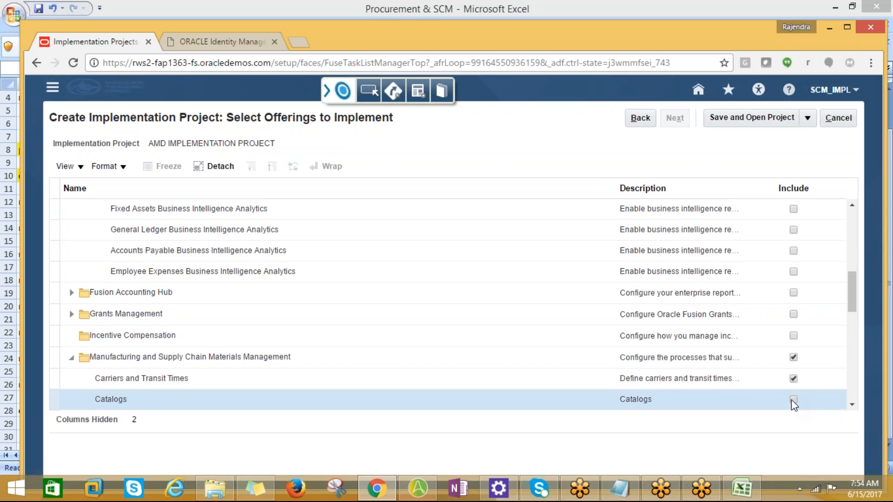
scroll(807, 383, "down", 2)
left_click(793, 355)
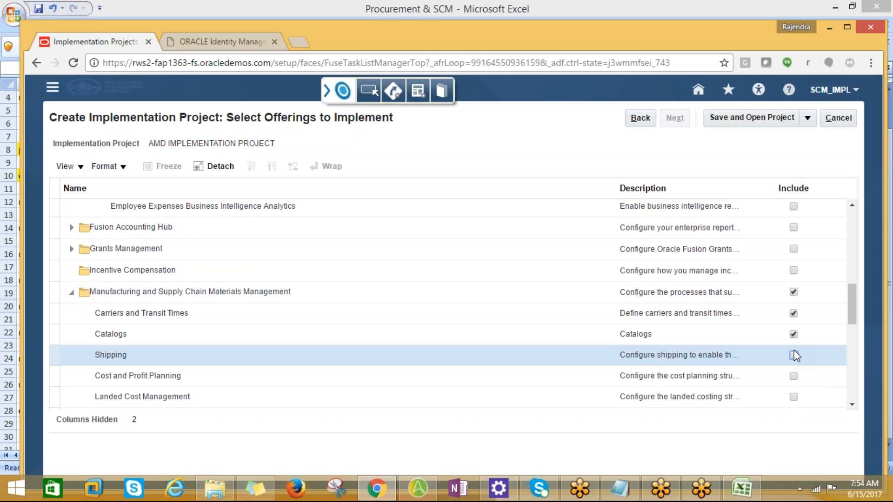
Step: Under Manufacturing and Supply Chain Materials Management, include Cost and Profit Planning, Landed Cost Management, Intrastat Reporting, Manufacturing and Logistics Business Intelligence Analytics
left_click(793, 376)
left_click(794, 397)
scroll(808, 387, "down", 2)
left_click(793, 353)
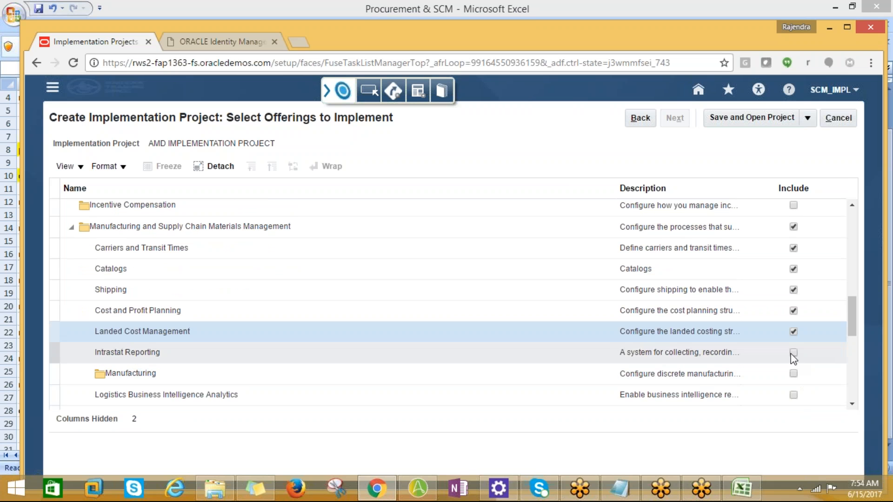
left_click(793, 373)
left_click(793, 395)
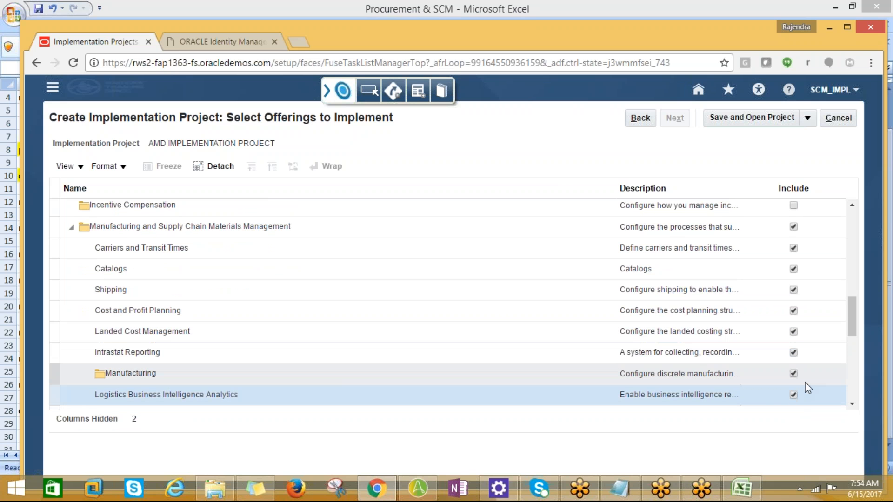
Step: Include Obsolete: Materials Management and Logistics with Supply Chain and Order Management Business Intelligence Analytics, both its sub-areas, Shipping and Receiving
scroll(805, 382, "down", 2)
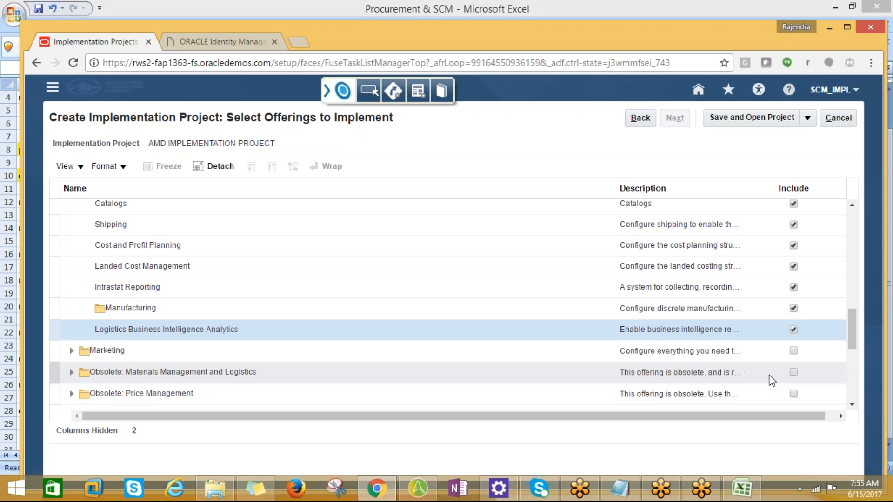
left_click(793, 372)
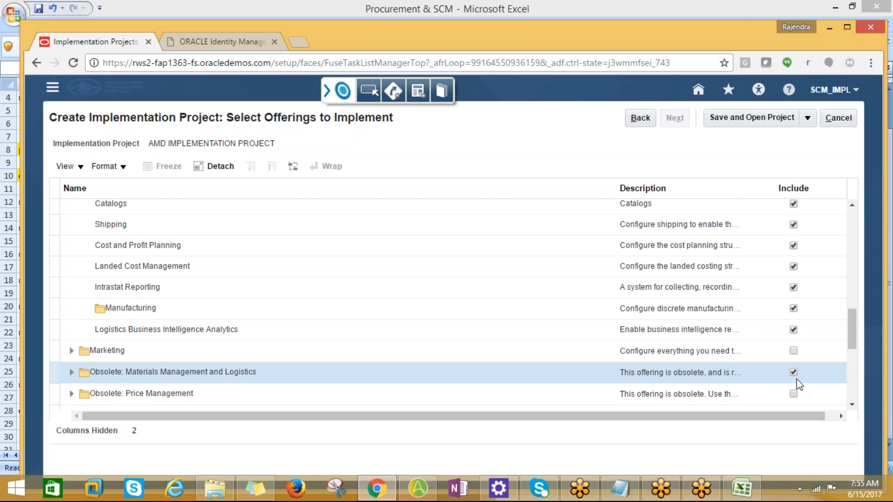
scroll(788, 363, "down", 2)
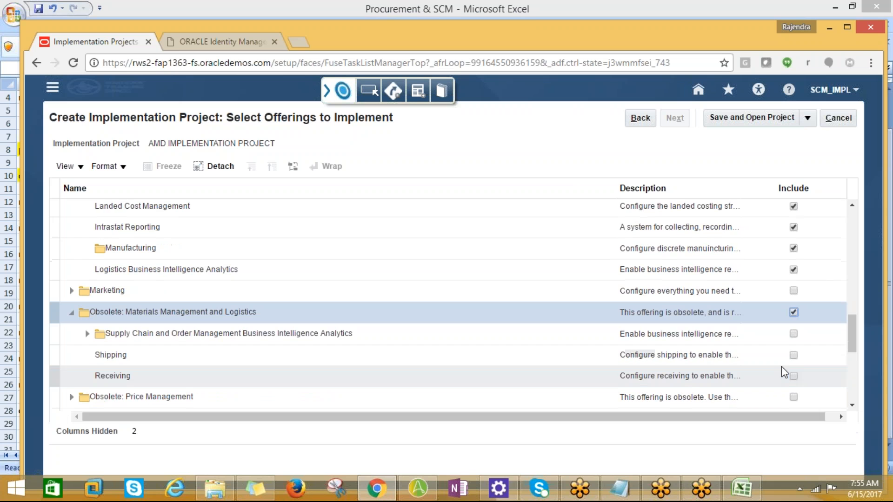
left_click(795, 334)
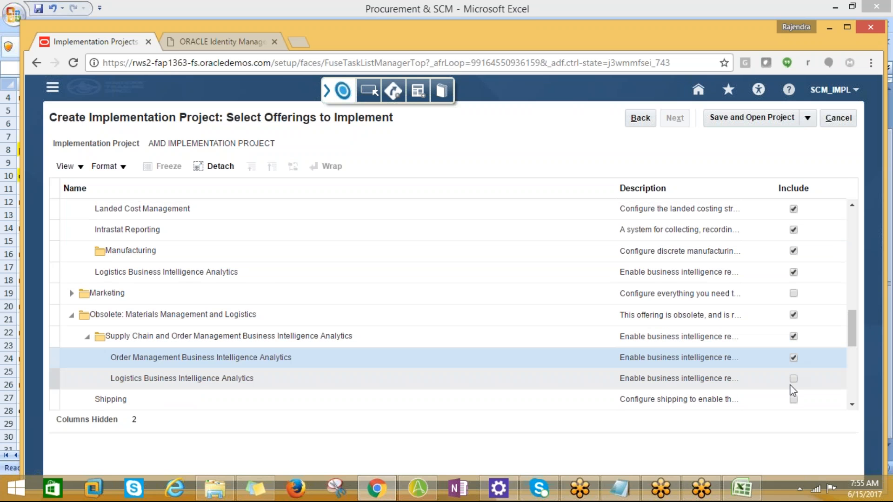
left_click(793, 378)
left_click(793, 399)
scroll(794, 372, "down", 2)
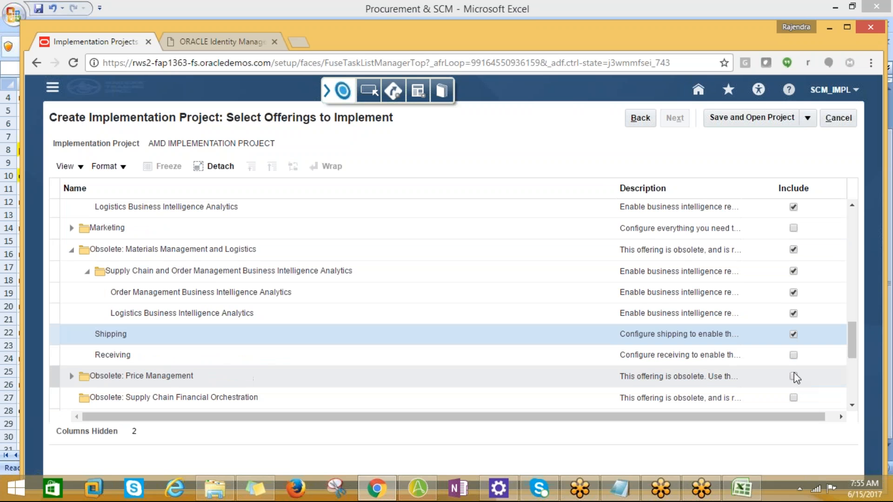
left_click(794, 356)
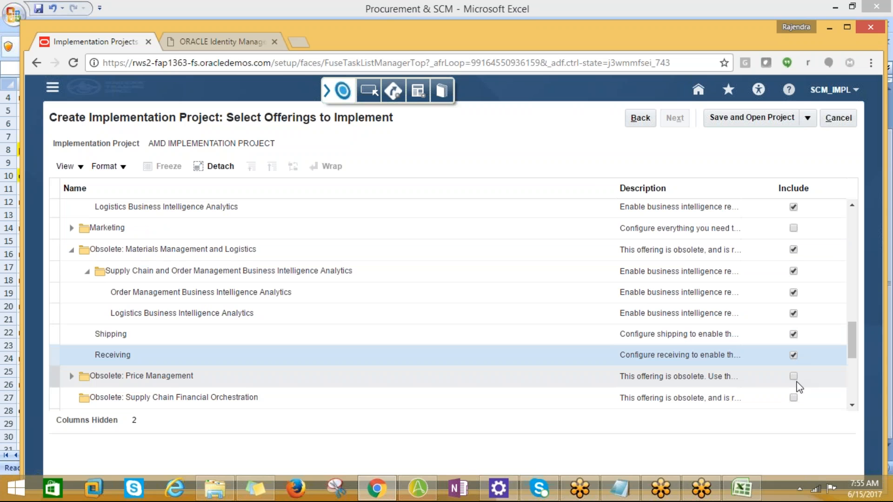
Step: Include the Obsolete: Price Management offering together with its Customers functional area
left_click(792, 377)
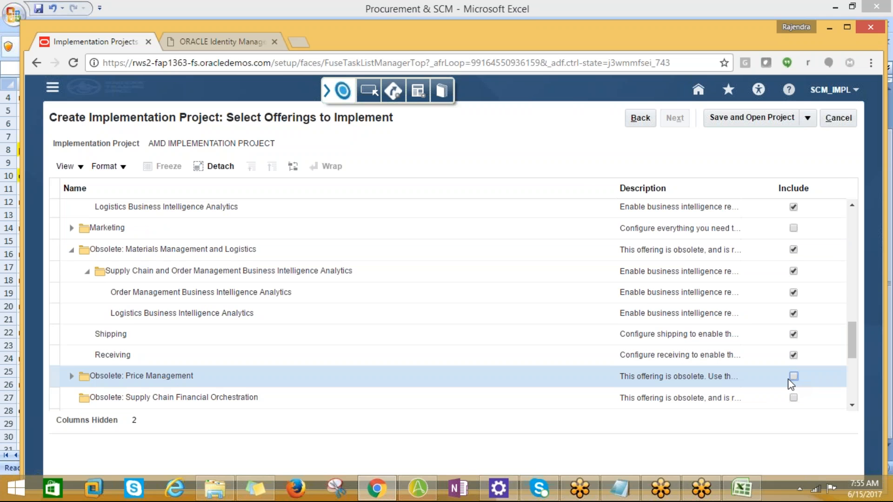
scroll(797, 391, "down", 2)
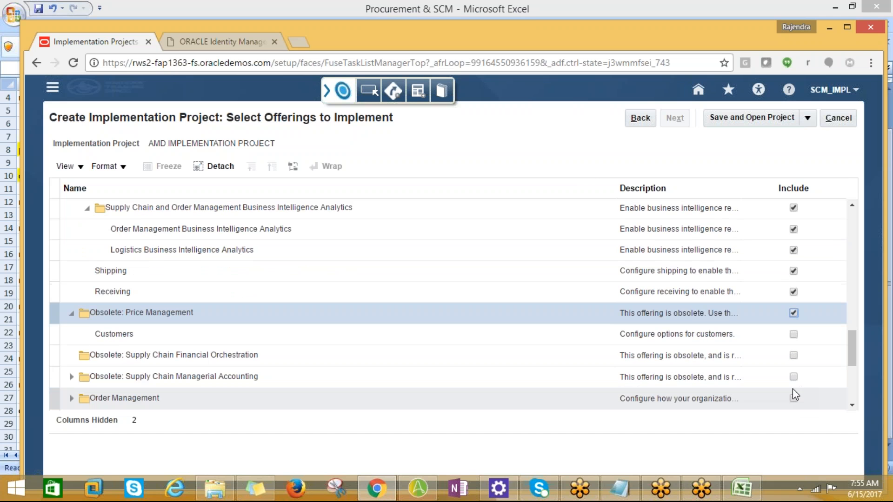
left_click(793, 335)
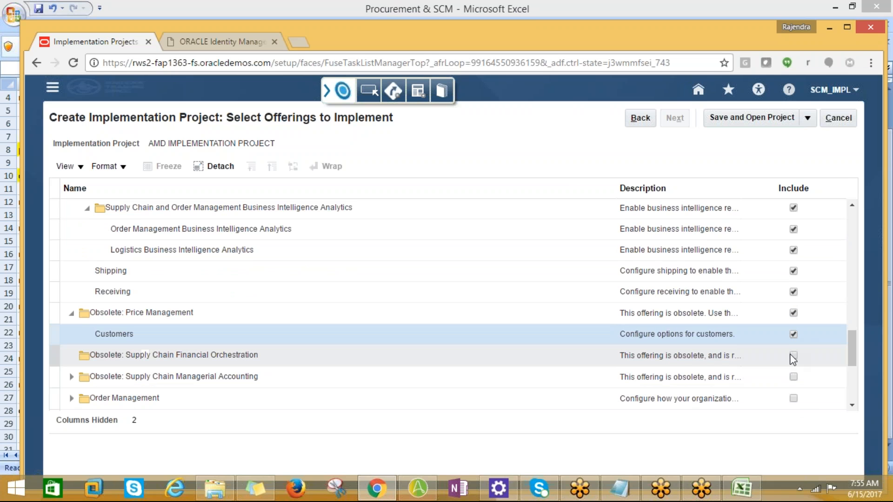
Step: Include Obsolete: Supply Chain Financial Orchestration, Order Management, and Obsolete: Supply Chain Managerial Accounting with Receipt Accounting, Cost Accounting, Cost and Profit Planning
left_click(793, 355)
left_click(794, 377)
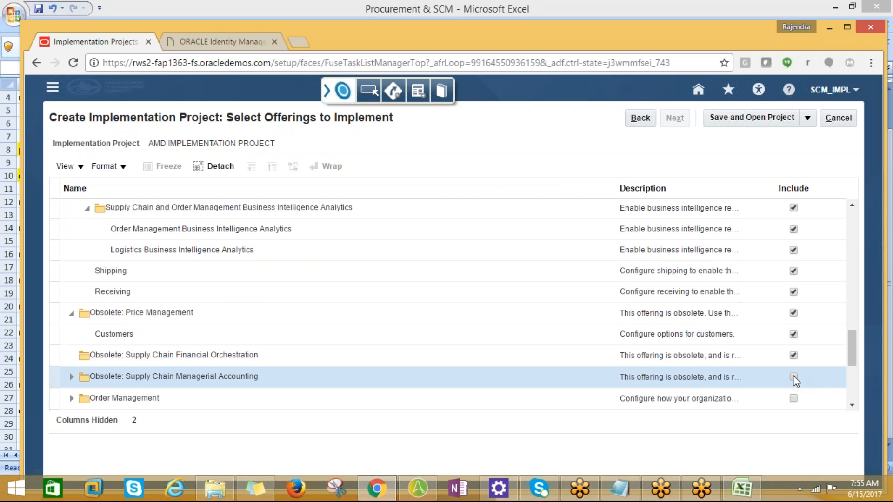
left_click(794, 398)
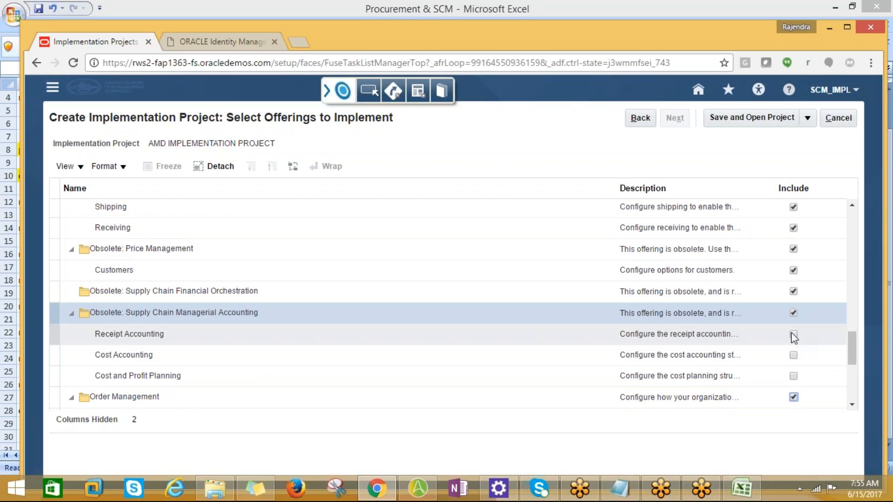
left_click(794, 335)
left_click(793, 356)
left_click(793, 376)
Step: Include Pricing under Order Management, and the PRM Offering together with its Partner Management area
scroll(807, 394, "down", 2)
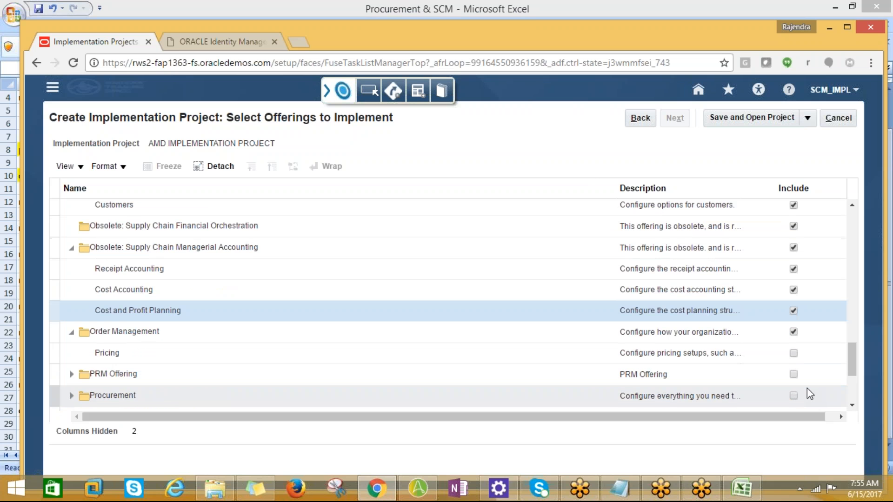
left_click(794, 353)
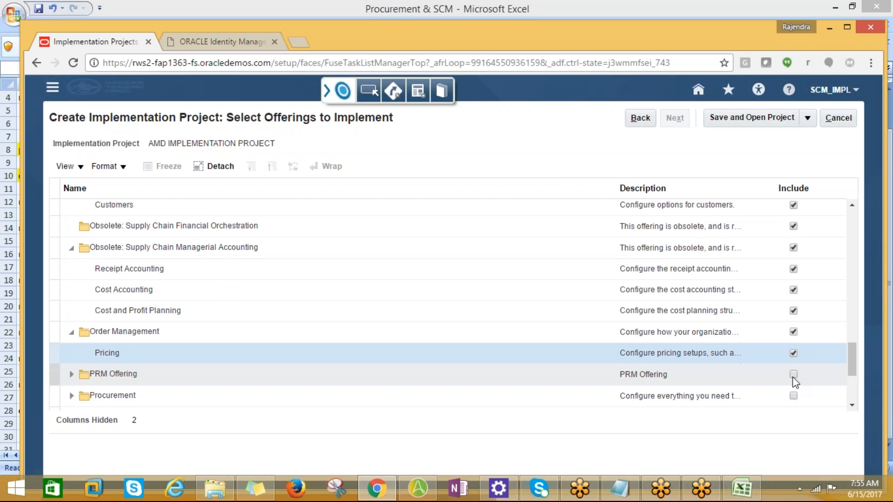
left_click(793, 375)
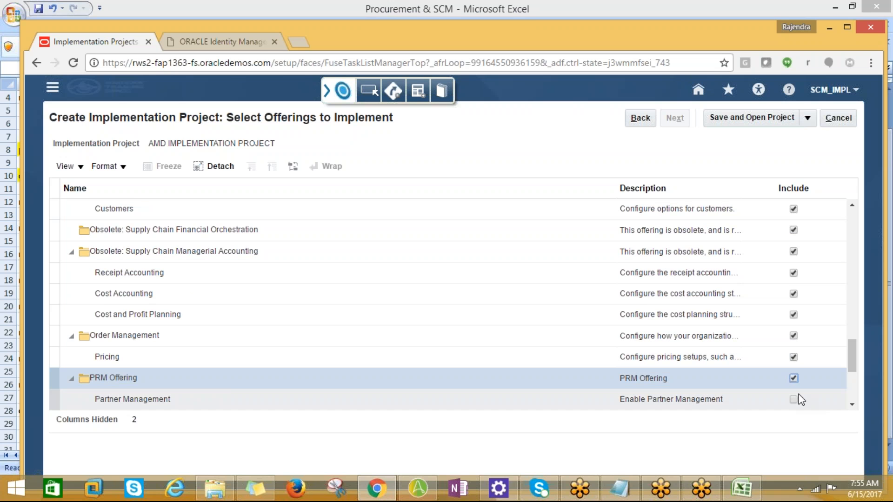
scroll(798, 395, "down", 1)
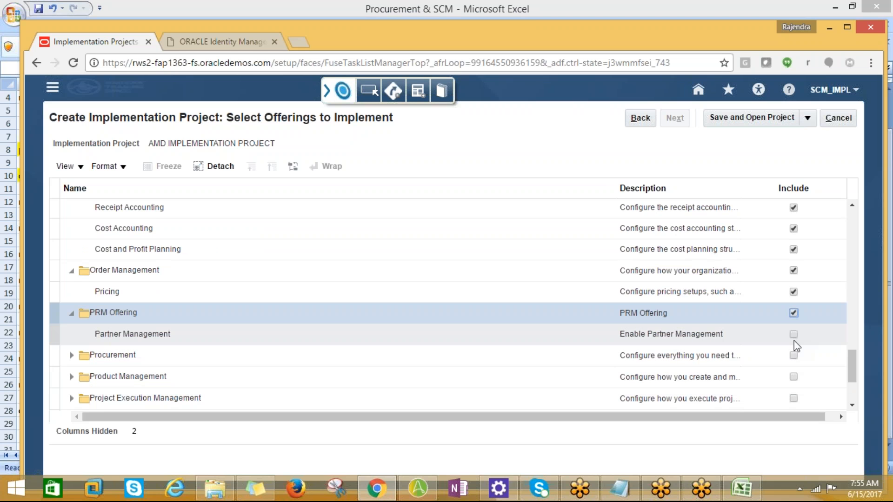
left_click(793, 335)
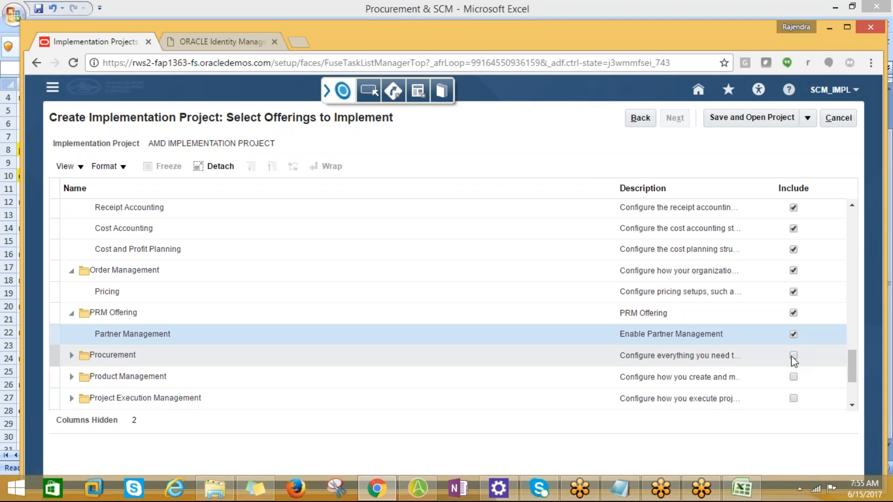
Step: Include the Procurement offering with Supplier Portal and Purchasing, including Self Service Procurement and Supplier Invoice Processing
left_click(793, 356)
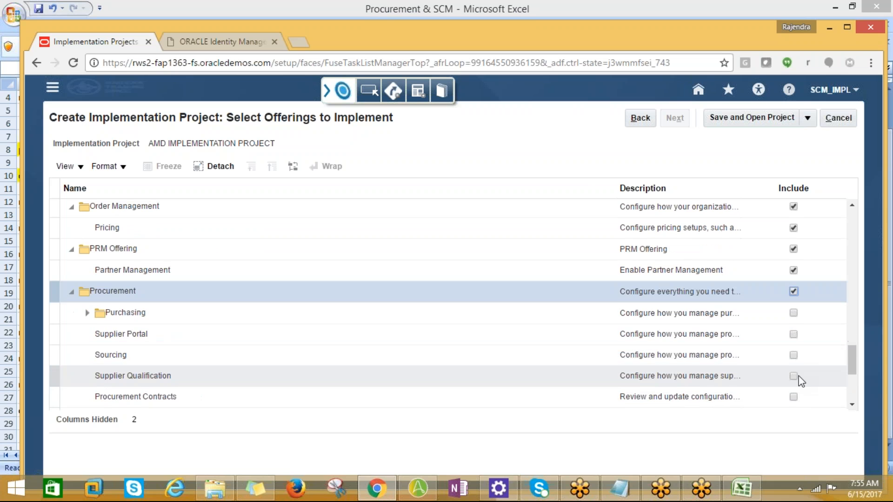
left_click(794, 313)
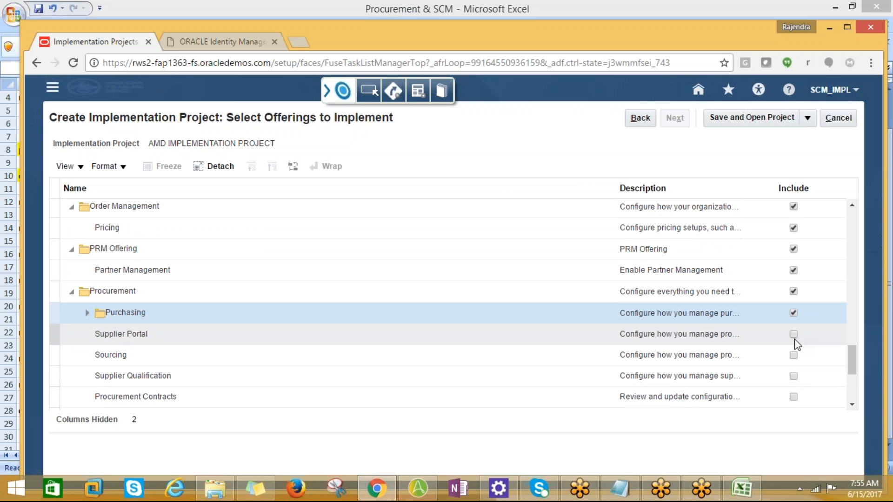
left_click(794, 337)
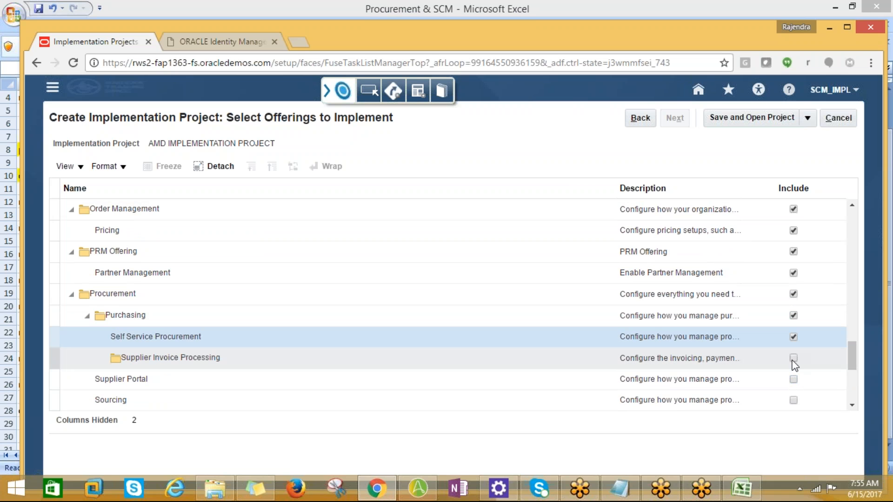
left_click(793, 358)
left_click(794, 380)
Step: Under Procurement, include Sourcing, Supplier Qualification, Procurement Contracts, and Procurement and Spend Business Intelligence Analytics with both its sub-areas
scroll(804, 390, "down", 1)
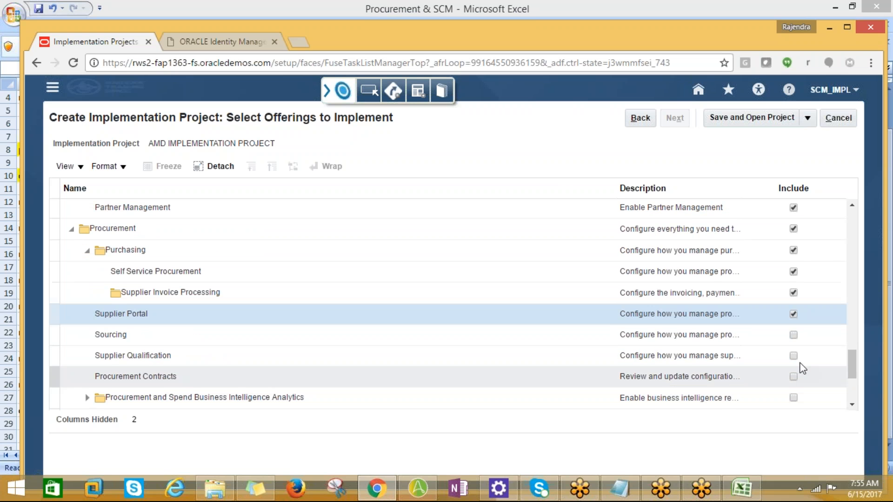
left_click(794, 336)
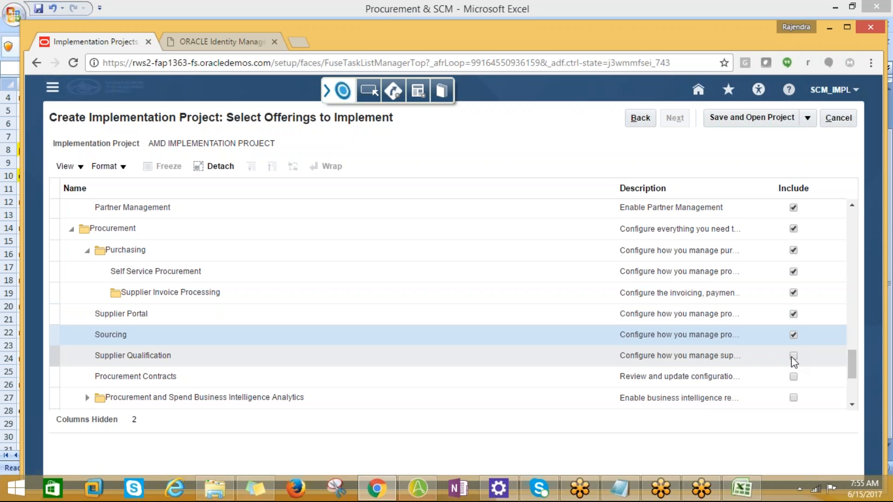
left_click(793, 357)
left_click(794, 376)
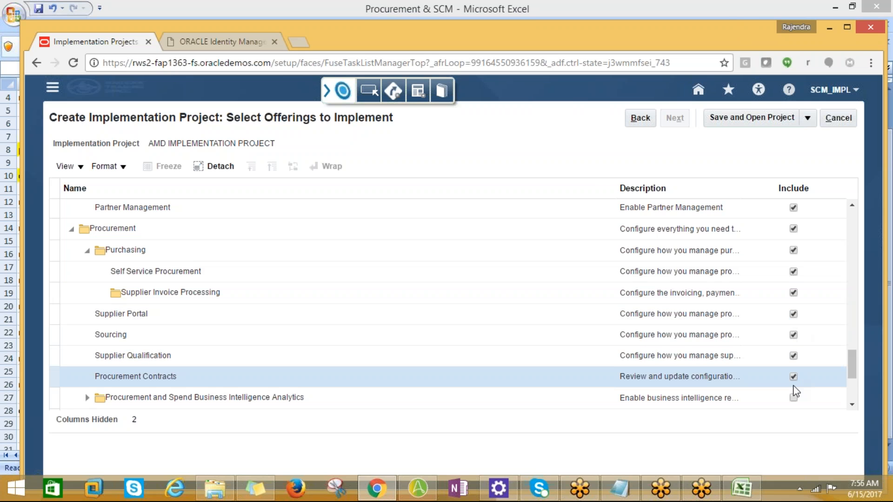
left_click(794, 398)
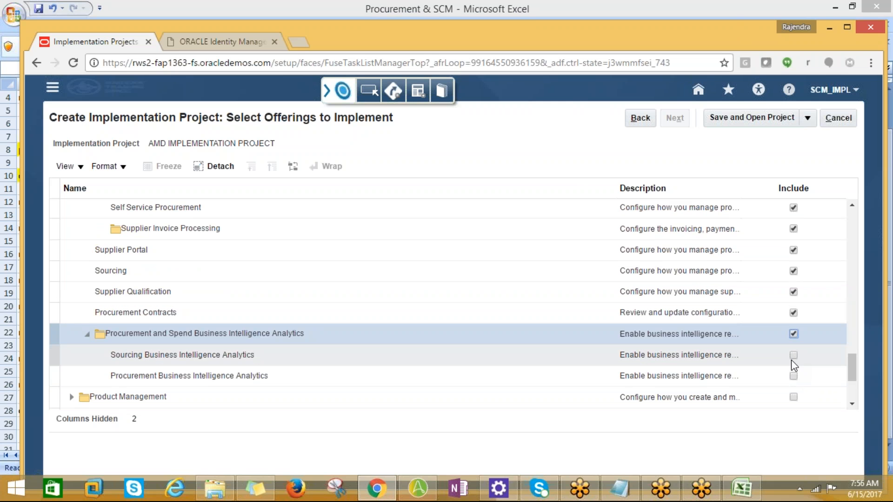
left_click(792, 358)
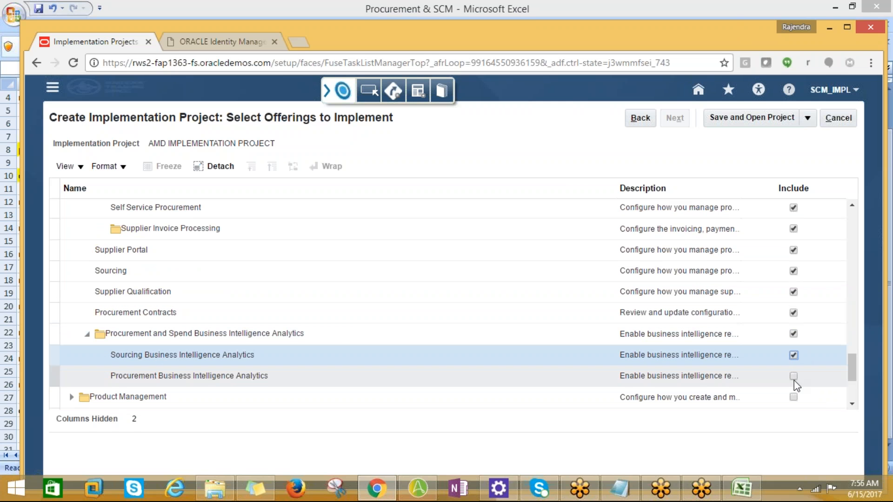
left_click(793, 376)
Step: Include the Product Management offering with Product Information Management and its Item and Catalog Management and Data Governance areas
left_click(793, 398)
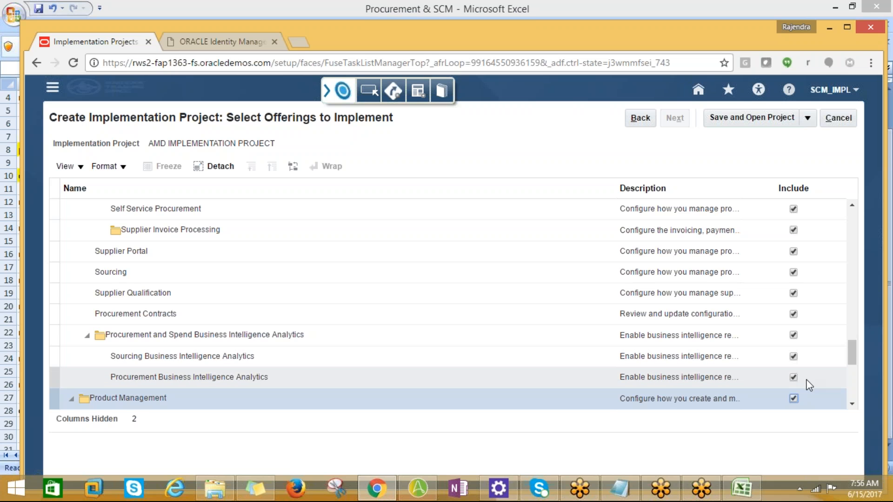
left_click(793, 289)
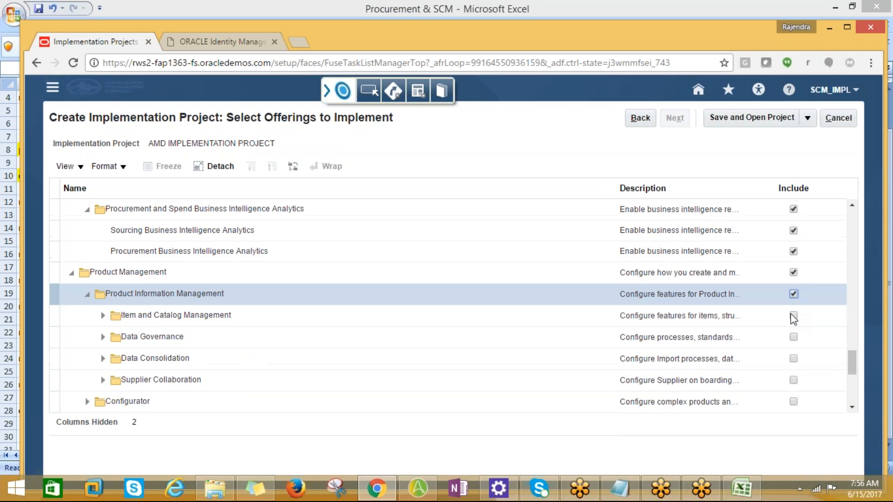
left_click(793, 315)
left_click(793, 337)
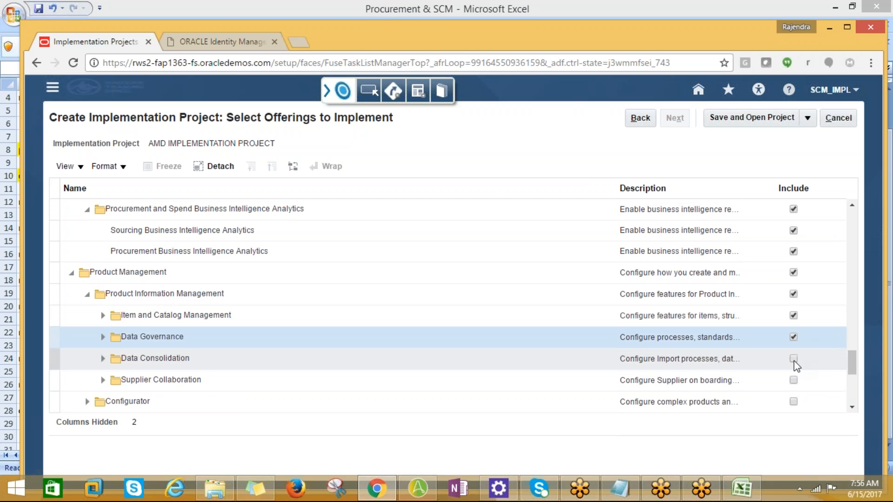
left_click(794, 344)
left_click(793, 306)
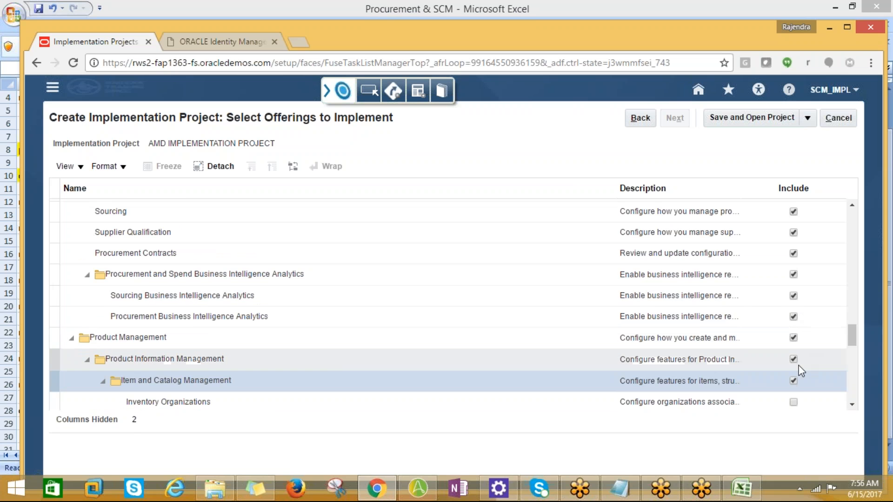
Step: Under Item and Catalog Management, include Inventory Organizations, Catalogs, Structures, Suppliers for Product Management, Item Mass Update and Advanced Catalogs
scroll(797, 363, "down", 2)
left_click(793, 338)
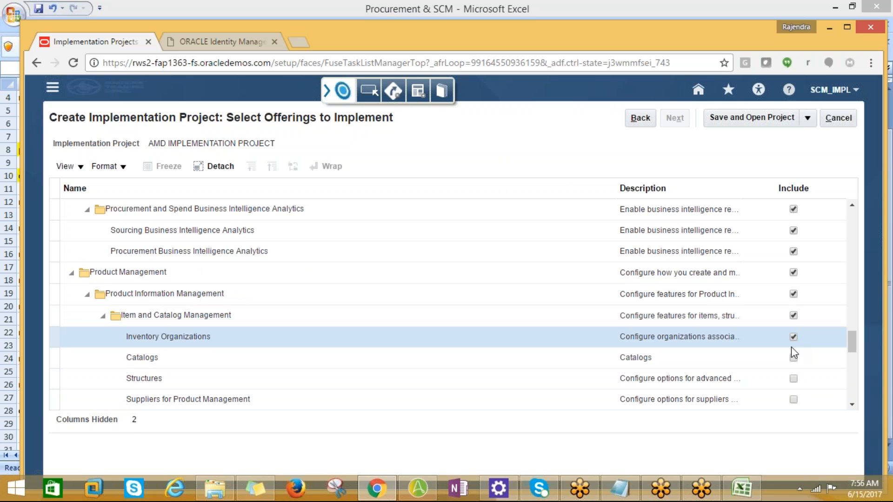
left_click(794, 358)
left_click(794, 379)
left_click(794, 396)
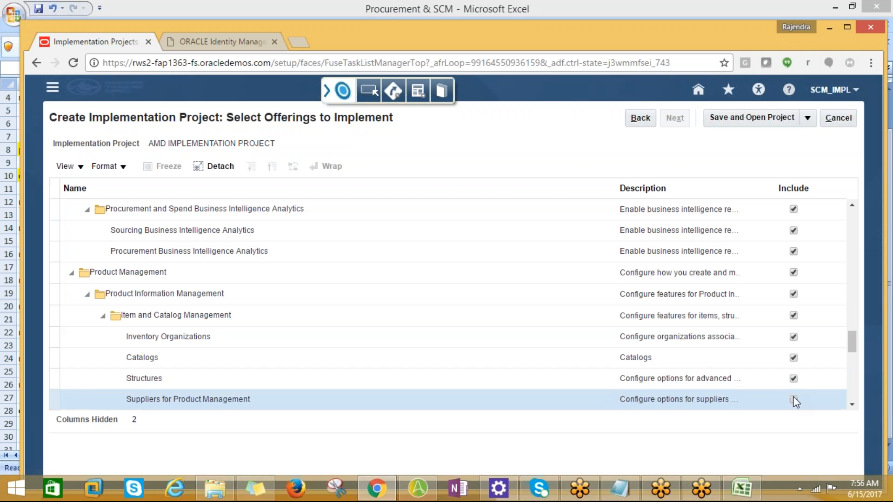
scroll(800, 387, "down", 2)
left_click(792, 356)
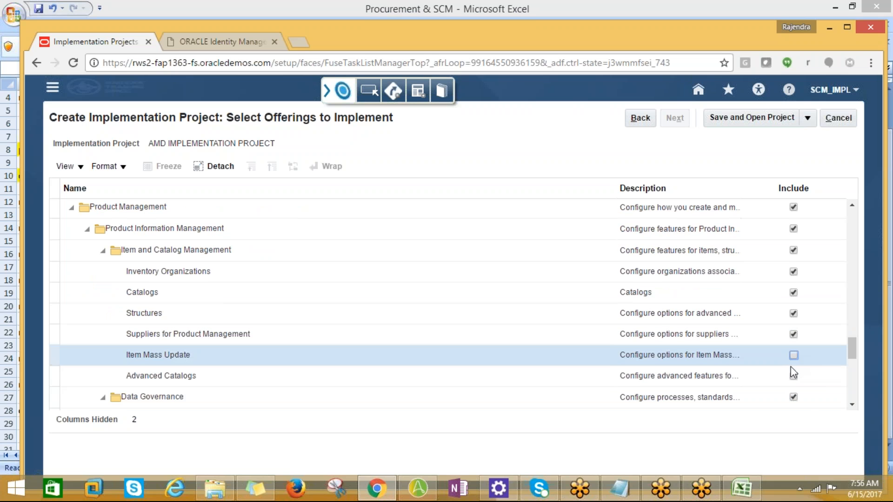
left_click(793, 377)
Step: Under Data Governance, include New Item Requests, Change Orders, Product Rules, Data Quality Rules for Products and Audit Trail
scroll(798, 372, "down", 2)
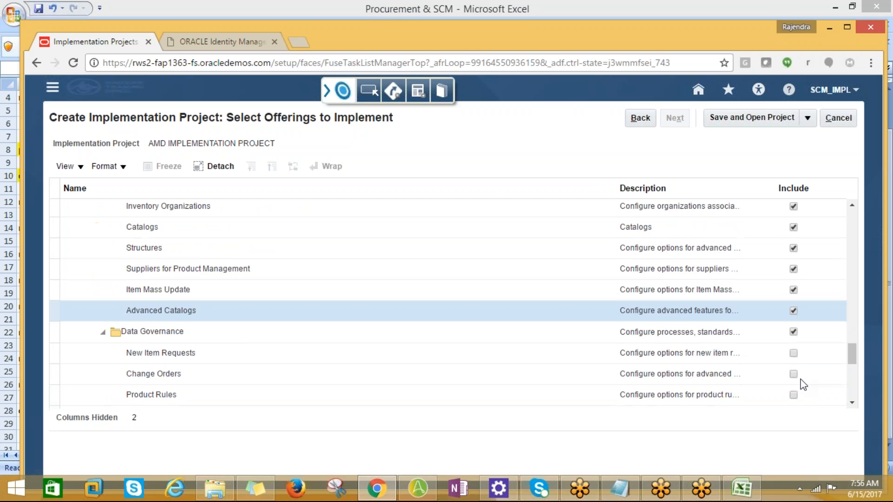
left_click(793, 355)
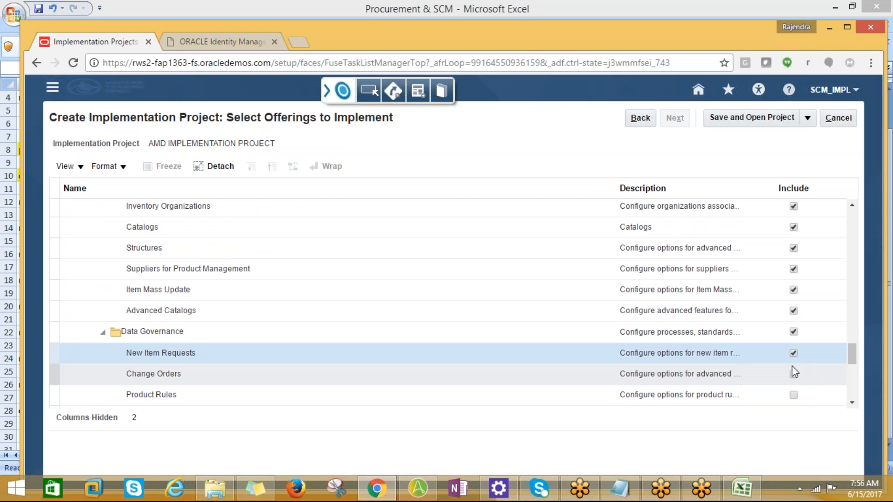
left_click(793, 375)
left_click(793, 394)
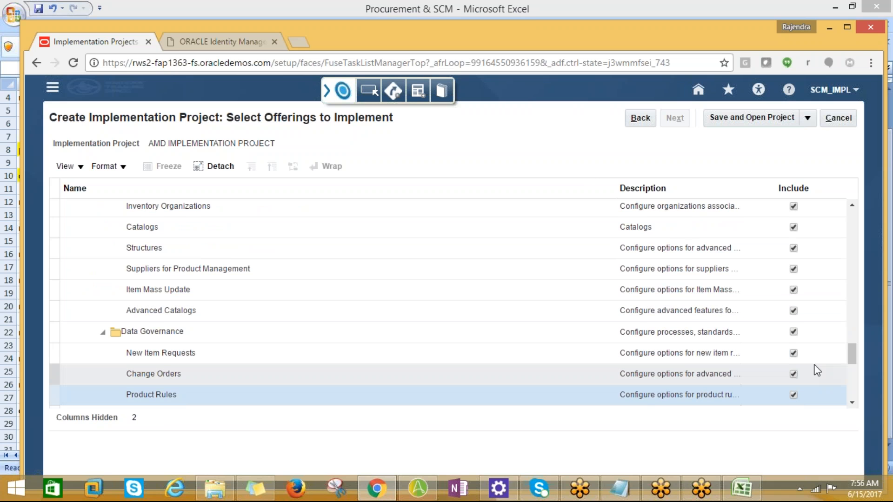
scroll(813, 368, "down", 2)
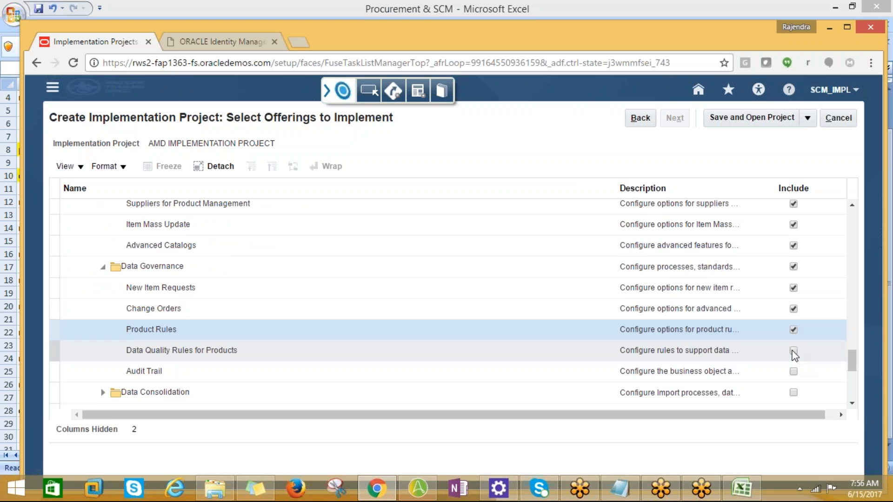
left_click(793, 351)
left_click(794, 372)
Step: Include Data Consolidation with Product Spoke Systems, Item Batches, Data Pool Integration and Data Quality for Products
scroll(797, 375, "down", 1)
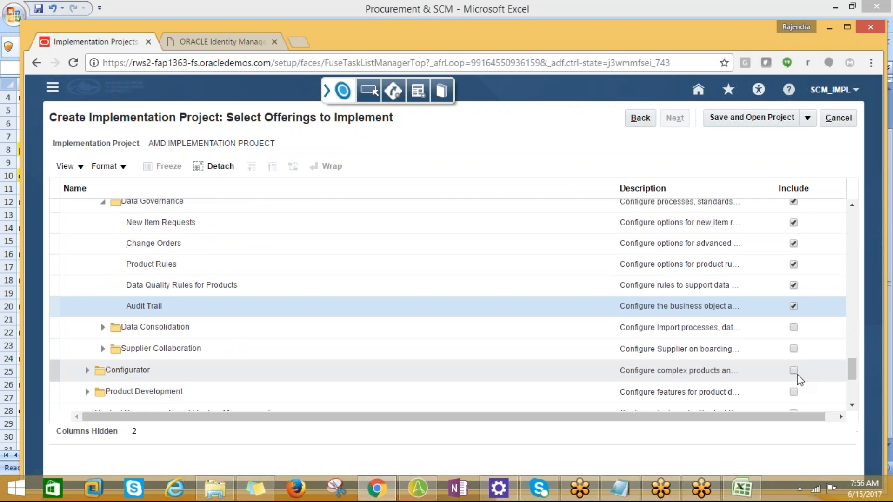
left_click(793, 327)
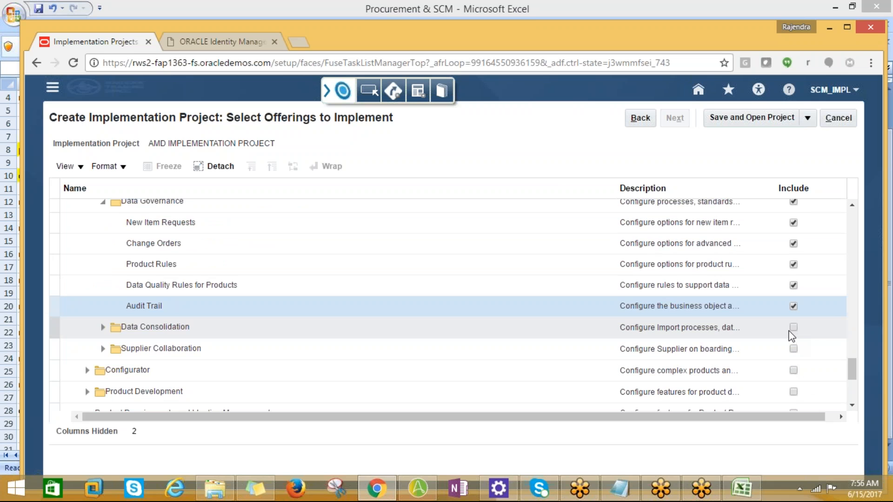
left_click(794, 348)
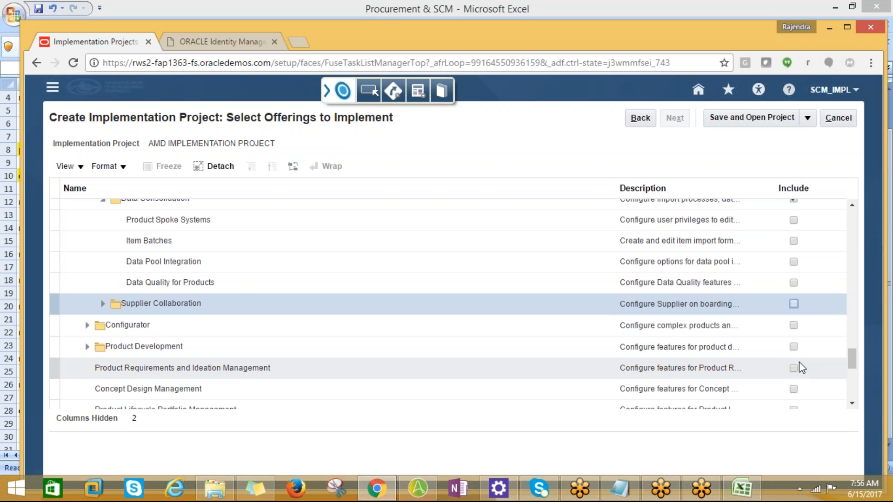
left_click(797, 301)
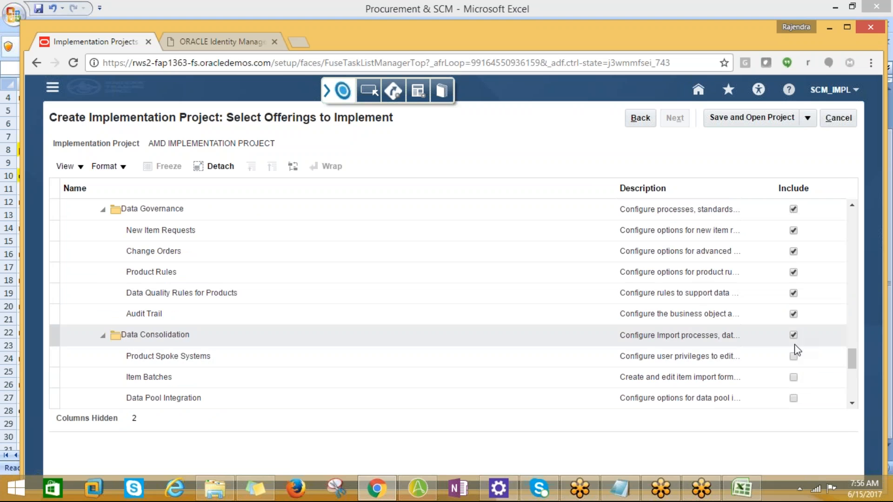
left_click(793, 359)
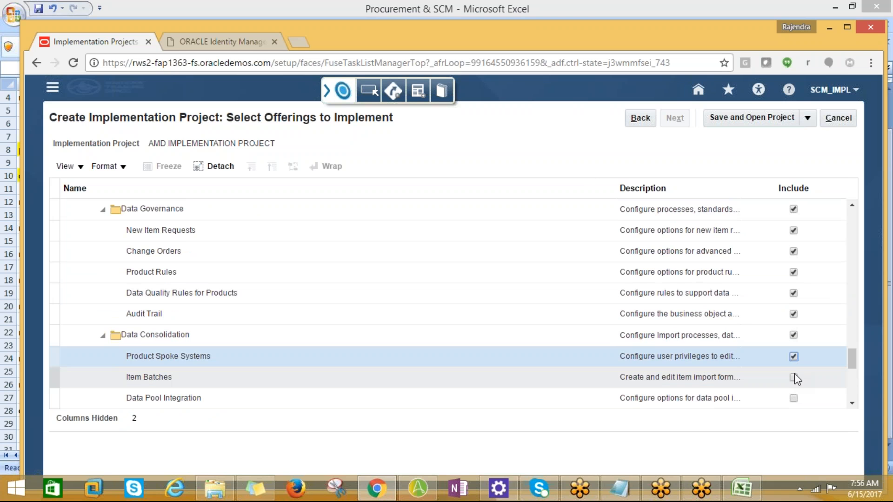
left_click(794, 377)
left_click(794, 398)
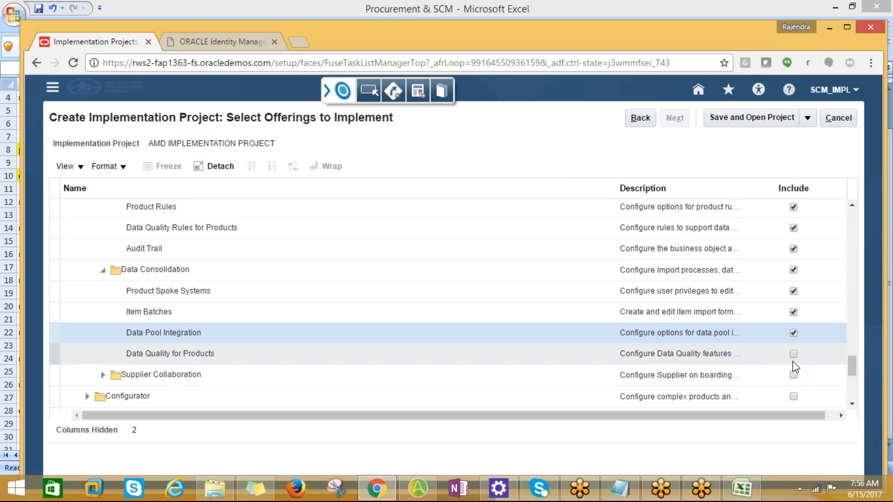
left_click(793, 355)
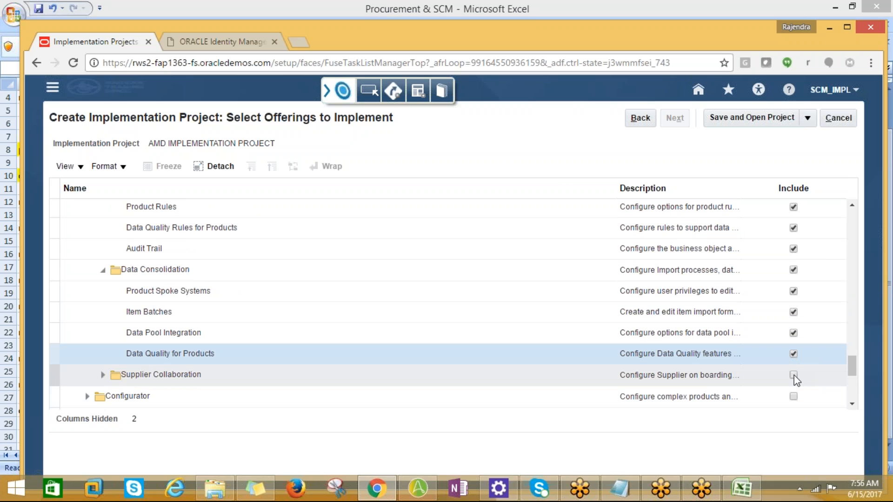
Step: Include Supplier Collaboration with its Supplier Portal feature under Product Information Management
left_click(794, 375)
left_click(794, 398)
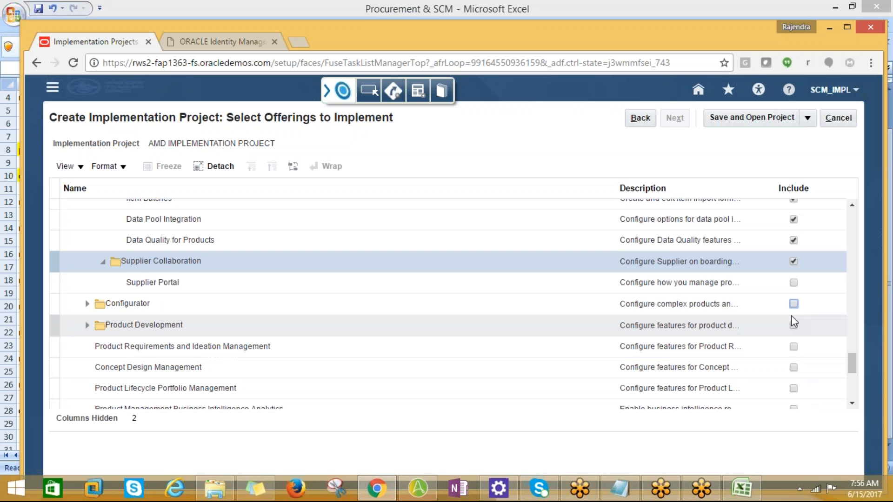
left_click(793, 289)
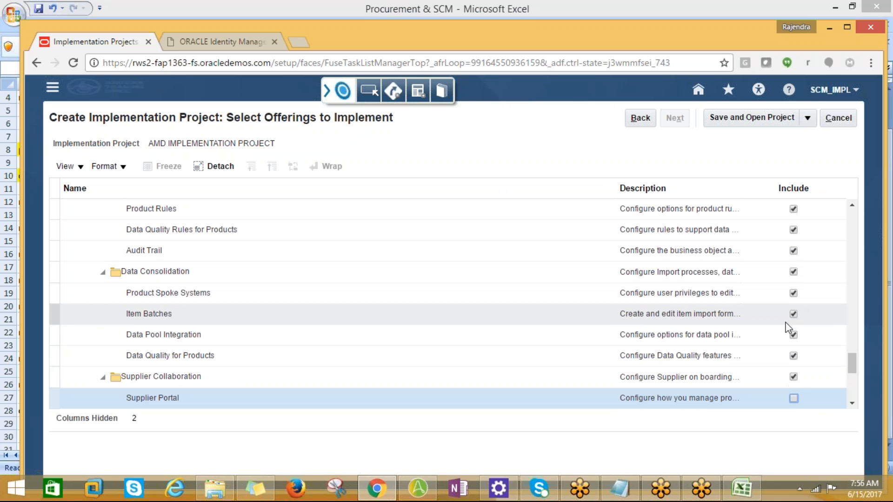
left_click(793, 333)
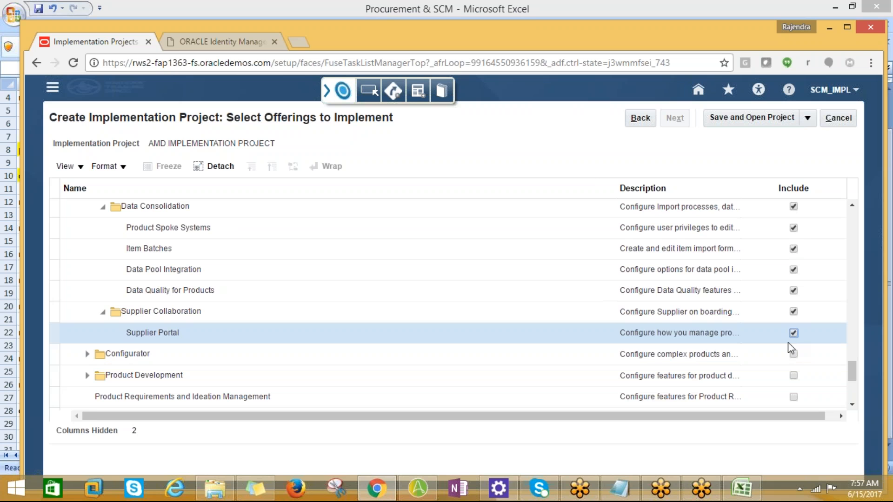
Step: Include Configurator with Configurator Modeling Environment, and Product Development with Change Orders and Product Development Configuration
left_click(794, 355)
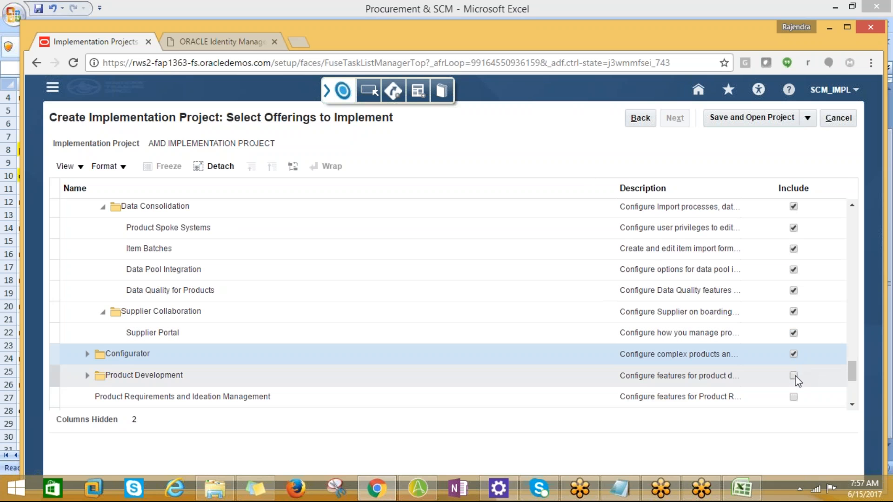
left_click(793, 378)
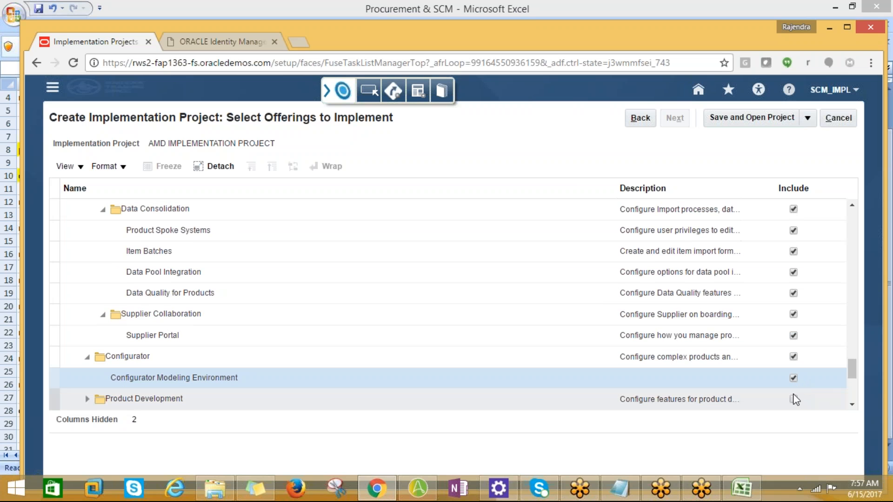
left_click(793, 399)
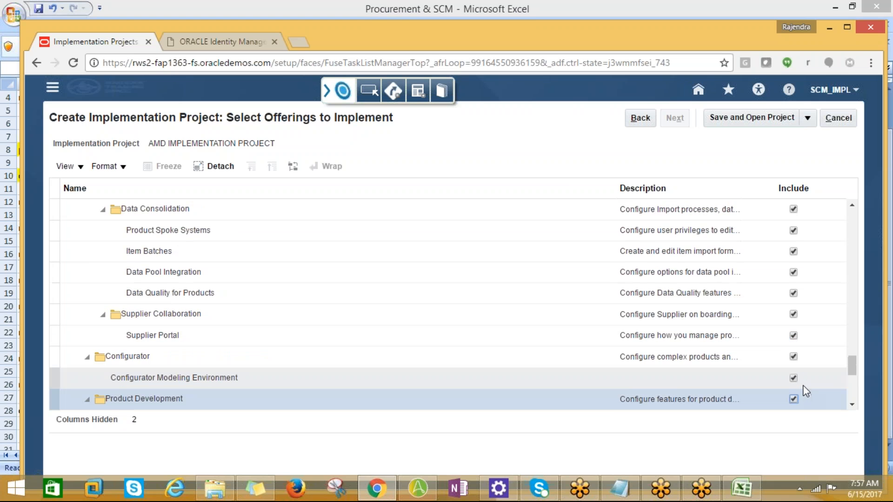
scroll(798, 386, "down", 1)
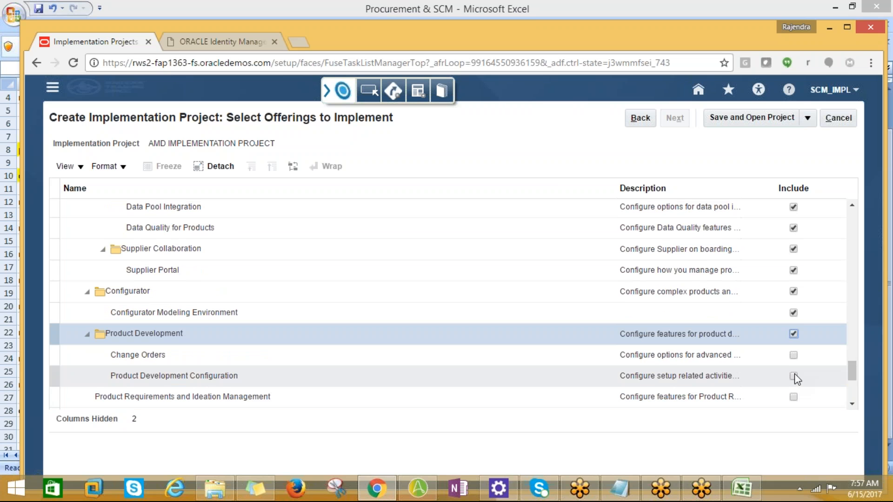
left_click(793, 356)
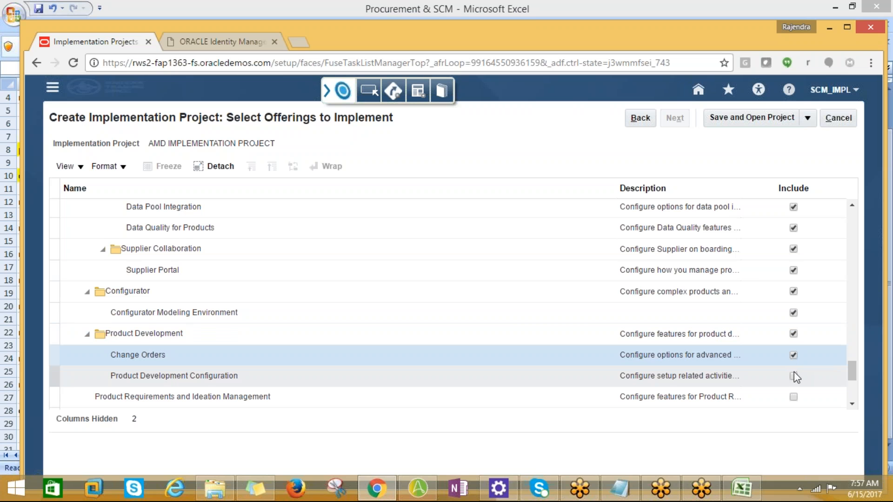
left_click(794, 377)
Step: Include Product Requirements and Ideation Management, Concept Design Management, Product Lifecycle Portfolio Management and Product Management Business Intelligence Analytics
left_click(794, 397)
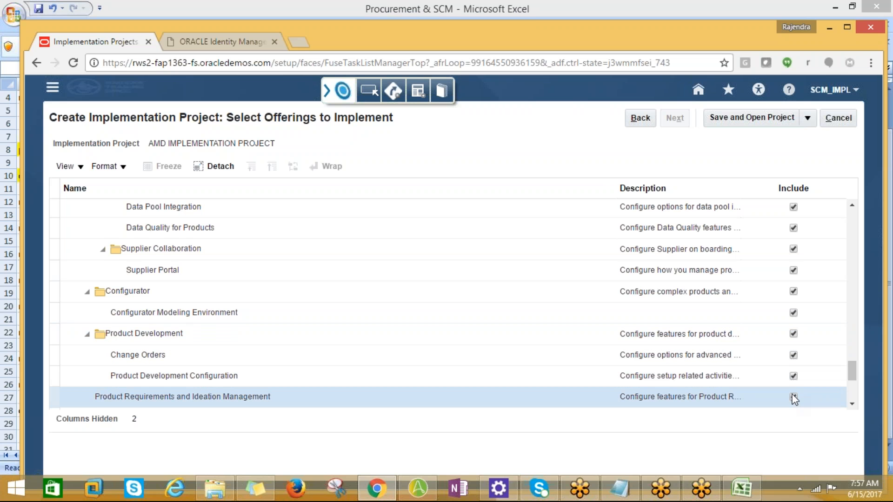
scroll(794, 395, "down", 1)
left_click(793, 353)
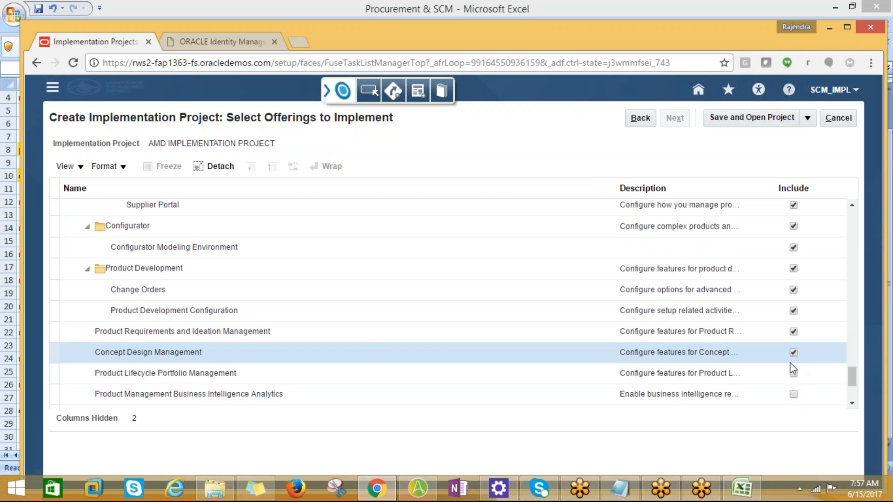
left_click(793, 374)
left_click(794, 395)
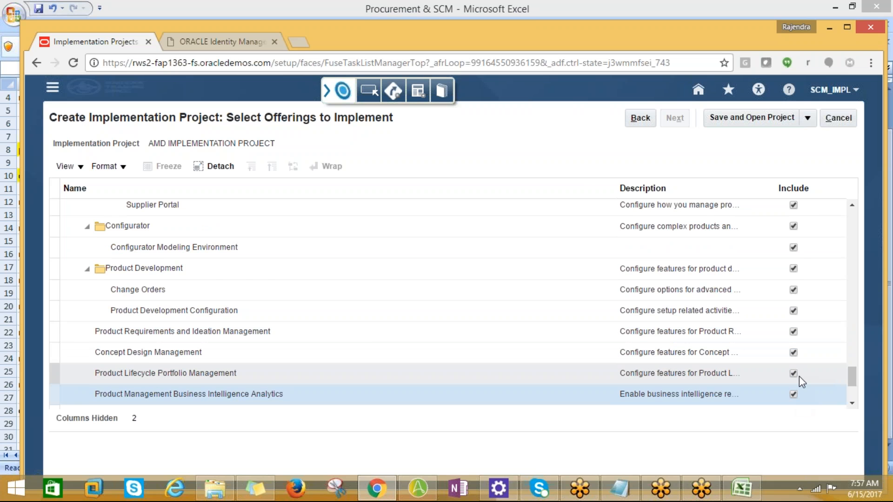
Step: Include the Workforce Deployment and Workforce Development offerings, leaving their sub-options such as Payroll and Human Resources Business Intelligence Analytics excluded
scroll(799, 375, "down", 1)
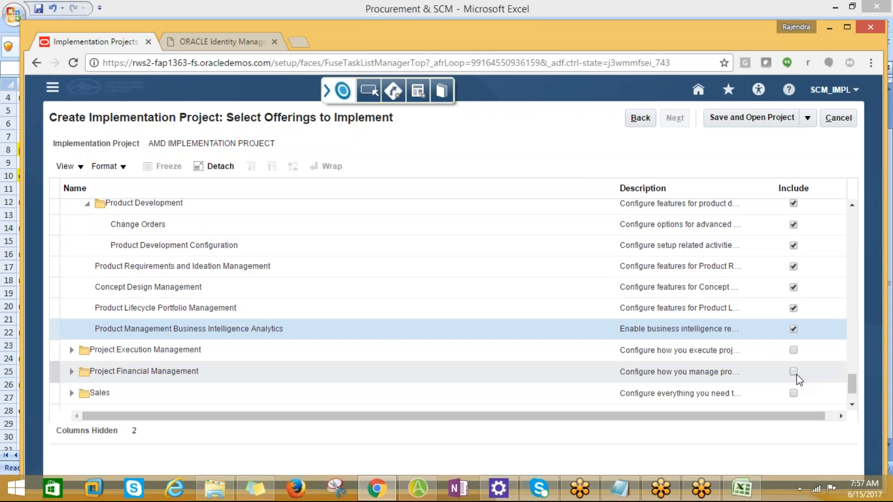
scroll(799, 378, "down", 1)
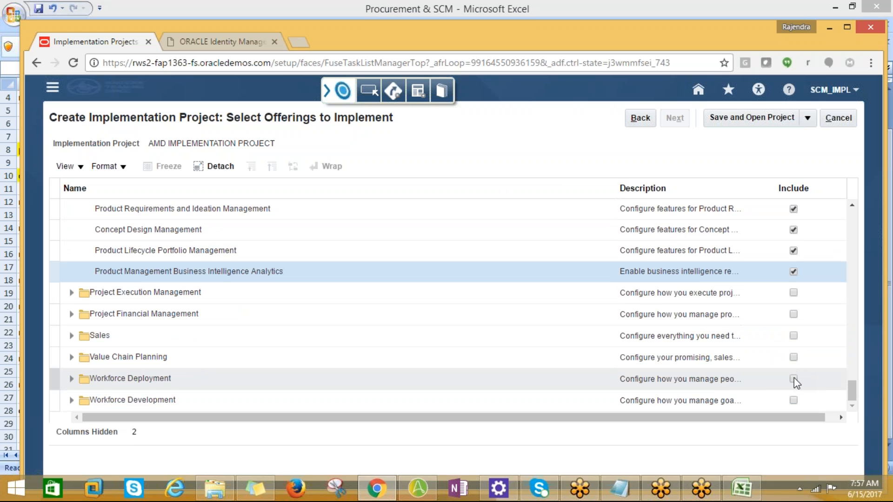
left_click(793, 380)
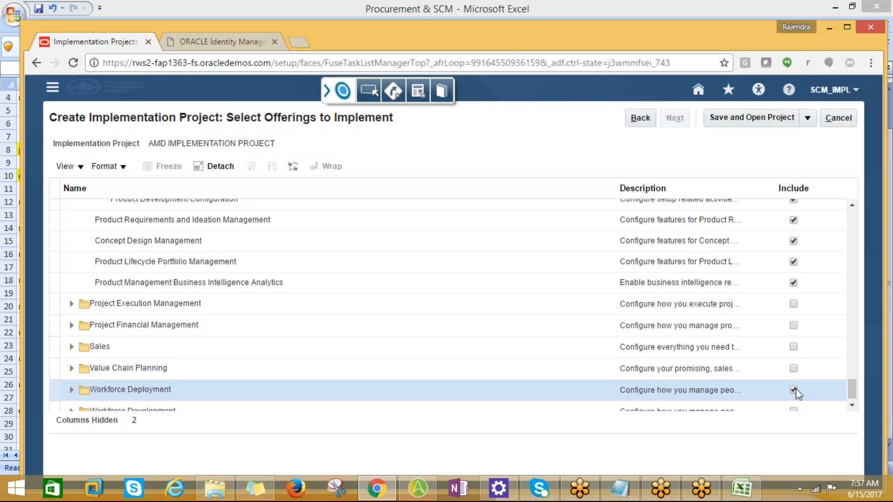
left_click(794, 337)
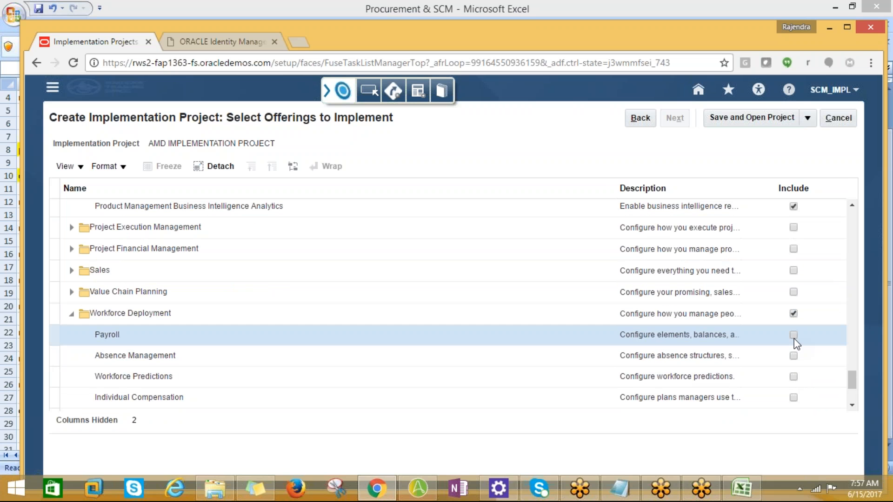
left_click(794, 337)
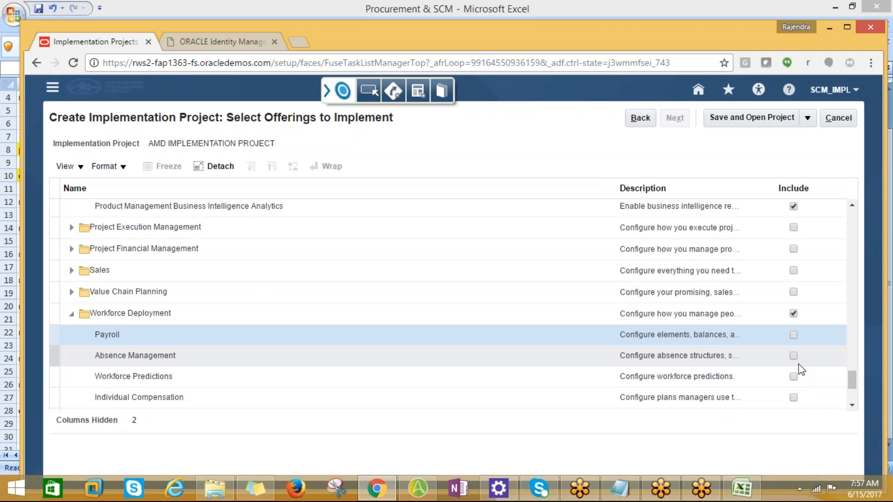
scroll(805, 382, "down", 1)
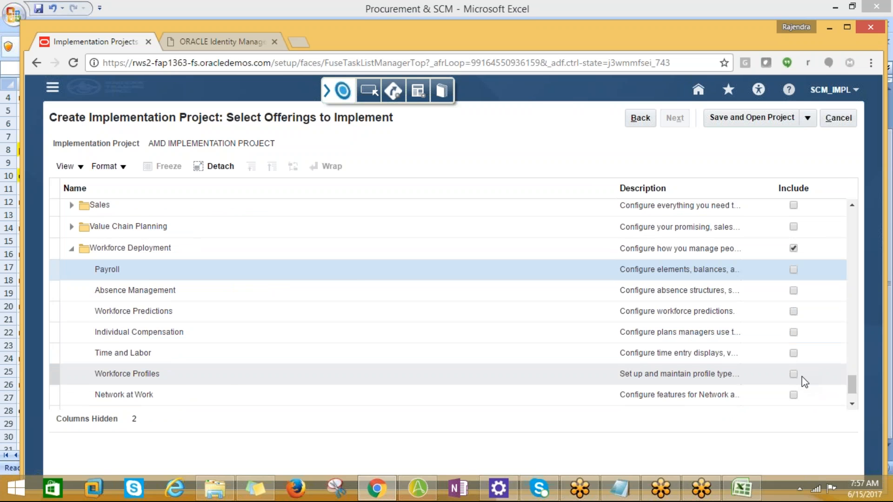
scroll(805, 381, "down", 1)
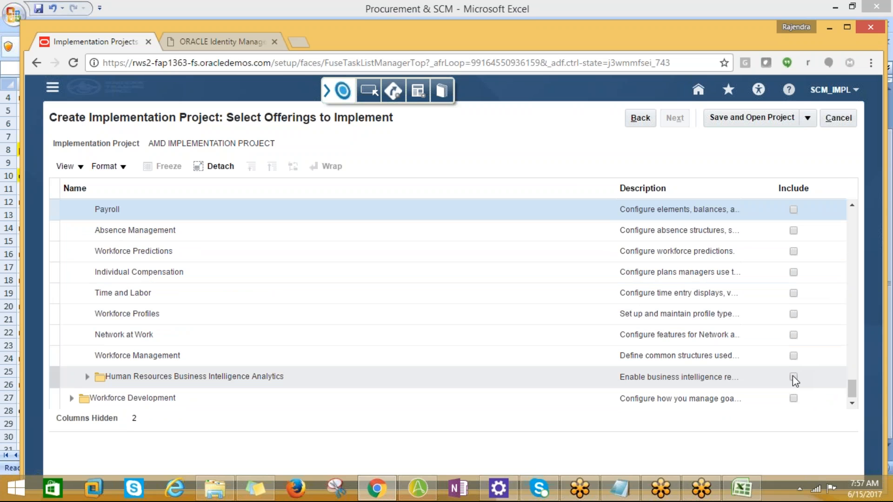
left_click(793, 377)
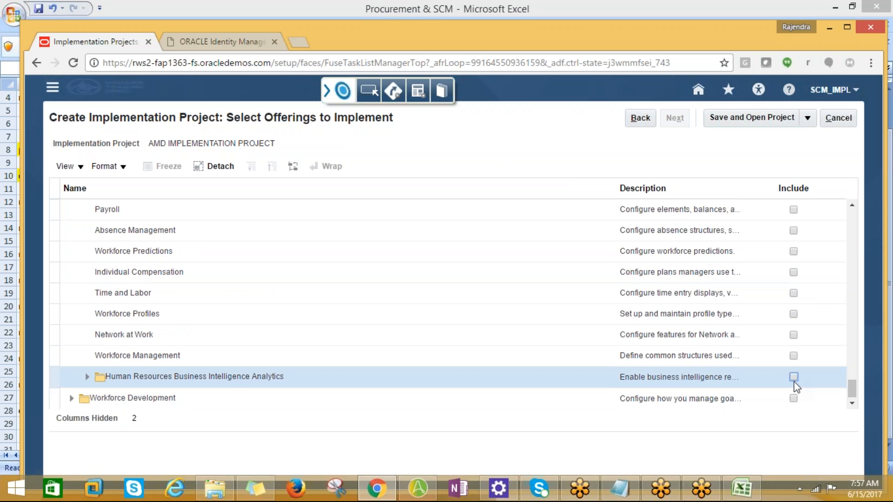
left_click(794, 377)
left_click(794, 377)
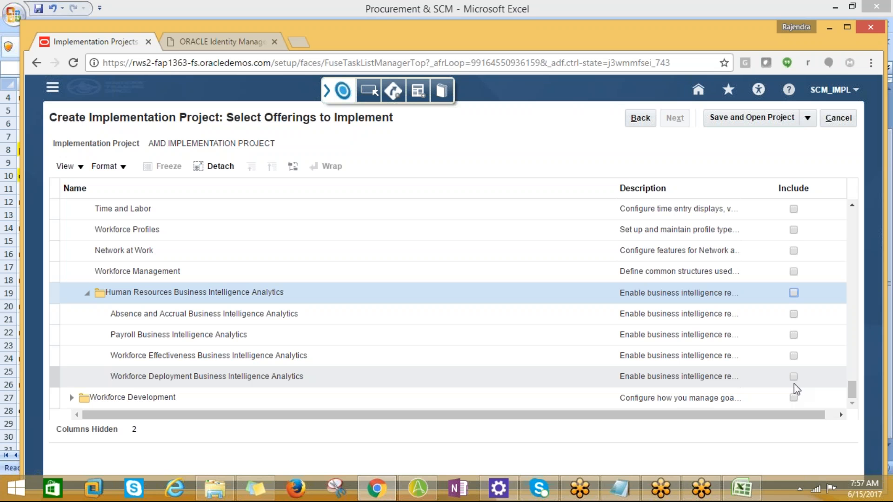
left_click(794, 398)
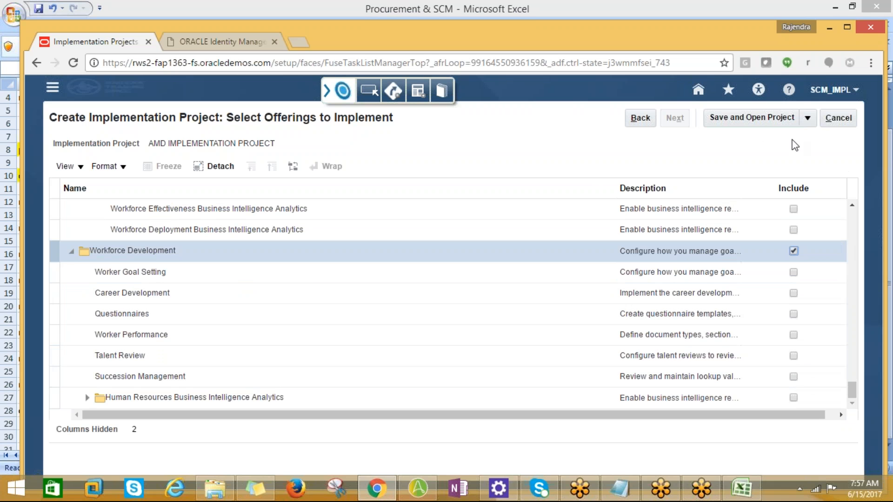
Step: Save and open the AMD IMPLEMENTATION PROJECT with the selected offerings
left_click(787, 119)
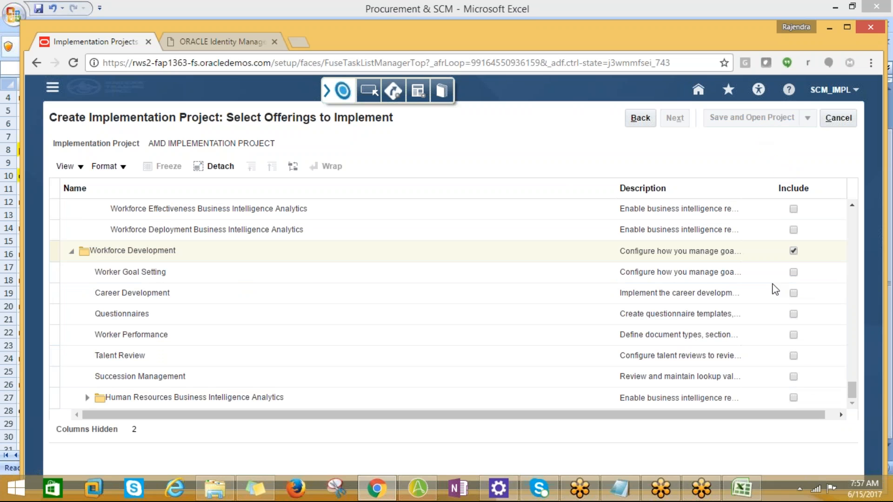
left_click(800, 491)
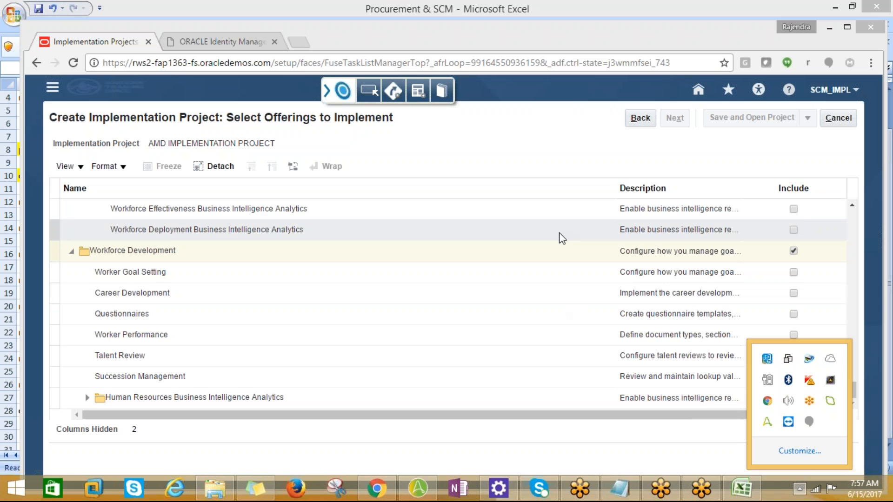
left_click(688, 145)
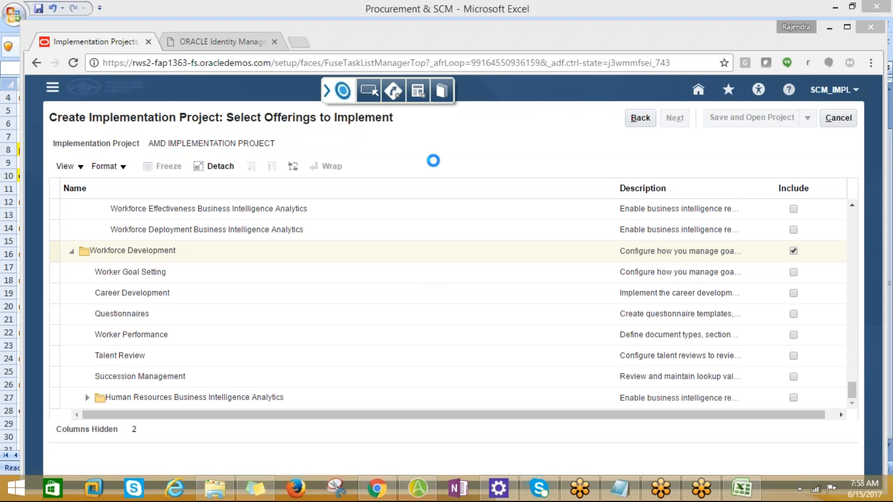
Step: Switch to the Procurement & SCM workbook in Excel to review the item setup task list, and return to the browser
mouse_move(745, 495)
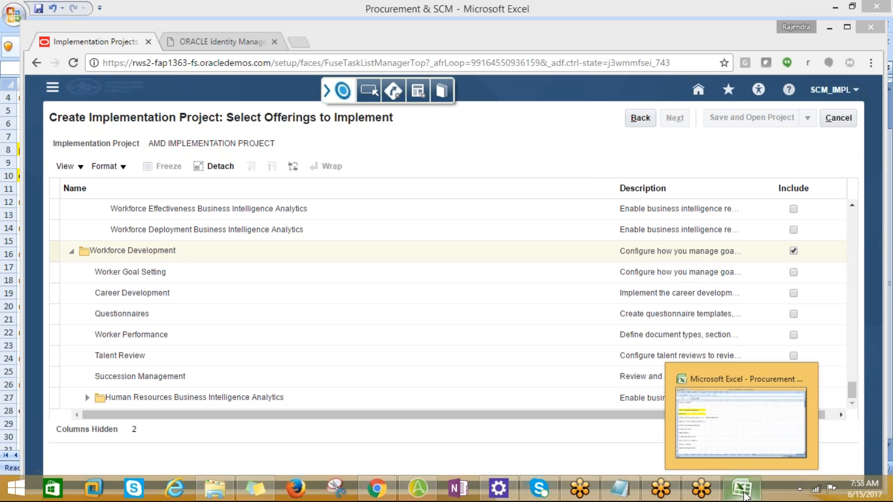
left_click(739, 465)
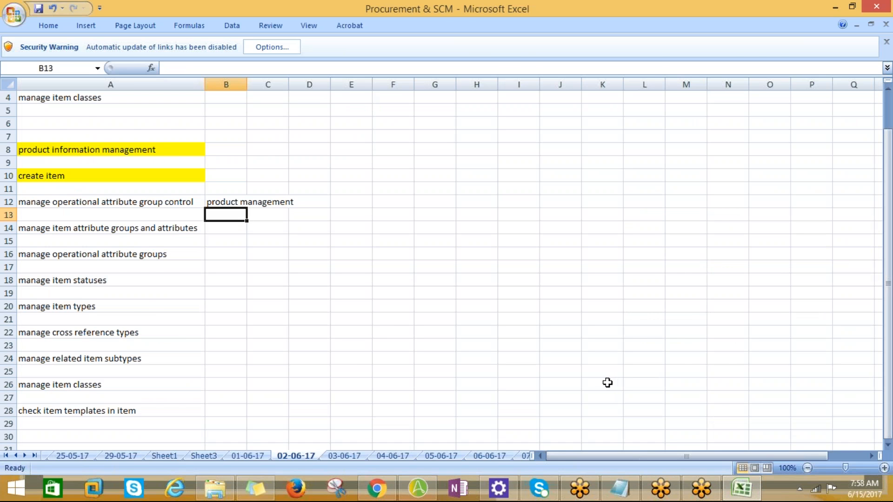
key("alt+Tab")
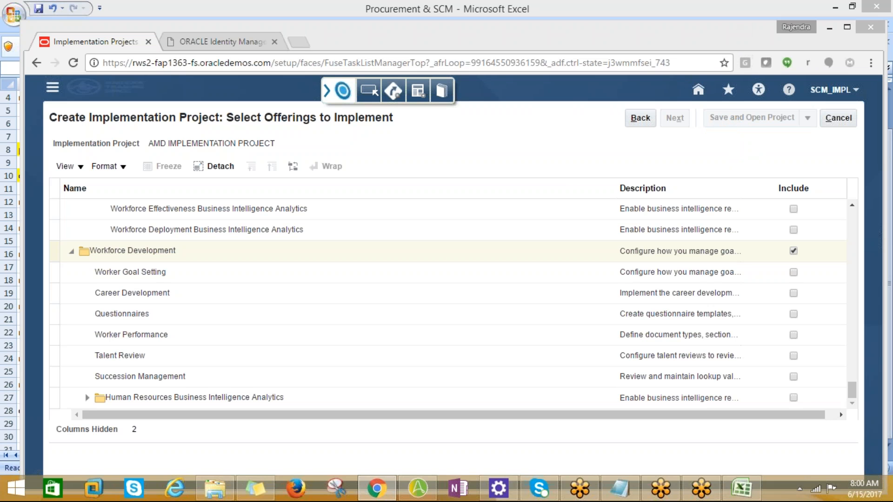
Step: Try again to save and open the project, and check the computer's network connections
left_click(747, 119)
left_click(800, 489)
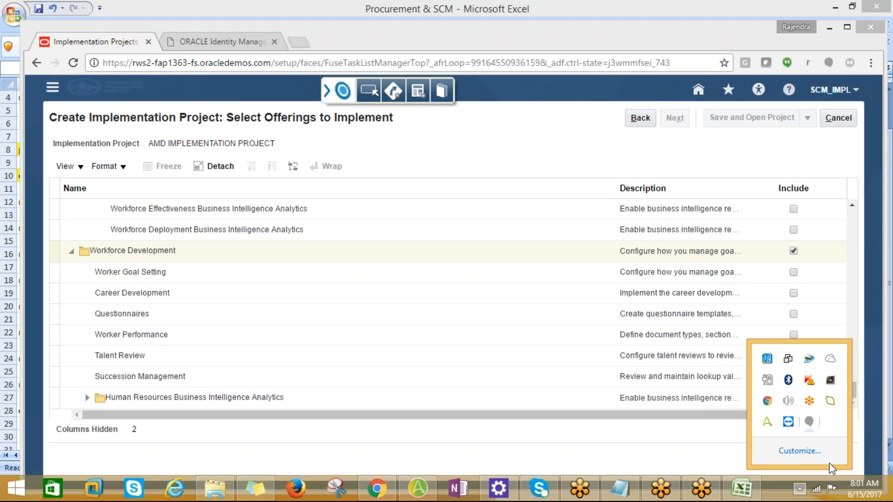
left_click(826, 489)
left_click(815, 487)
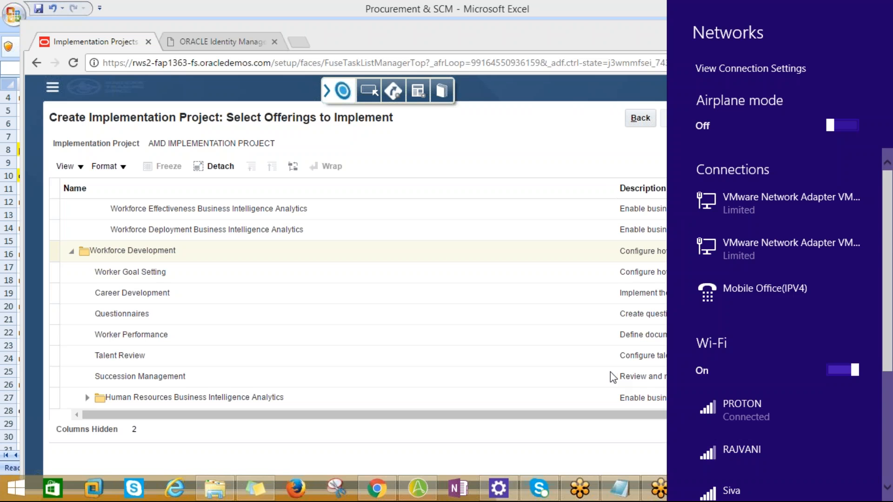
left_click(554, 373)
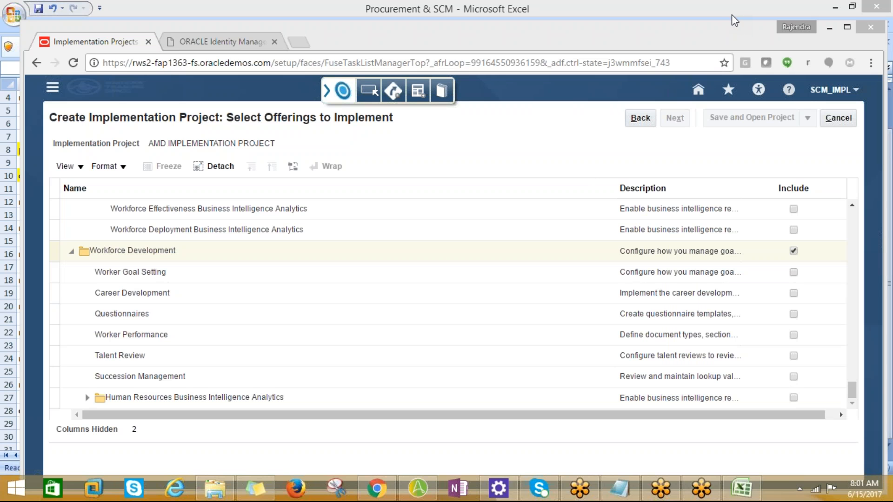
Step: Reload the project page, and copy the rws2-fap1363-idm login URL from the Fusion Login file in Notepad for use in the browser
left_click(73, 65)
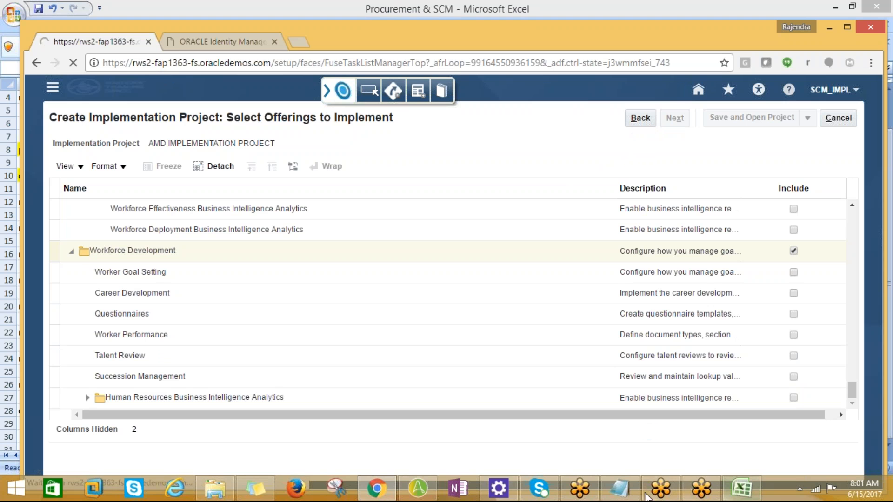
left_click(620, 488)
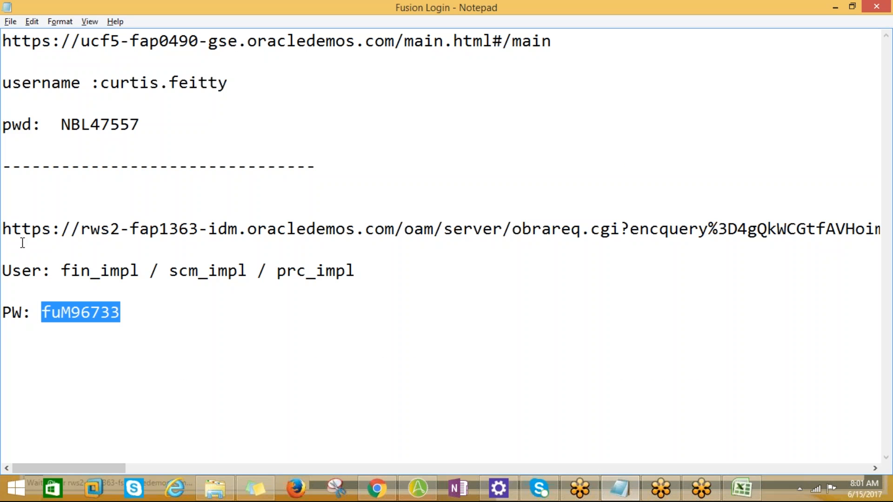
left_click(6, 230)
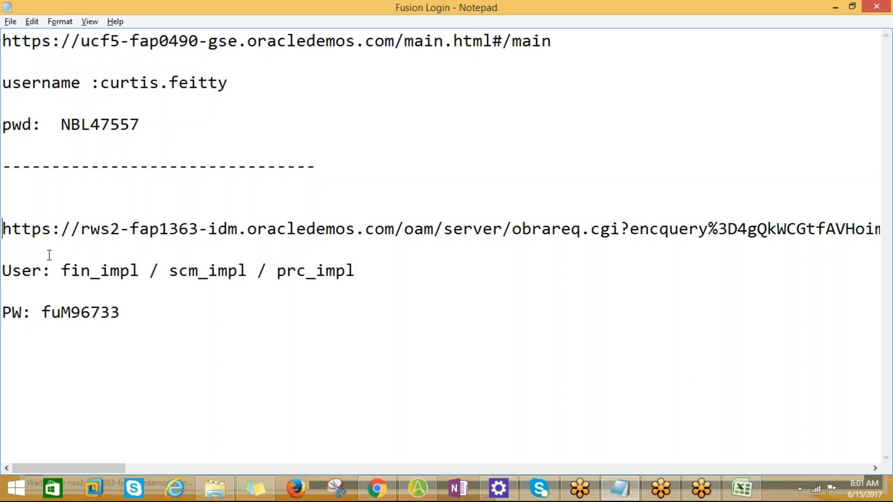
key("shift+End")
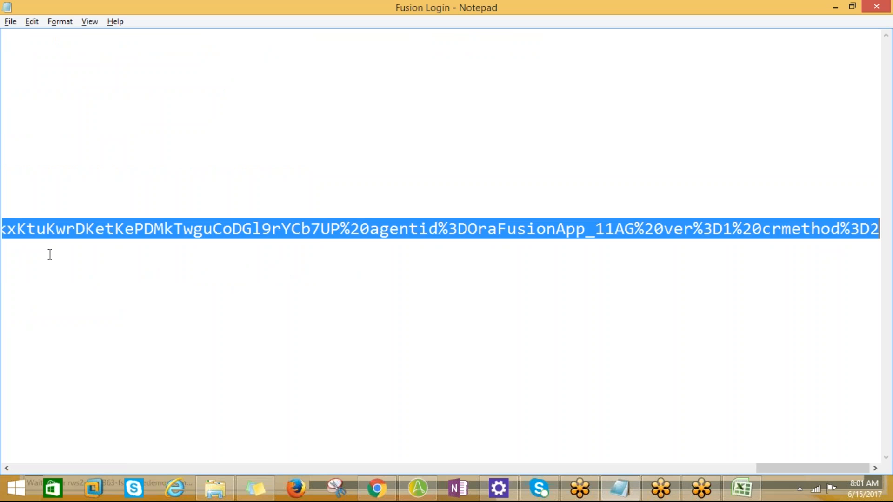
key("alt+Tab")
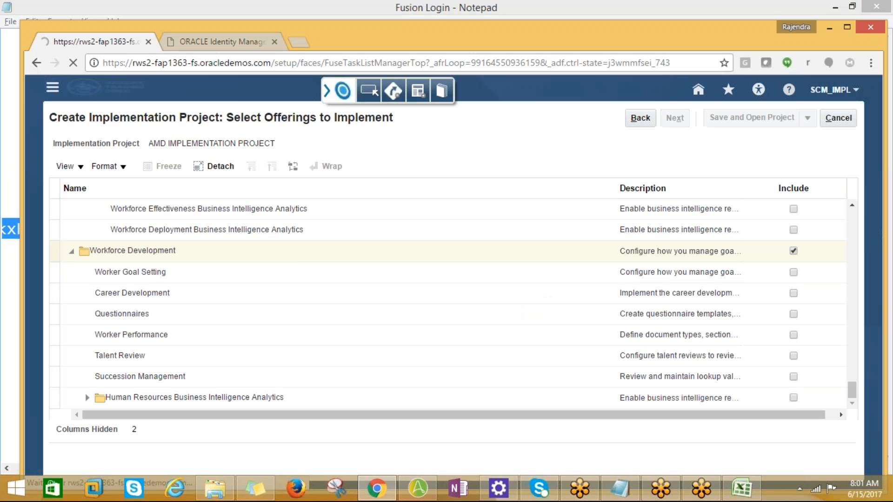
Step: Close the stuck project tab and open the copied rws2-fap1363-idm login URL in a new tab
left_click(149, 43)
key("ctrl+t")
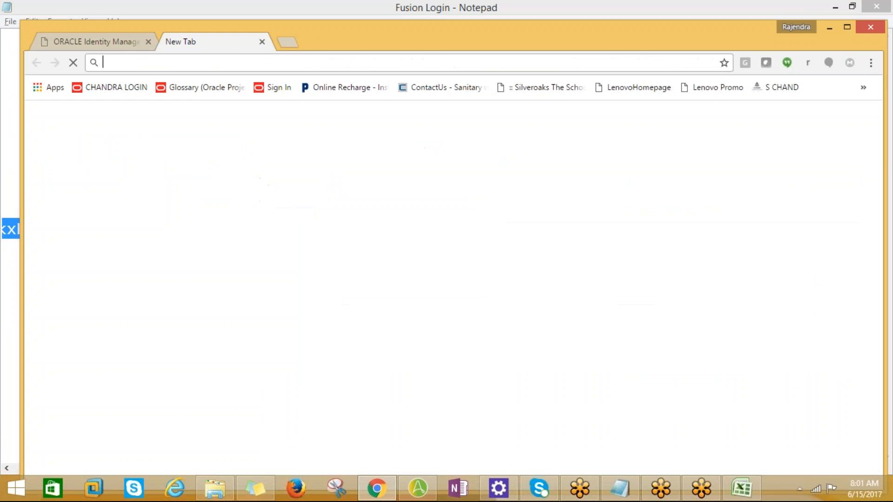
key("ctrl+v")
key("Return")
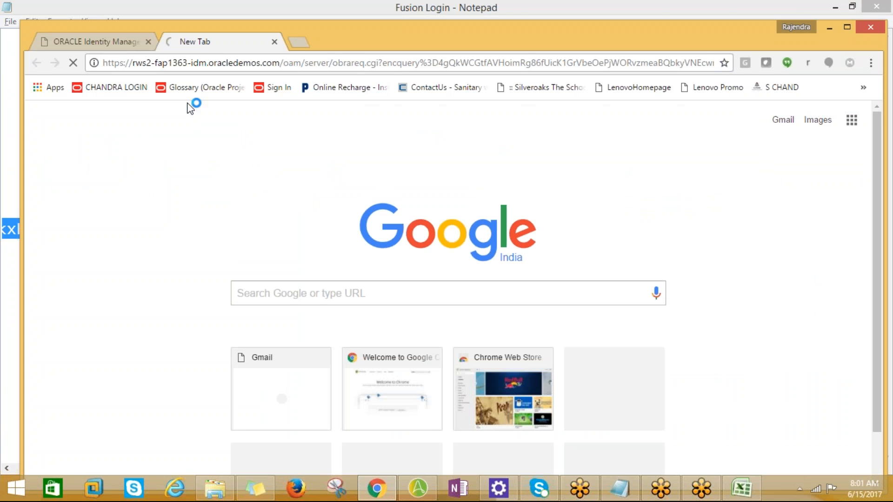
left_click(721, 19)
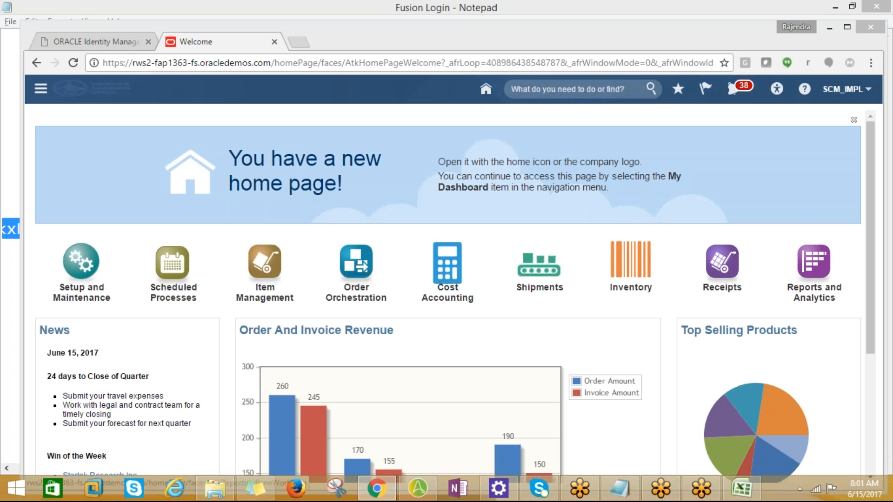
Step: Go to Setup and Maintenance and open the AMD IMPLEMENTATION PROJECT to show its task lists
left_click(846, 89)
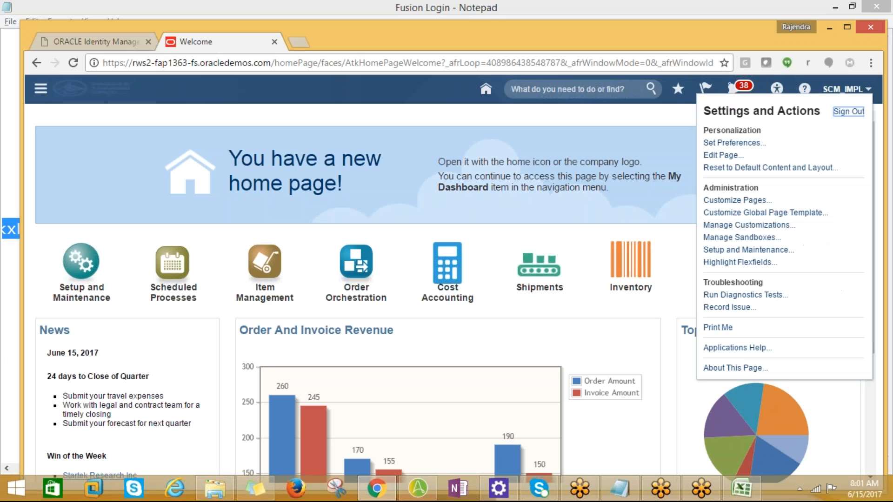
left_click(733, 251)
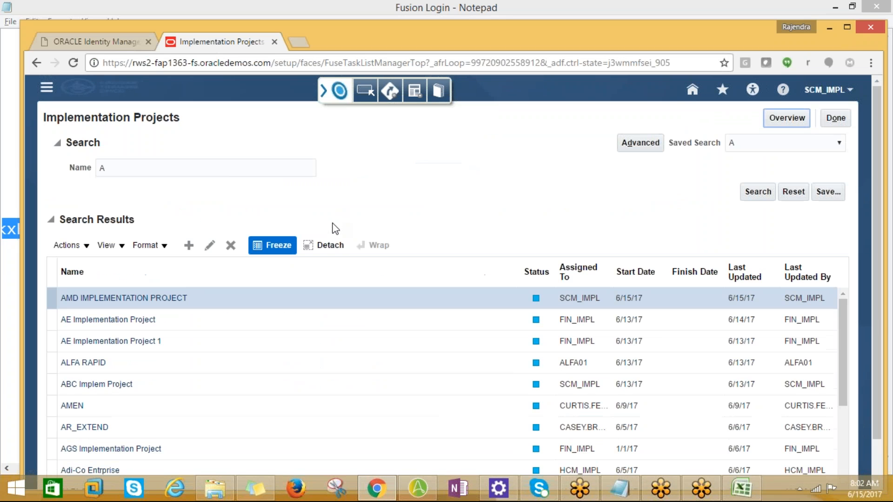
left_click(115, 303)
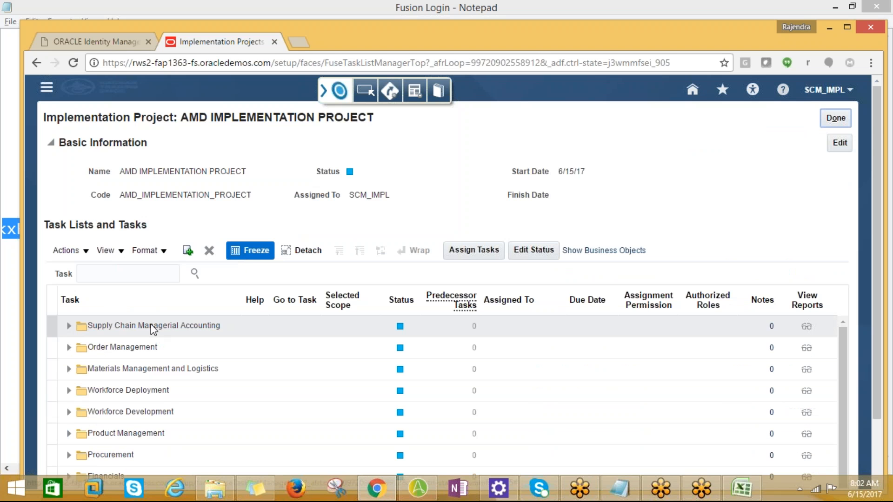
scroll(209, 326, "down", 5)
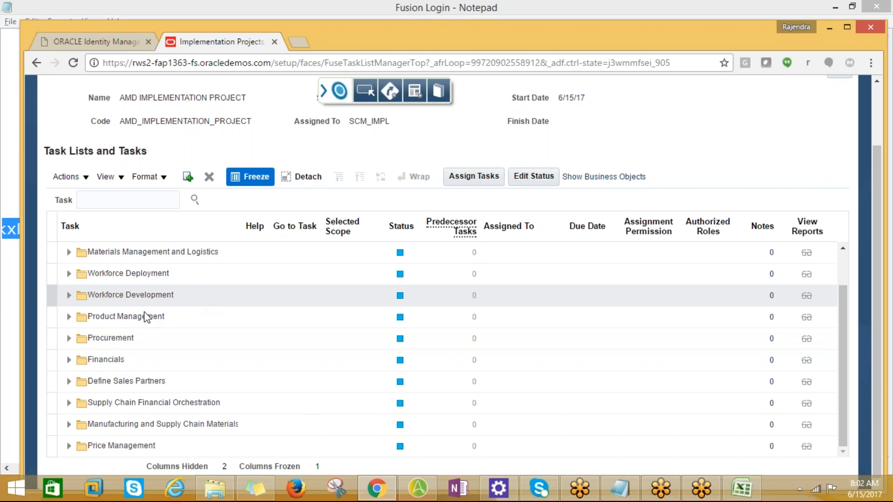
Step: Copy the task name "manage operational attribute group control" from the Procurement & SCM workbook in Excel and return to the browser
key("alt+Tab")
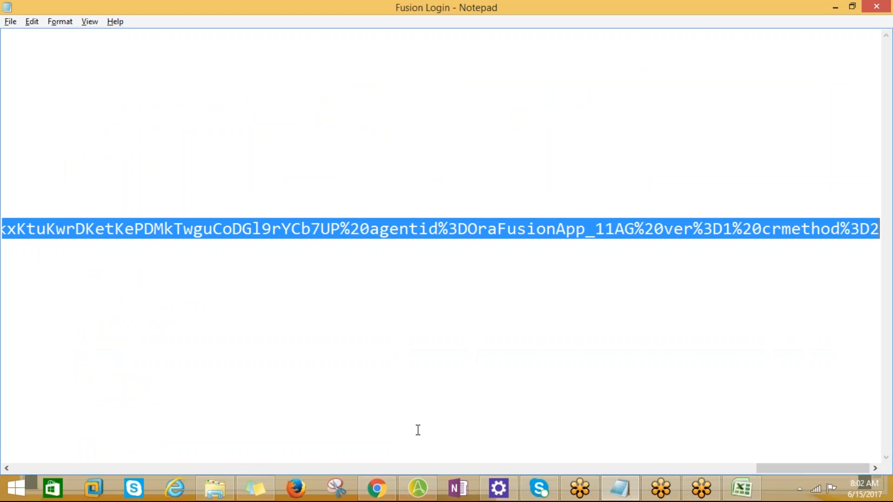
left_click(742, 489)
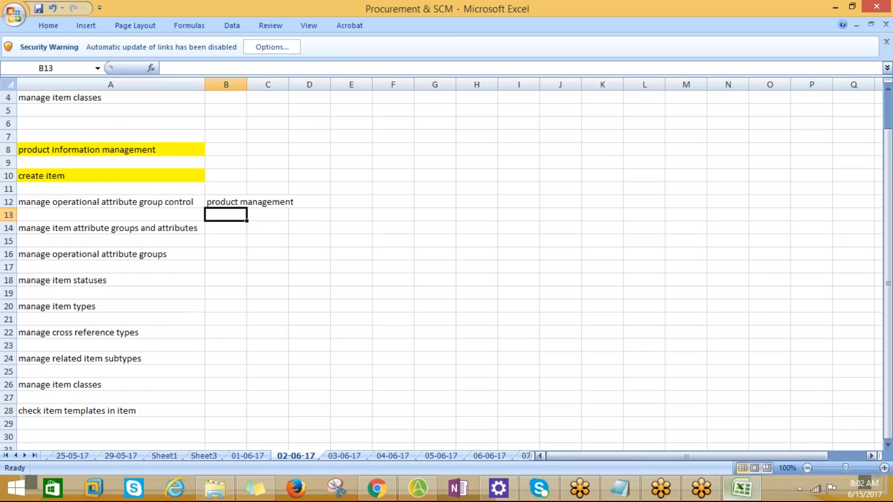
left_click(83, 204)
key("ctrl+c")
key("alt+Tab")
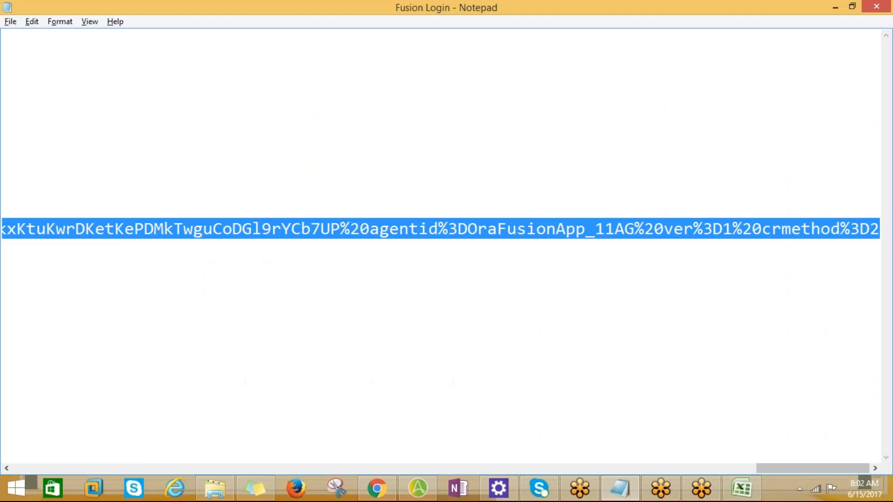
key("alt+Tab")
Step: Search the project's tasks for the copied name "manage operational attribute group control"
left_click(140, 200)
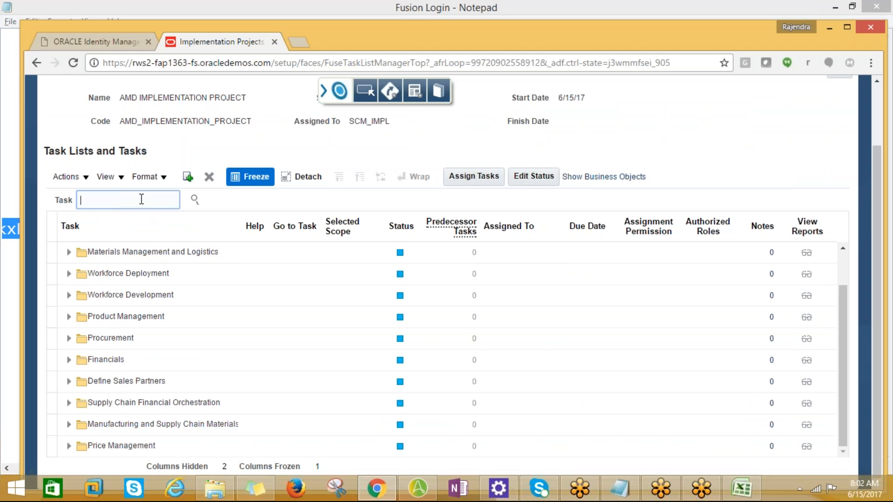
type("V")
key("BackSpace")
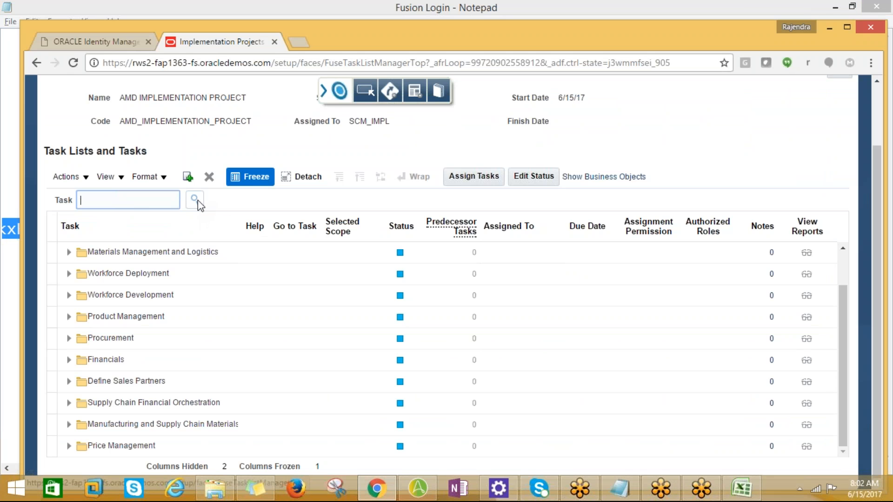
key("ctrl+v")
left_click(198, 200)
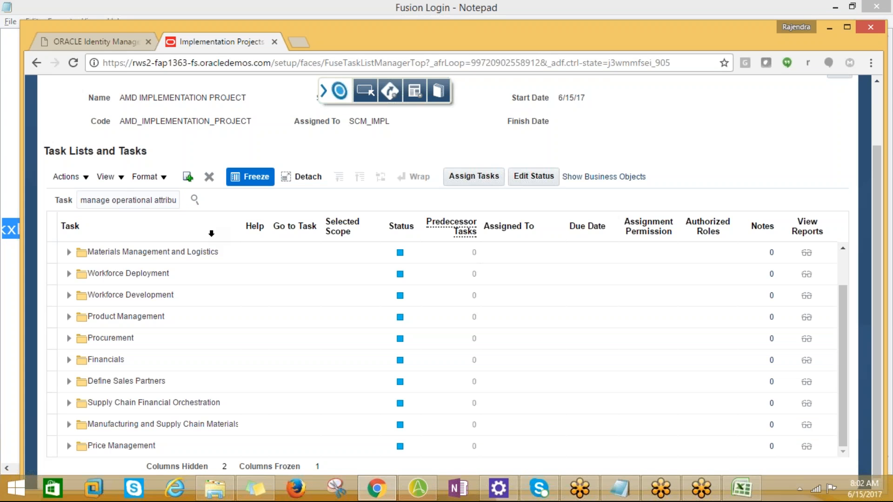
Step: Shorten the task search text to "manage operational attribute" with a trailing % wildcard and search again
left_click(119, 274)
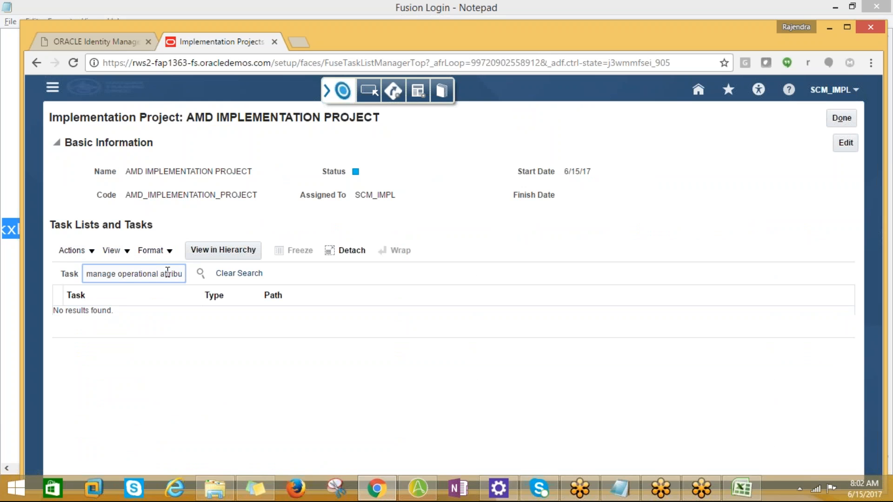
key("Right")
key("Right")
key("Right")
key("Right")
key("Right")
key("Right")
key("Right")
key("Right")
key("Right")
key("Right")
key("Right")
key("Right")
key("Right")
key("Right")
key("Right")
key("Right")
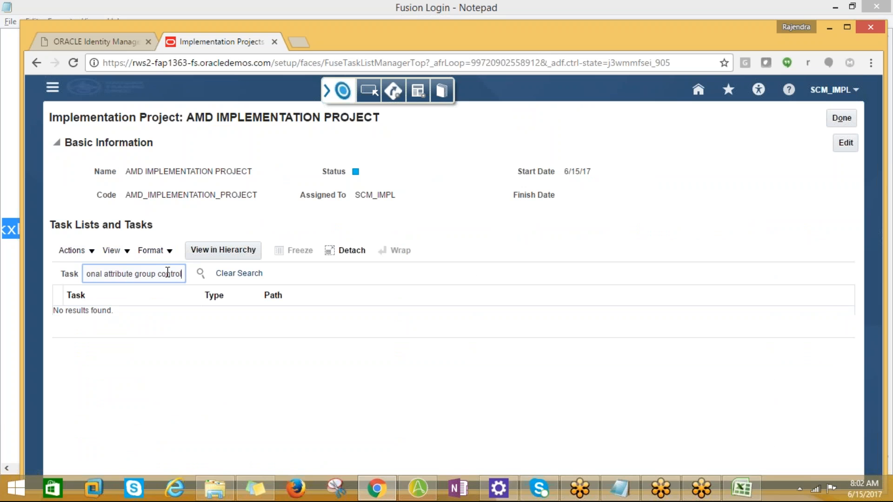
key("BackSpace")
key("BackSpace")
key("BackSpace")
key("BackSpace")
key("BackSpace")
key("BackSpace")
key("BackSpace")
key("BackSpace")
key("BackSpace")
key("BackSpace")
key("BackSpace")
key("BackSpace")
key("BackSpace")
key("BackSpace")
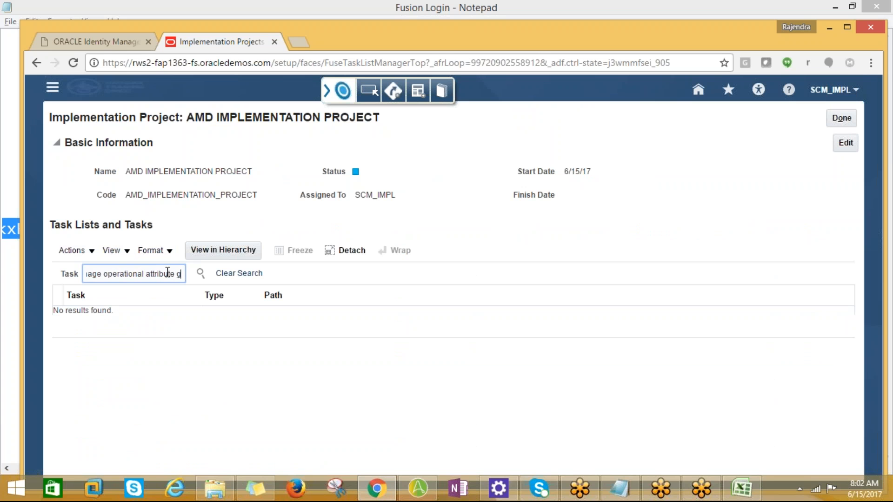
key("BackSpace")
type("%")
left_click(200, 273)
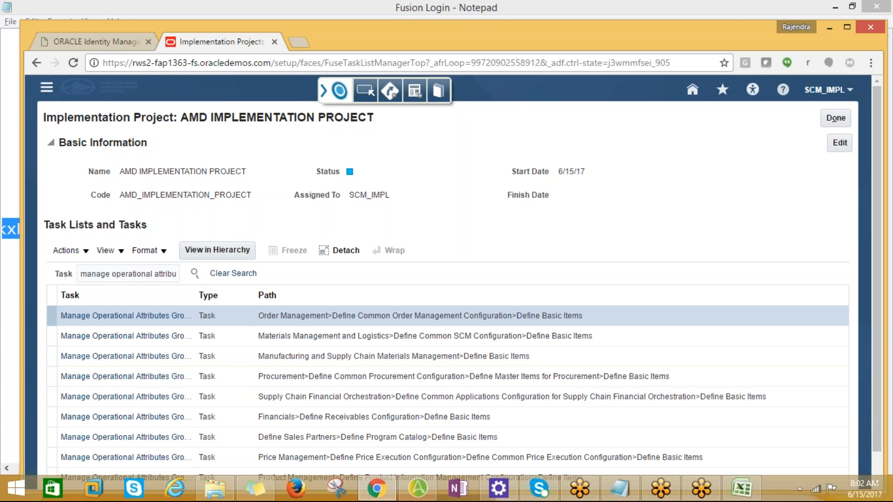
Step: Widen the Task column, open the Manage Operational Attributes Groups result under Order Management, and go to that task
left_click(731, 13)
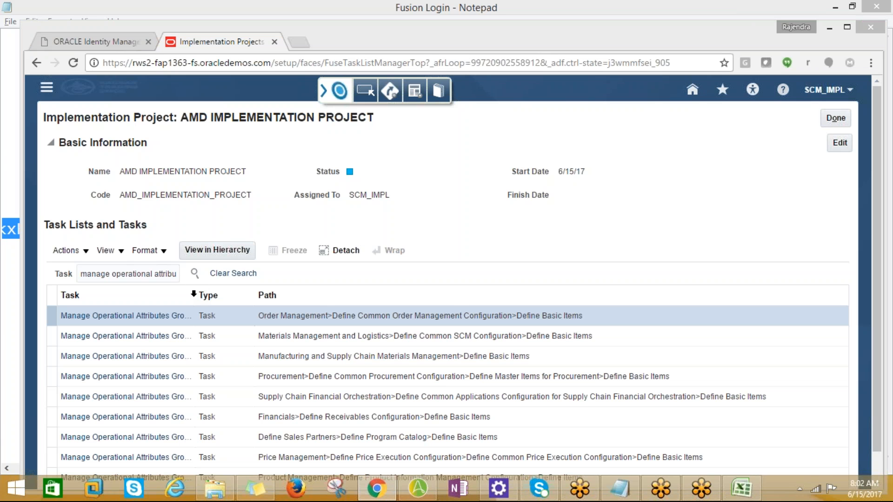
left_click_drag(196, 296, 379, 291)
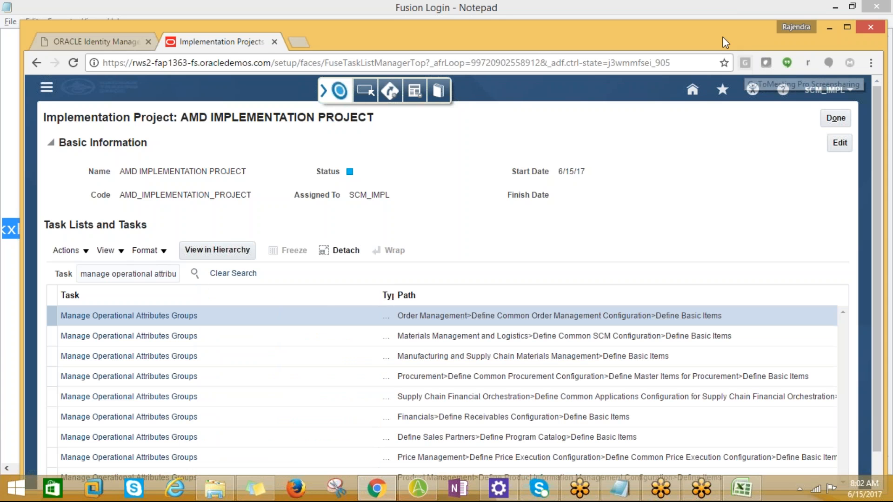
left_click(731, 17)
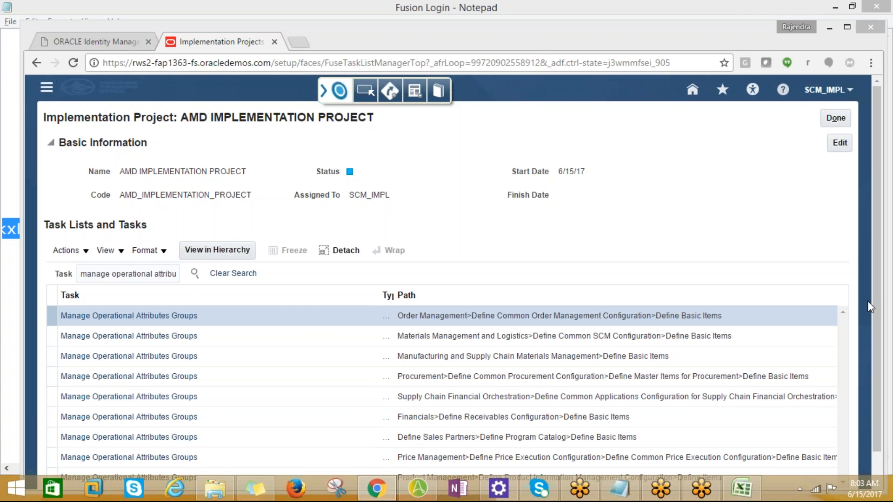
left_click_drag(876, 321, 877, 349)
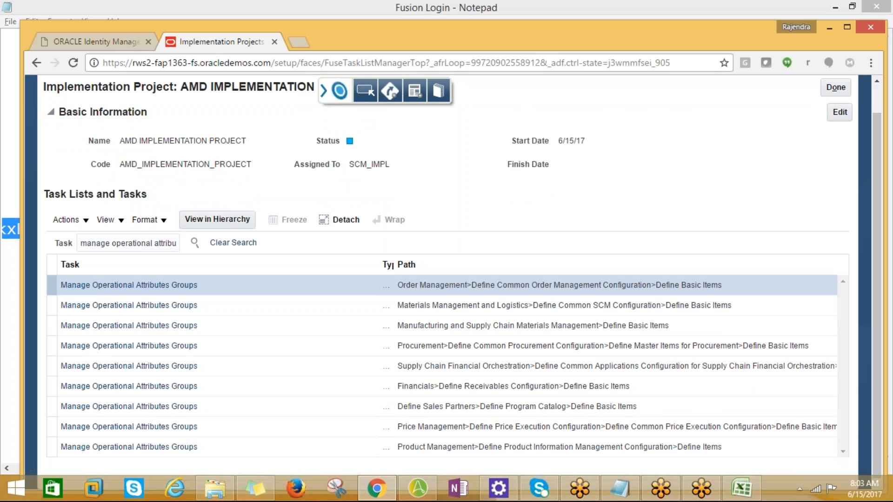
left_click(98, 288)
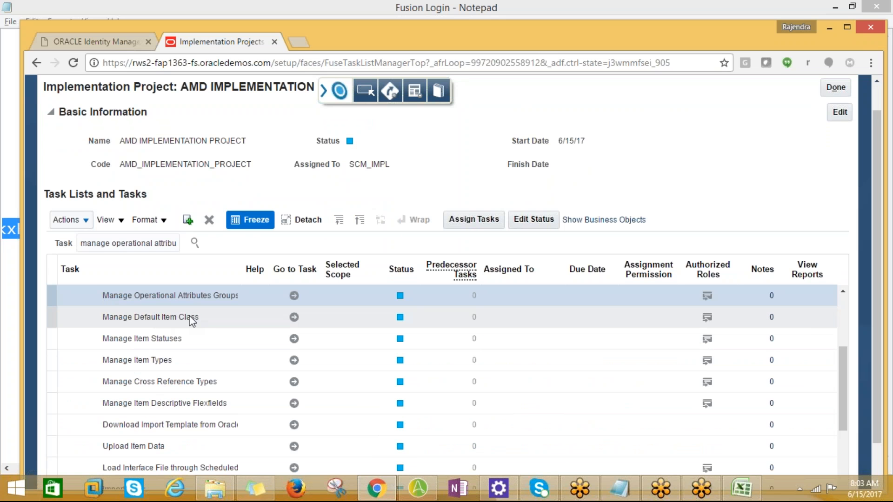
left_click(294, 296)
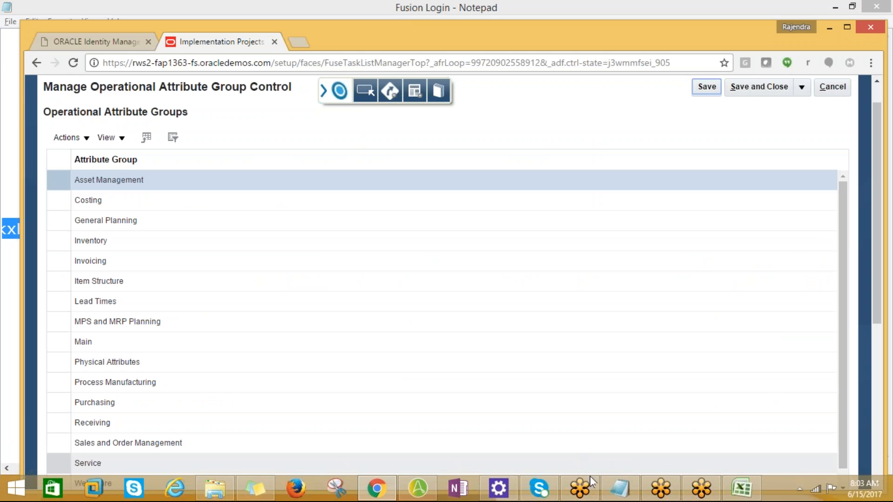
Step: Review the Asset Management attributes with their control levels and the actions available for the operational attribute groups
left_click_drag(876, 288, 874, 454)
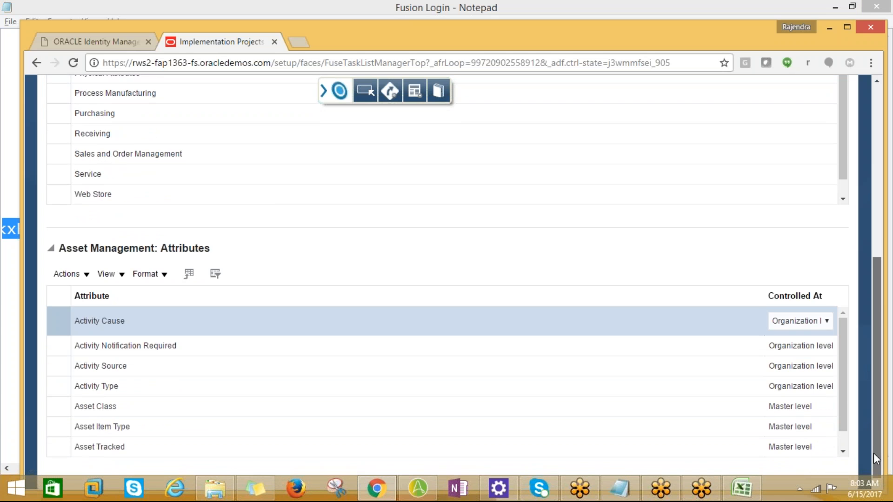
scroll(853, 333, "up", 7)
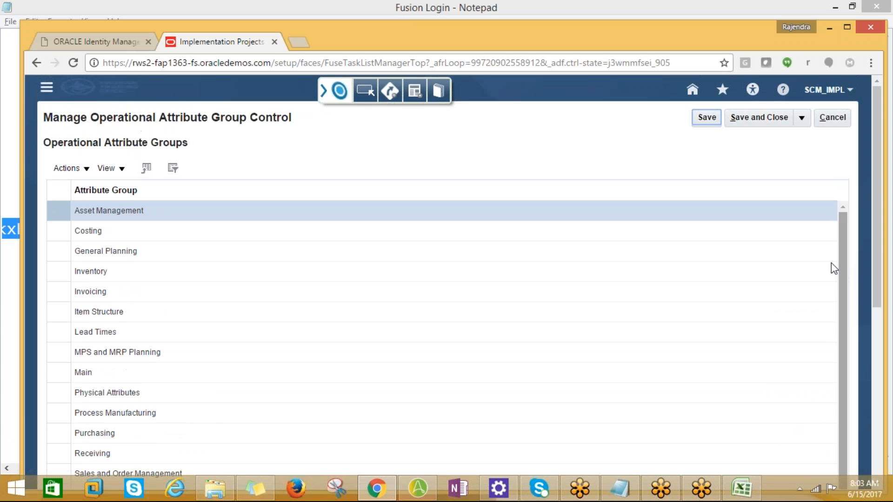
left_click(85, 171)
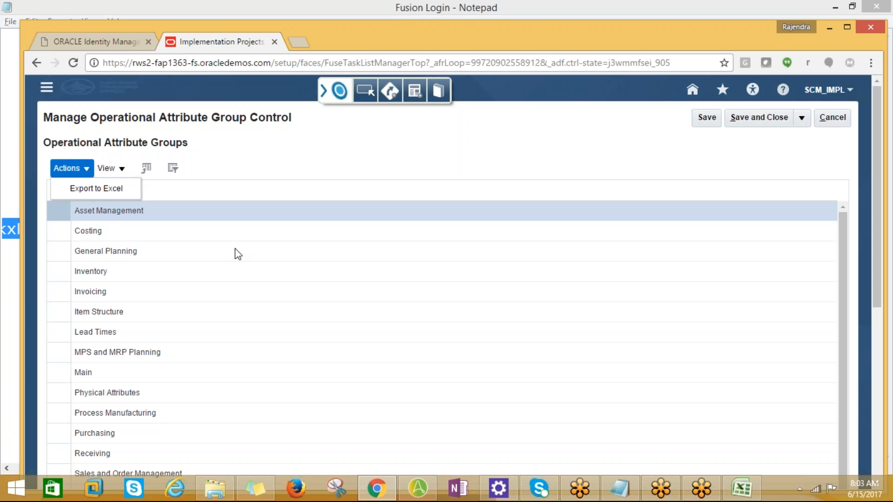
Step: Select the General Planning attribute group and review its attributes, view options and the Days of Cover control level
left_click(262, 254)
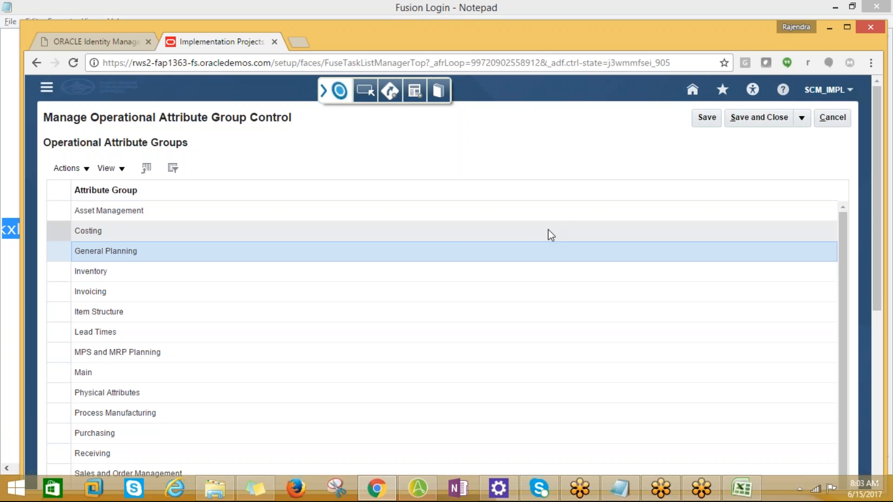
scroll(447, 265, "down", 7)
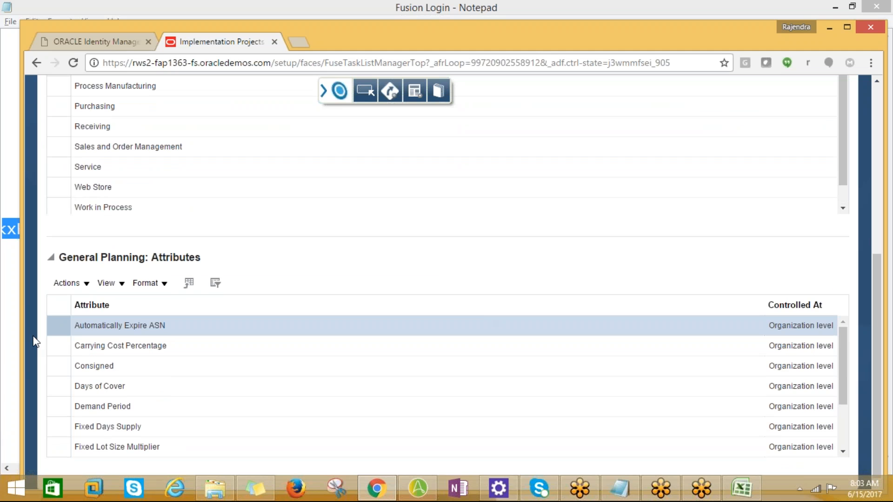
left_click(94, 288)
left_click(107, 284)
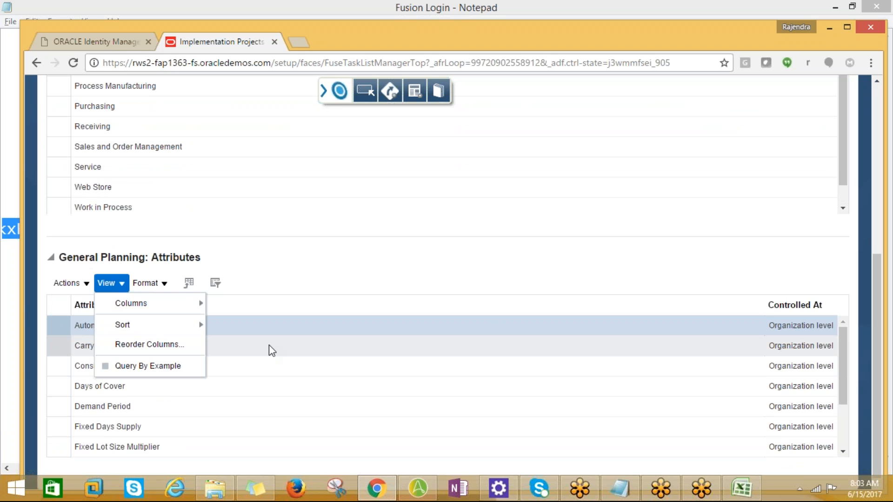
left_click(482, 379)
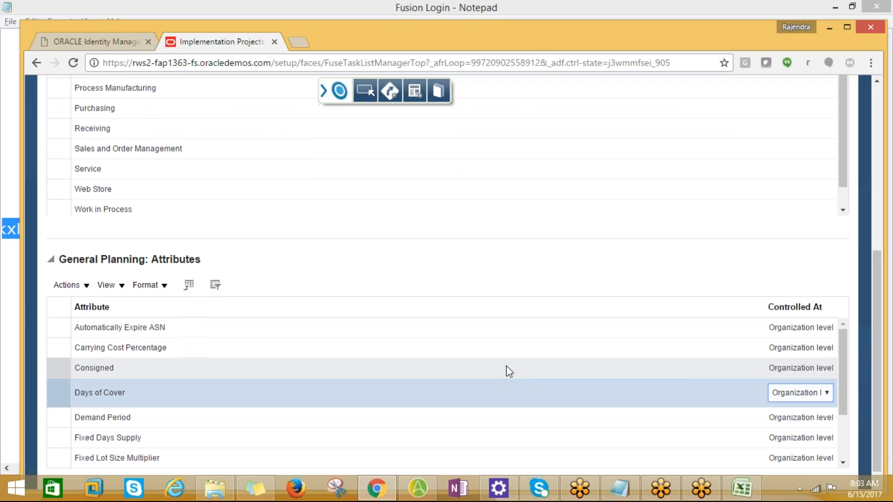
Step: Select the Inventory attribute group and review the level at which each of its attributes is controlled
scroll(505, 372, "up", 4)
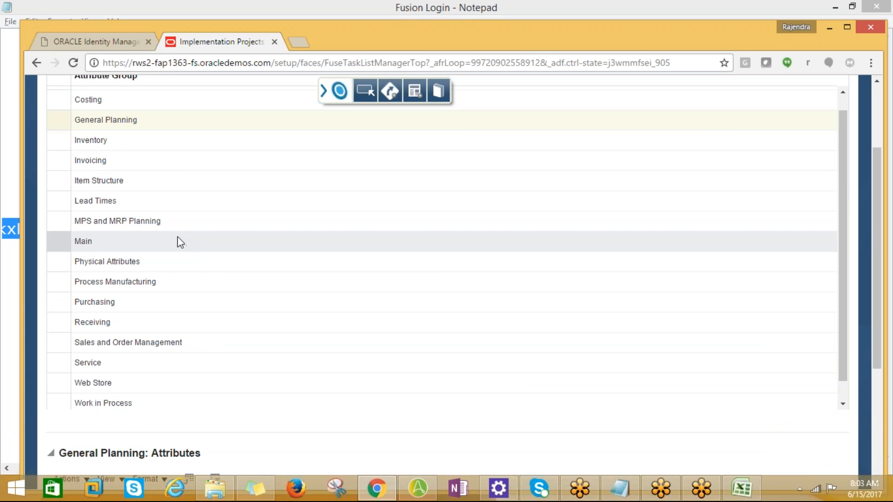
left_click(90, 141)
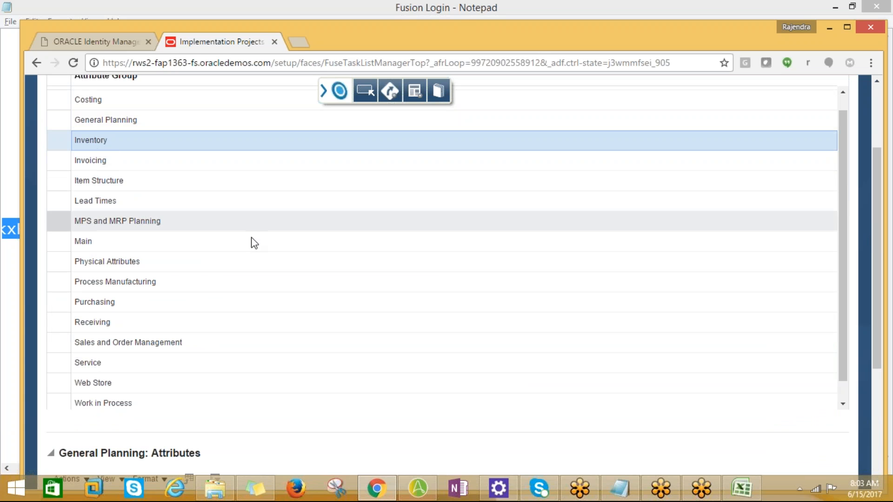
scroll(287, 273, "down", 5)
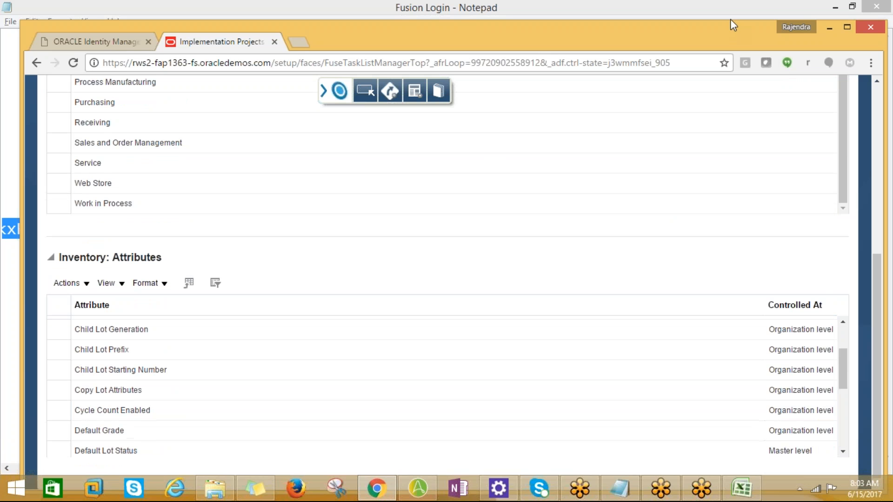
scroll(421, 362, "down", 3)
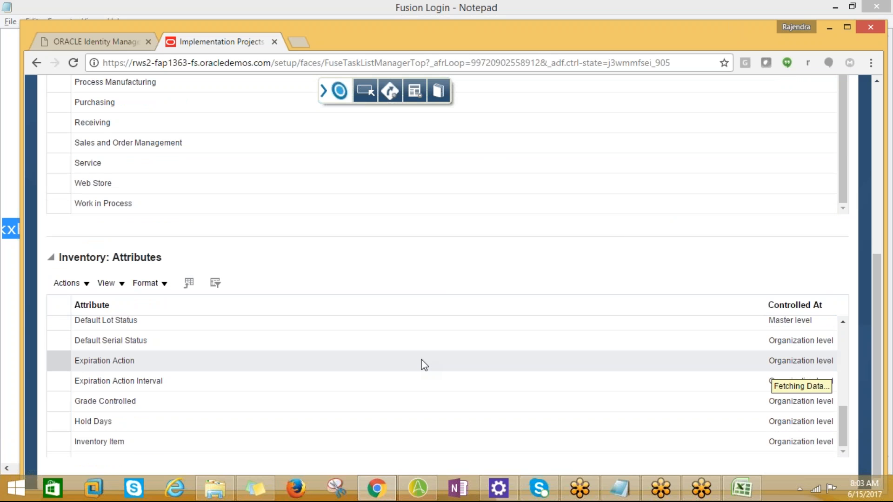
Step: Switch to the Excel task list and select the manage item attribute groups and attributes entry, followed by manage item statuses
key("alt+Tab")
key("alt+Tab")
key("alt+Tab")
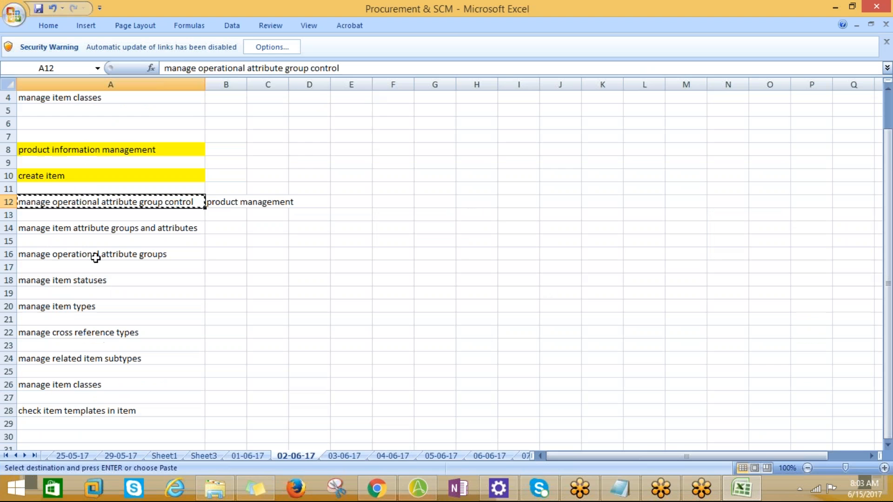
left_click(60, 227)
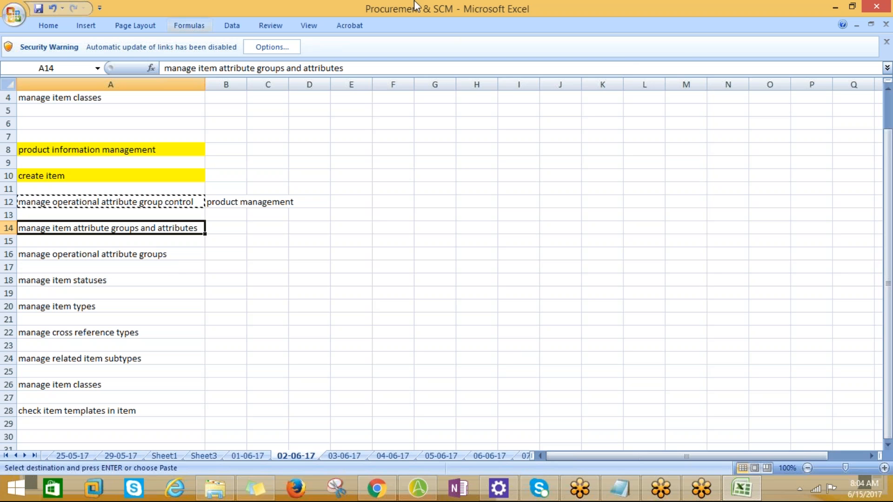
left_click(728, 13)
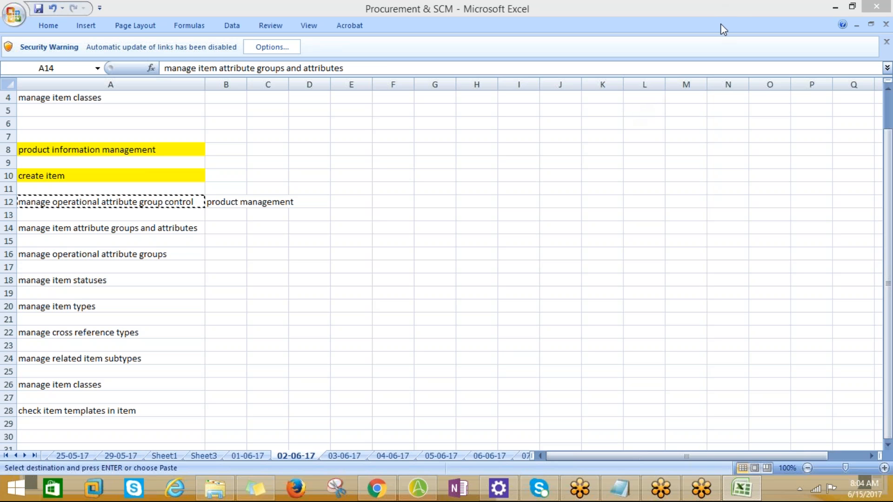
left_click(150, 231)
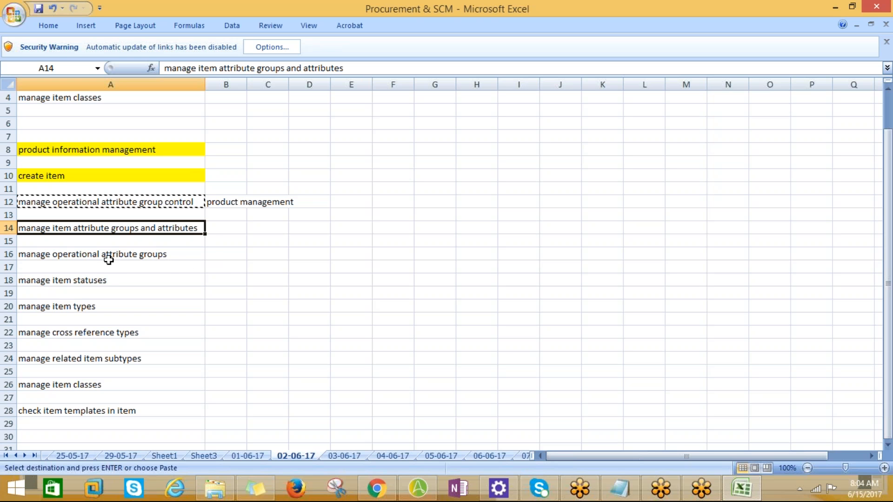
left_click(93, 285)
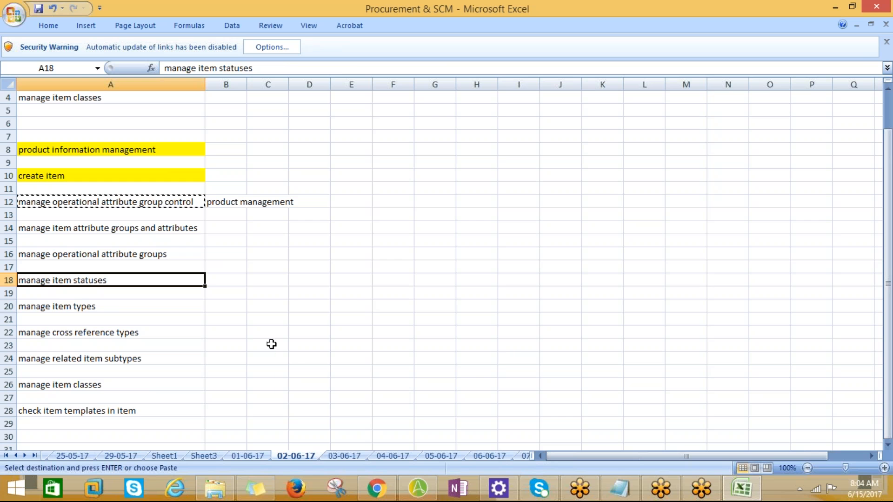
Step: Switch back to the browser, return to the implementation project and go to the Manage Item Statuses task
key("alt+Tab")
key("alt+Tab")
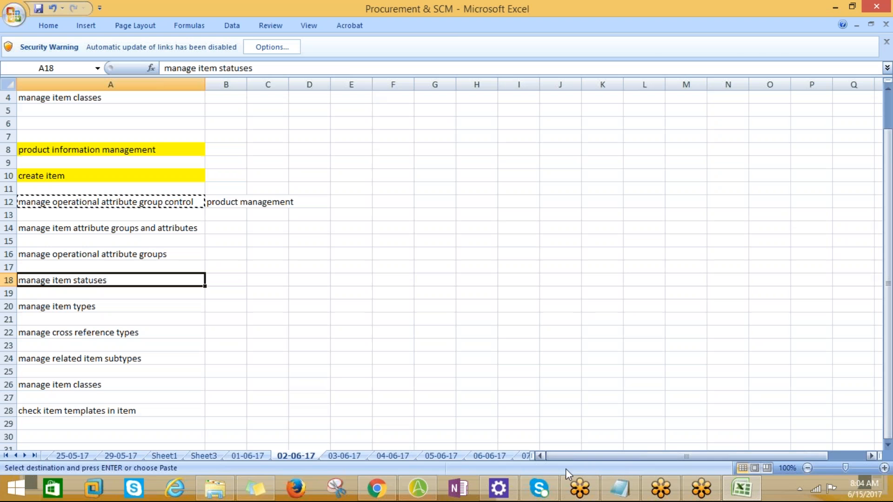
left_click(377, 488)
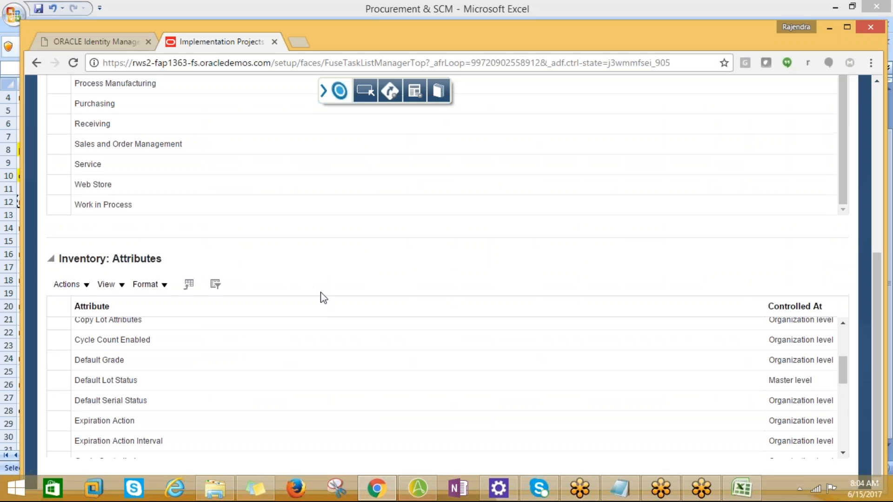
scroll(308, 283, "up", 7)
left_click(825, 121)
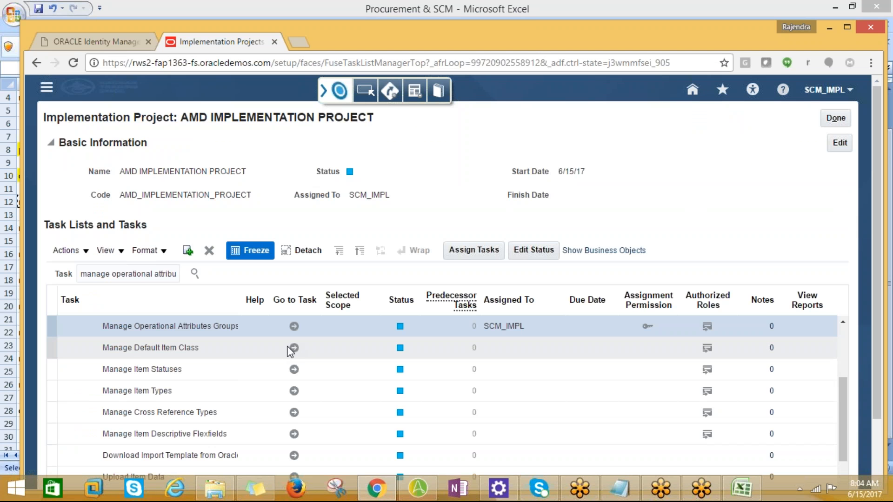
left_click(294, 369)
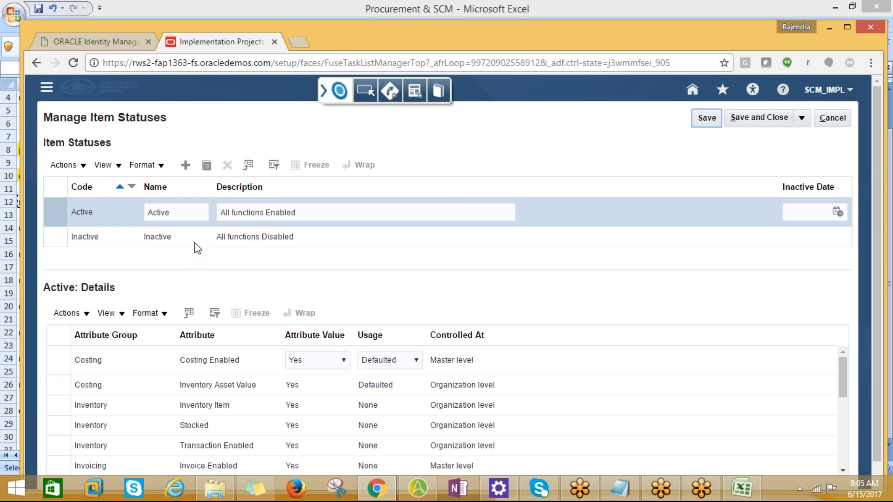
Step: Create a new item status with AMD_STATUS as both its code and its name
left_click(185, 170)
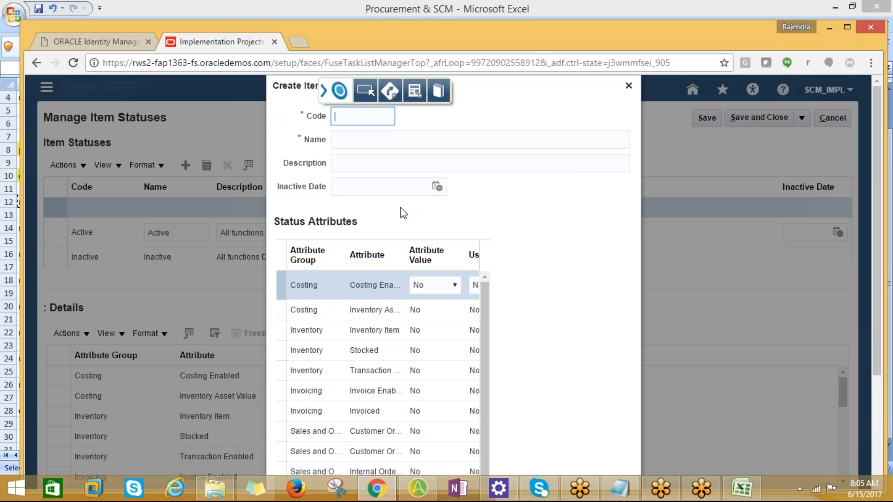
type("AMD_STATUS")
key("Tab")
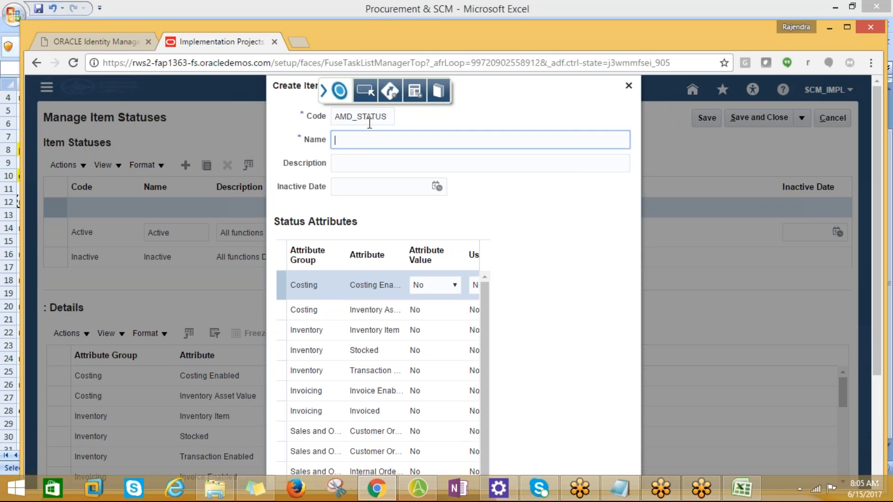
double_click(387, 117)
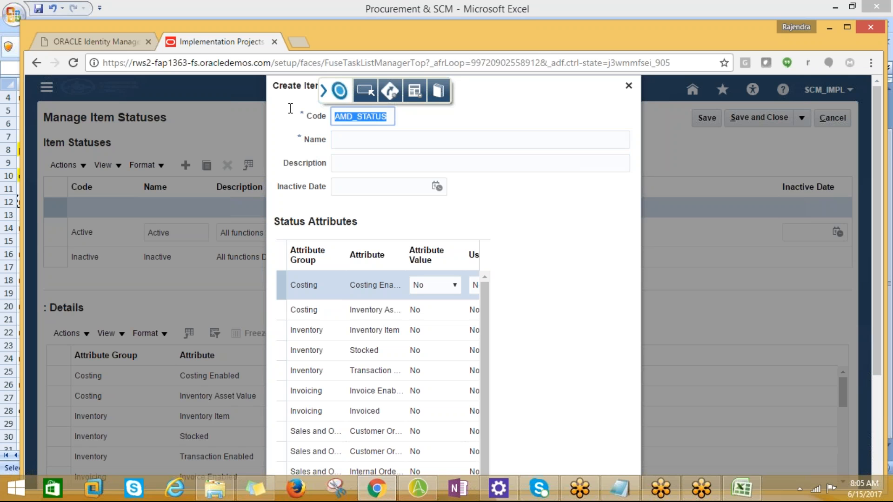
left_click(344, 143)
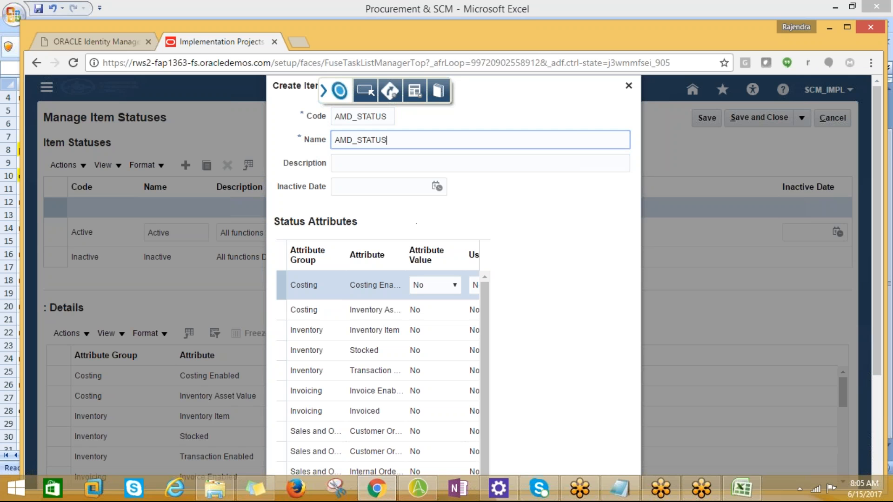
Step: Look through the new status's attributes, select the Inventory Item attribute without changing it, and save the AMD_STATUS item status
scroll(412, 216, "down", 5)
scroll(504, 281, "up", 5)
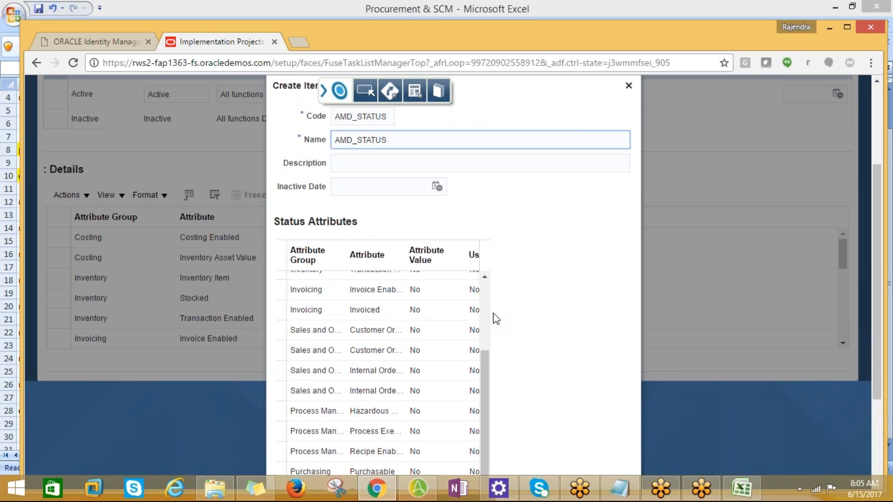
left_click_drag(486, 362, 479, 278)
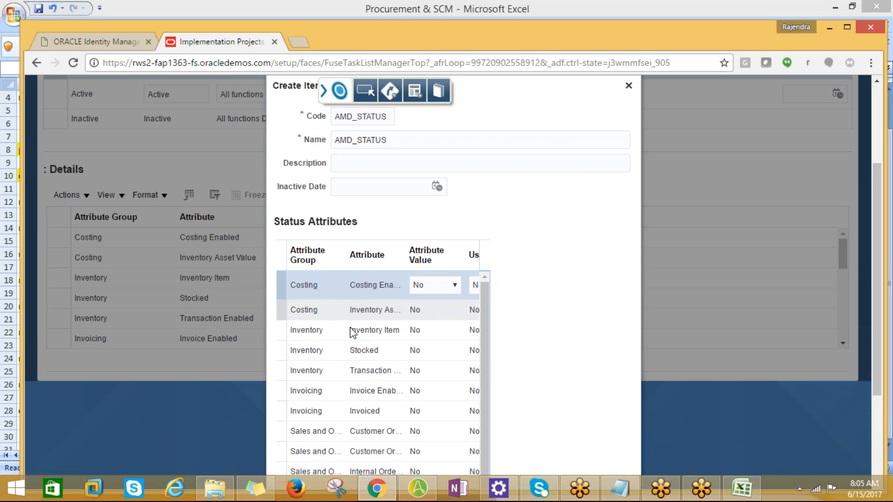
left_click(319, 332)
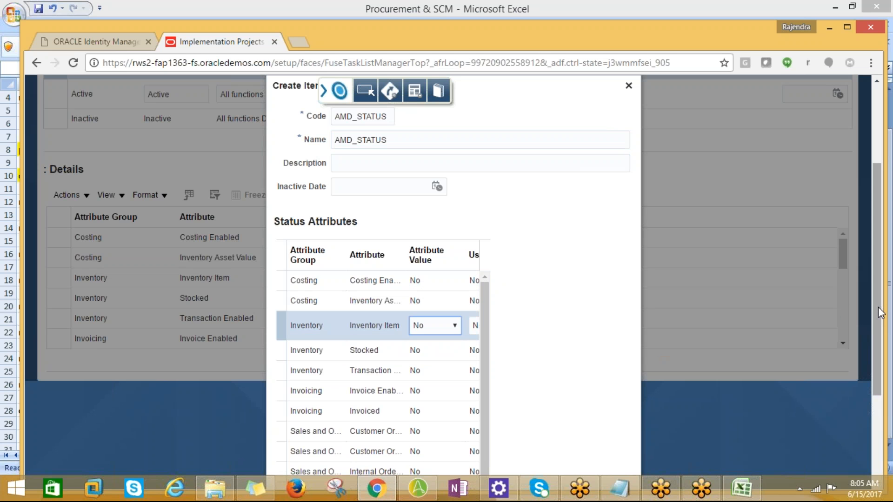
left_click_drag(875, 312, 874, 396)
left_click(580, 476)
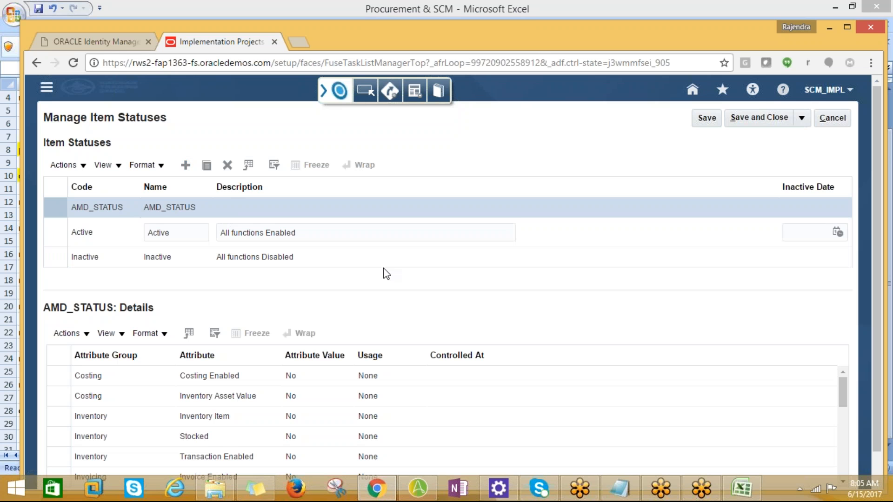
left_click(706, 120)
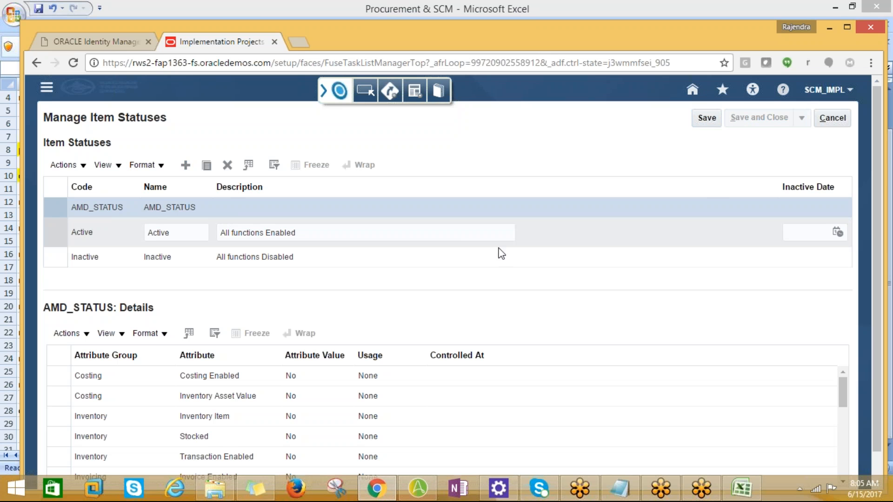
Step: Copy the manage item types entry from the Excel list and go to the Manage Item Types task in the browser
key("alt+Tab")
left_click(82, 303)
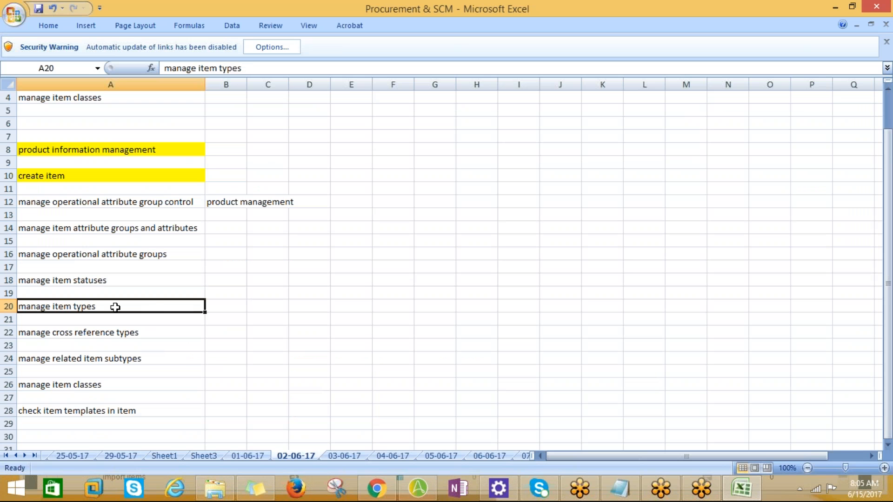
key("ctrl+c")
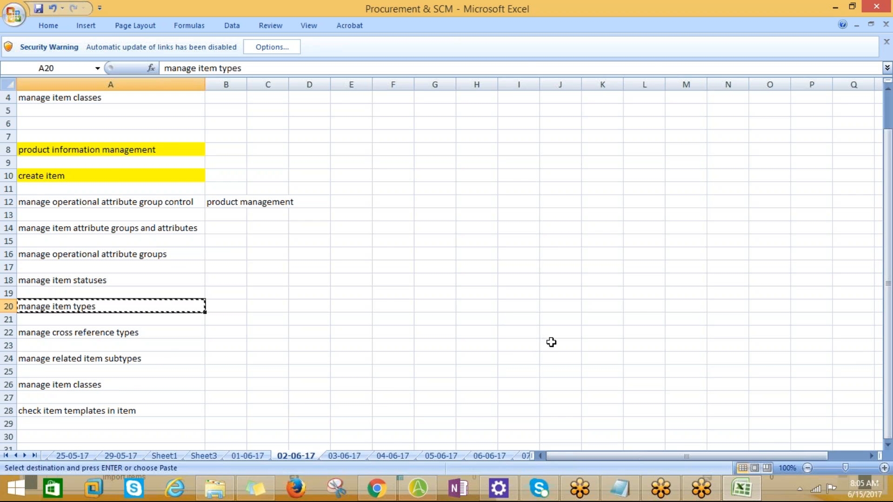
key("alt+Tab")
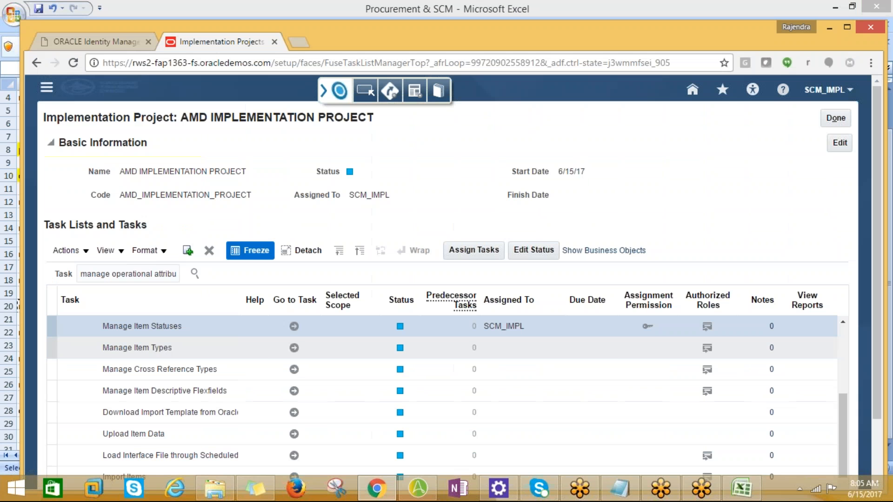
left_click(293, 350)
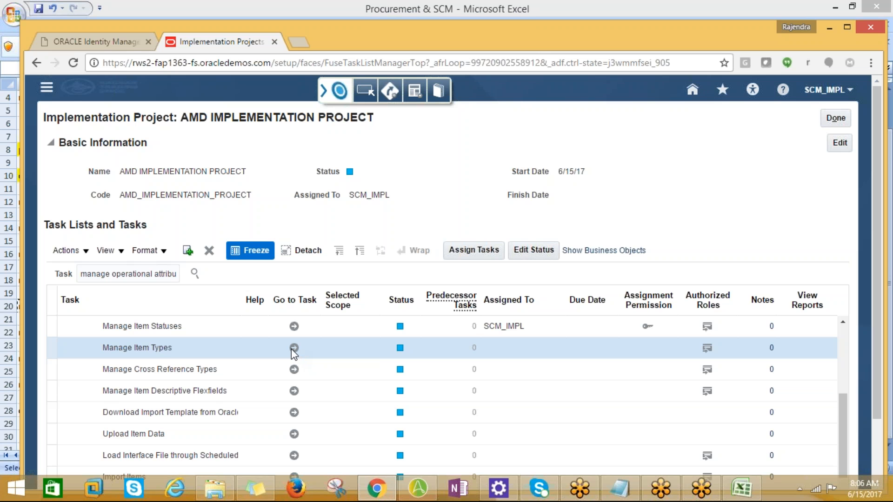
left_click(294, 347)
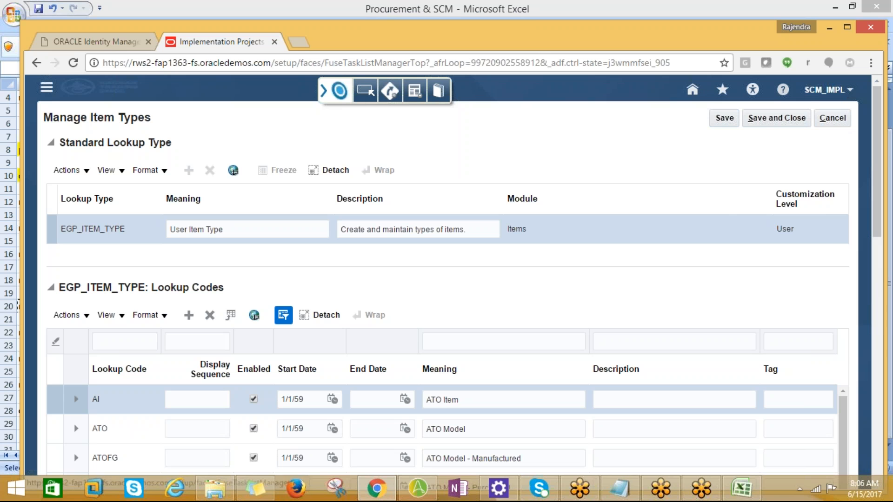
Step: Review the lookup codes, start dates and meanings defined for the EGP_ITEM_TYPE lookup type
left_click(826, 89)
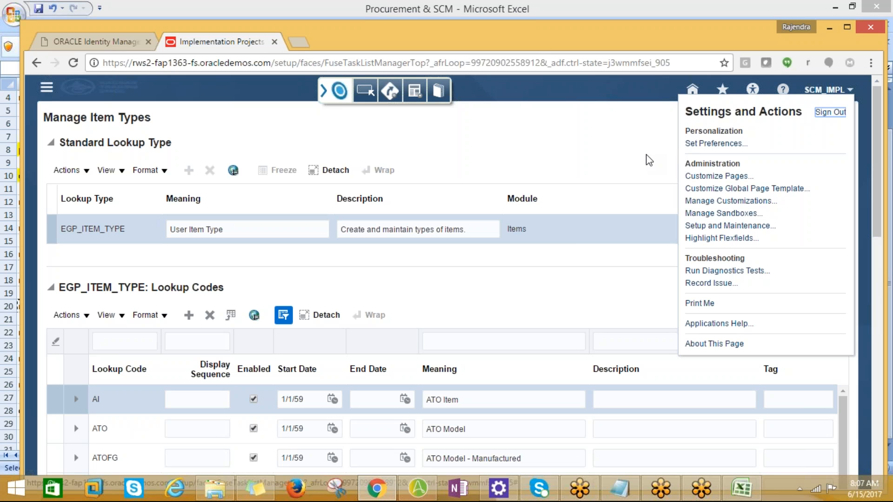
left_click(580, 155)
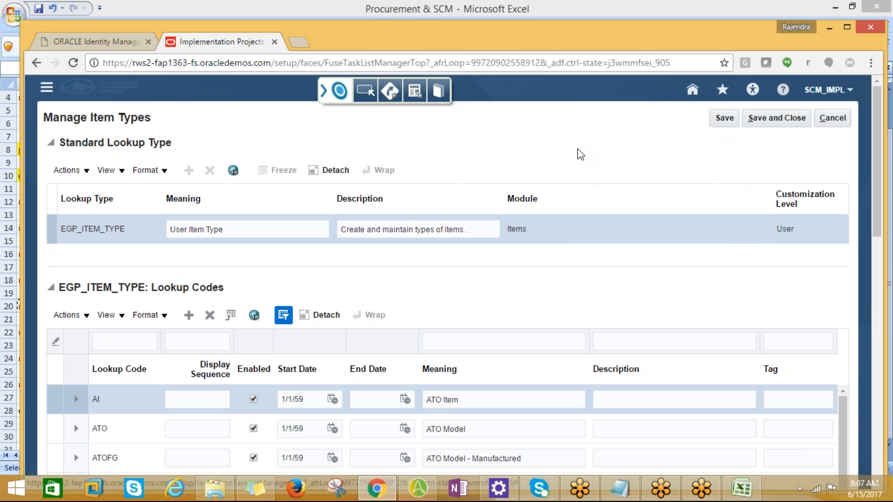
scroll(628, 232, "down", 3)
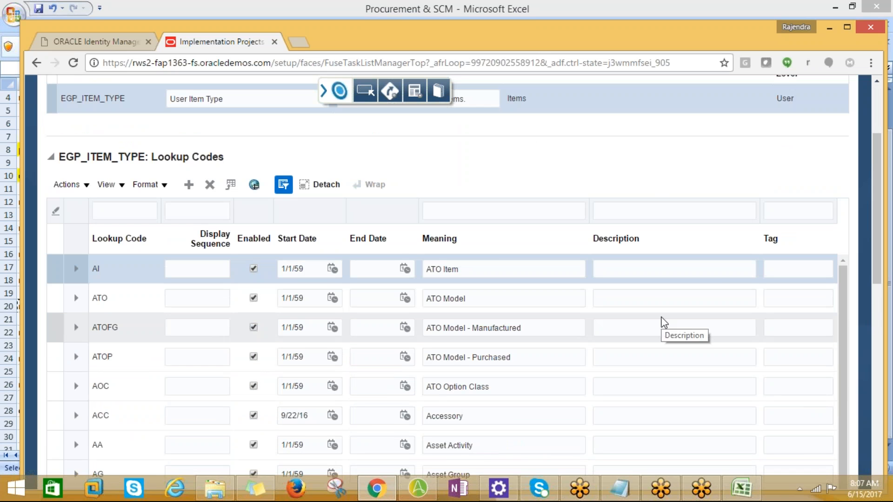
scroll(658, 320, "down", 3)
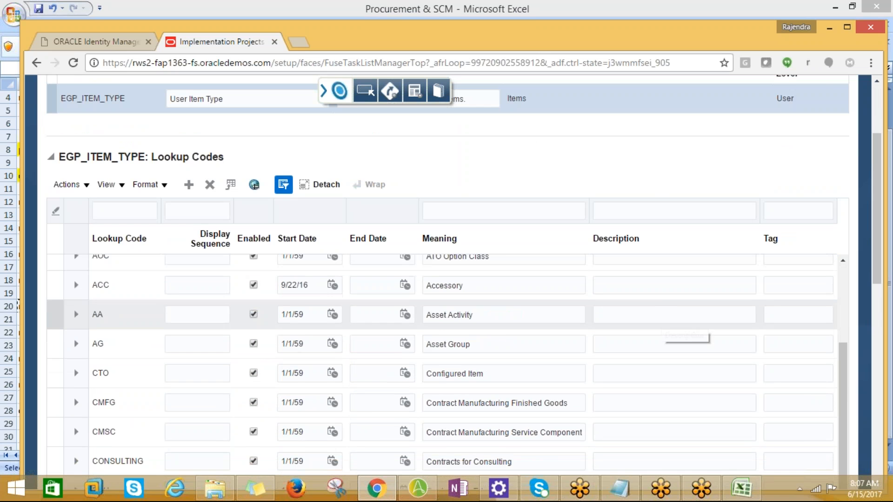
scroll(658, 320, "up", 8)
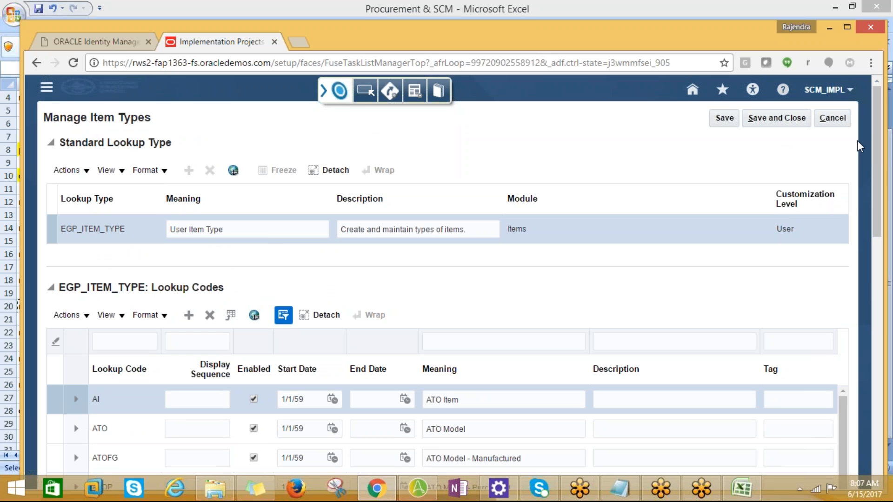
left_click_drag(875, 196, 872, 277)
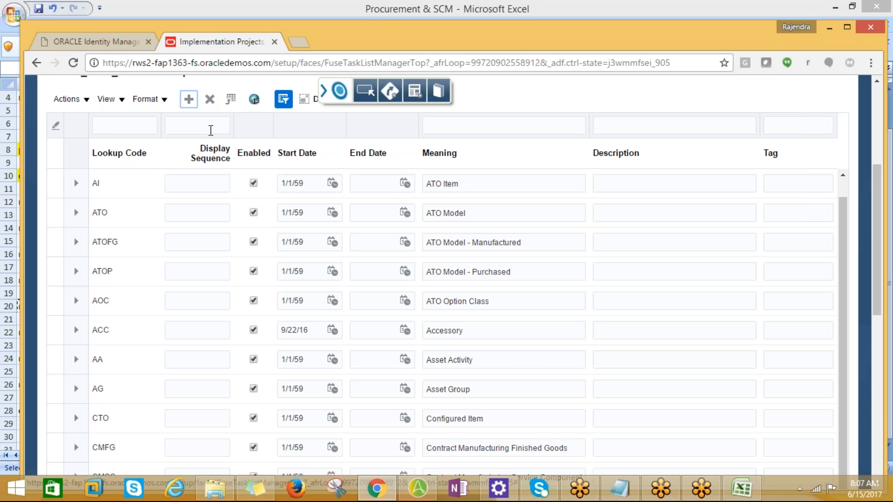
scroll(308, 107, "up", 5)
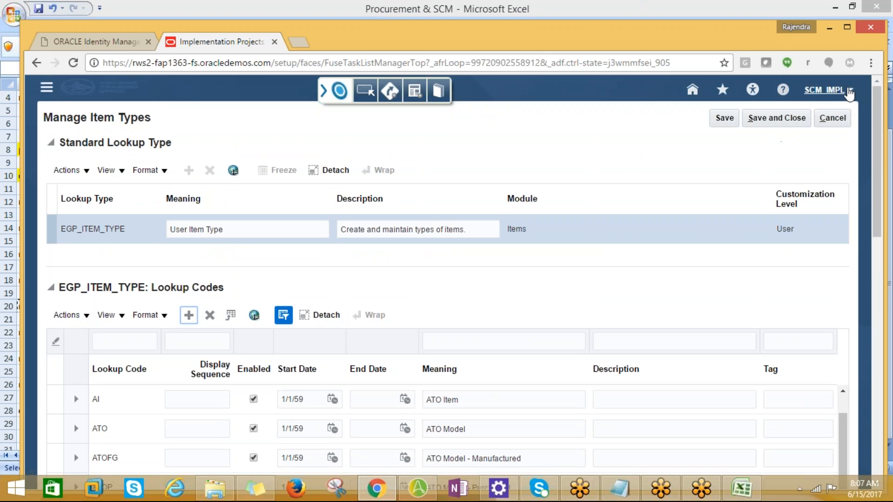
Step: Open the Settings and Actions options and highlight the Personalization heading
left_click(850, 91)
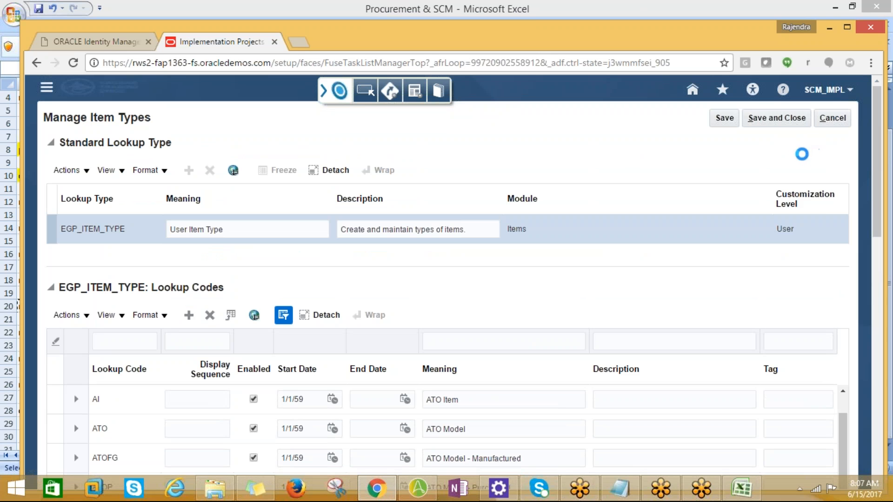
left_click_drag(703, 130, 683, 129)
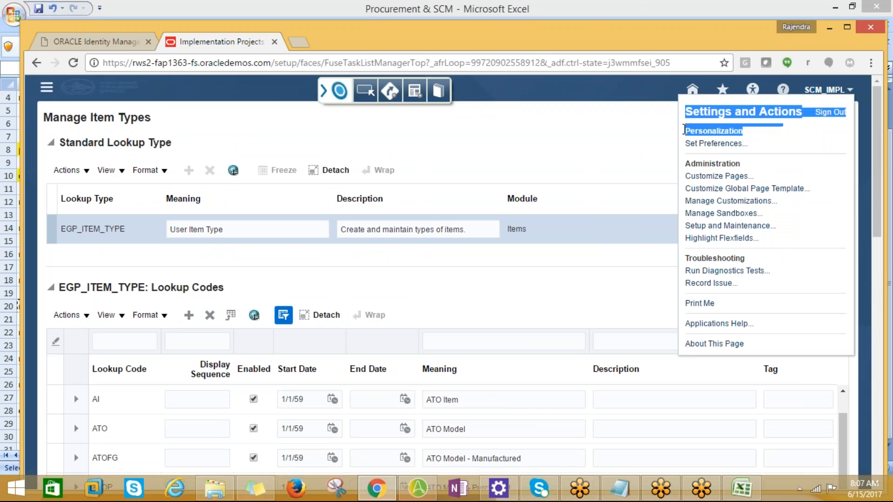
left_click_drag(745, 132, 684, 134)
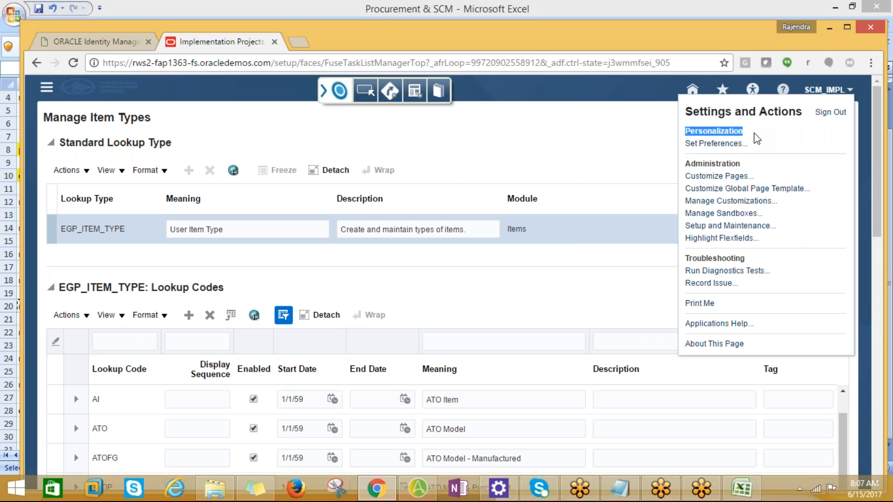
left_click(750, 132)
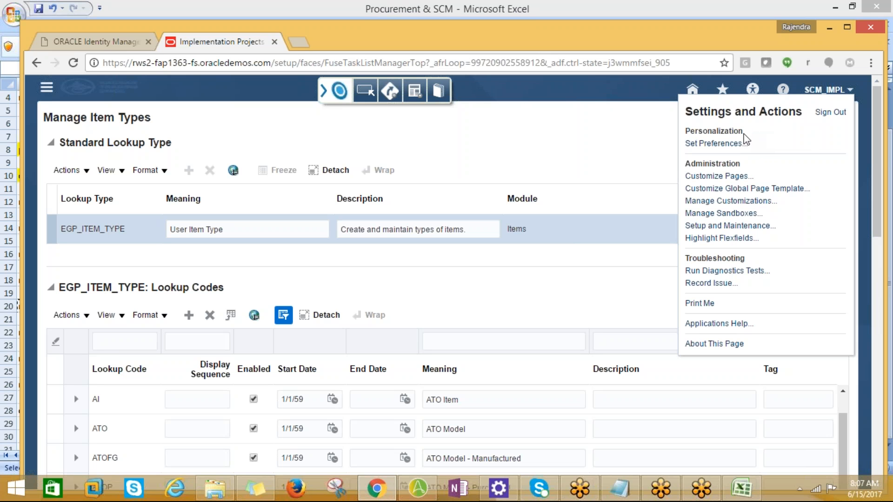
left_click_drag(734, 132, 691, 131)
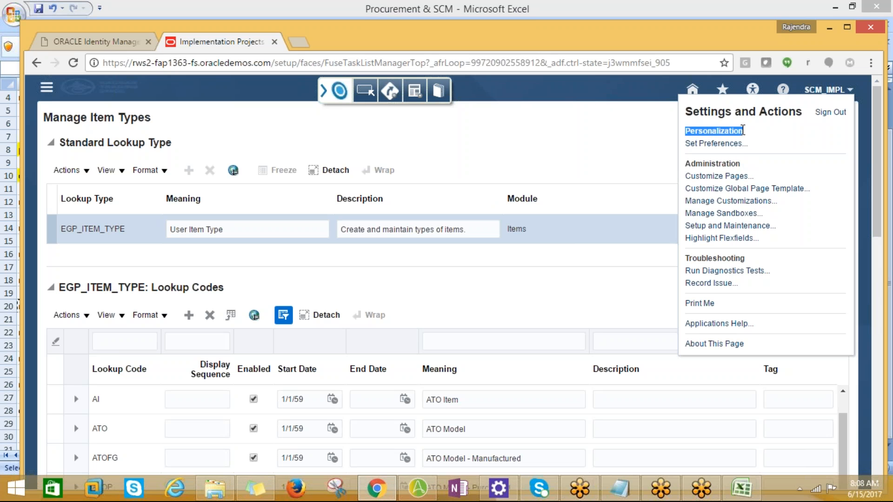
Step: Close the Settings and Actions options and add a new row to the EGP_ITEM_TYPE lookup codes
left_click(582, 148)
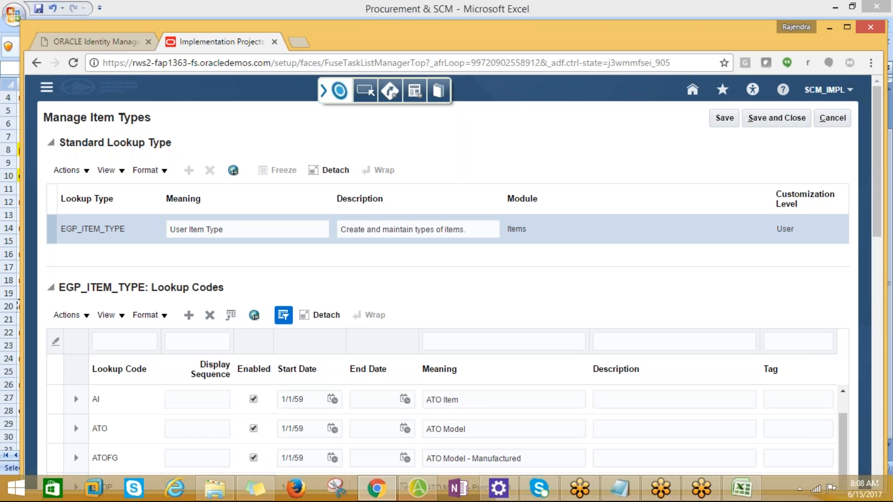
scroll(251, 374, "down", 3)
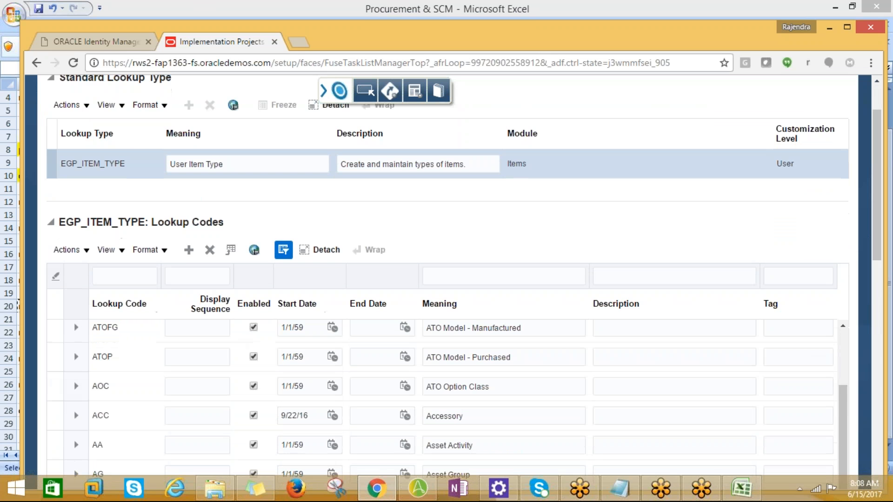
left_click(188, 252)
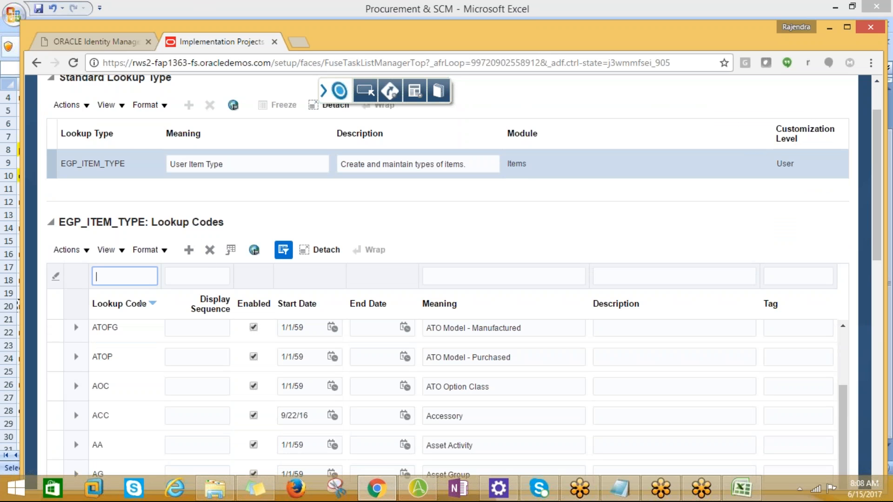
Step: Try to enter lookup code AMD_TYPE with display sequence 1 in the filter row above the lookup code headings
type("AM")
key("Tab")
type("AMD")
key("BackSpace")
key("BackSpace")
key("BackSpace")
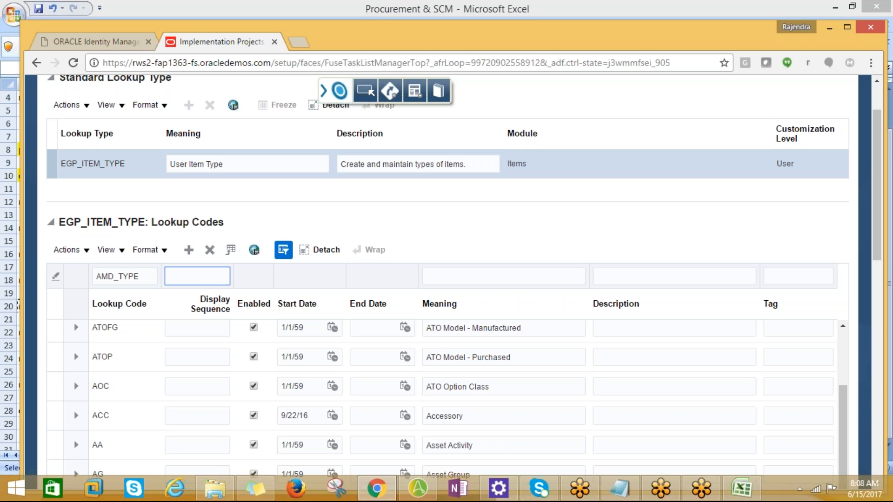
scroll(235, 399, "down", 10)
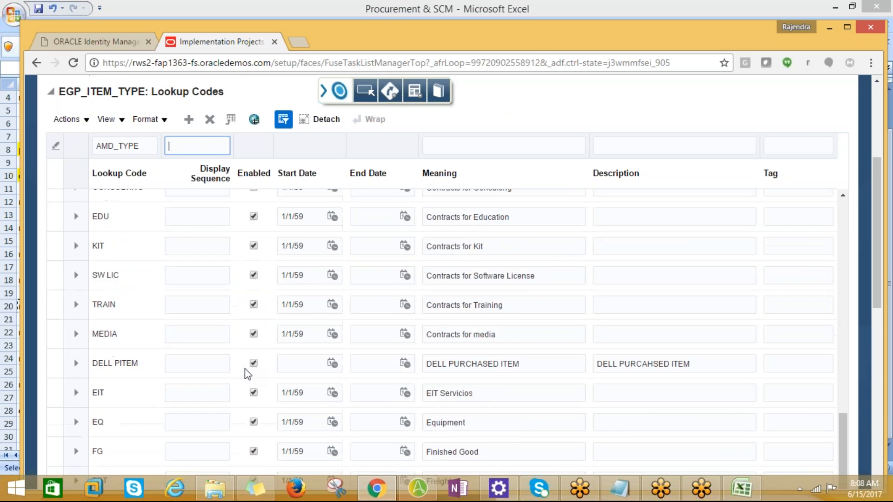
scroll(233, 298, "up", 10)
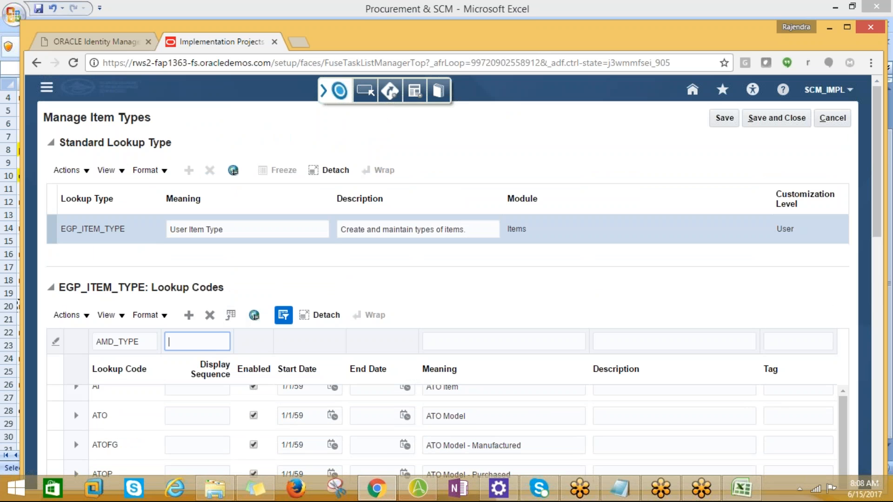
type("1")
key("Tab")
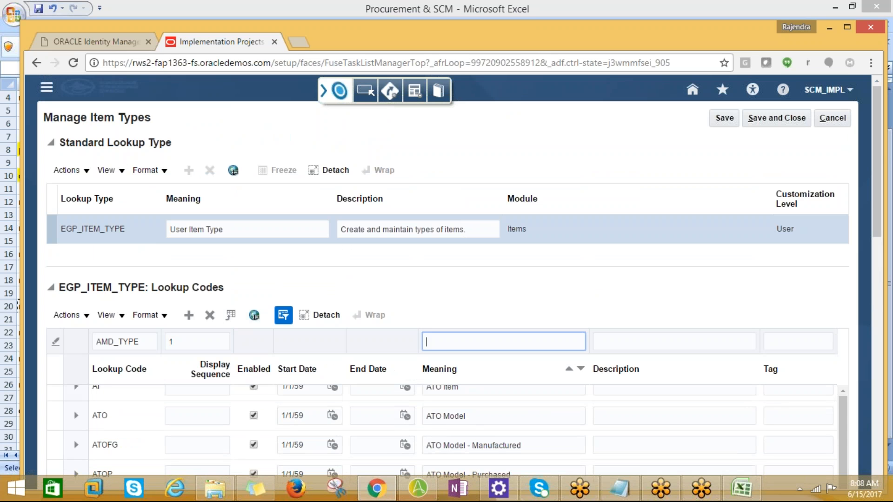
scroll(441, 351, "up", 1)
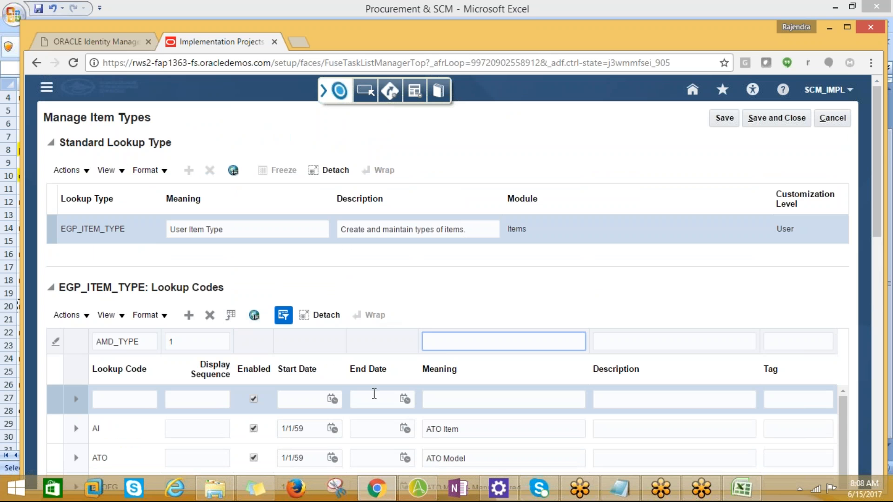
scroll(343, 409, "down", 5)
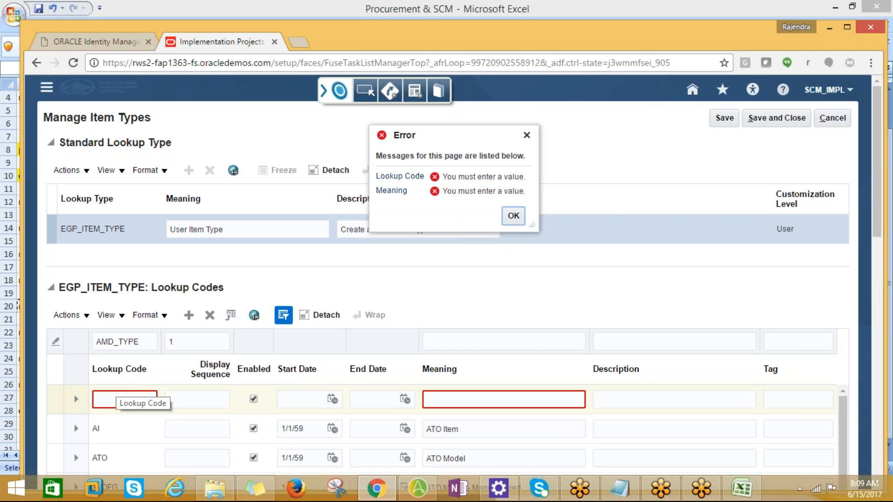
Step: Set the new lookup row's code to AMD_TYPE and its display sequence to 1
left_click(127, 393)
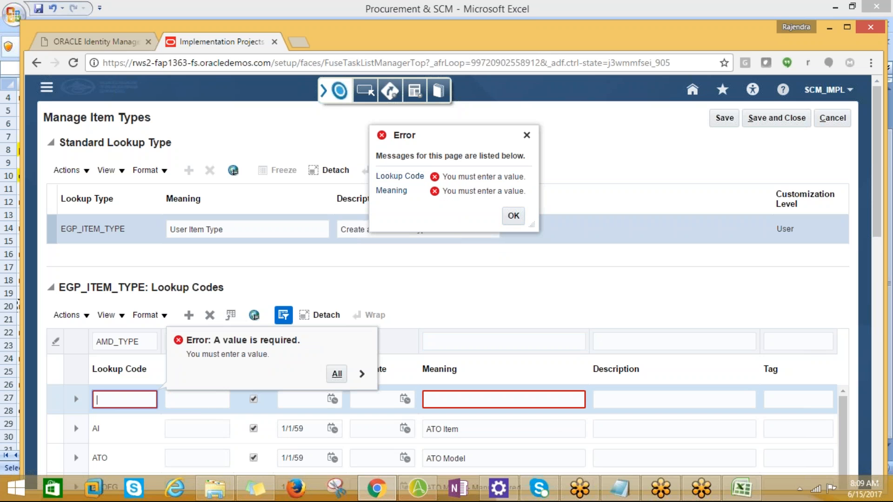
type("AMD_TYPE")
key("Tab")
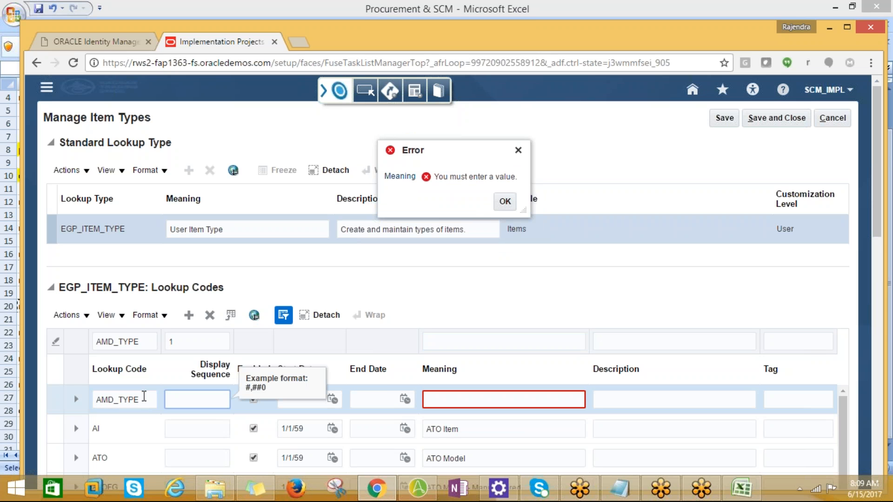
key("Tab")
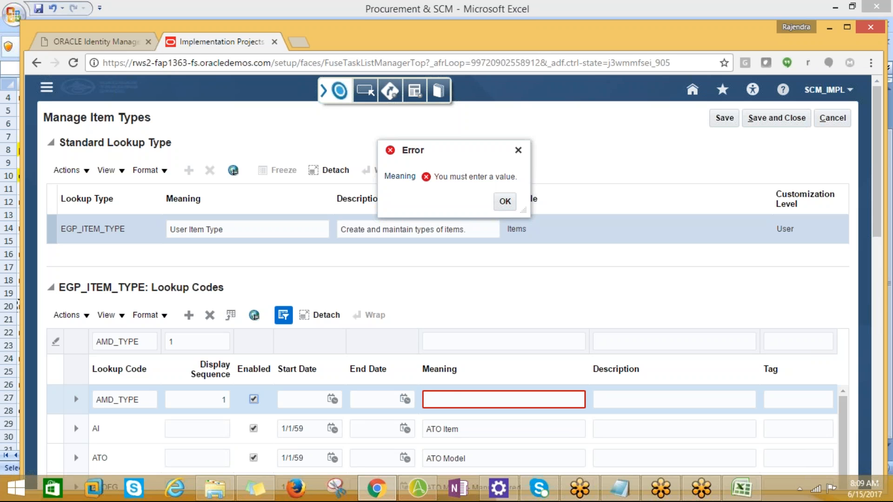
Step: Enter AMD_ITEM_TYPE as the meaning of the AMD_TYPE lookup code and copy it into the description
left_click(458, 397)
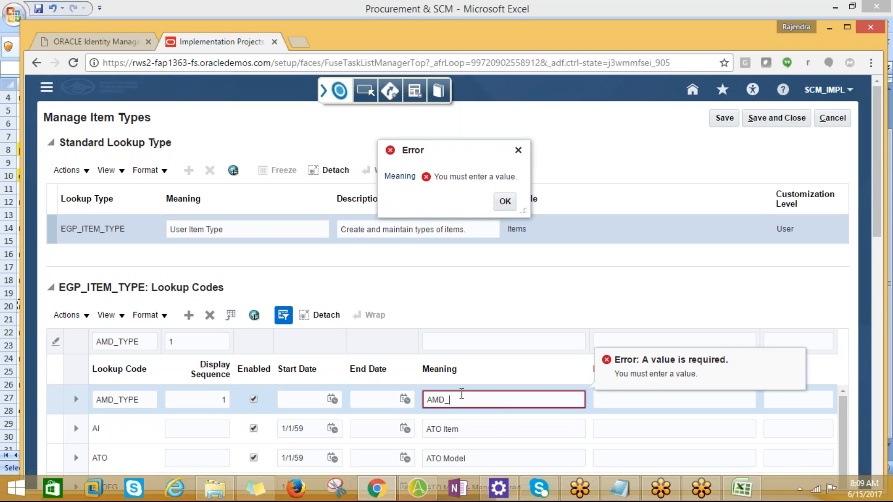
type("AMD_ITEM_TYPE")
key("Tab")
double_click(498, 403)
left_click_drag(498, 403, 551, 403)
key("ctrl+c")
left_click(628, 395)
key("ctrl+v")
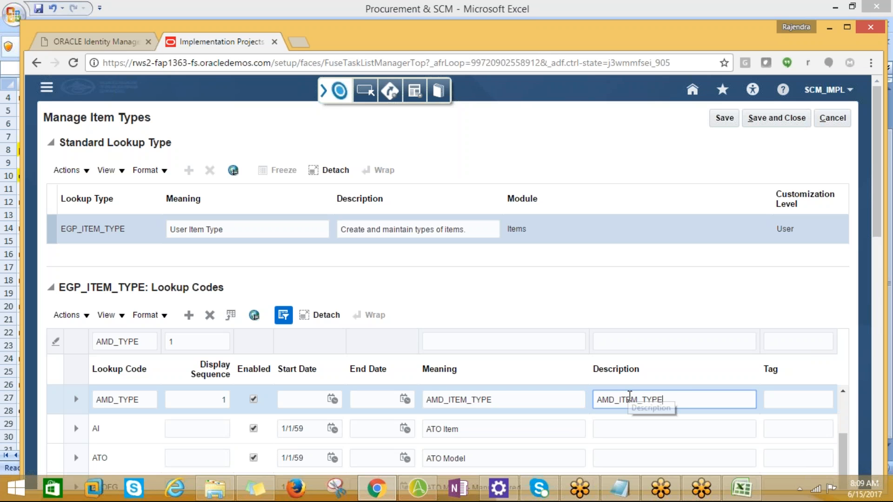
Step: Save the AMD_TYPE item type and look through the list of lookup codes
left_click(726, 119)
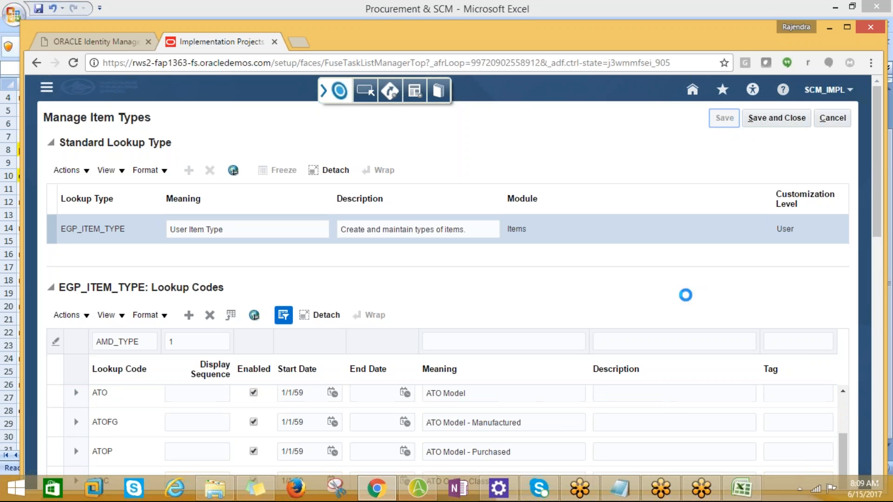
scroll(396, 437, "down", 2)
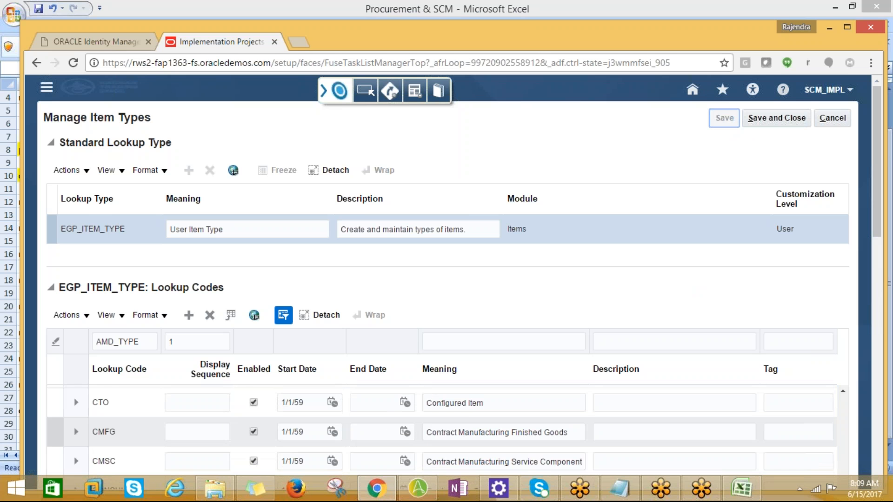
scroll(396, 426, "down", 5)
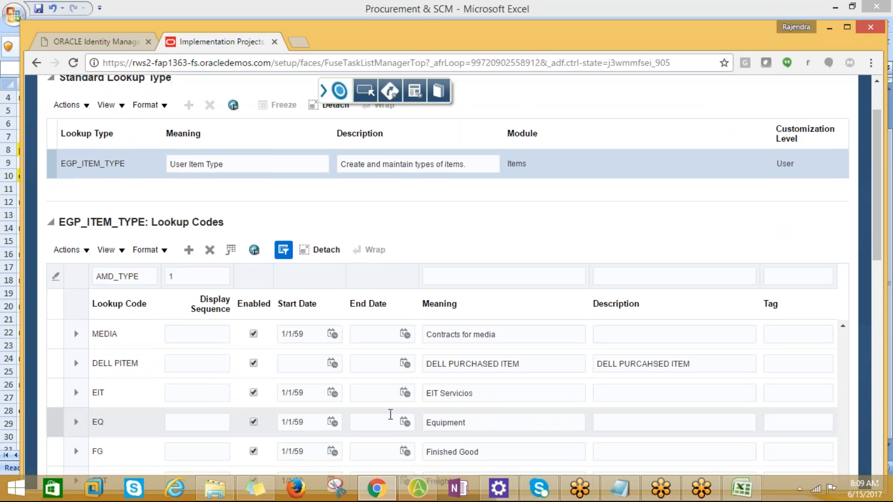
scroll(390, 416, "down", 5)
scroll(361, 361, "down", 3)
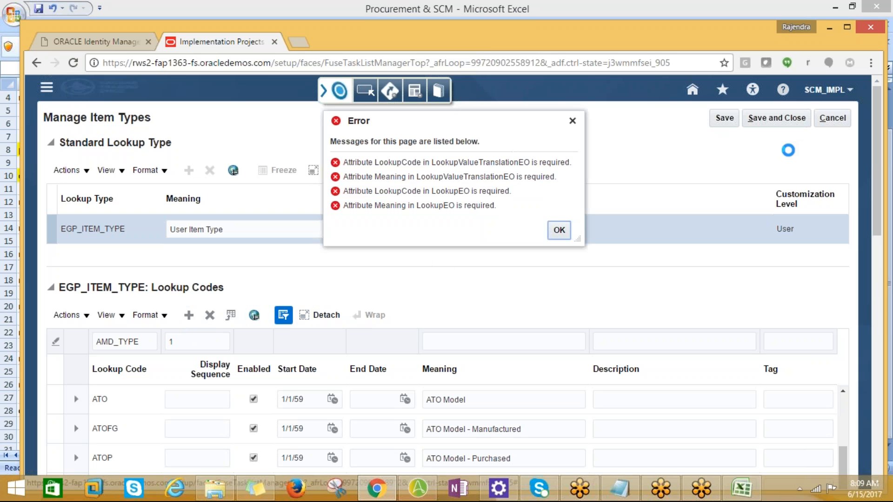
Step: Dismiss the error messages, and save and close the item types to return to the implementation project
left_click(559, 230)
left_click(833, 119)
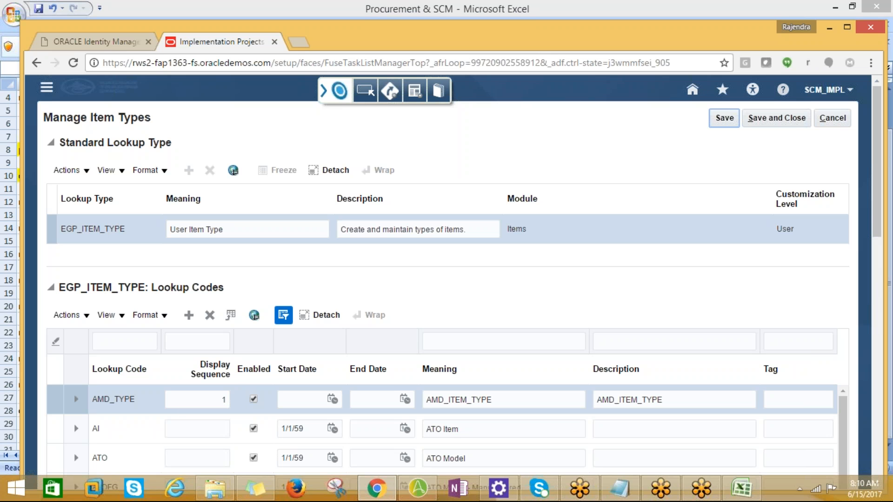
left_click(780, 124)
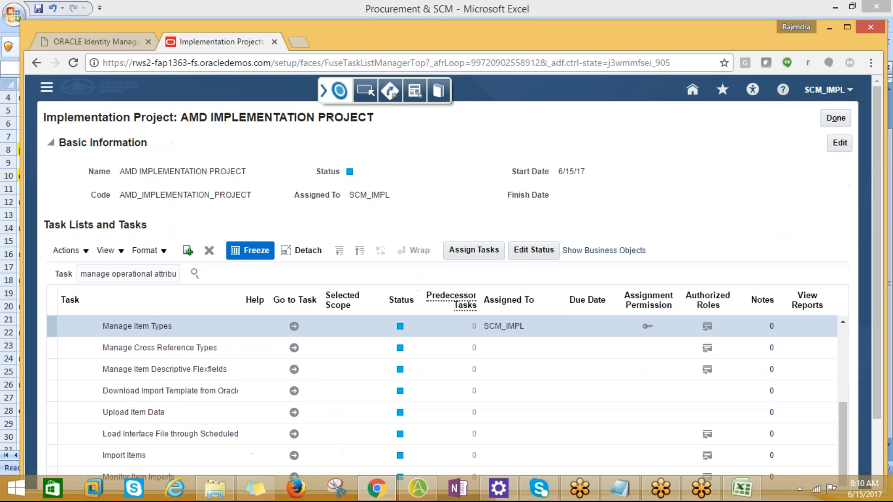
Step: Switch to Excel, copy the manage cross reference types entry from cell A22, and return to the browser
key("alt+Tab")
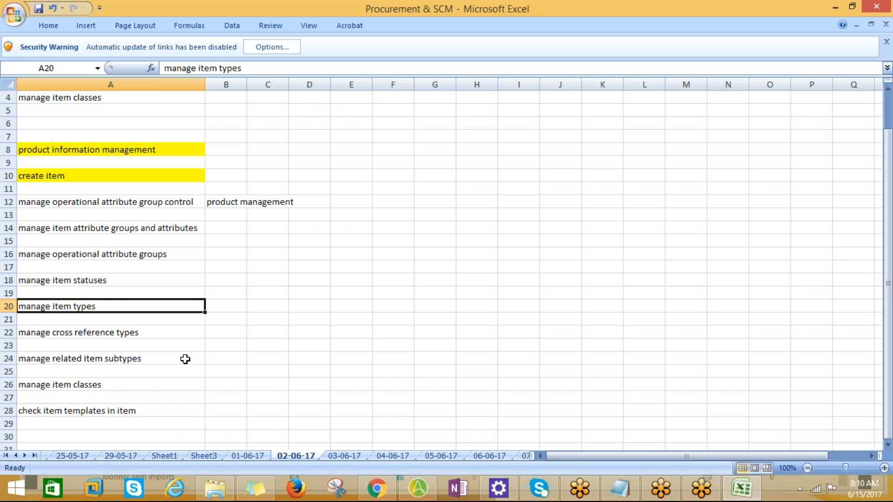
left_click(60, 331)
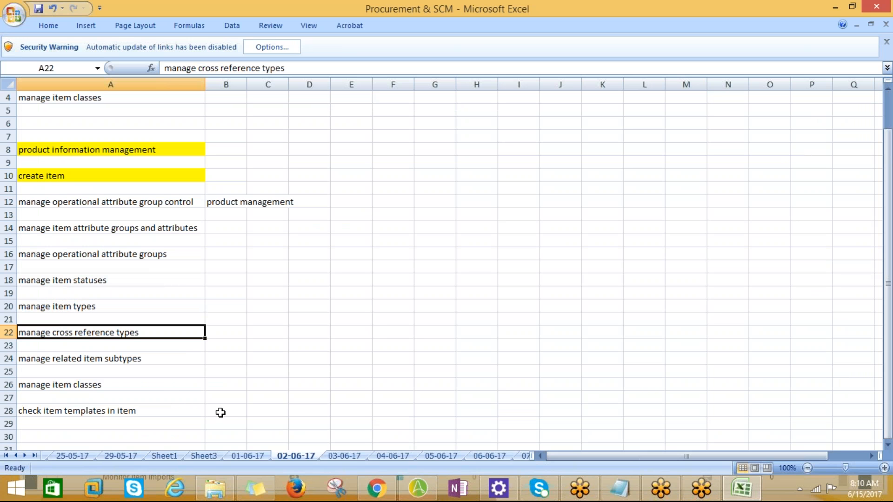
key("ctrl+c")
key("alt+Tab")
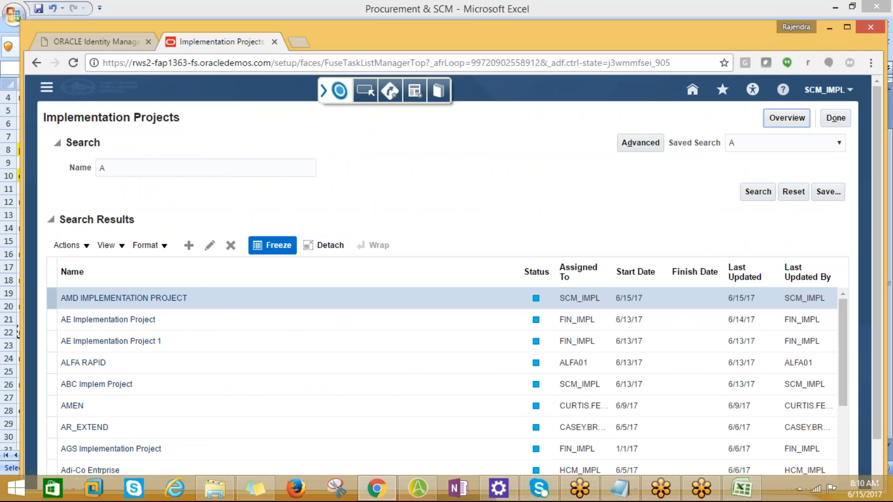
Step: Open AMD IMPLEMENTATION PROJECT and search its tasks for the copied manage cross reference types entry
left_click(140, 299)
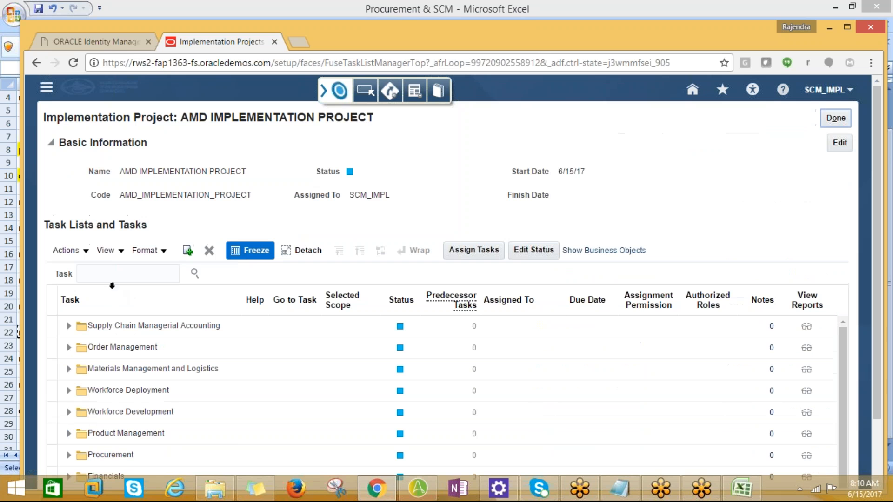
key("ctrl+v")
left_click(194, 274)
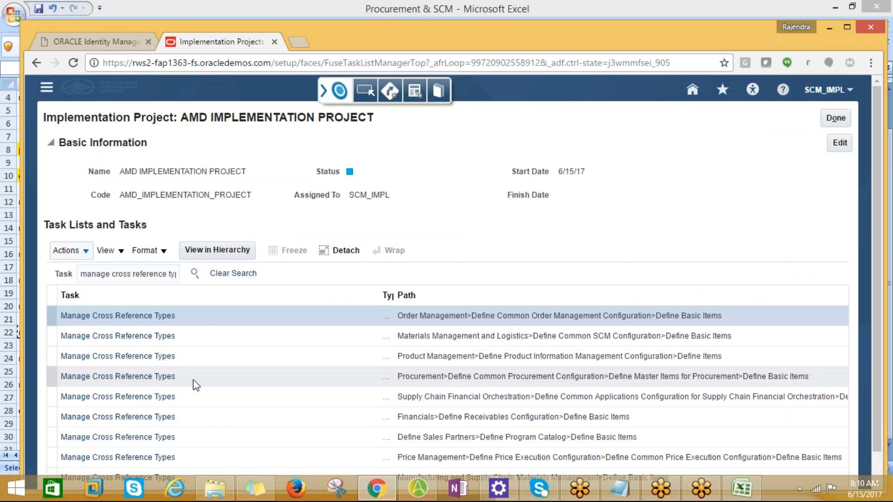
Step: Locate the Manage Cross Reference Types task in the Order Management path under Define Basic Items and go to it
scroll(204, 414, "down", 1)
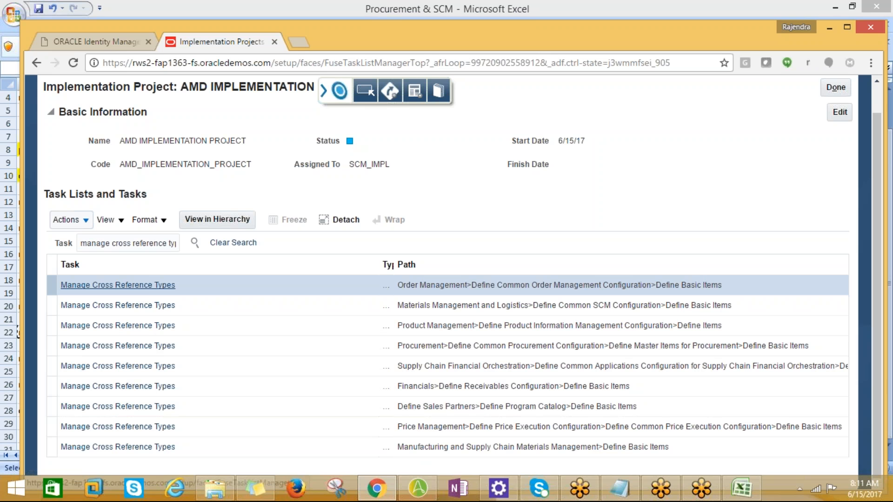
left_click(136, 289)
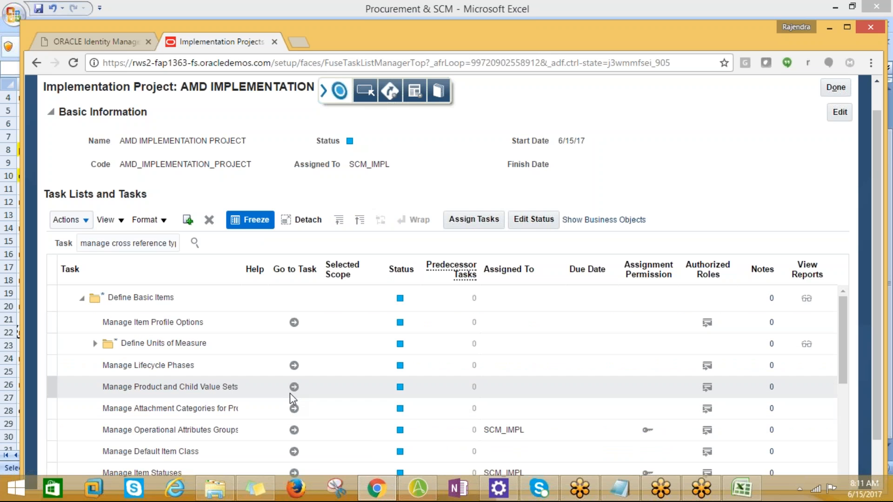
scroll(289, 400, "down", 3)
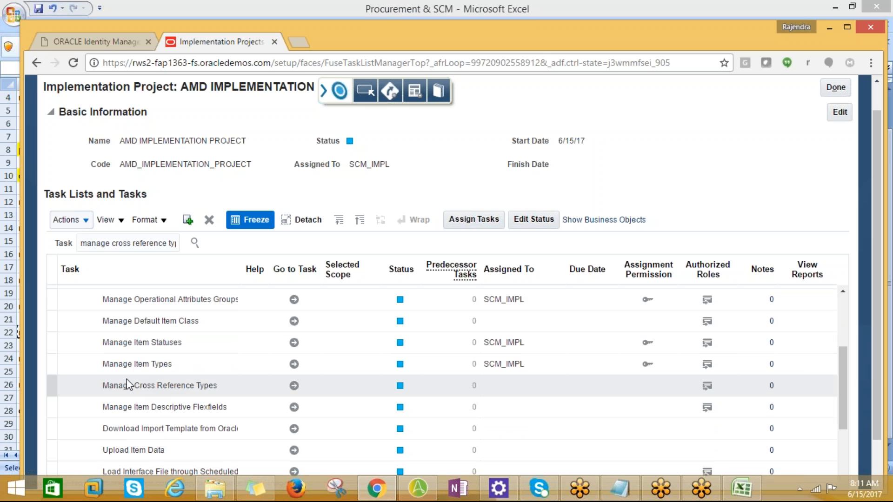
left_click(294, 393)
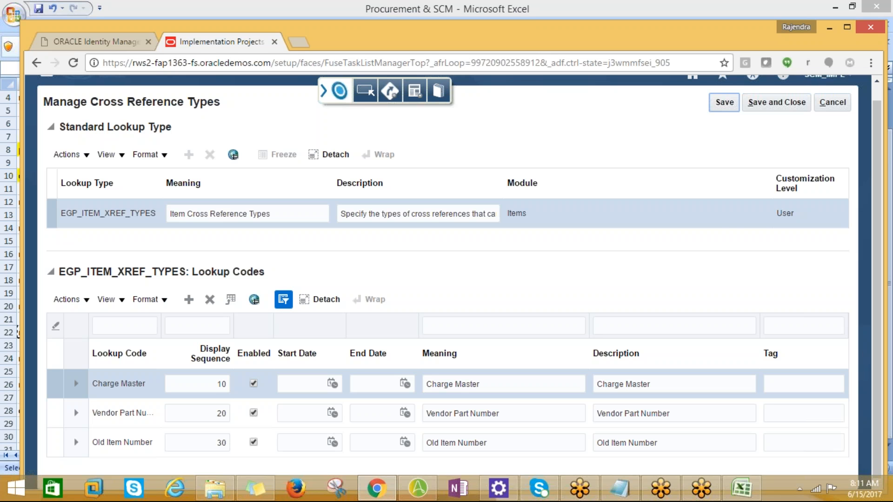
Step: Enter AMD_Cross Reference Type as the lookup code of the new EGP_ITEM_XREF_TYPES row
left_click(730, 36)
left_click(138, 389)
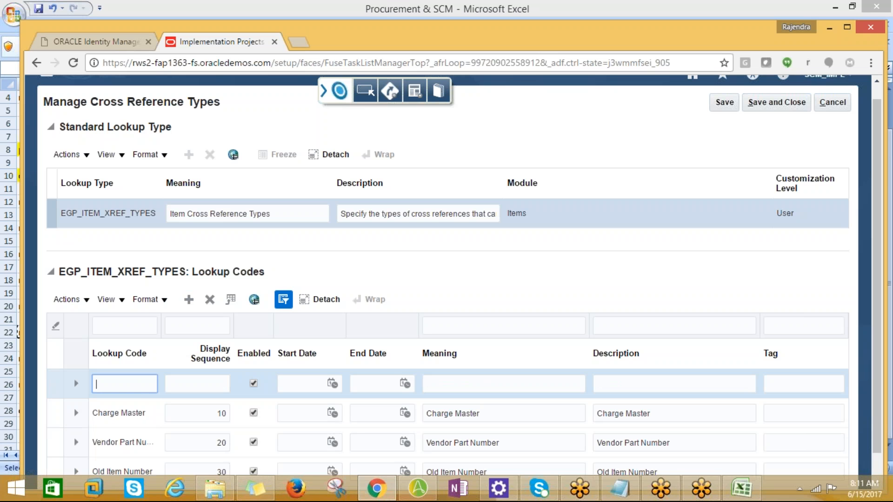
type("AMD_Cross Reference Type")
key("Tab")
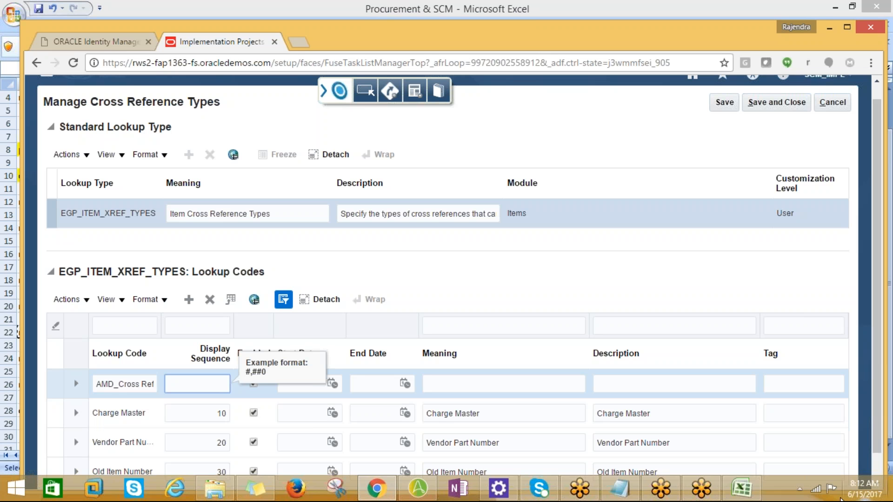
left_click(730, 24)
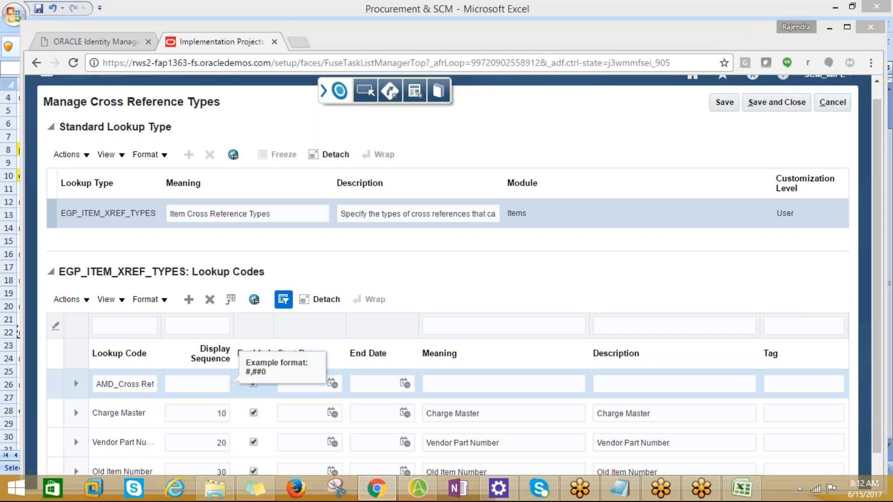
left_click(200, 389)
scroll(288, 380, "down", 1)
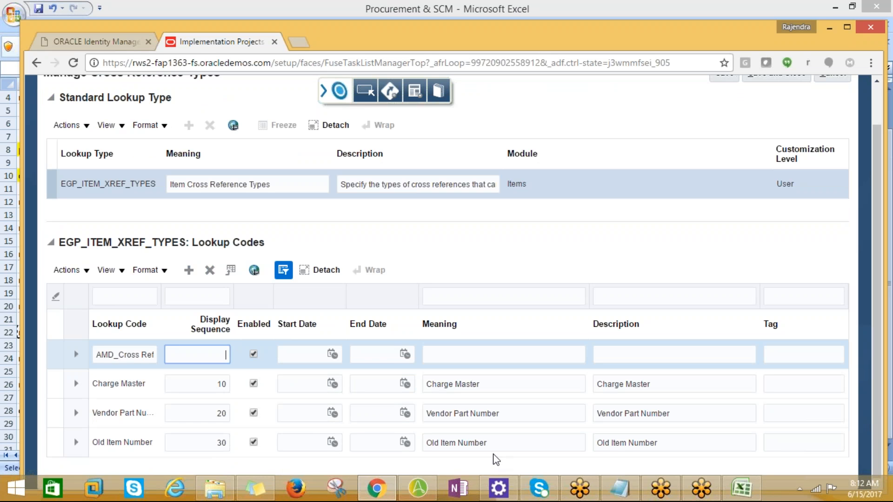
scroll(479, 418, "up", 2)
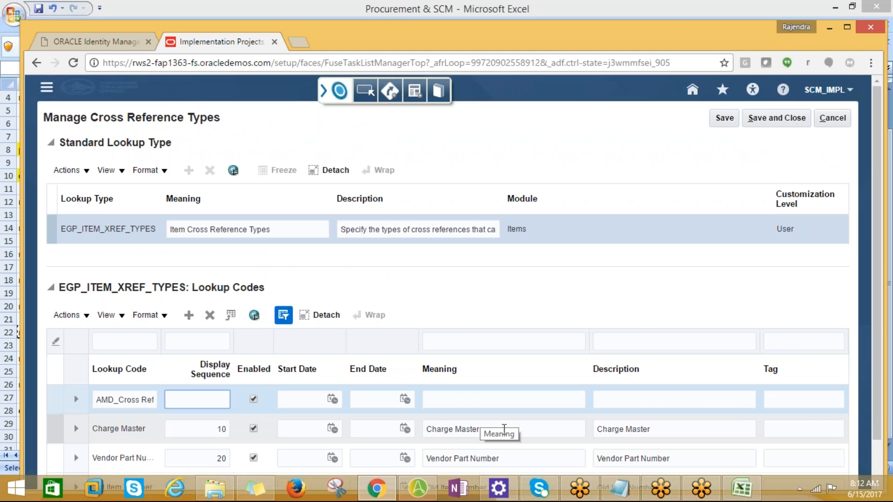
scroll(504, 428, "down", 2)
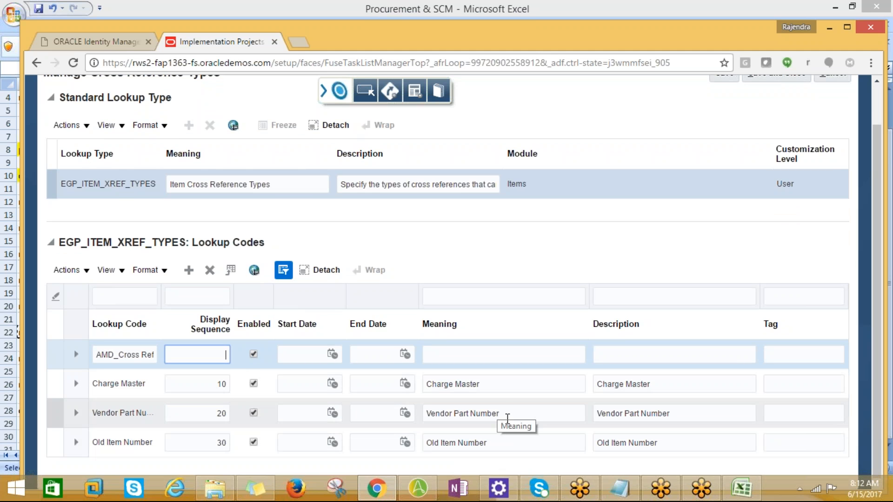
left_click(508, 415)
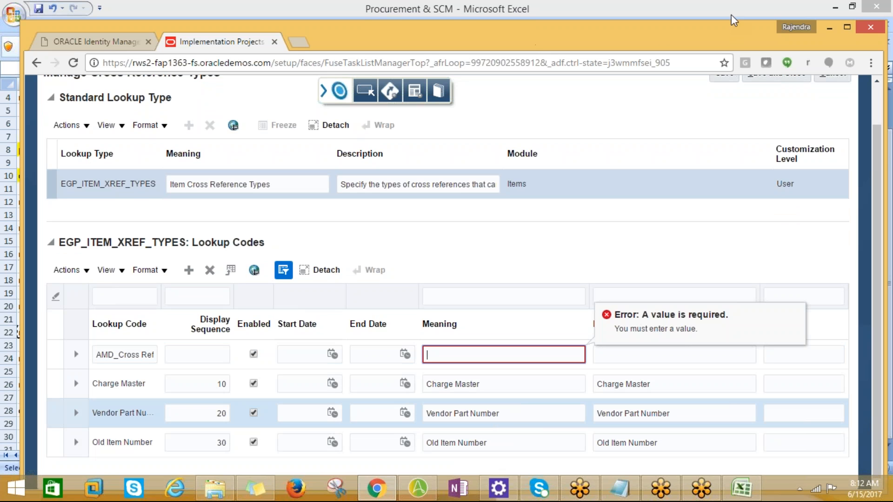
left_click(743, 99)
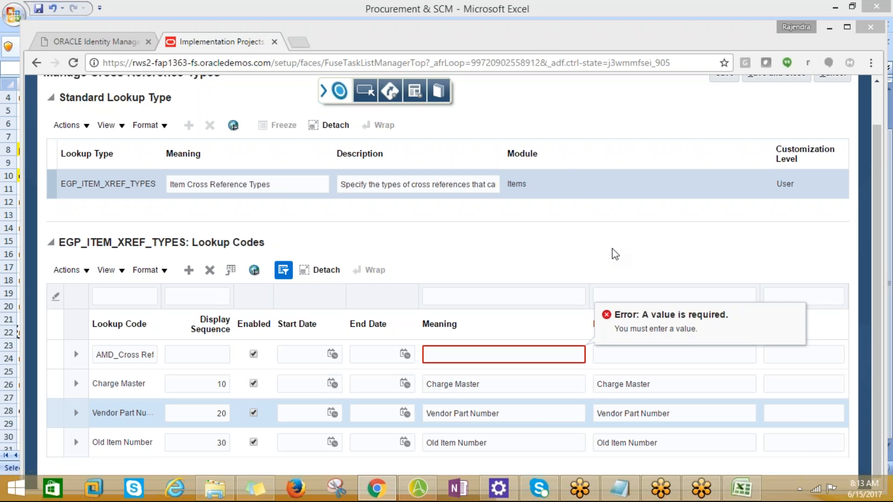
scroll(612, 248, "up", 2)
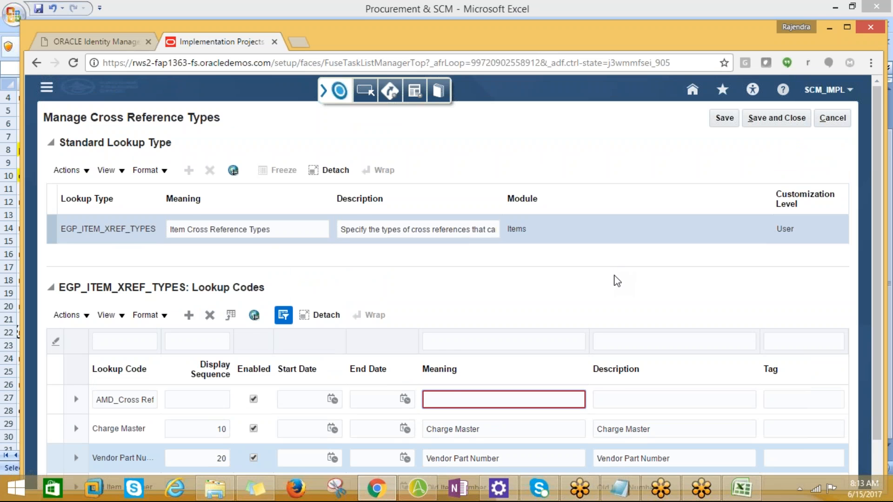
scroll(617, 281, "down", 2)
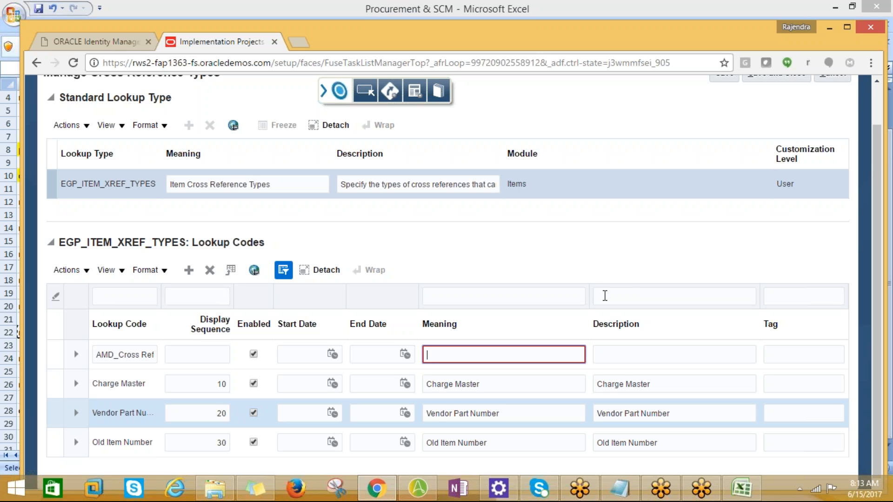
scroll(590, 285, "up", 1)
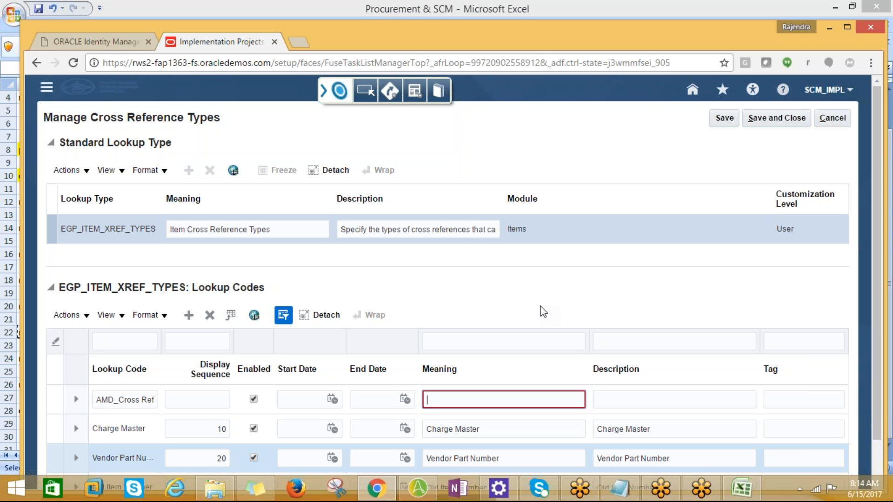
Step: Set the display sequence of the new AMD_Cross Reference Type row to 1
left_click(189, 402)
left_click_drag(97, 401, 174, 402)
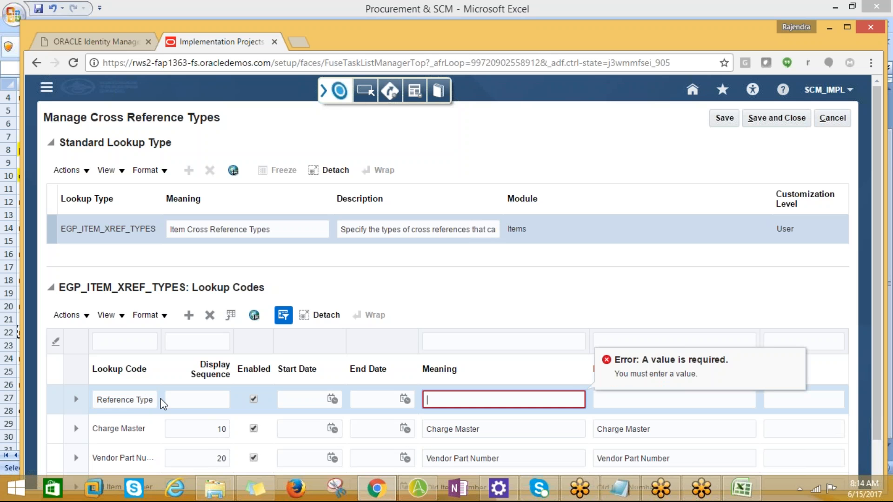
left_click_drag(97, 401, 173, 401)
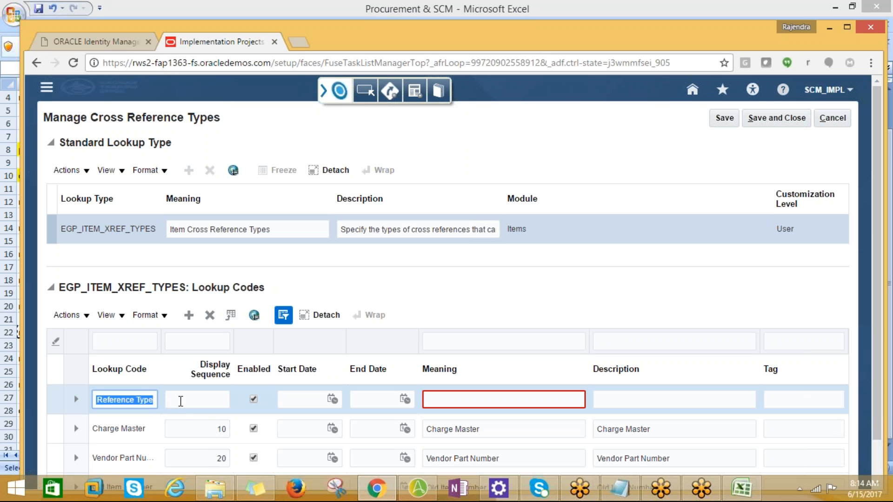
left_click(186, 400)
type("AMD_Cross Reference Type")
left_click_drag(225, 401, 168, 401)
key("ctrl+c")
key("BackSpace")
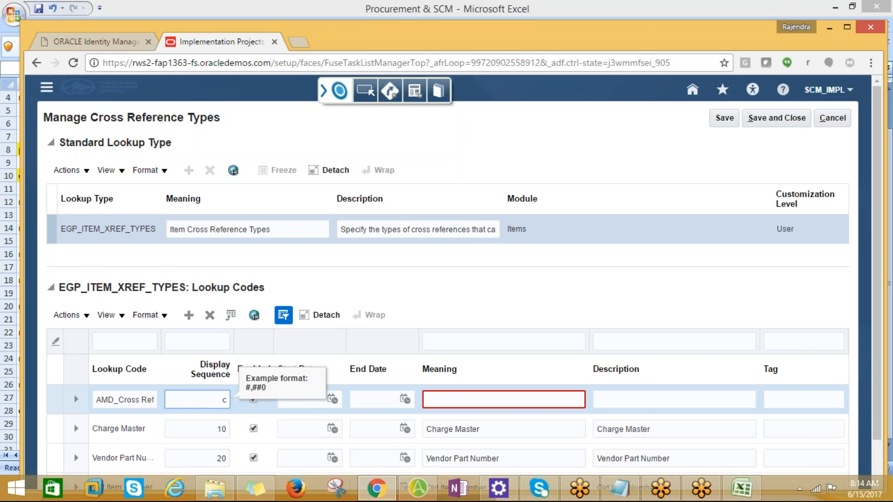
key("BackSpace")
type("1")
key("Tab")
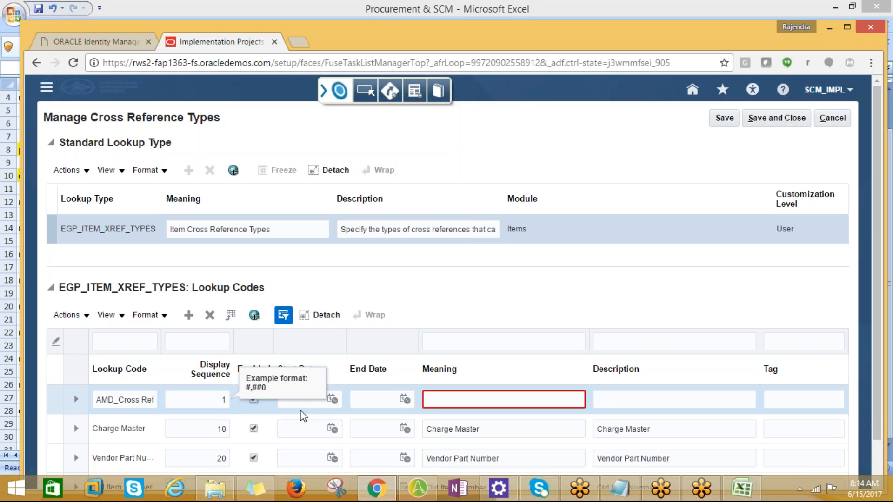
Step: Copy the new row's lookup code and paste AMD_Cross Reference Type as its meaning
scroll(303, 415, "down", 1)
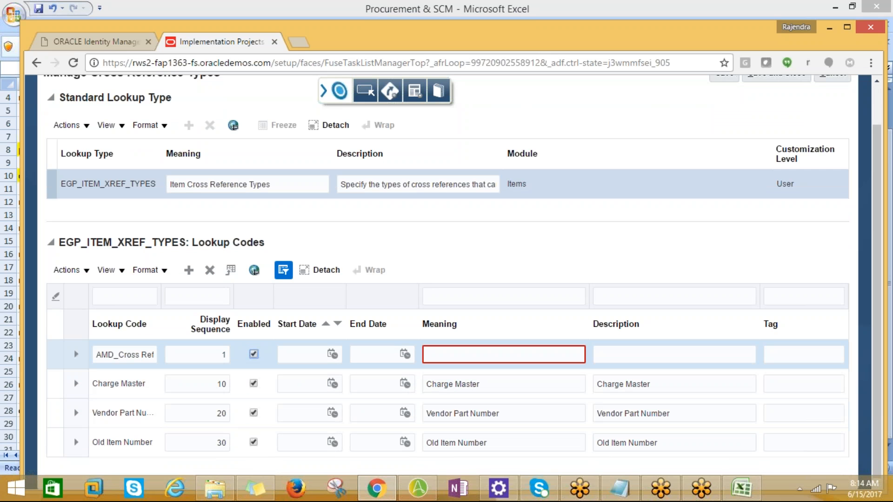
left_click(325, 361)
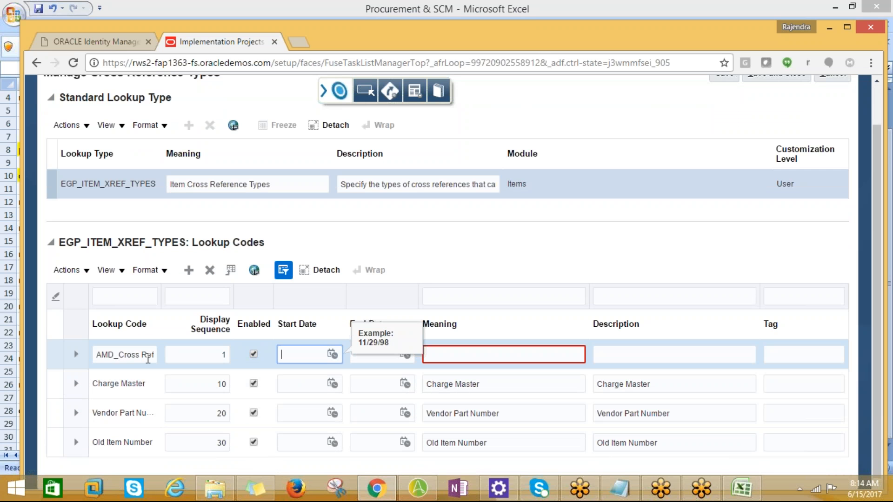
triple_click(128, 358)
left_click(442, 356)
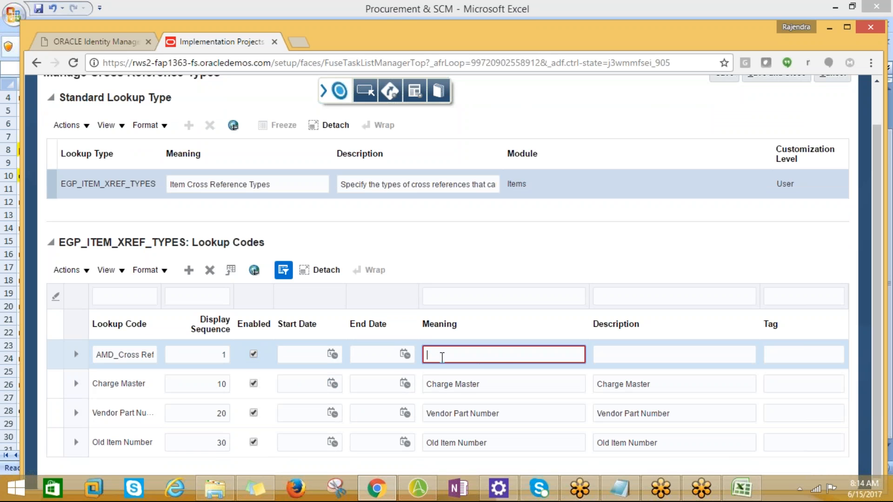
key("ctrl+v")
Step: Leave the new row's description empty, then save the cross reference types and close the page
mouse_move(701, 488)
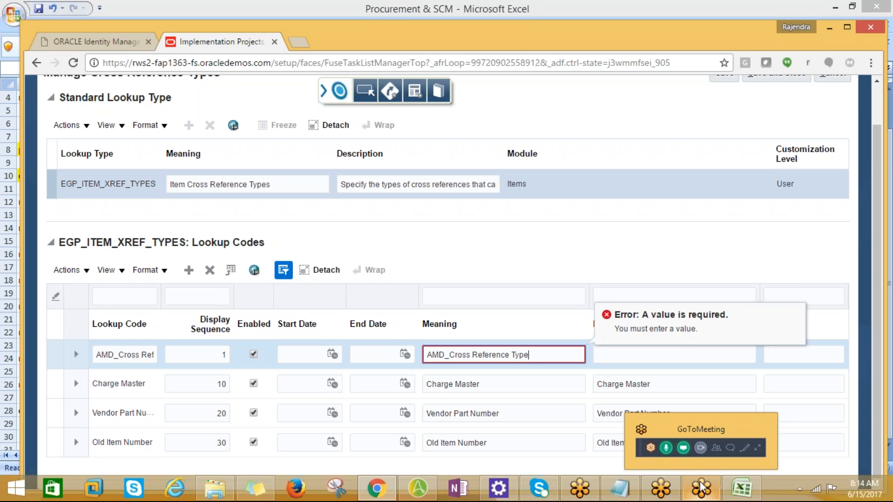
scroll(749, 265, "up", 1)
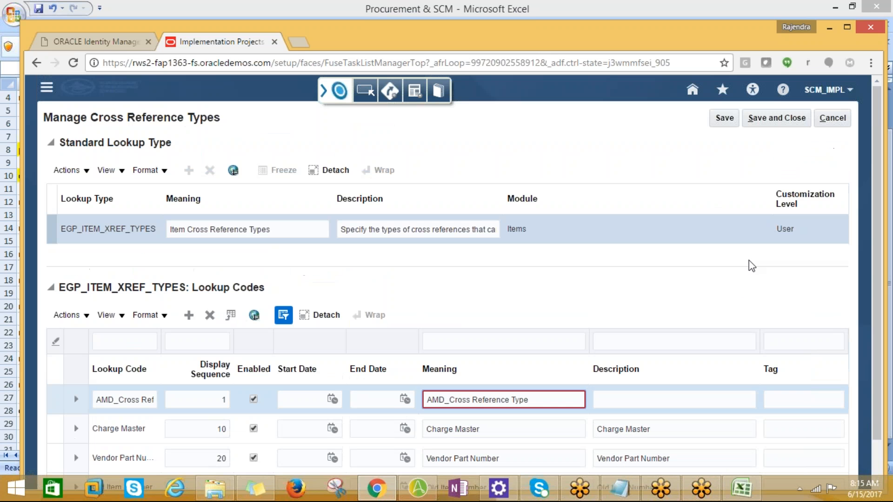
left_click(631, 399)
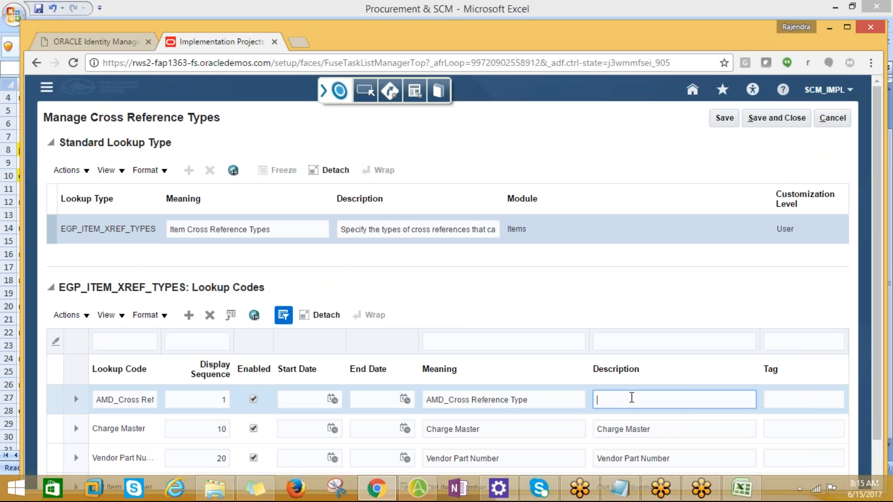
left_click(751, 119)
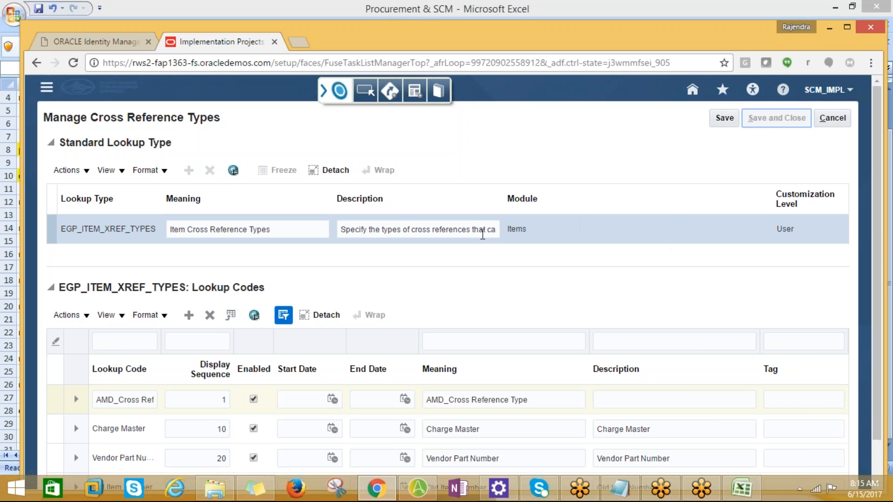
Step: Switch to Excel, copy the manage related item subtypes entry from cell A24, and return to the browser
key("alt+Tab")
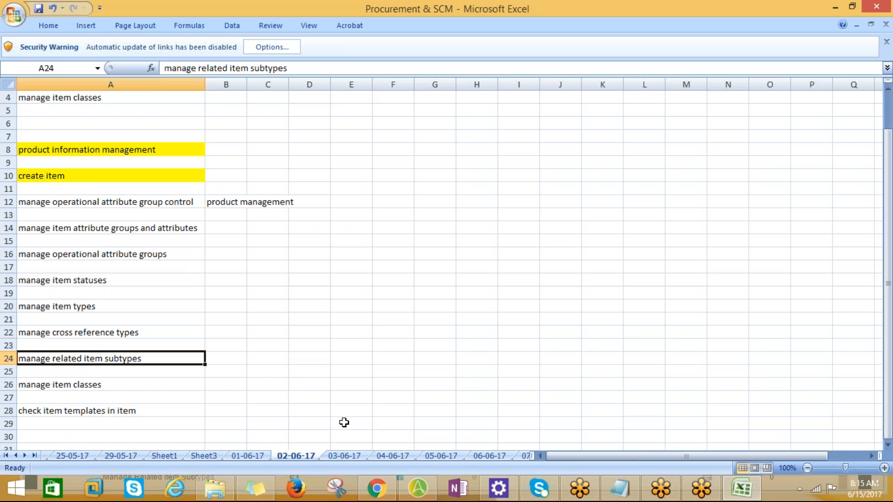
key("ctrl+c")
key("alt+Tab")
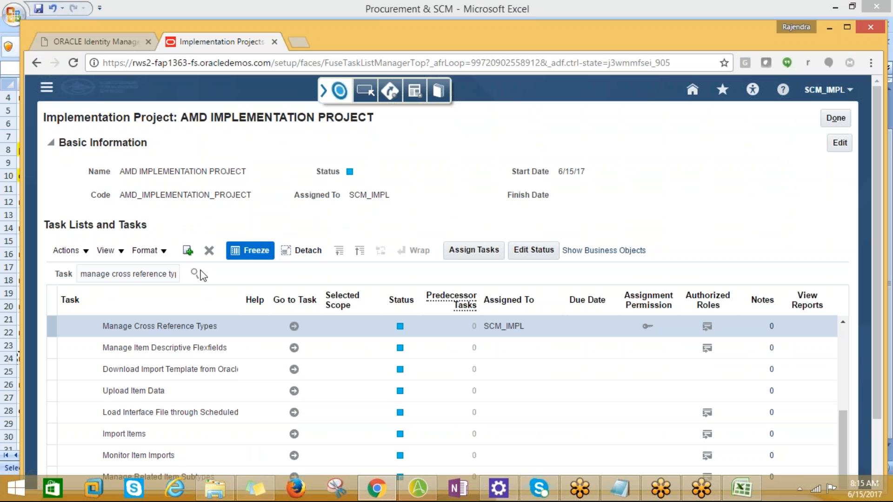
Step: Search the project tasks for manage related item subtypes and go to the task in the Order Management path under Define Basic Items
left_click_drag(81, 275, 215, 286)
key("ctrl+v")
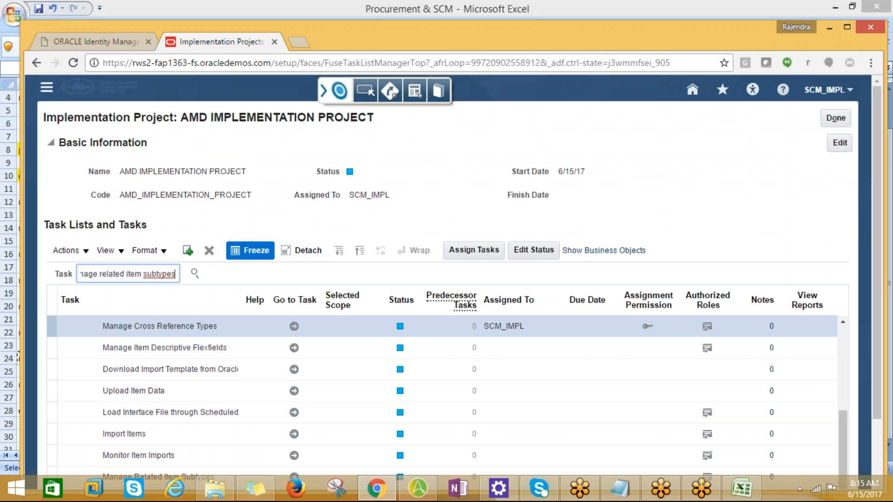
left_click(194, 278)
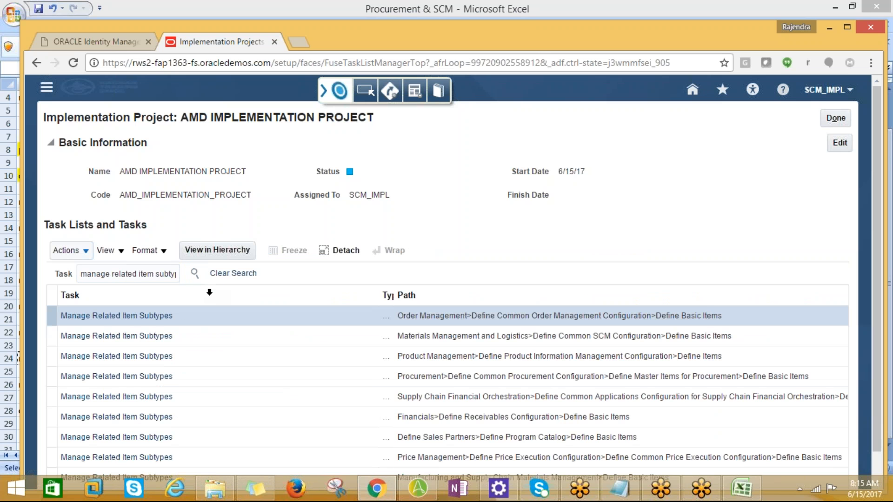
left_click(114, 315)
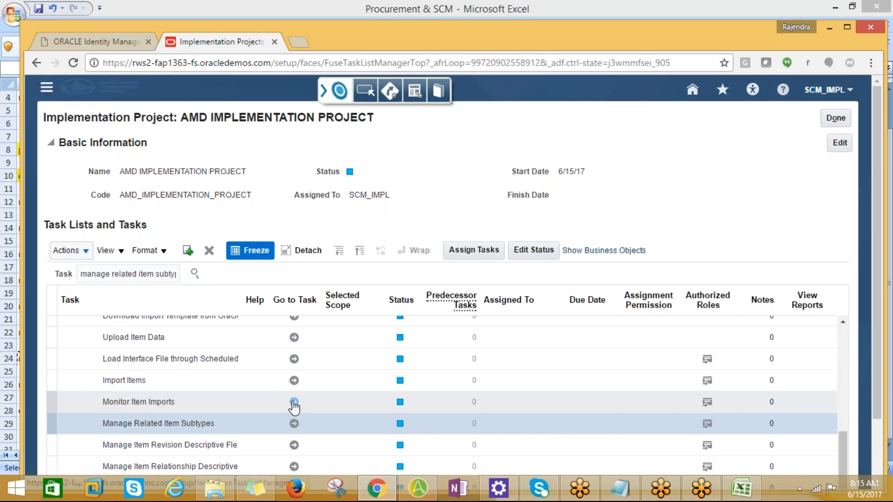
left_click(294, 423)
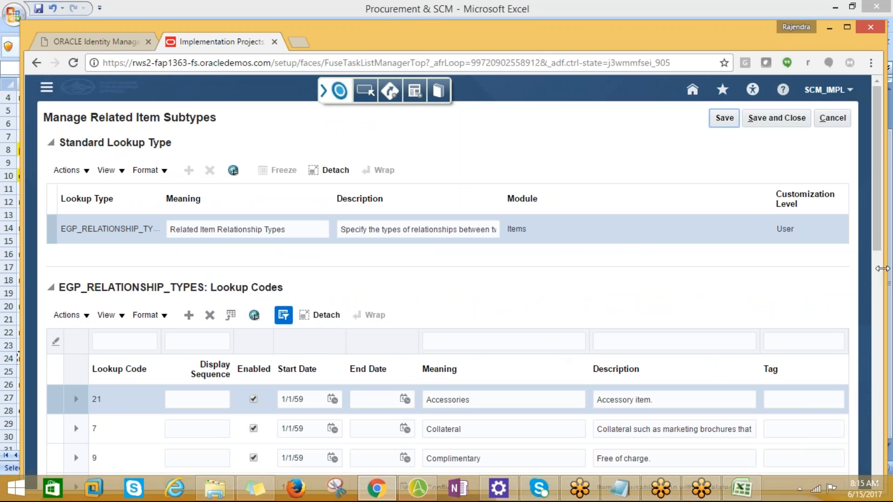
Step: Review the existing EGP_RELATIONSHIP_TYPES lookup codes and add a new row to them
scroll(877, 255, "down", 1)
left_click_drag(878, 256, 861, 334)
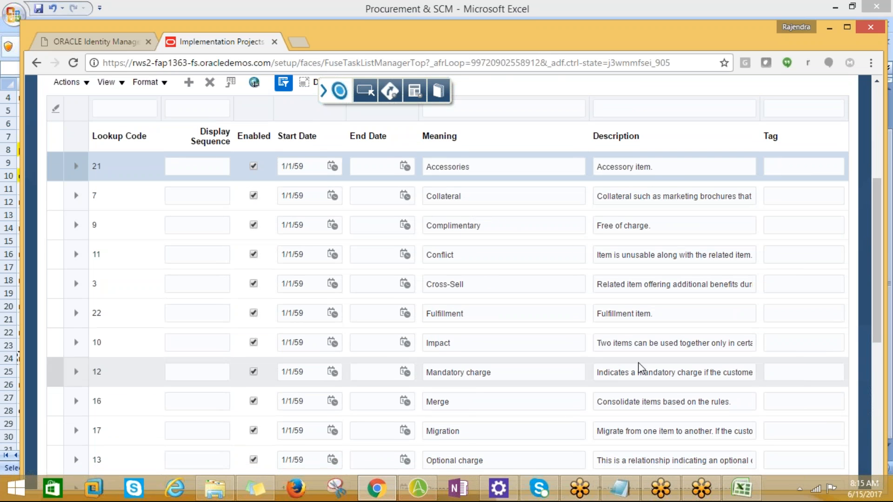
scroll(644, 367, "down", 1)
scroll(490, 407, "down", 2)
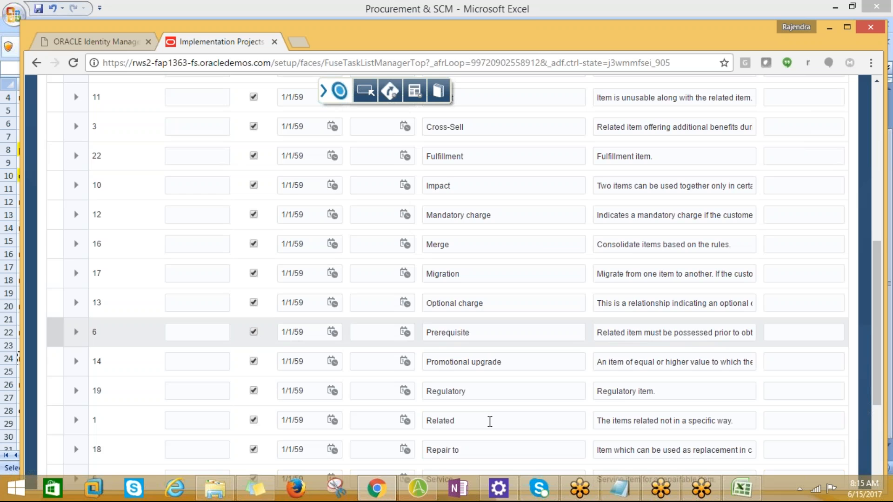
scroll(497, 354, "down", 3)
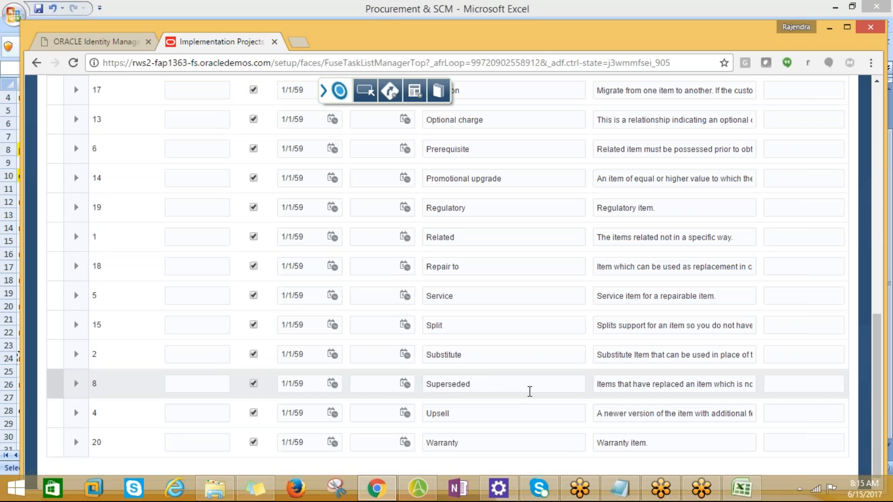
scroll(530, 391, "up", 10)
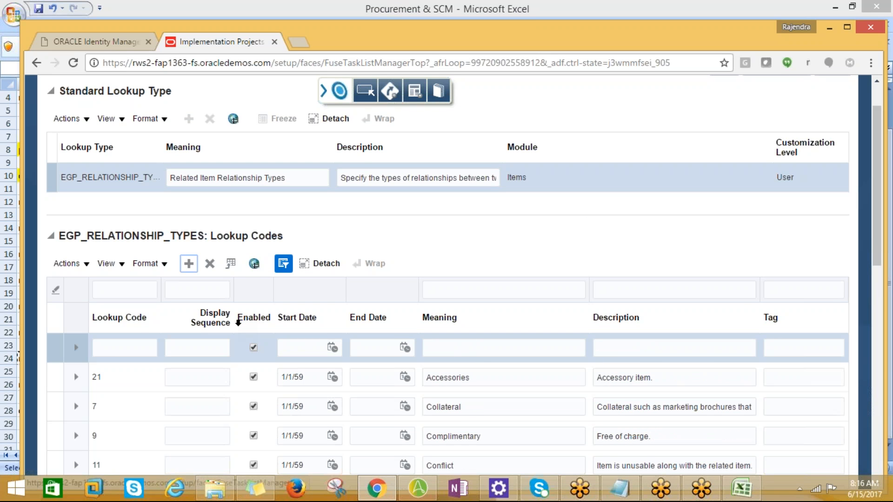
left_click(120, 349)
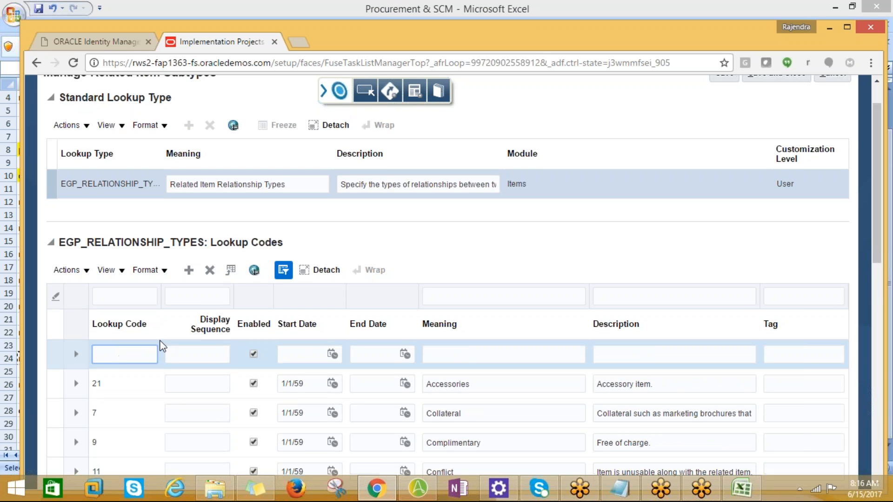
Step: Enter 25, a code not used by the existing rows, as the lookup code of the new EGP_RELATIONSHIP_TYPES row
scroll(186, 349, "down", 8)
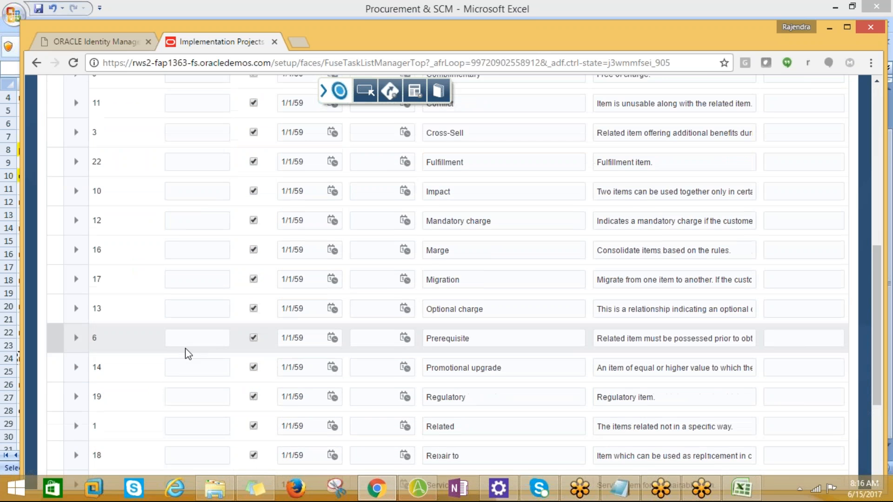
scroll(186, 349, "down", 3)
scroll(186, 348, "up", 5)
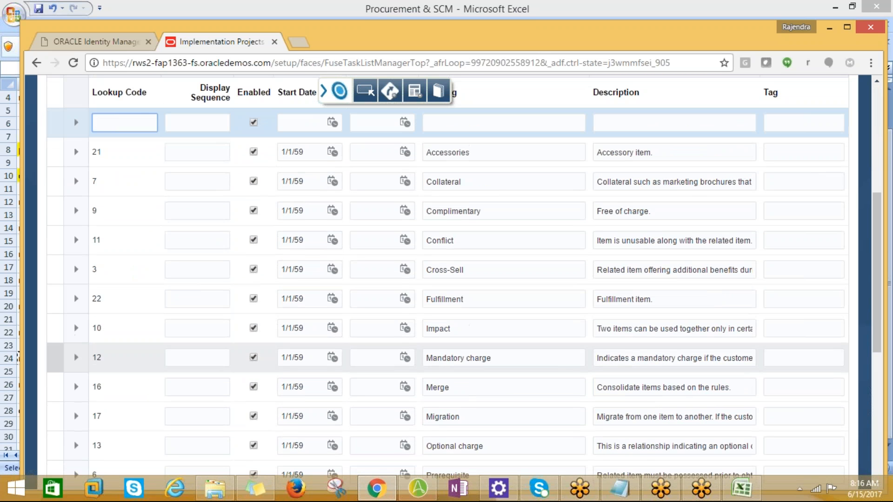
scroll(183, 353, "up", 3)
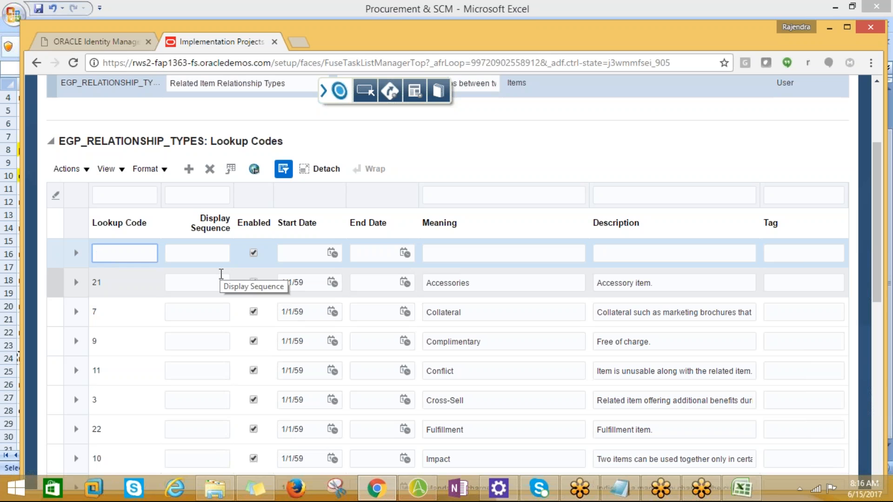
type("25")
key("Tab")
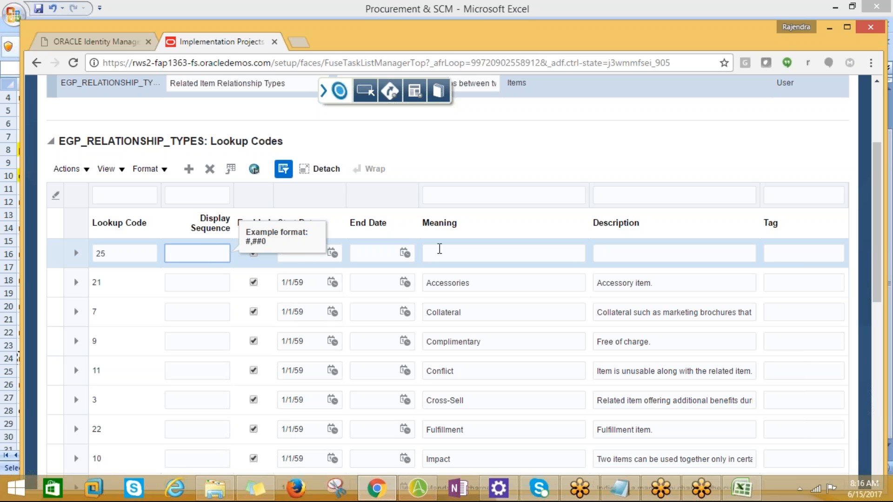
Step: Enter AMD_ITEM SUB TYPE as the meaning of the new lookup code 25, checking the wording against the Excel task list
left_click(451, 247)
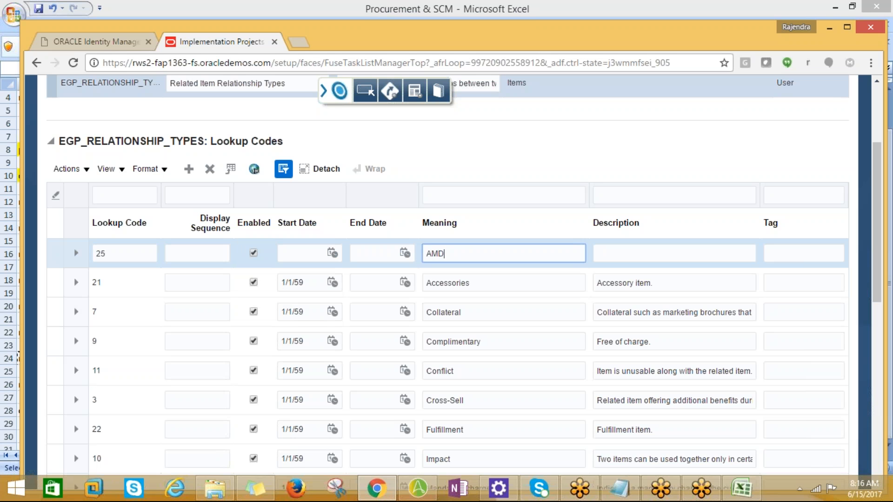
key("alt+Tab")
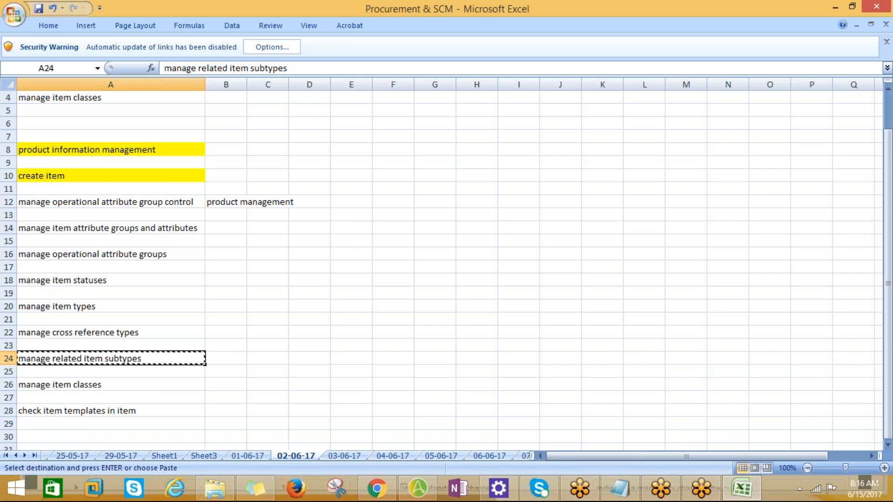
key("alt+Tab")
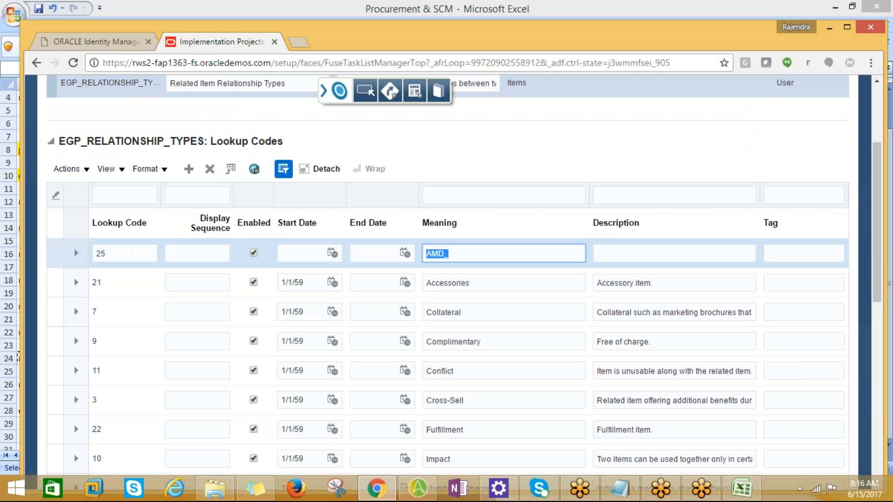
left_click(448, 253)
type("ITEM SUB TYPE")
key("Tab")
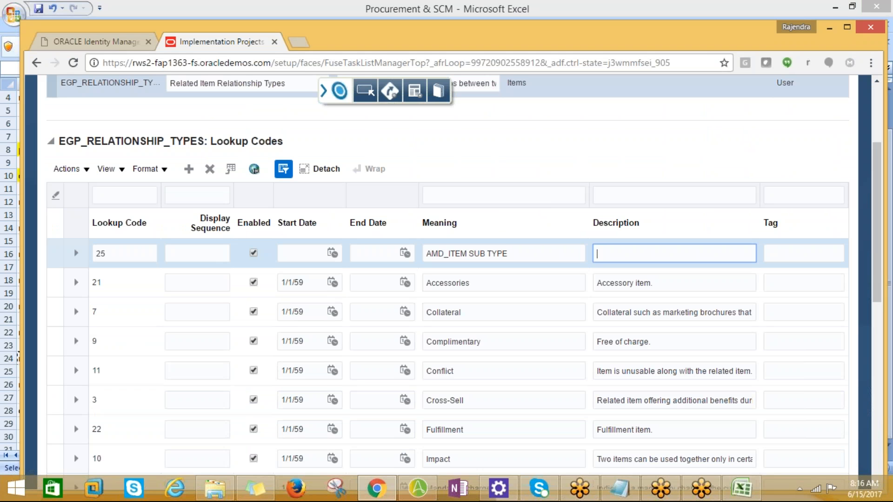
Step: Copy the meaning of lookup code 25 into its description
key("shift+Tab")
key("ctrl+c")
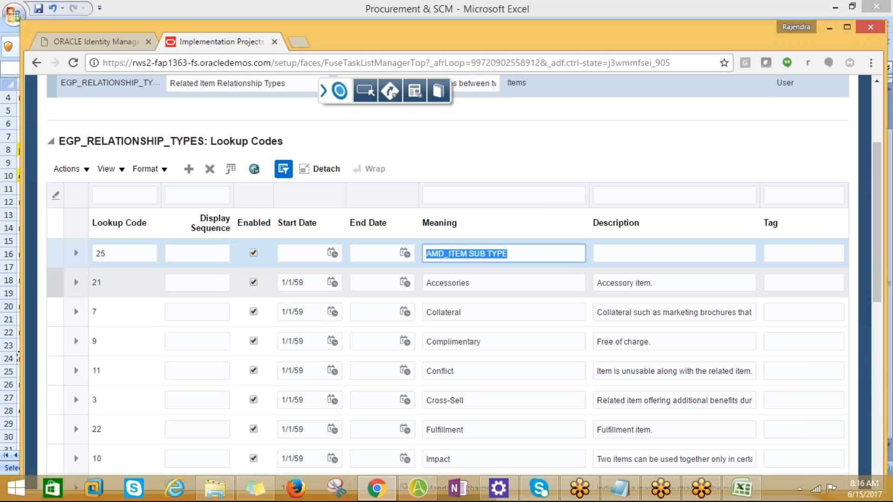
left_click(610, 253)
key("ctrl+v")
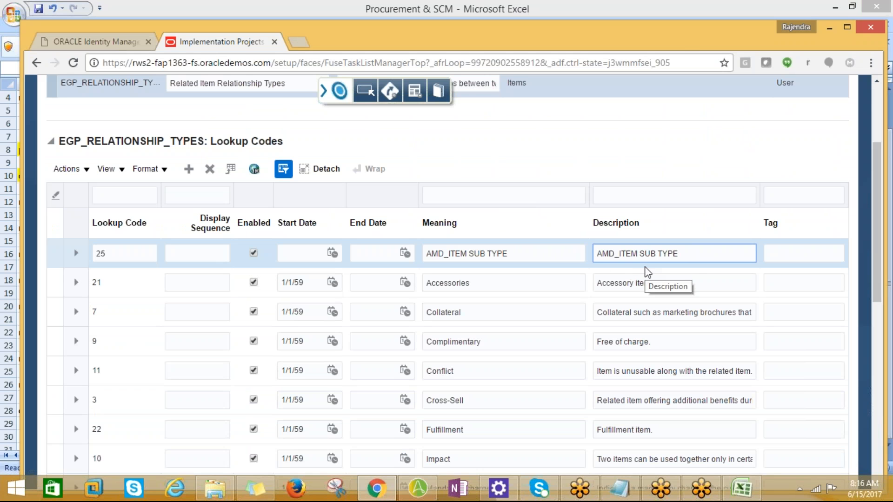
Step: Set the tag of lookup code 25 to US,IN and save and close the related item subtypes
left_click(775, 251)
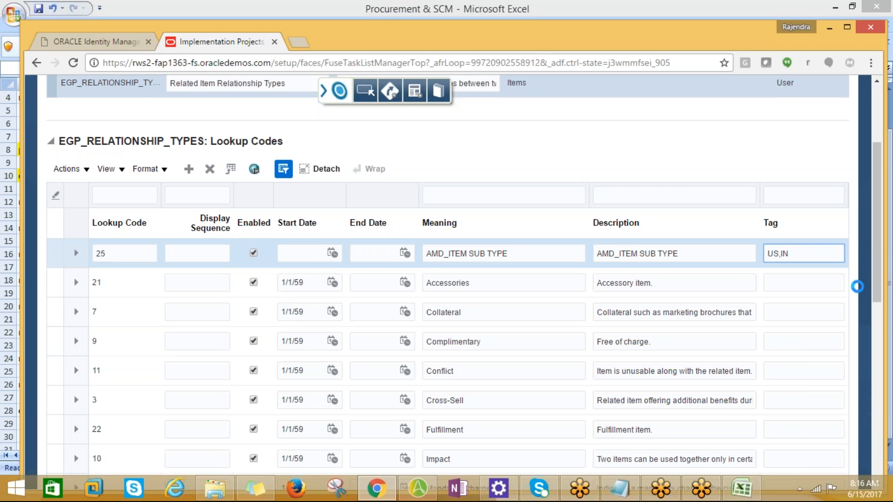
scroll(820, 285, "down", 2)
left_click(776, 213)
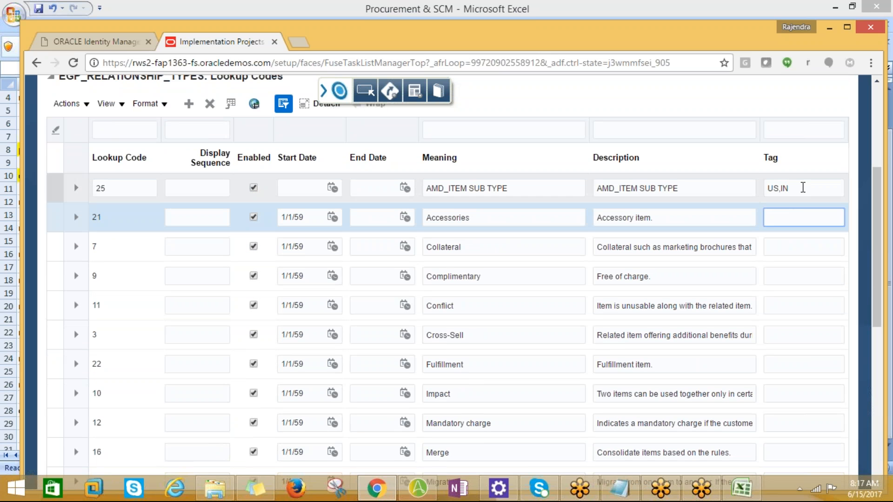
left_click(802, 188)
left_click(777, 217)
left_click(793, 190)
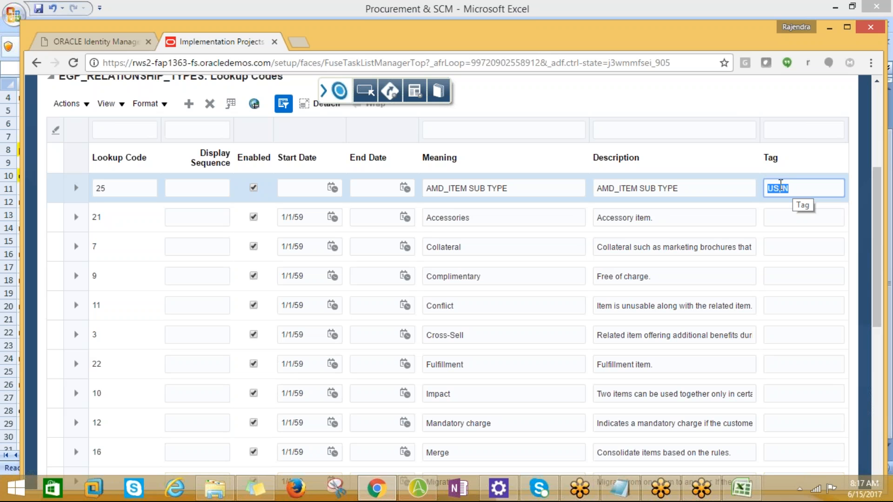
scroll(780, 186, "up", 5)
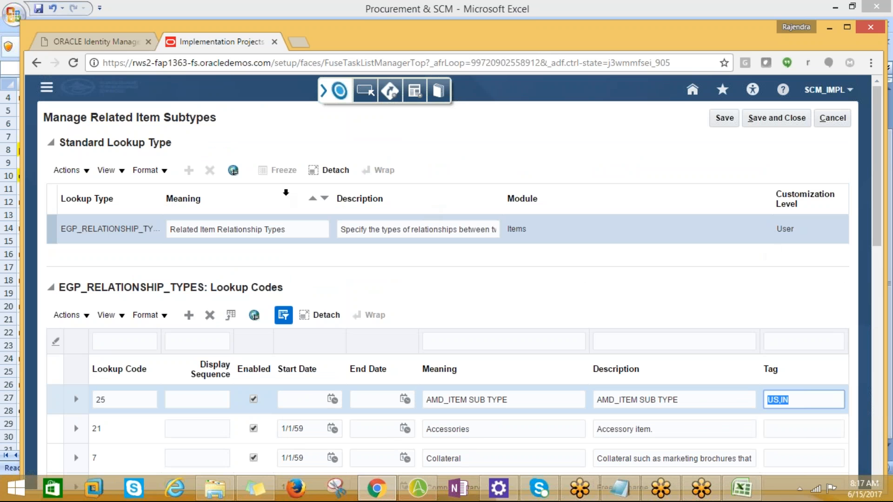
left_click(789, 122)
Step: Switch to Excel, copy the manage item classes entry from cell A26, and return to the browser
key("alt+Tab")
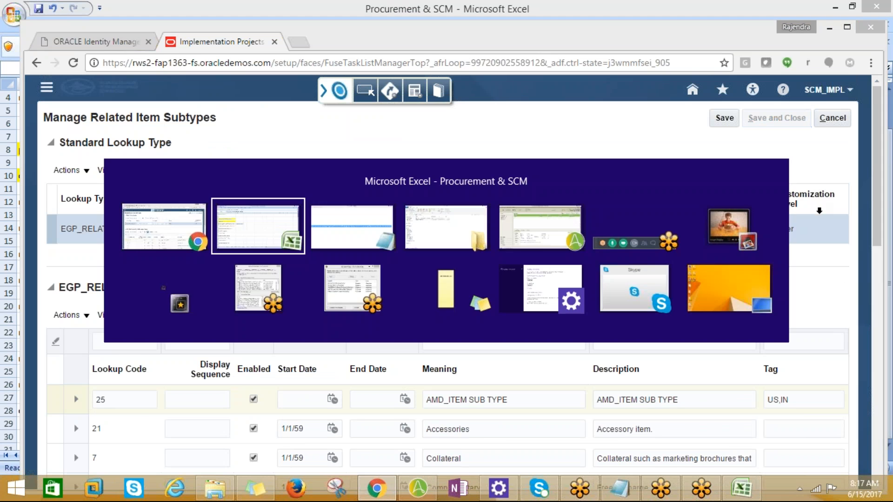
left_click(50, 388)
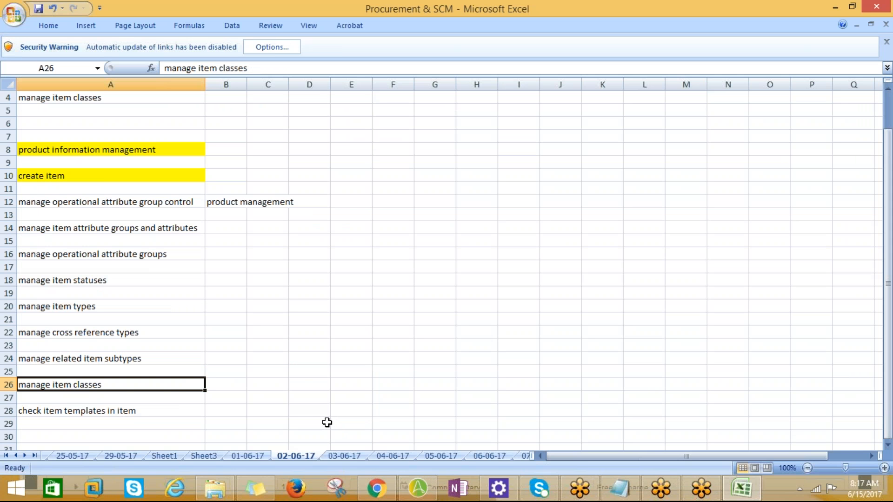
key("ctrl+c")
key("alt+Tab")
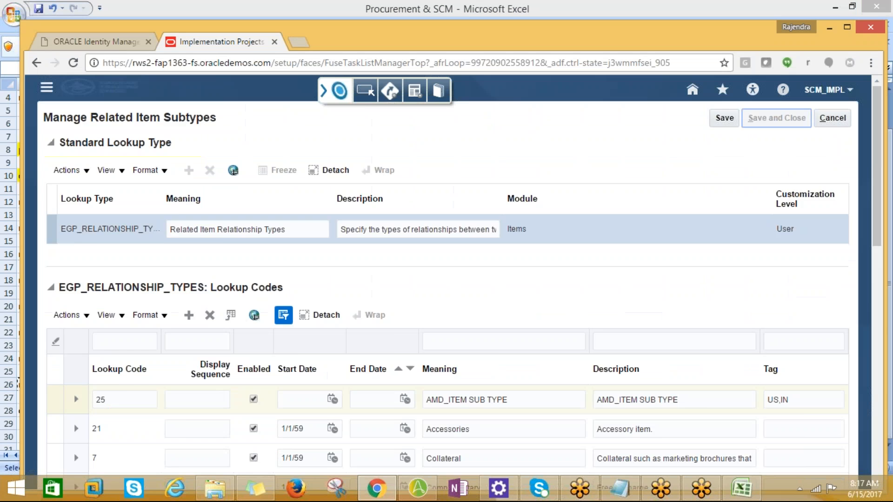
Step: Leave Manage Related Item Subtypes and reopen AMD IMPLEMENTATION PROJECT from the implementation projects list
left_click(841, 119)
left_click(841, 119)
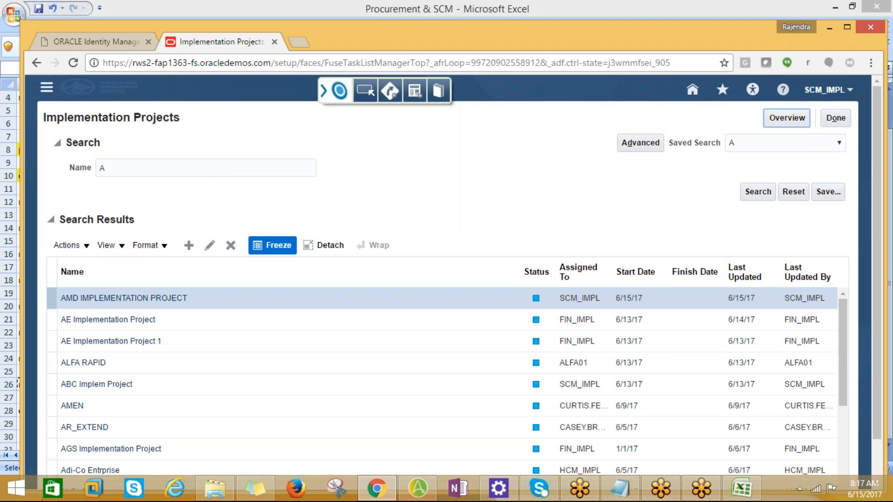
left_click(115, 298)
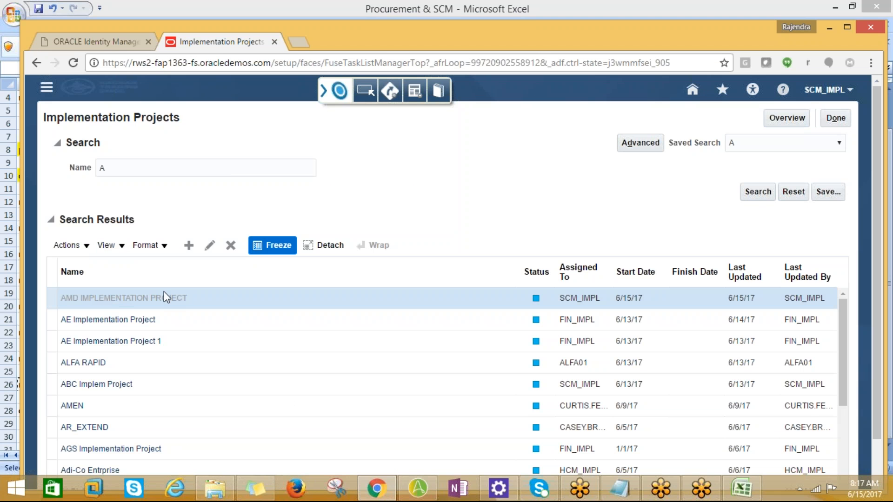
Step: Search the project tasks for manage item classes
left_click(102, 279)
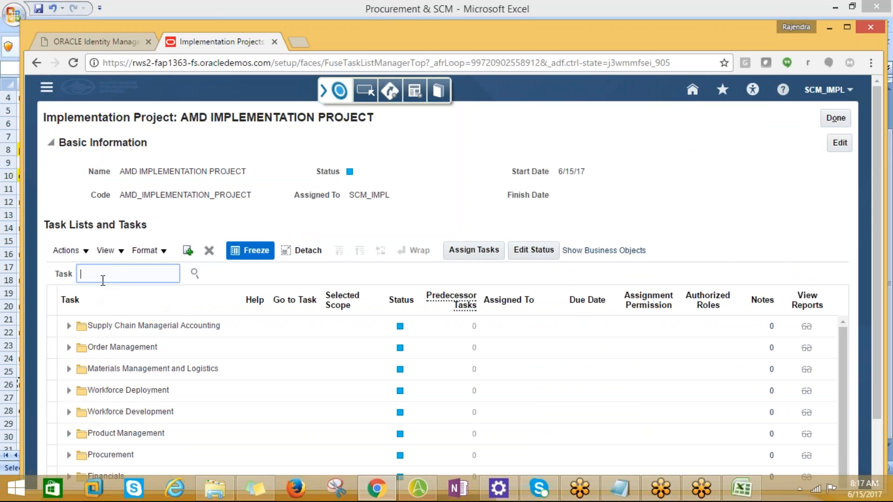
key("alt+Tab")
key("alt+Tab")
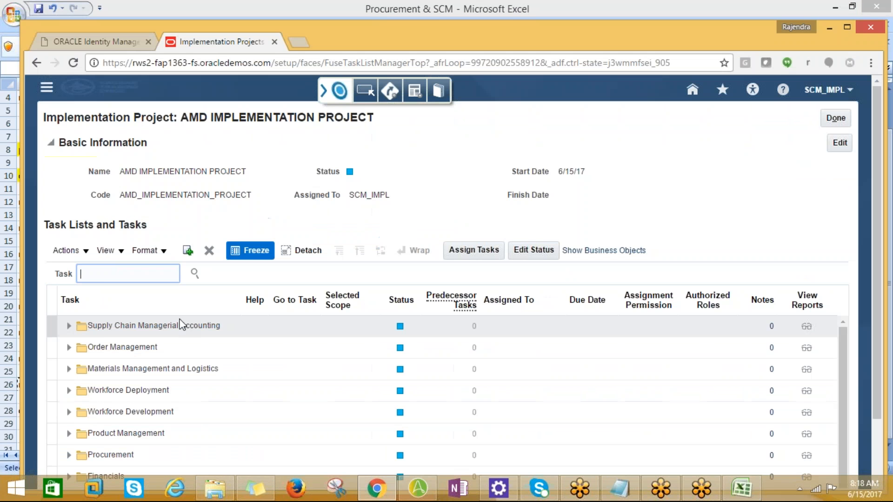
key("ctrl+v")
left_click(194, 273)
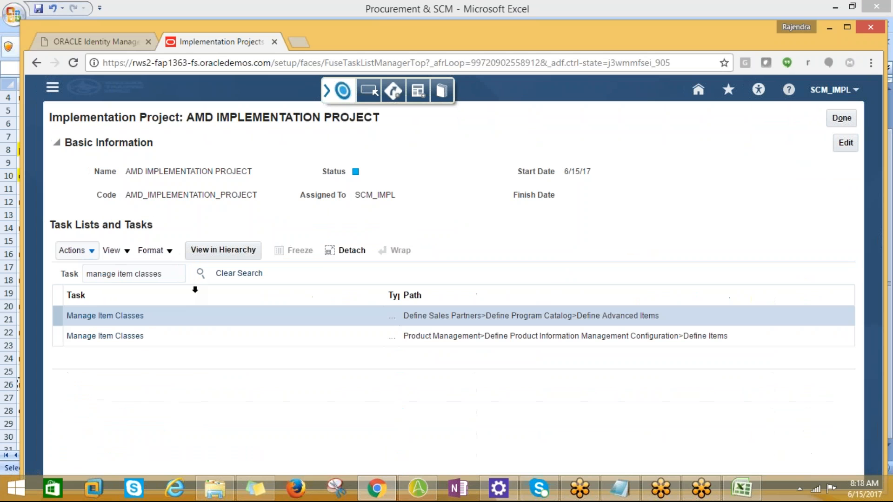
Step: Go to the Manage Item Classes task in the Define Sales Partners path under Define Advanced Items
left_click(105, 316)
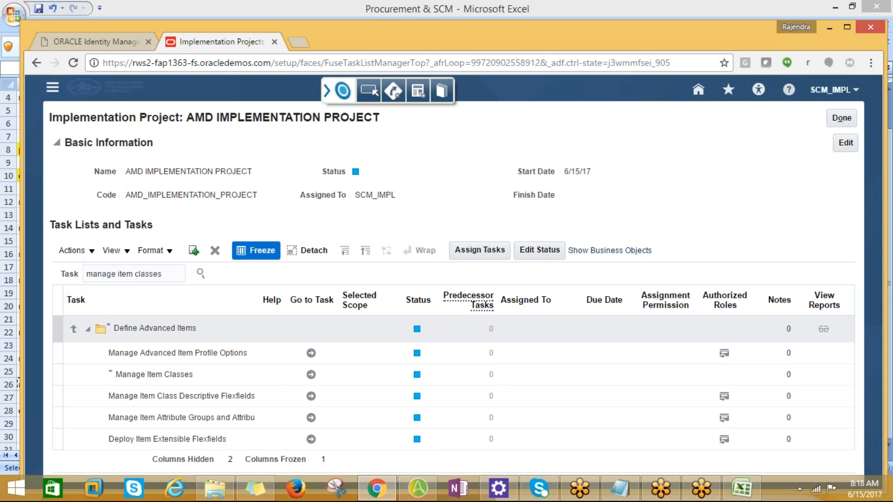
left_click(197, 272)
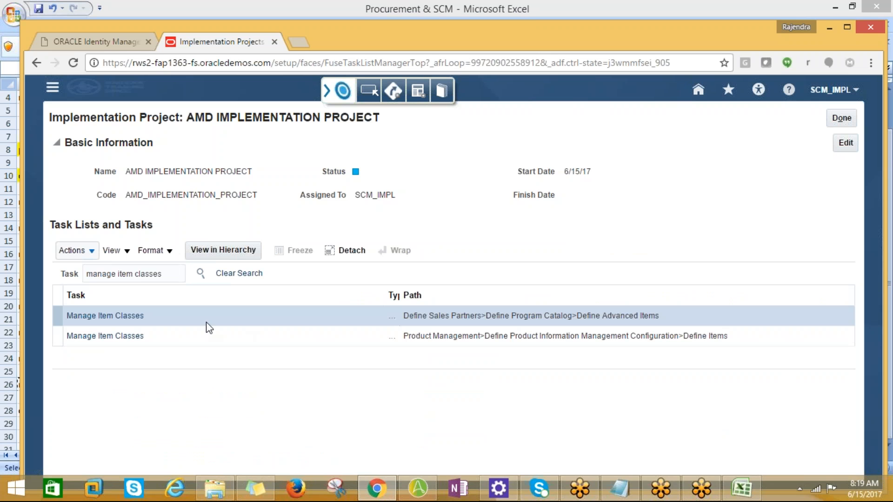
left_click(102, 316)
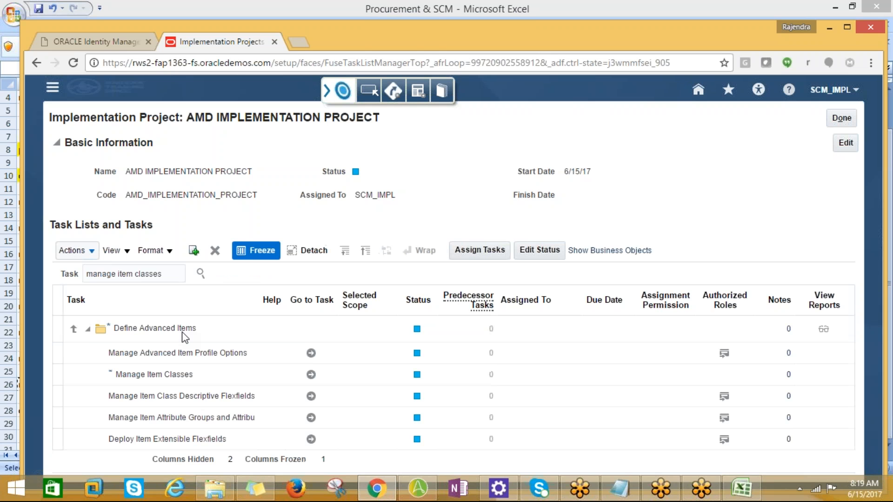
left_click(311, 375)
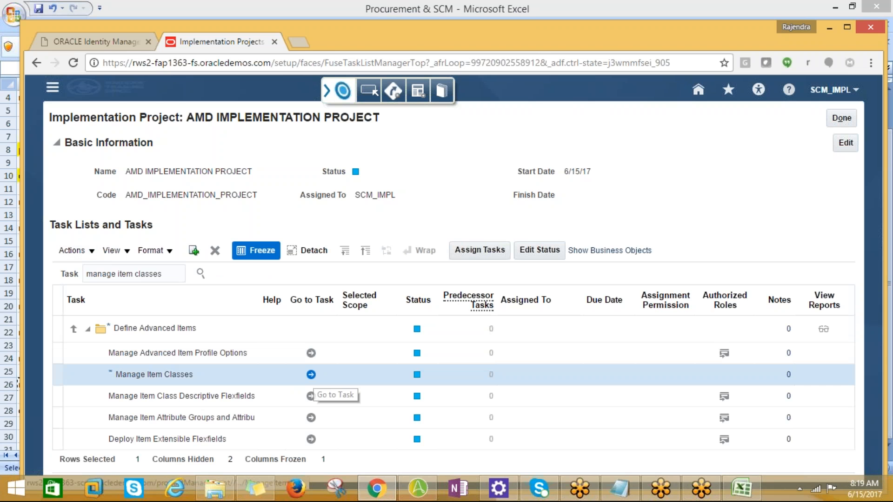
left_click(311, 374)
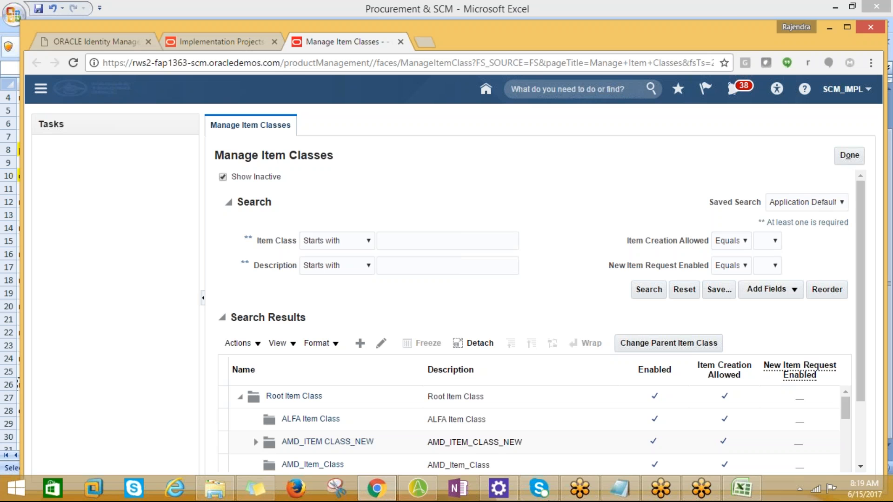
Step: Review the existing item classes under Root Item Class, including the child classes of AMD_ITEM CLASS_NEW
scroll(587, 404, "down", 2)
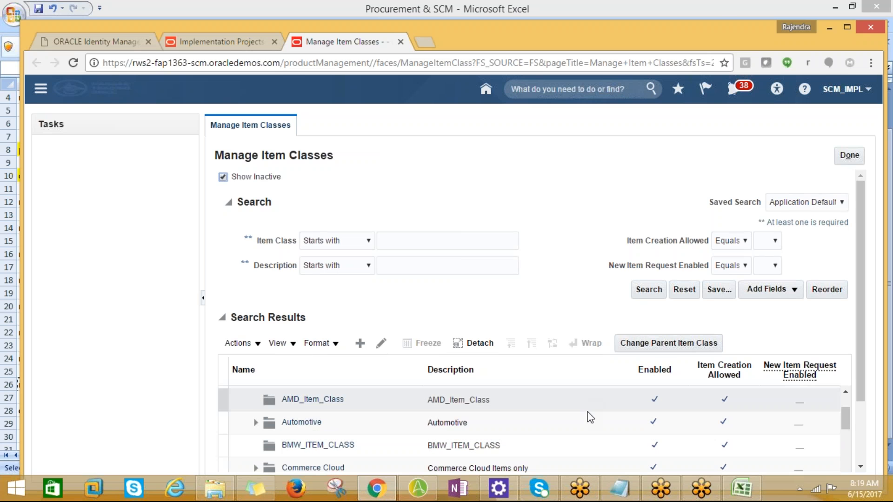
scroll(588, 414, "down", 3)
left_click_drag(843, 424, 845, 400)
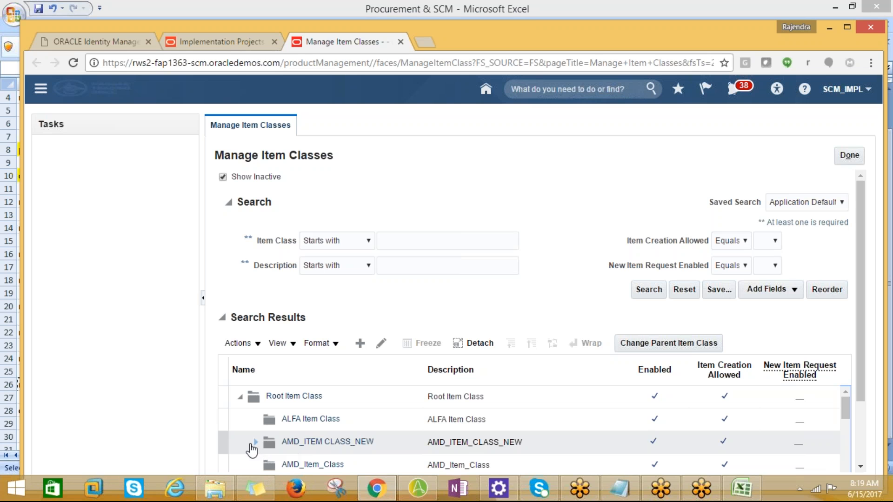
left_click(256, 442)
scroll(346, 451, "down", 2)
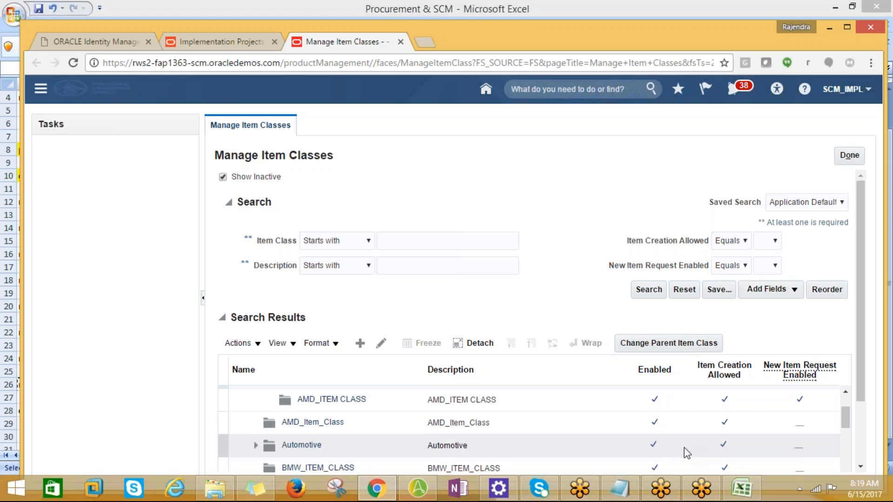
scroll(666, 454, "up", 2)
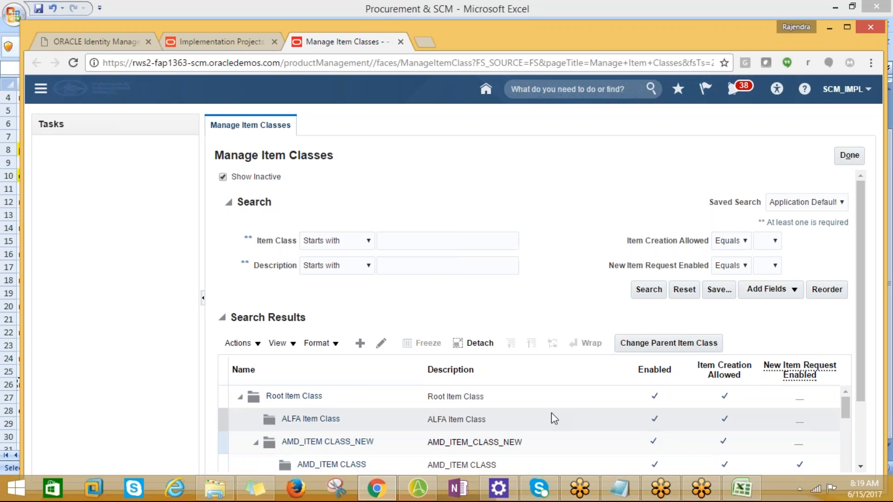
Step: Start a new item class under Root Item Class and name it AMD_ITEM CLASS_HARDWARE
left_click(360, 346)
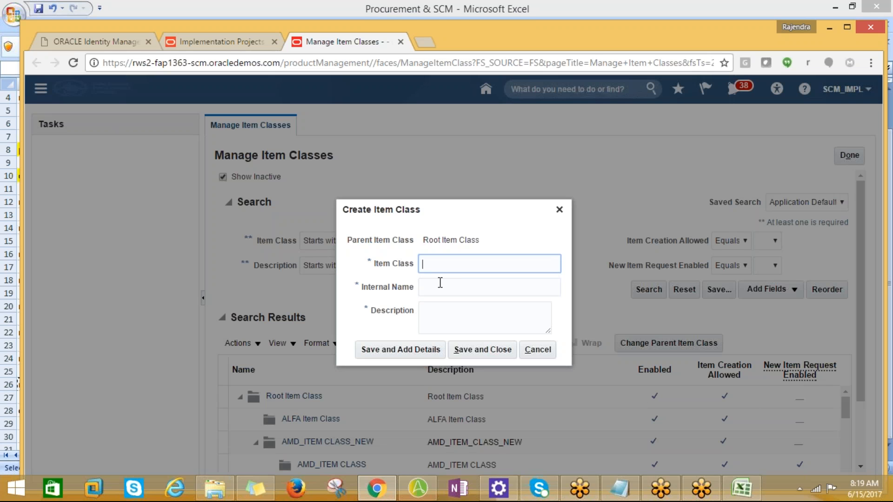
type("AMD_")
type("ITEM CLASS")
type("A")
key("BackSpace")
type("HARDWARE")
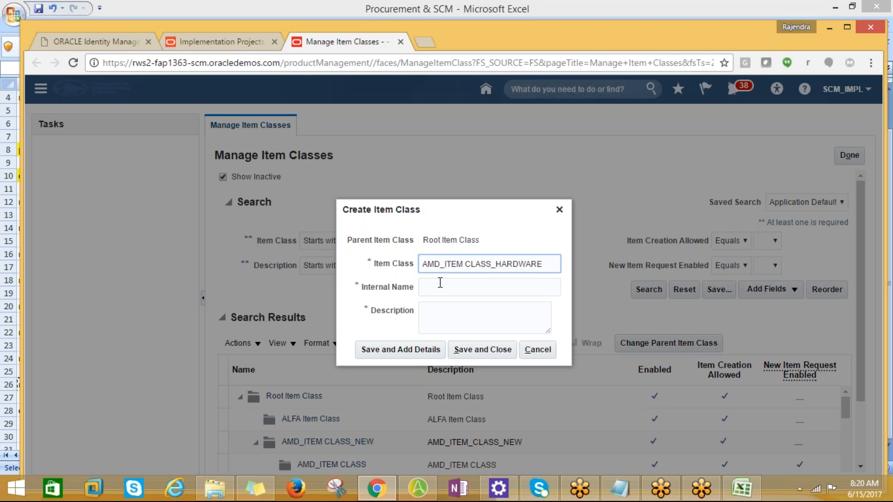
Step: Copy the item class name into the internal name and description, and try to save and close the new class
left_click_drag(548, 263, 421, 264)
key("ctrl+c")
left_click(435, 290)
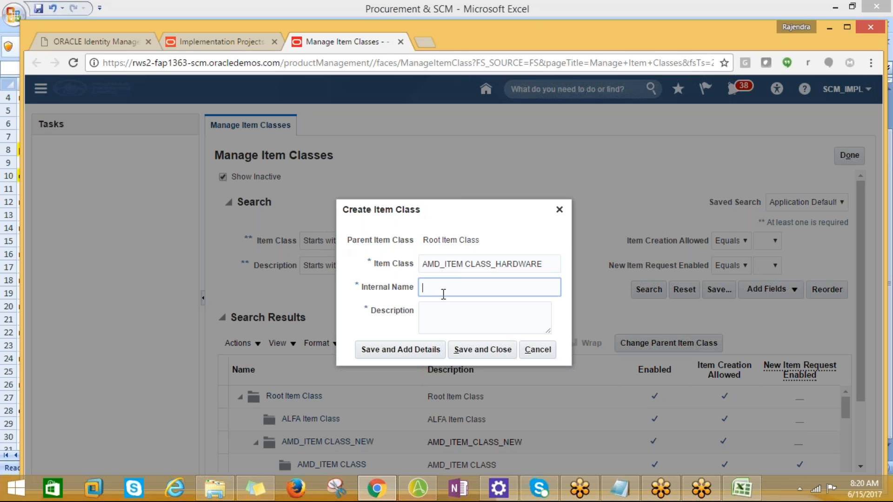
key("ctrl+v")
key("ctrl+v")
left_click(444, 310)
key("ctrl+v")
left_click(479, 354)
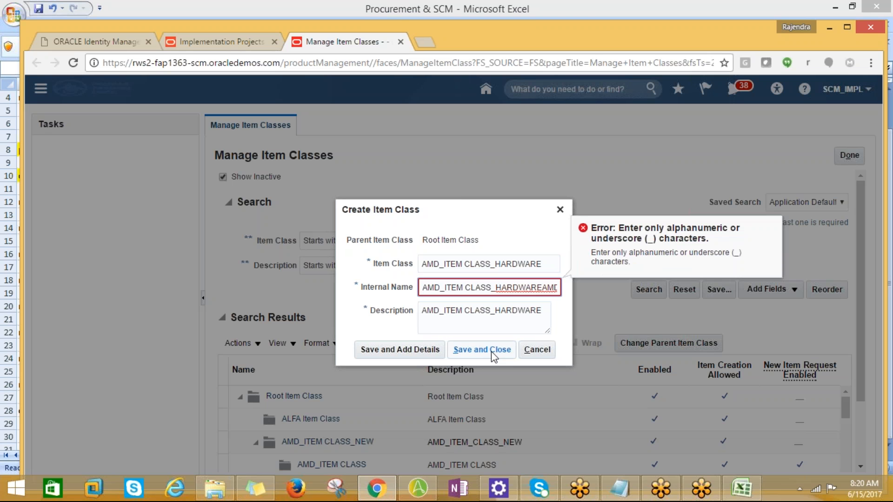
Step: Replace the internal name with AMDITEMCLASSHARDWARE and save the new item class, continuing to its details
left_click_drag(422, 287, 589, 282)
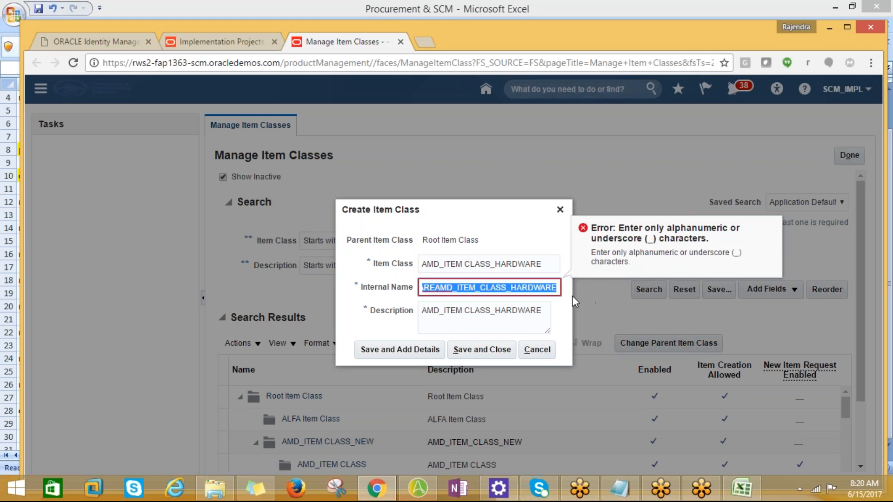
key("BackSpace")
left_click(535, 263)
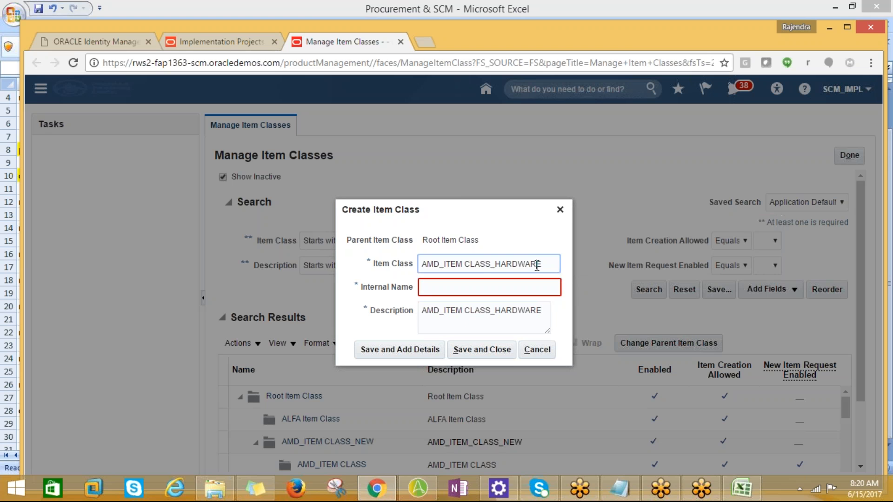
key("Tab")
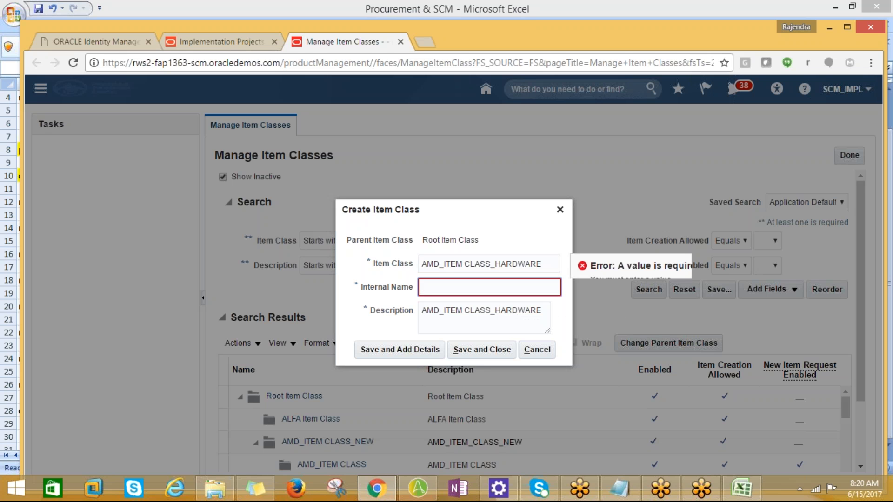
type("AMDITEMCLA")
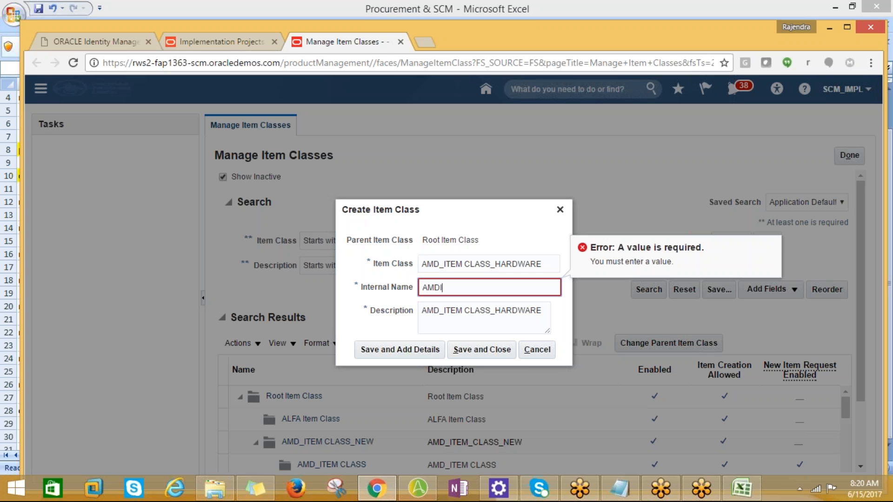
type("SSHARDWARE")
key("Tab")
left_click(398, 356)
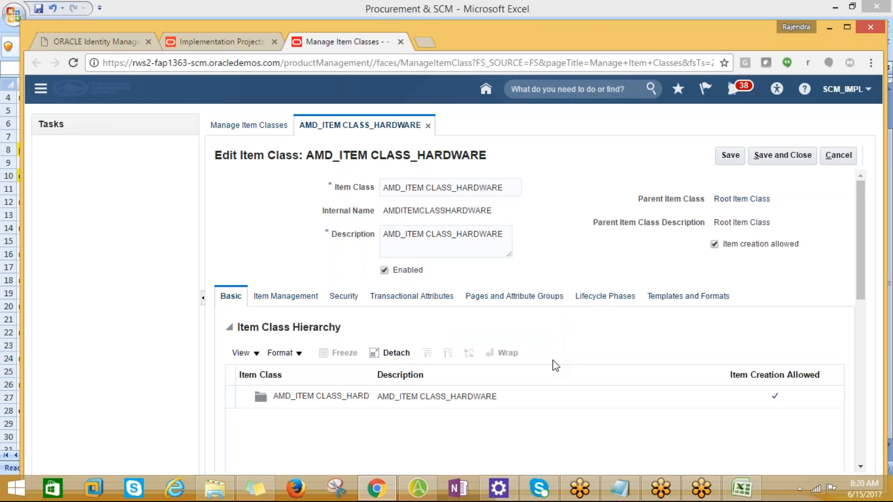
scroll(546, 383, "down", 5)
scroll(550, 390, "down", 3)
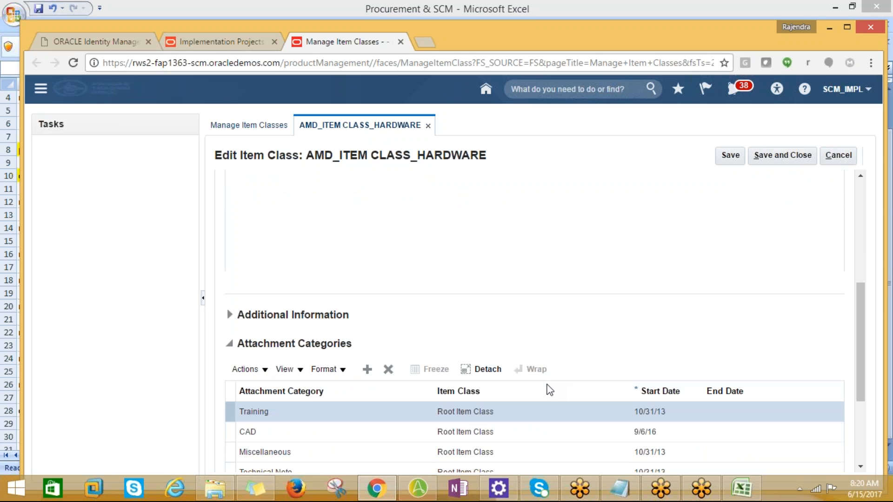
Step: Switch to Excel and copy the task name "check item templates in item" from cell A28
key("alt+Tab")
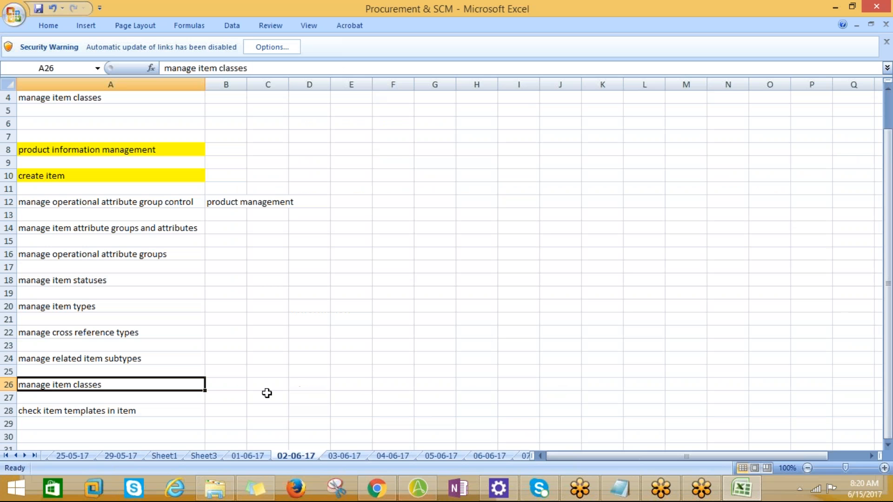
left_click(54, 423)
key("Up")
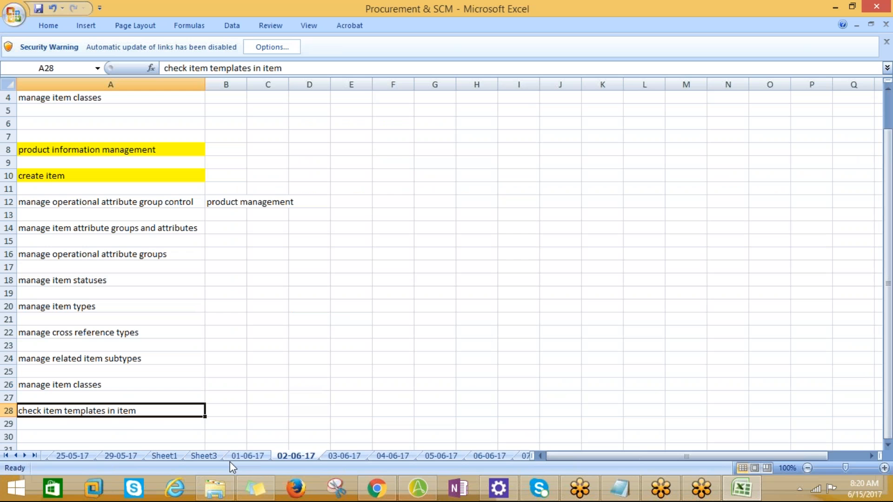
key("ctrl+c")
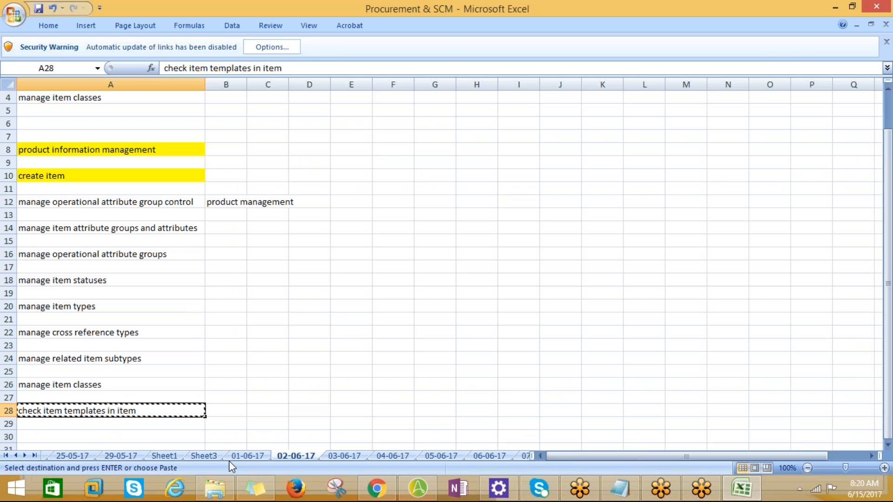
Step: Return to the browser, save and close AMD_ITEM CLASS_HARDWARE, and search the project's tasks for "check item templates in item"
key("alt+Tab")
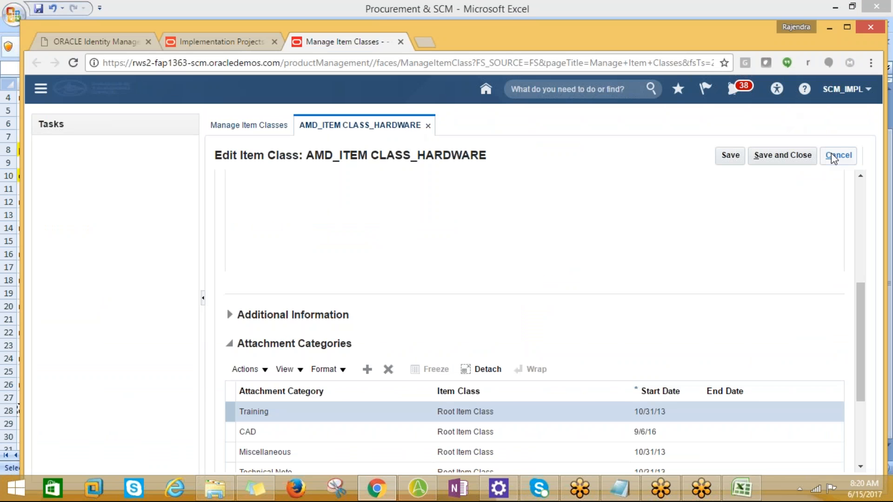
left_click(780, 160)
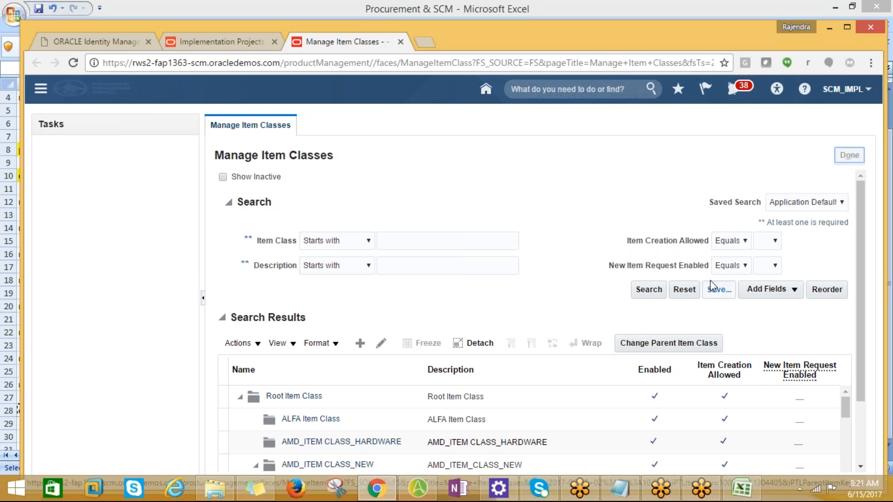
left_click_drag(173, 275, 29, 275)
key("ctrl+v")
left_click(201, 275)
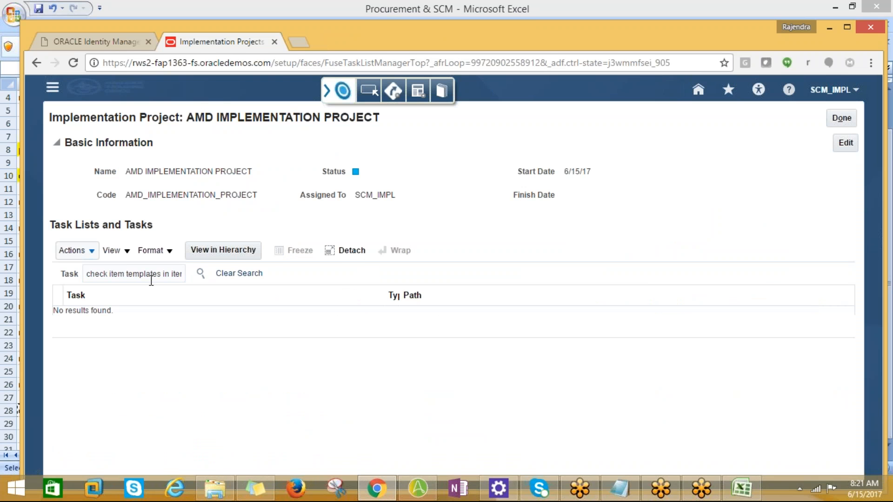
Step: Shorten the task search term to "check item templates%" and run the search
left_click_drag(168, 273, 183, 273)
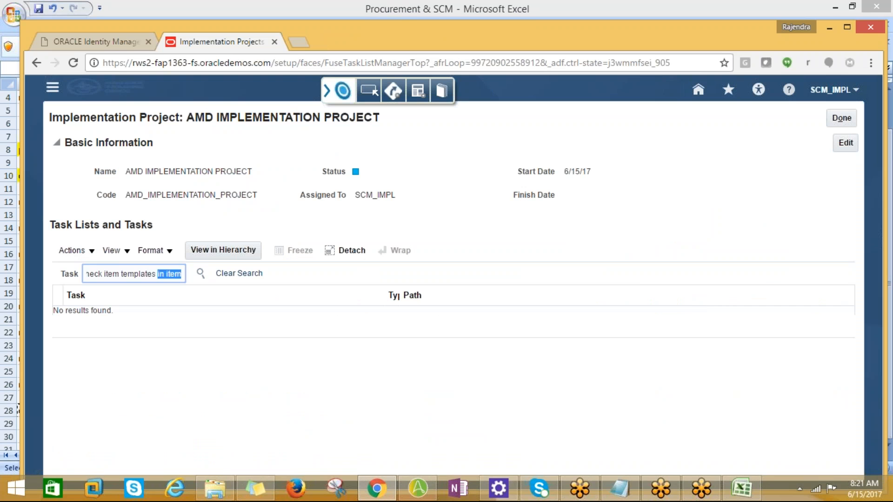
key("BackSpace")
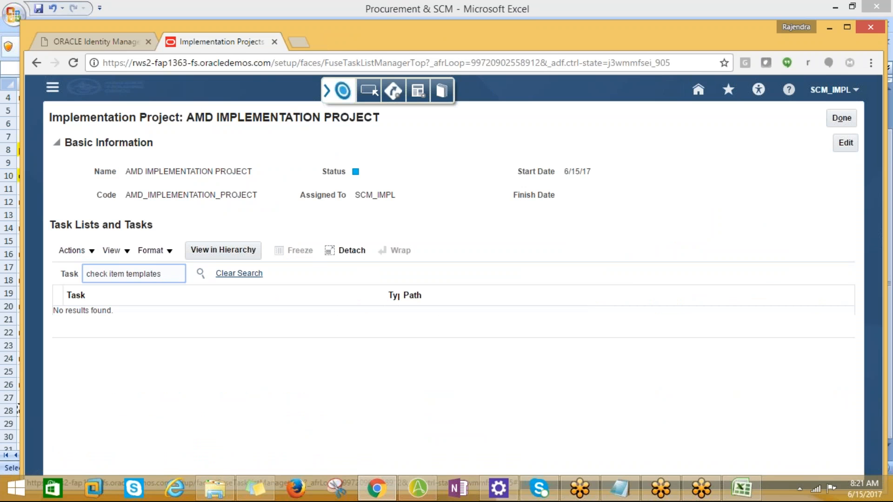
type("%")
left_click(202, 274)
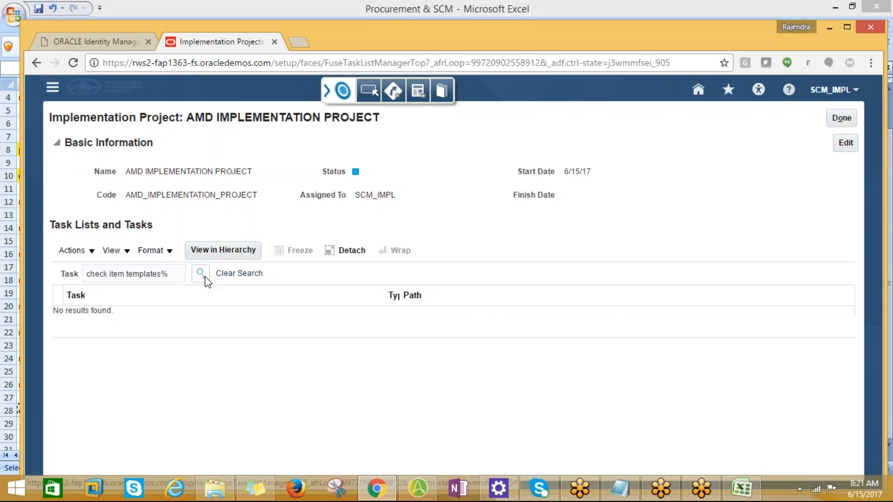
Step: Replace the search term with "Item%Temp%" and search the implementation project's tasks
left_click(110, 277)
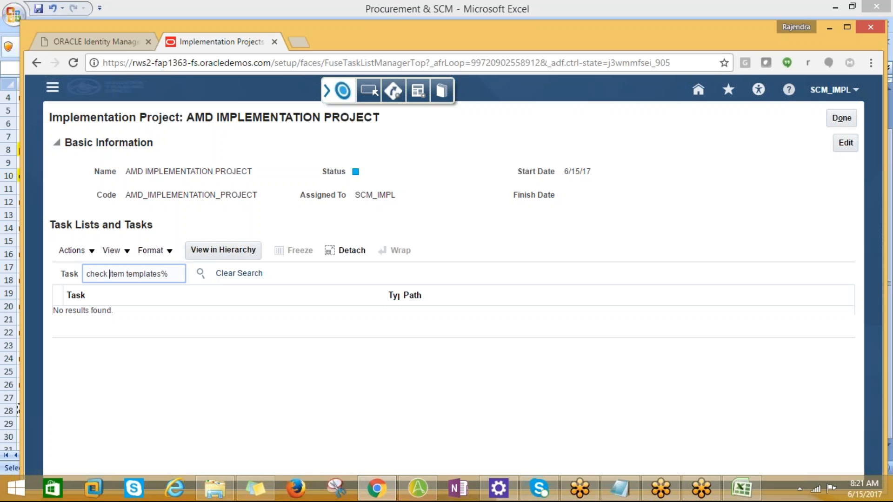
left_click_drag(181, 276, 7, 267)
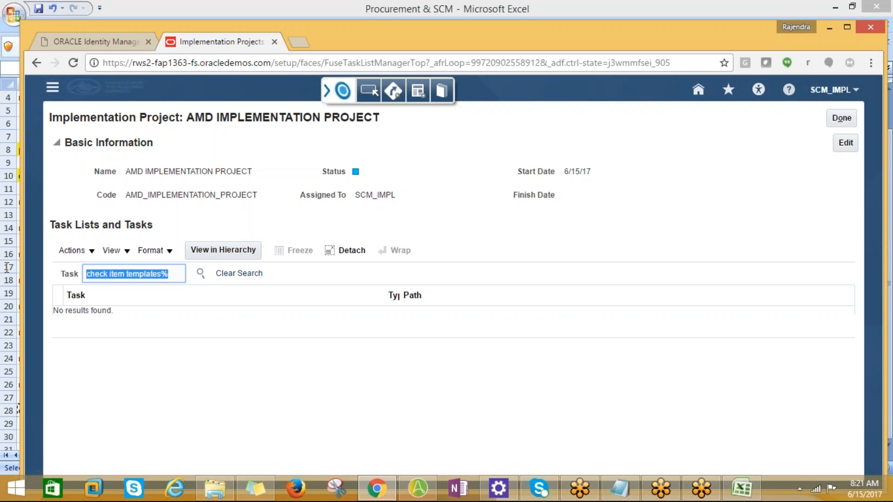
type("ITEM")
key("BackSpace")
key("BackSpace")
type("e")
key("BackSpace")
key("BackSpace")
type("tem")
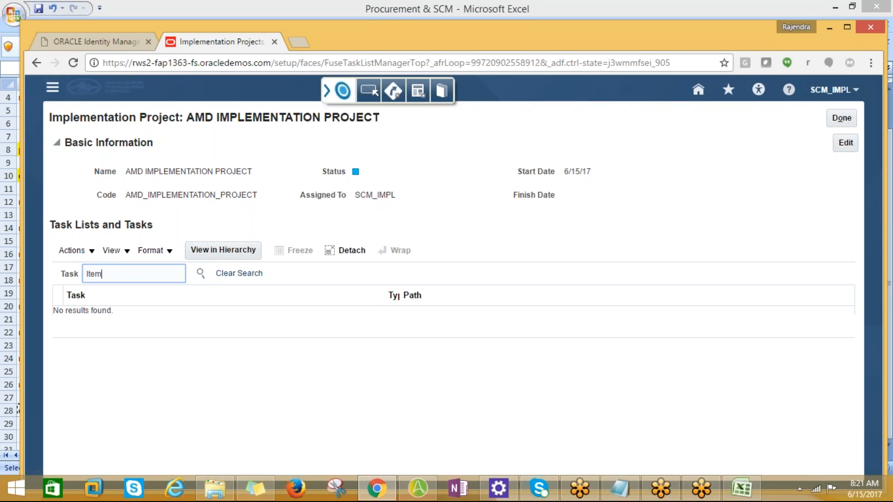
type("%Temp%")
left_click(201, 273)
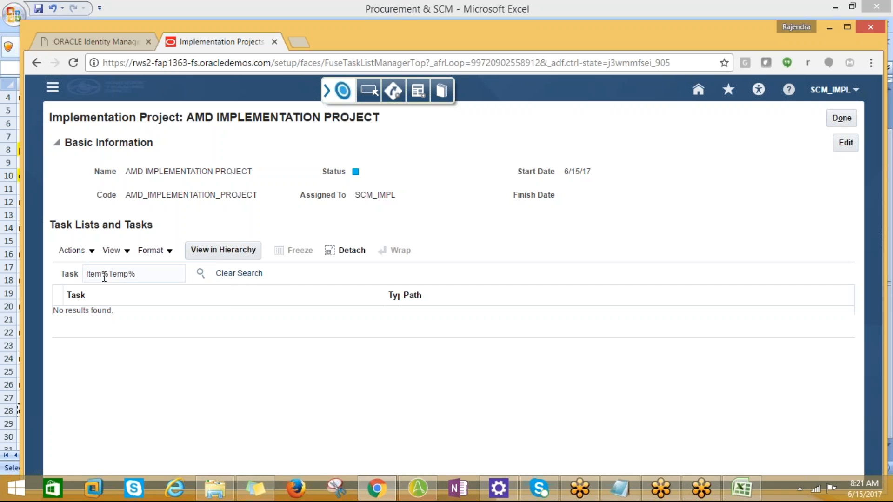
Step: Add a leading wildcard to search the tasks for "%Item%Temp%"
left_click(87, 274)
type("%")
left_click(201, 274)
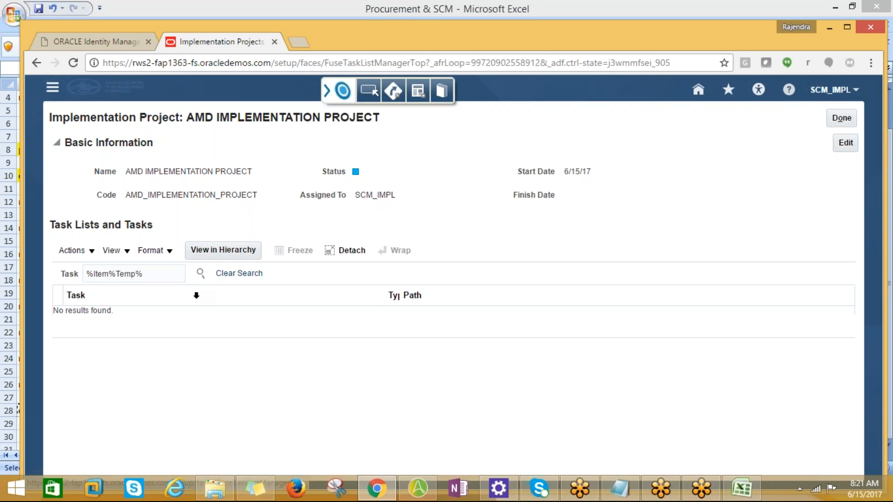
Step: Change the second word to lowercase and search the tasks for "%Item%temp%"
left_click(156, 274)
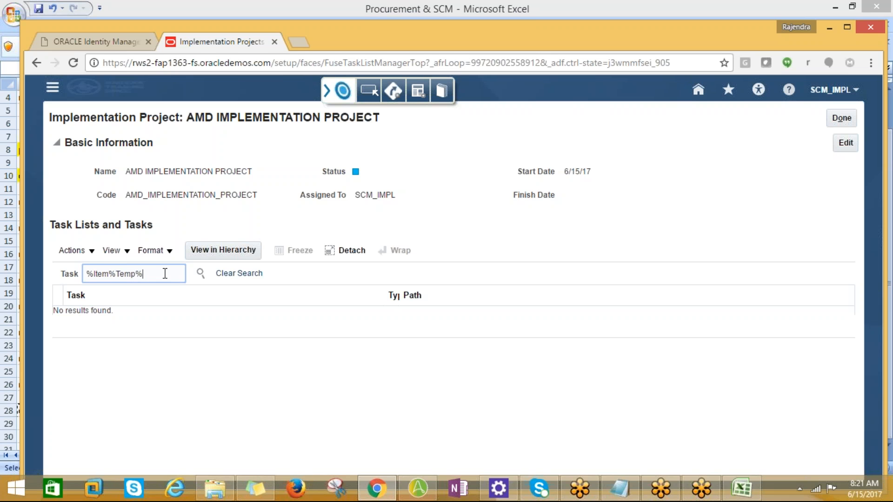
left_click_drag(165, 273, 102, 270)
left_click(119, 275)
type("=")
key("BackSpace")
key("BackSpace")
left_click(200, 273)
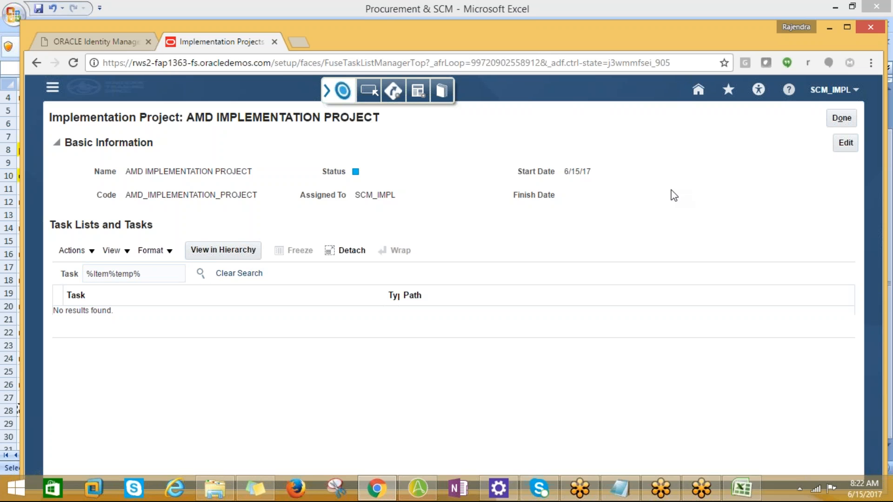
Step: Switch to Excel and color the "check item templates in item" text in cell A28 red
key("alt+Tab")
left_click(39, 27)
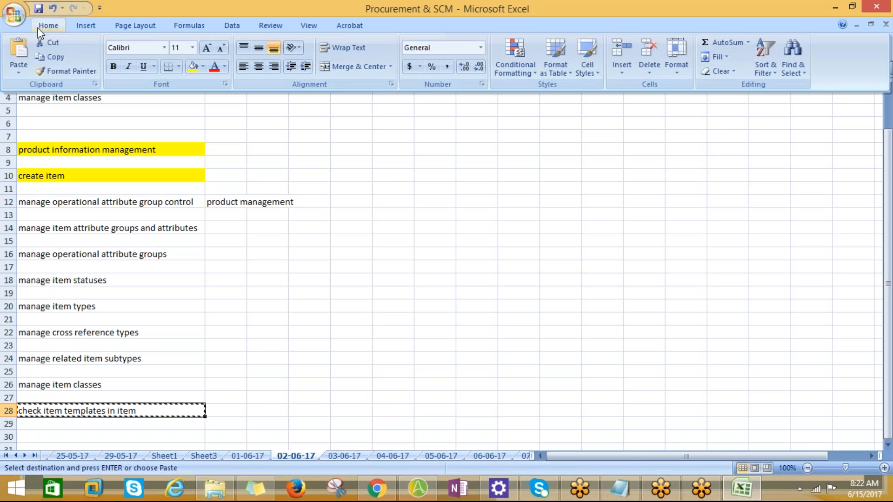
left_click(214, 68)
left_click(241, 371)
scroll(186, 389, "down", 1)
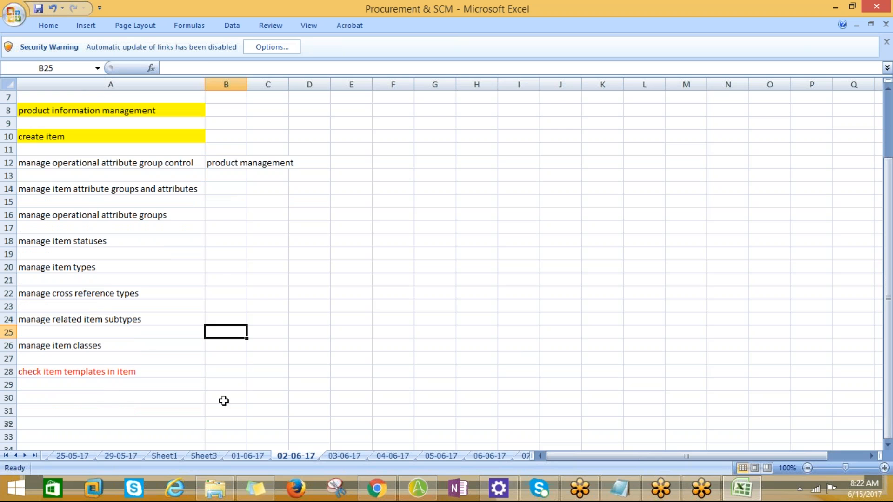
Step: Copy the highlighted "create item" entry from cell A10
left_click(73, 146)
left_click(73, 138)
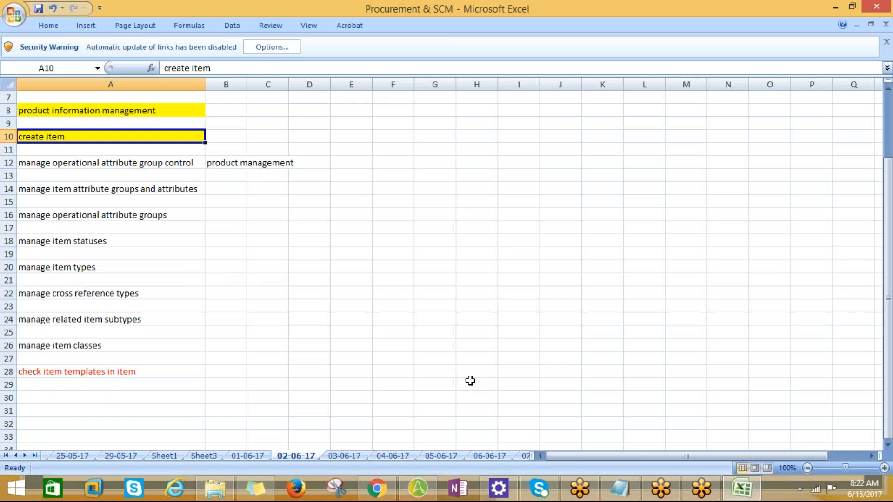
key("ctrl+c")
Step: Return to the browser, reopen AMD IMPLEMENTATION PROJECT from the project list, and search its tasks for "create item"
key("alt+Tab")
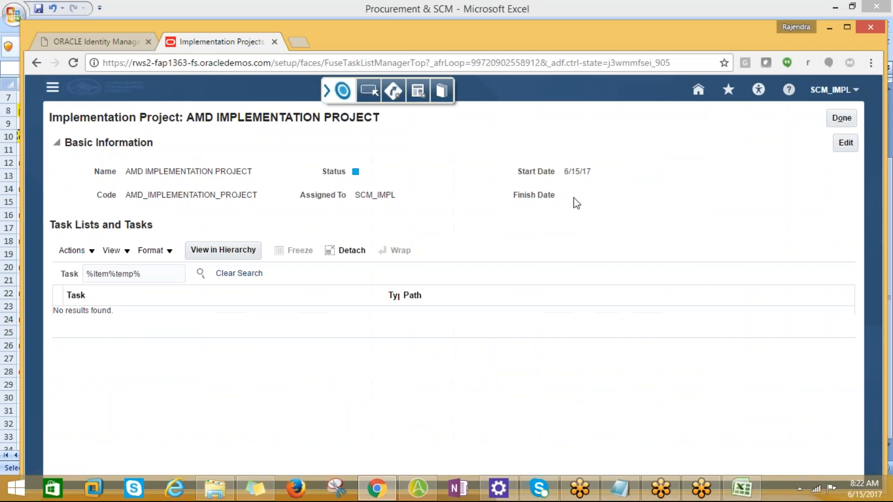
left_click(839, 120)
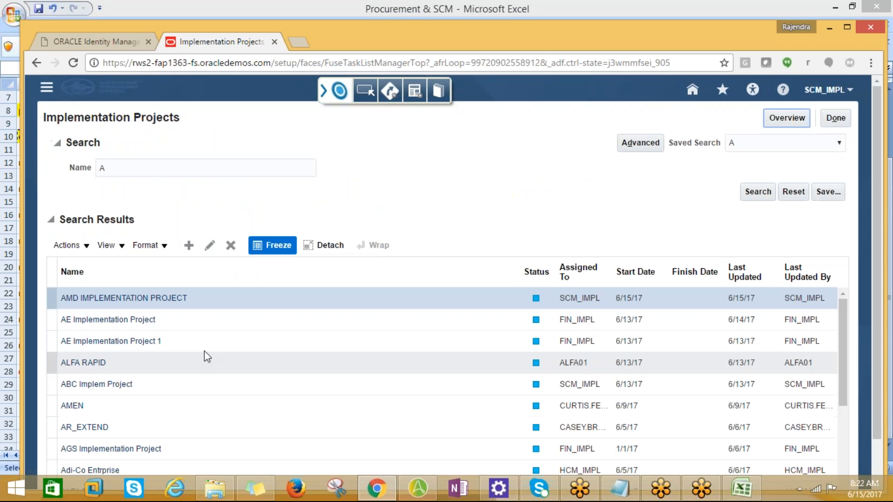
left_click(142, 170)
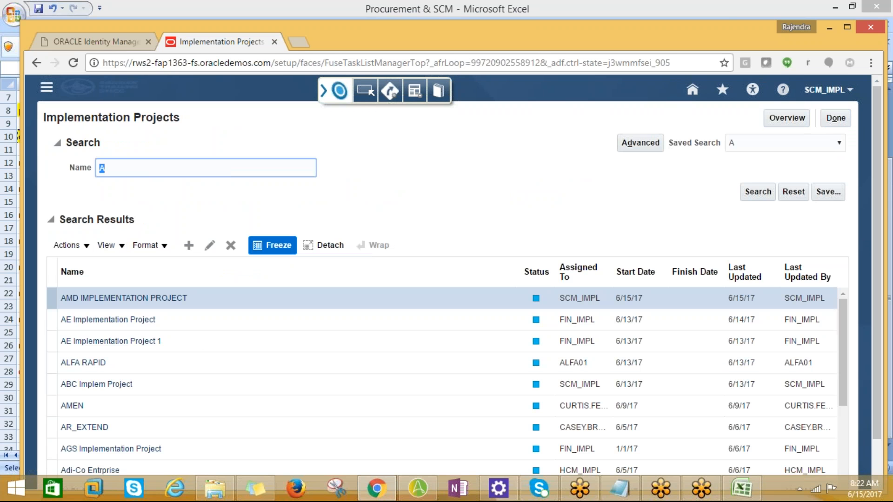
left_click(105, 301)
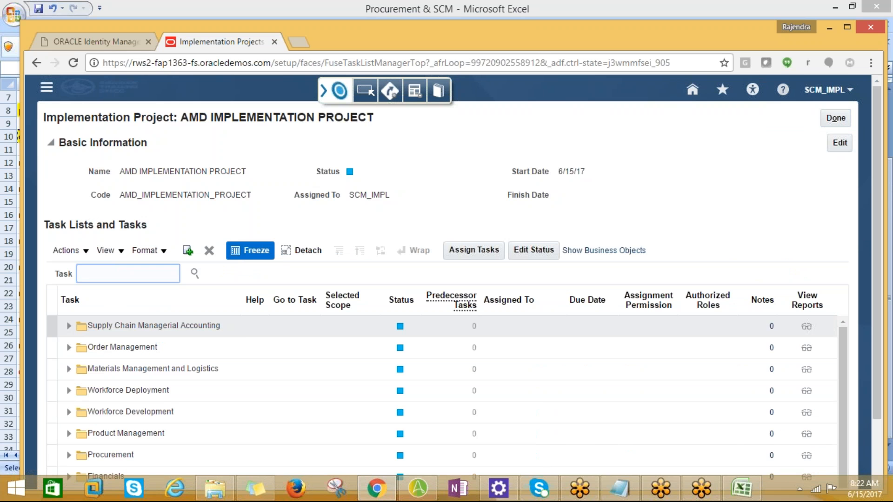
type("create item")
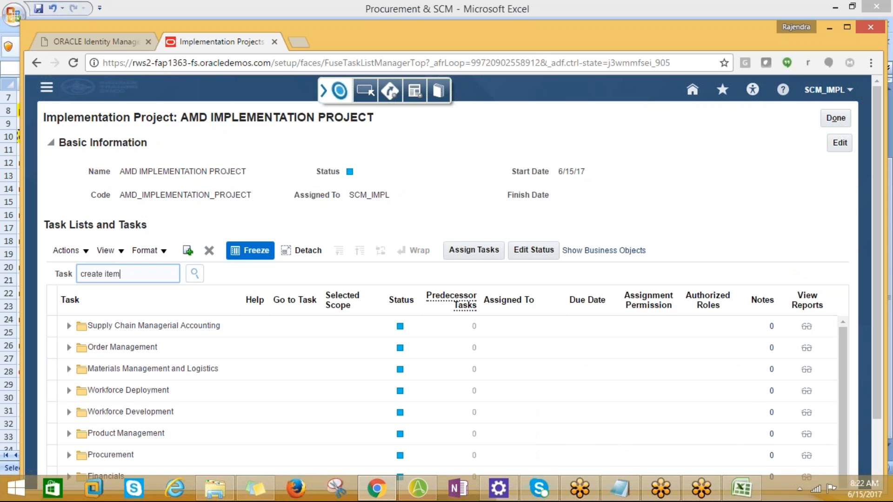
key("Return")
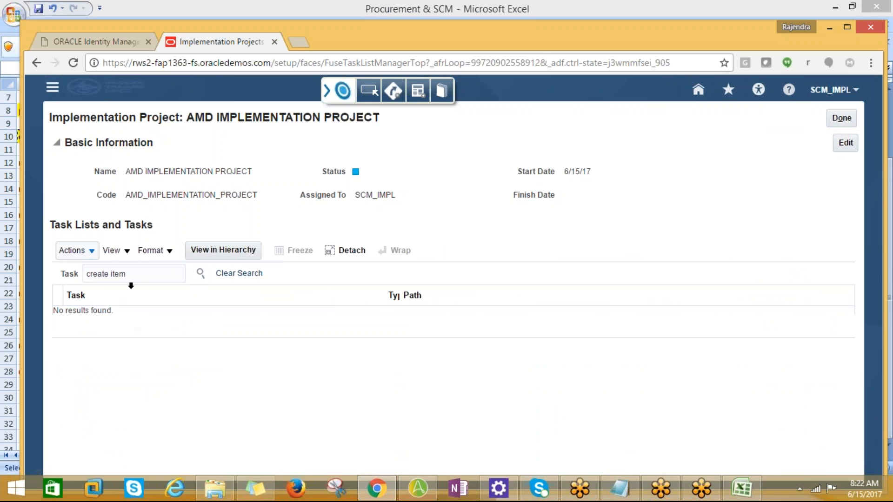
Step: Search the project's tasks for "item%" and look through the list for an item creation task
left_click_drag(137, 274, 85, 275)
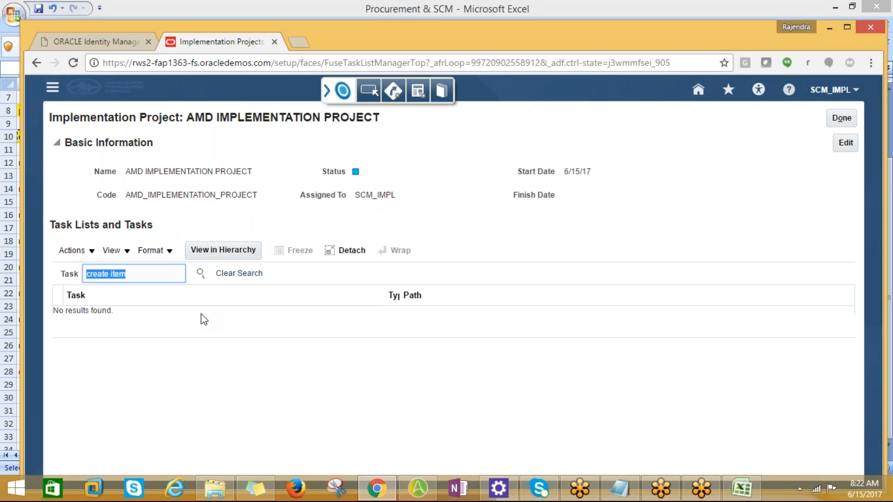
type("item%")
left_click(200, 274)
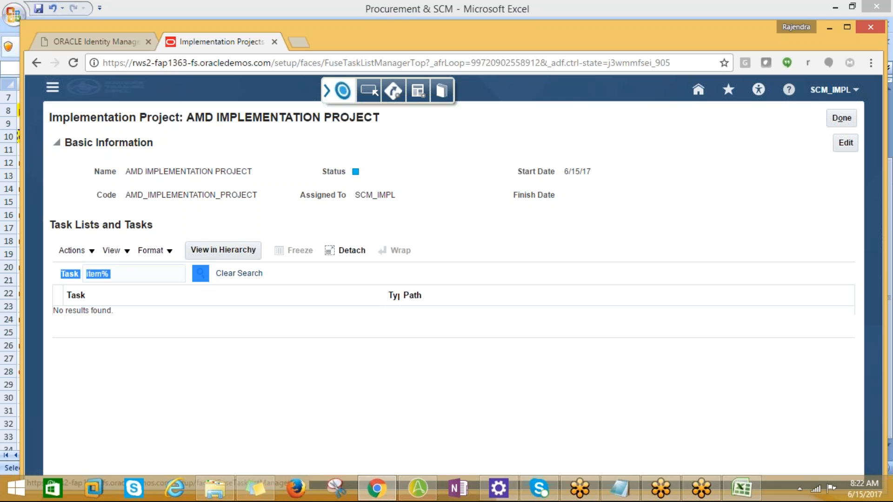
scroll(225, 377, "down", 5)
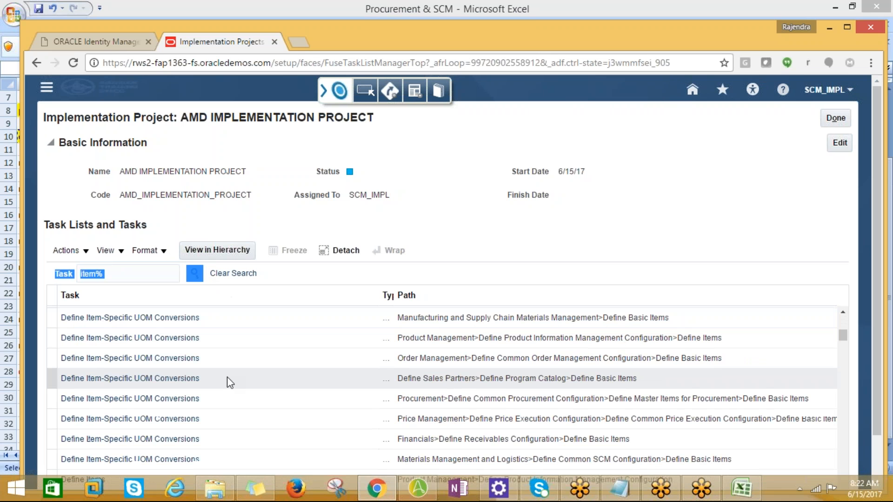
scroll(246, 410, "down", 5)
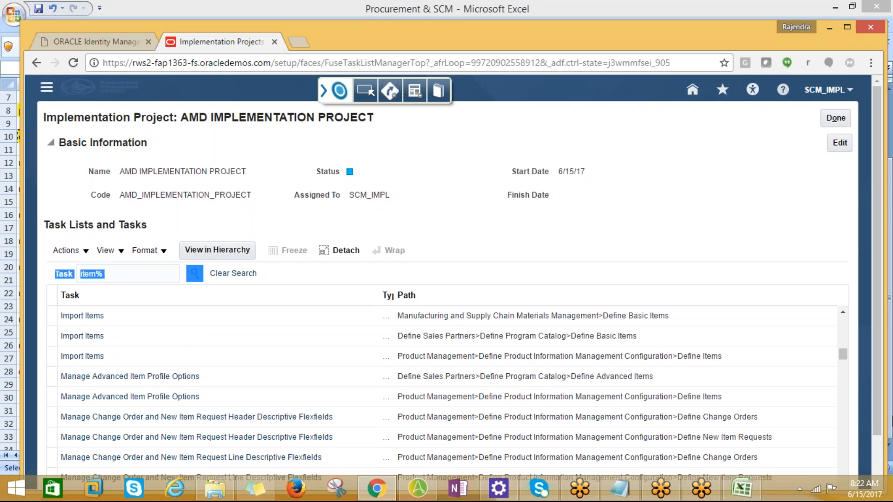
Step: Look further through the project's "item%" task results for an item creation task
left_click_drag(843, 354, 844, 331)
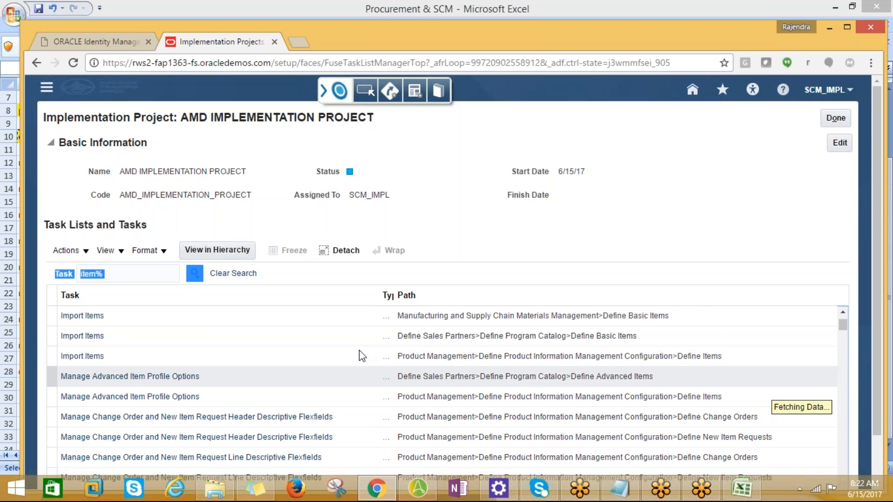
left_click_drag(877, 410, 877, 455)
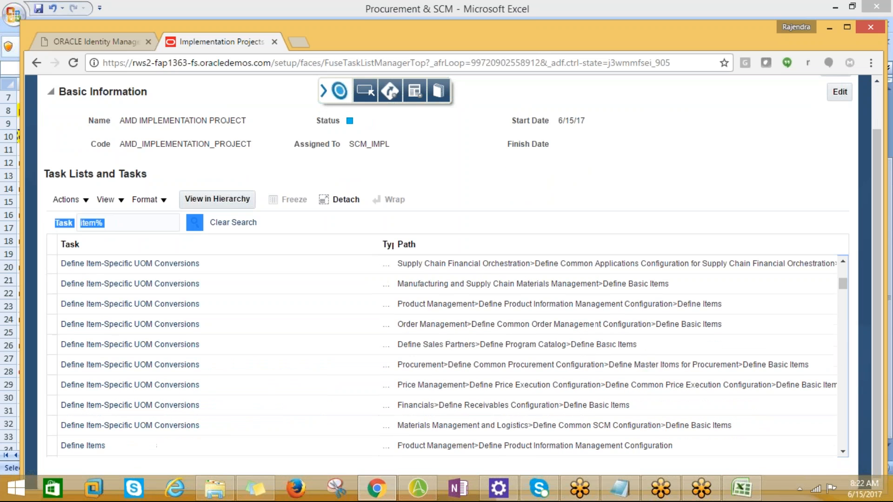
left_click_drag(841, 285, 842, 325)
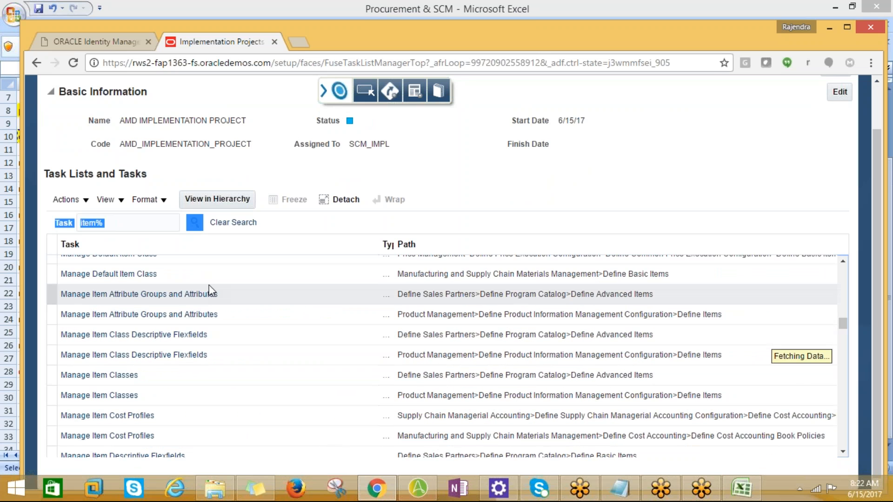
Step: Search the implementation project's tasks for "Create%"
left_click(119, 224)
type("Crea")
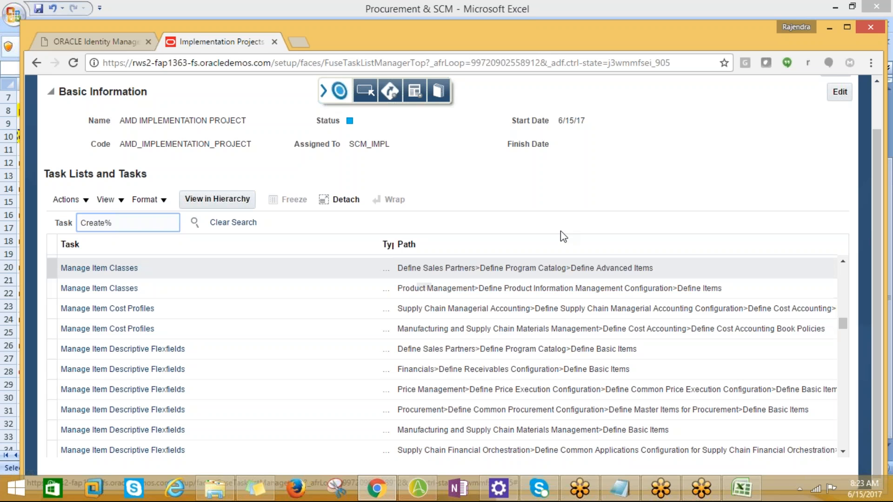
left_click(195, 223)
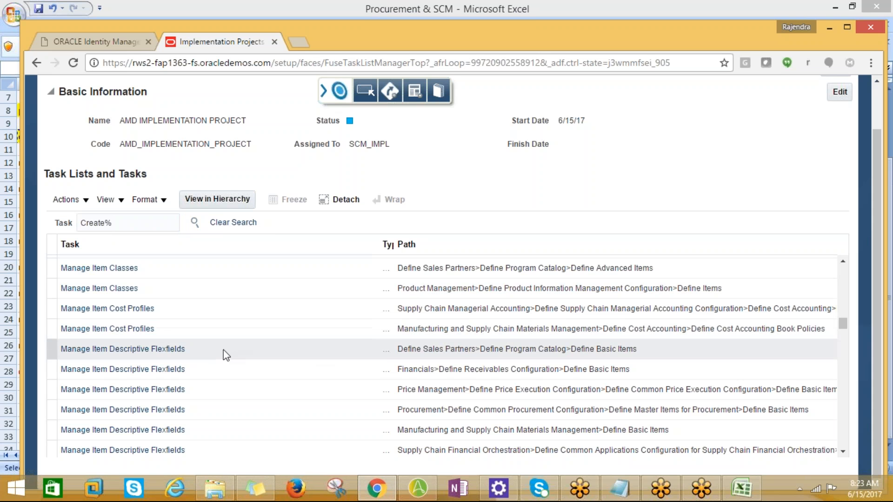
scroll(223, 349, "down", 4)
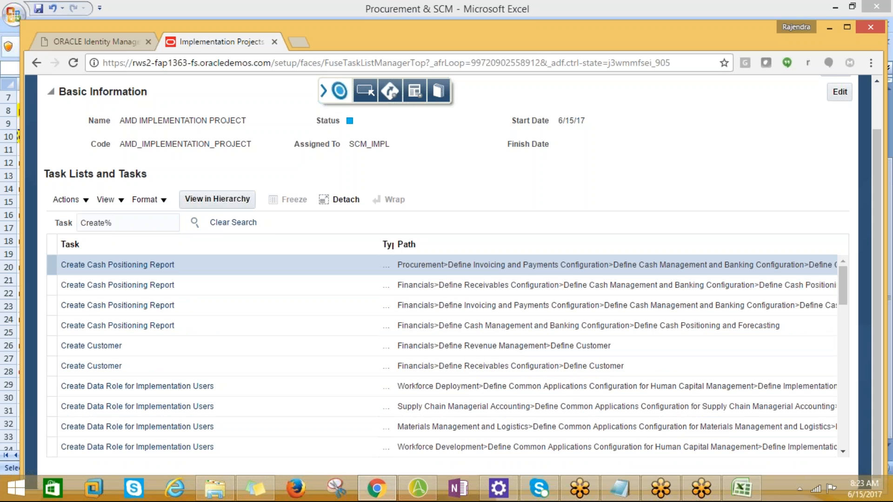
Step: Narrow the project's task search to "Create%Item%"
left_click(127, 224)
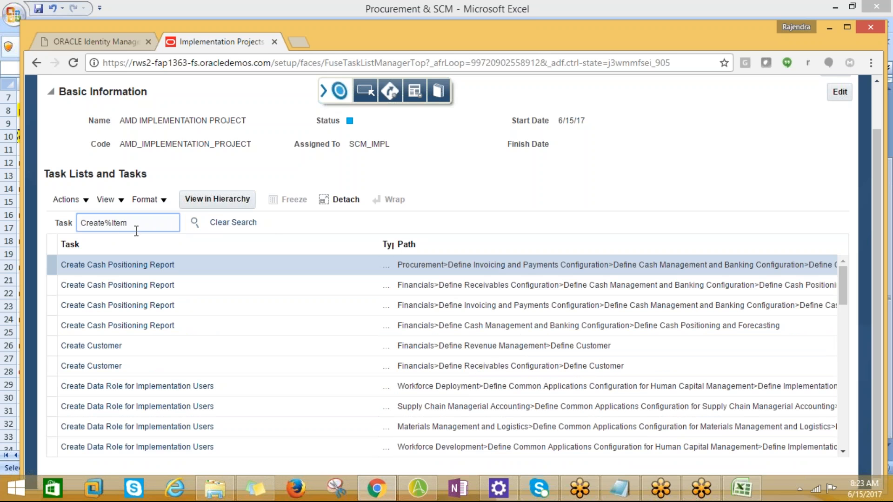
type("Item%")
left_click(194, 222)
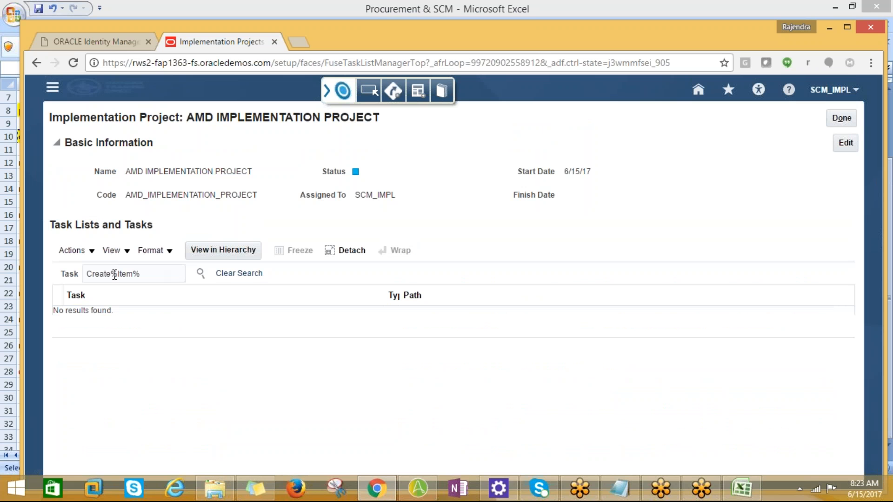
Step: Search the project's tasks for "Mana%Item%" and look through the results for a task that handles item creation
double_click(110, 274)
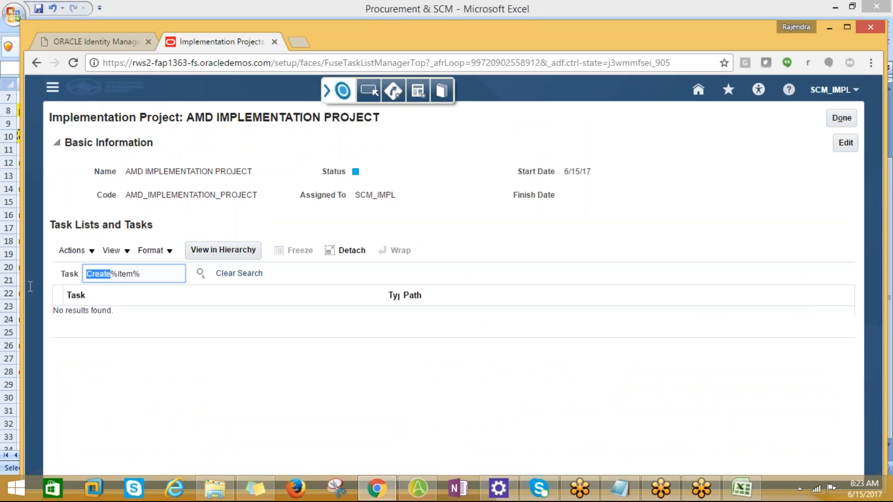
key("BackSpace")
type("Mana")
left_click(197, 272)
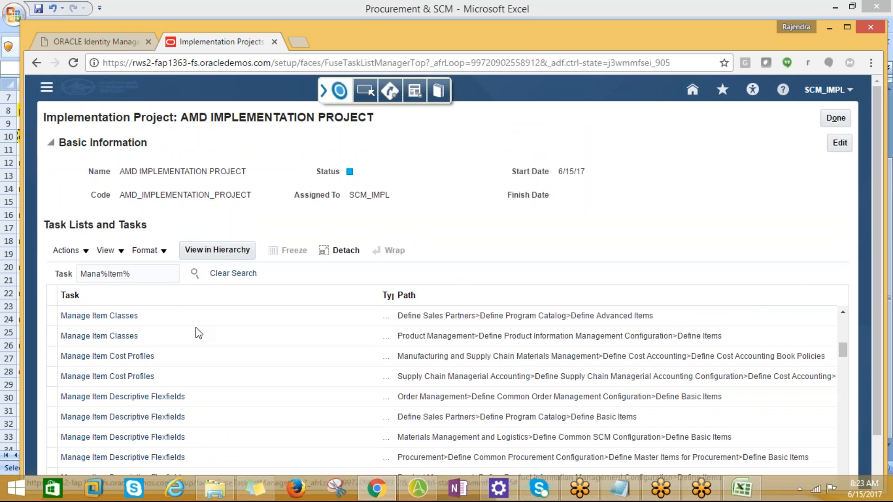
scroll(259, 397, "down", 3)
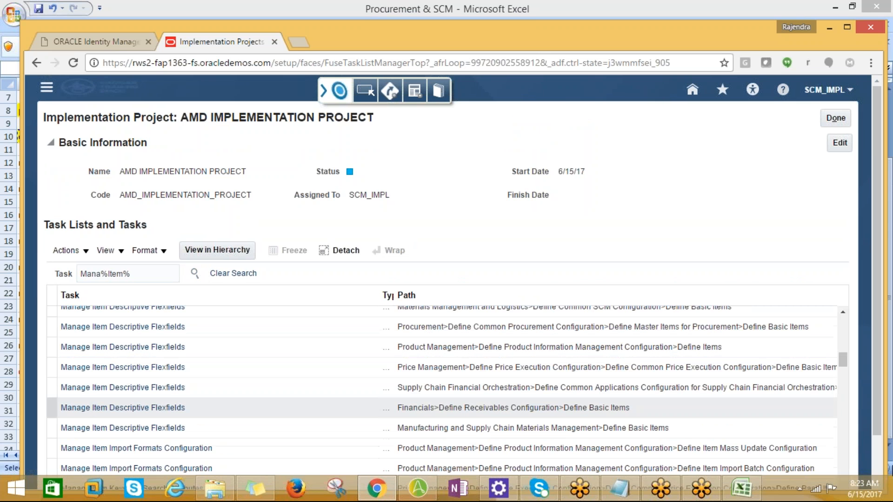
left_click_drag(876, 410, 875, 455)
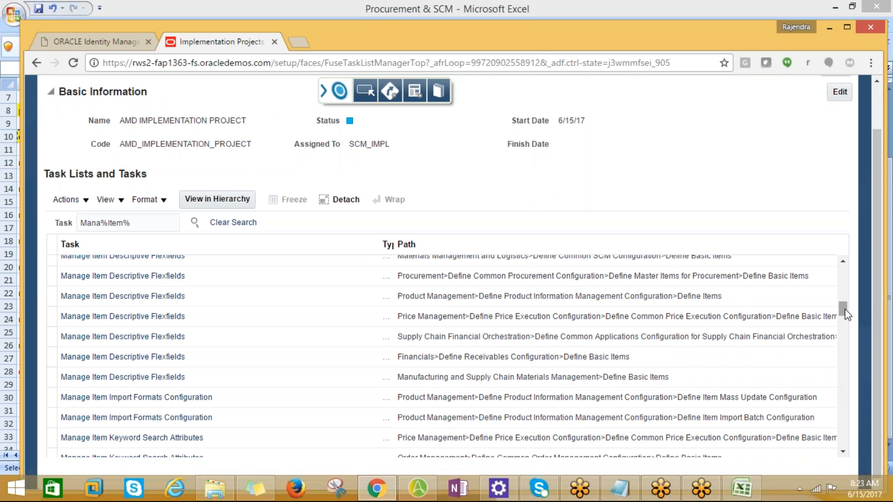
left_click_drag(843, 304, 841, 287)
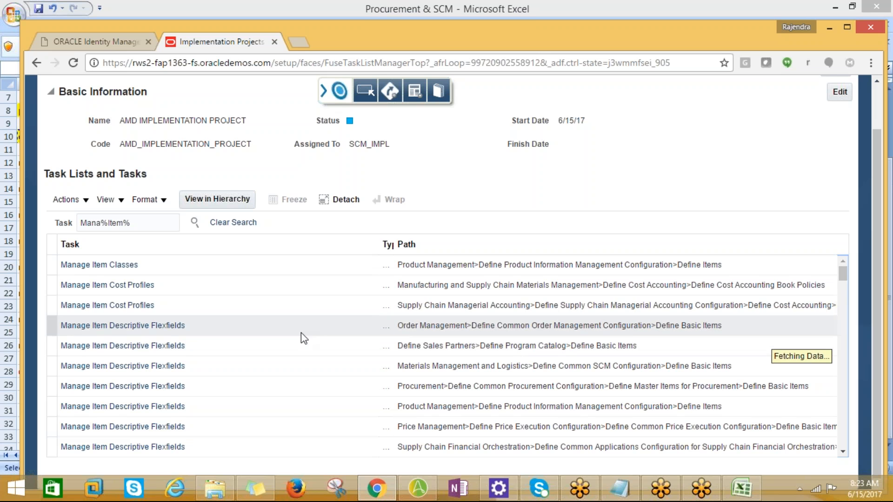
scroll(873, 350, "up", 2)
scroll(837, 395, "down", 2)
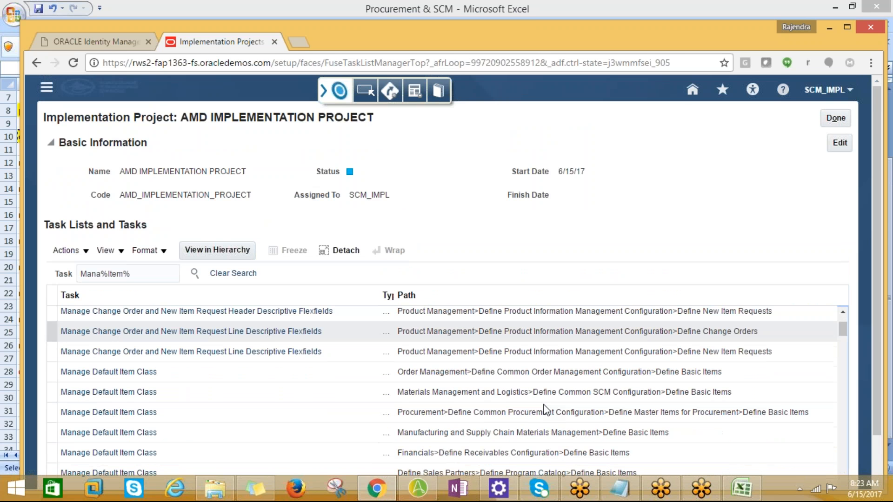
scroll(877, 372, "down", 1)
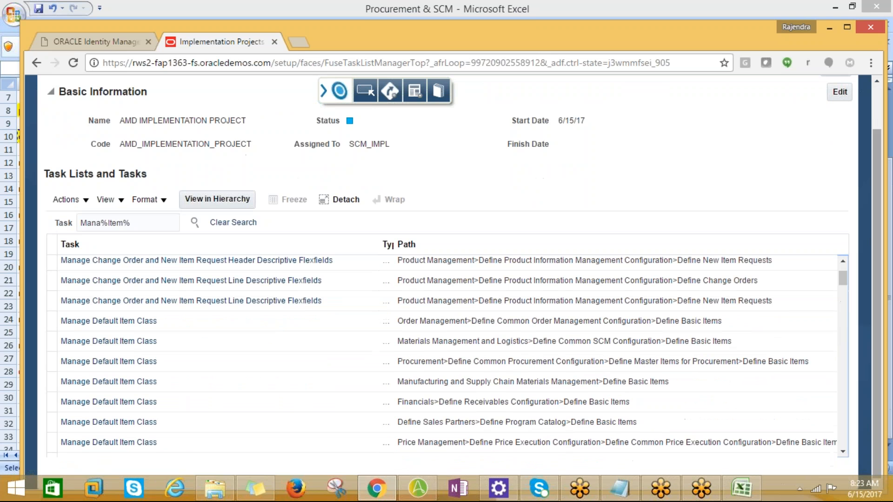
left_click_drag(842, 279, 837, 327)
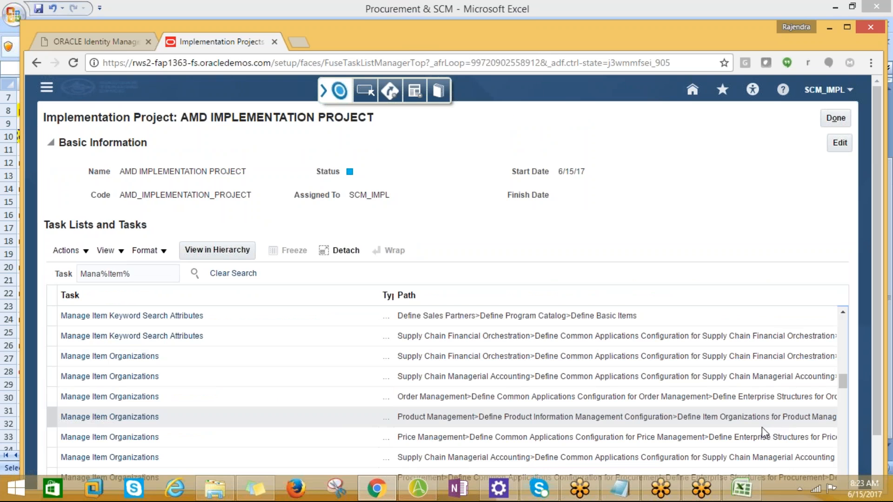
Step: Switch to Excel and review the task notes on sheets 02-06-17, 01-06-17 and Sheet3, ending on 02-06-17
key("alt+Tab")
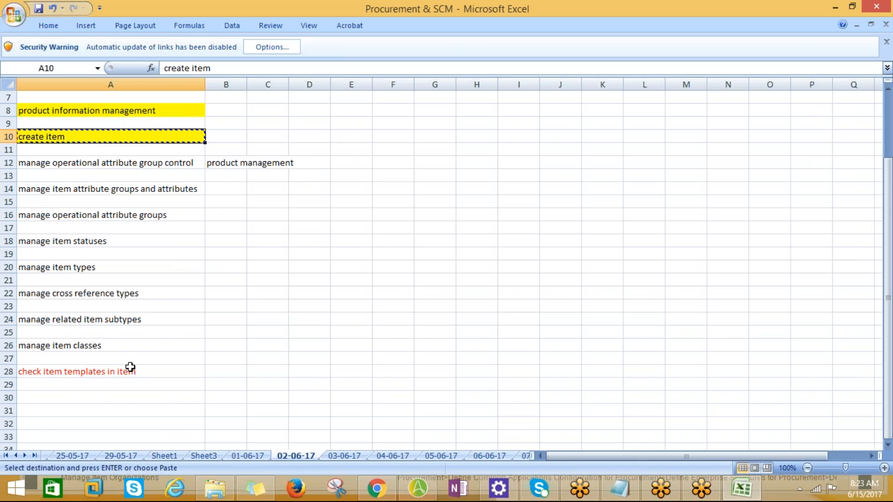
scroll(131, 368, "up", 2)
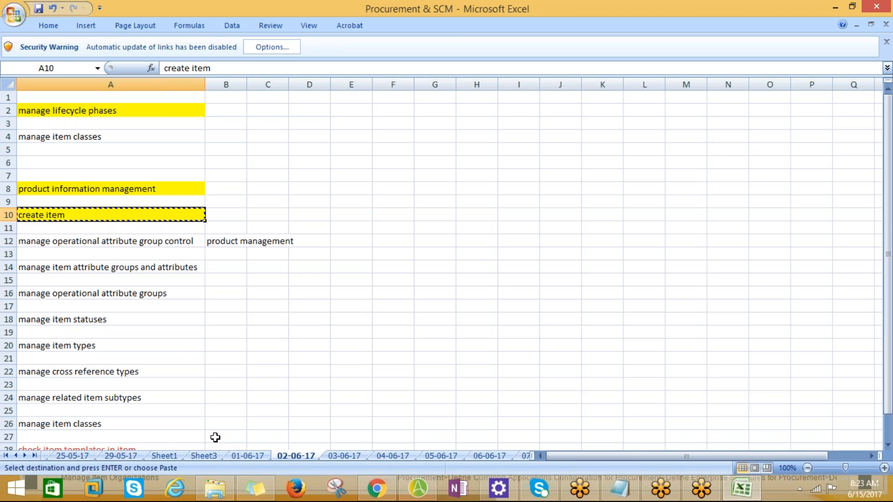
left_click(260, 456)
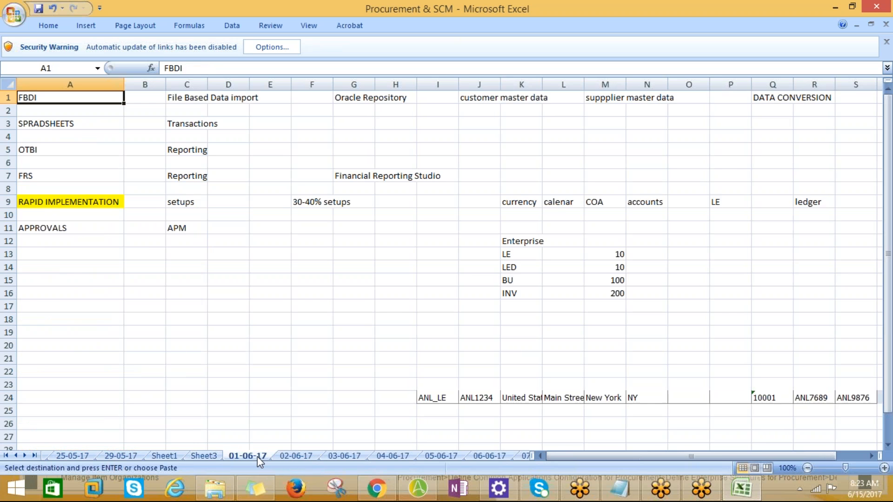
left_click(204, 457)
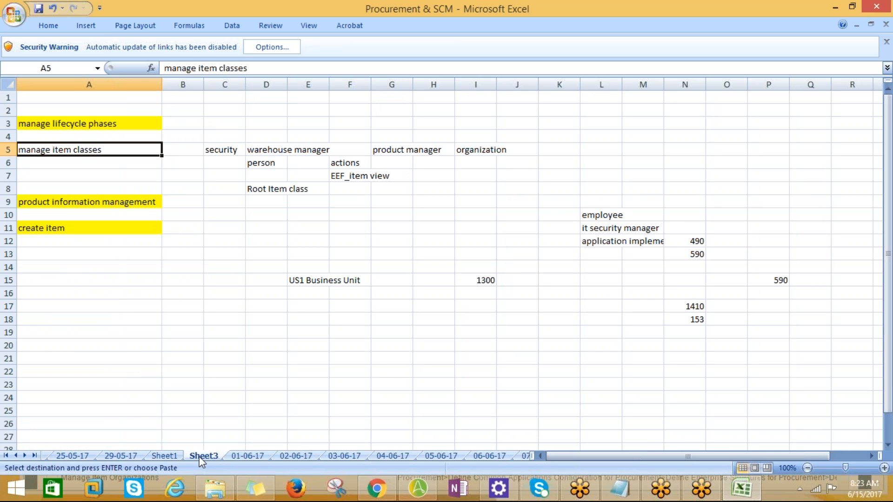
left_click(275, 456)
left_click(296, 456)
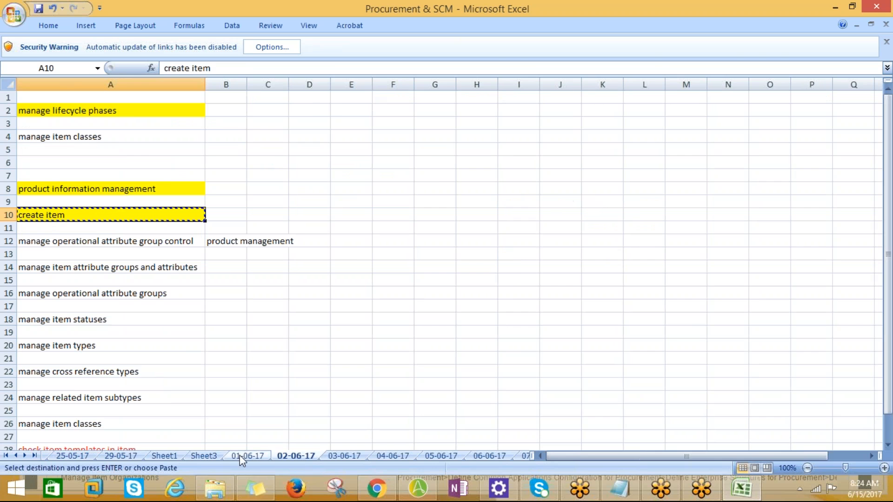
Step: Return to the browser, open Setup and Maintenance, and search it for "Create%"
key("alt+Tab")
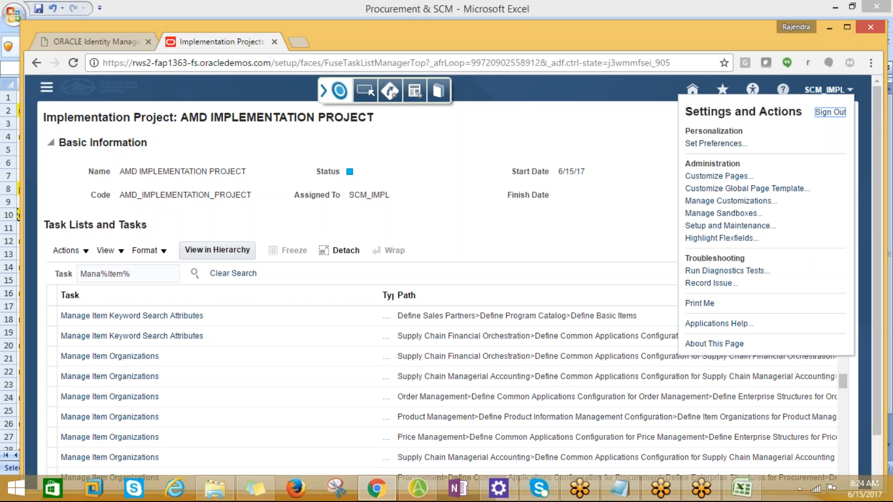
left_click(726, 226)
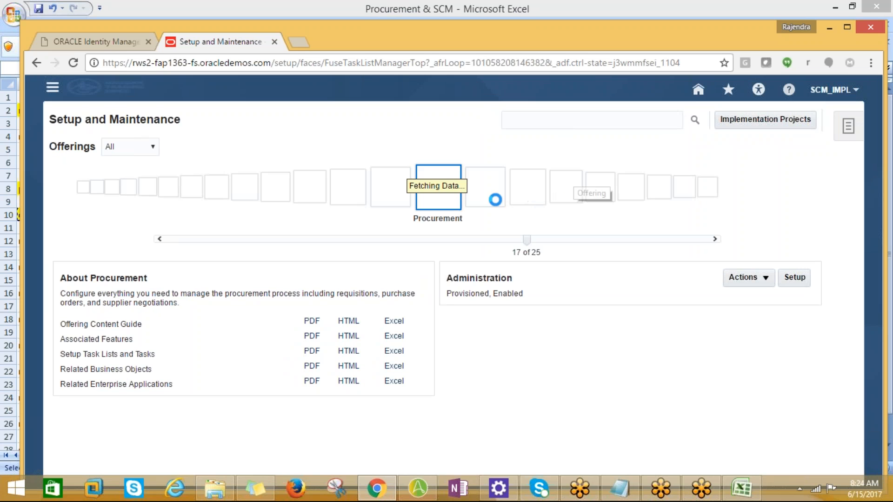
left_click(534, 125)
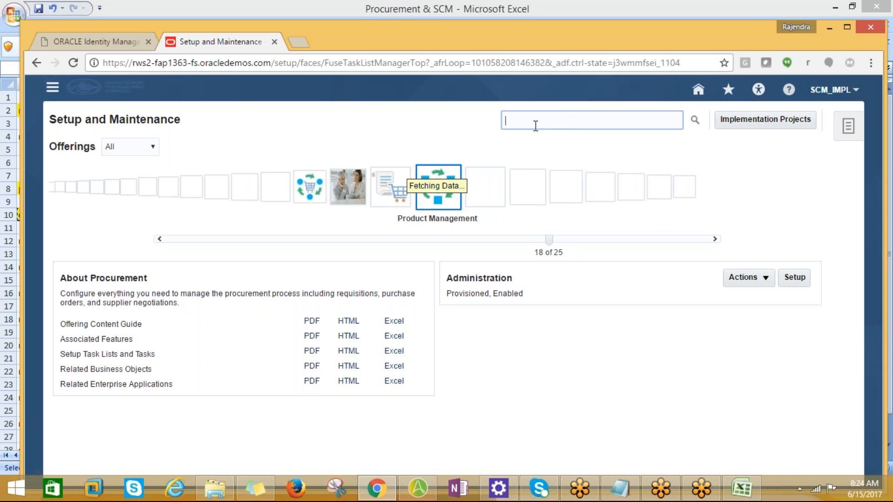
type("Create%")
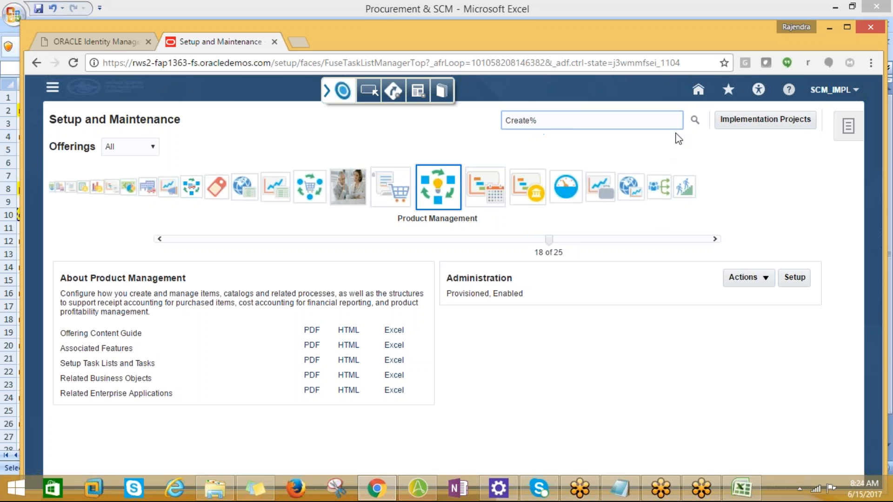
key("Return")
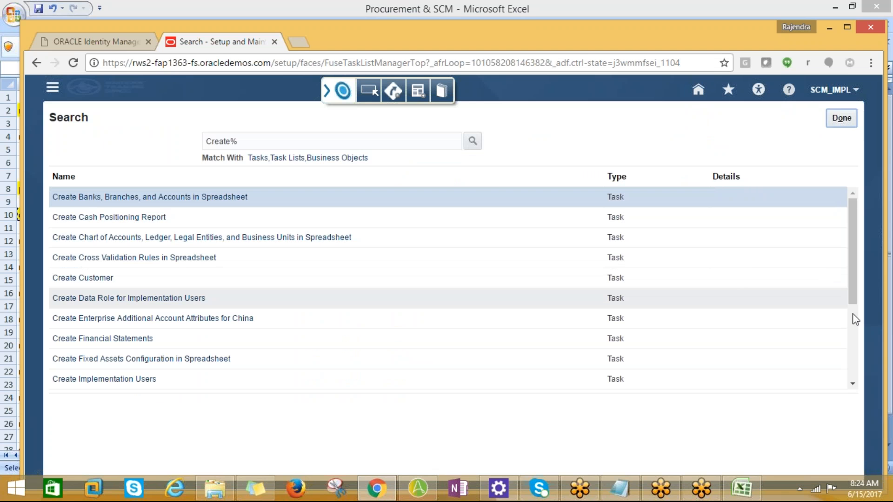
Step: Look through the whole list of "Create%" search results for an item creation task
left_click(851, 384)
left_click(851, 384)
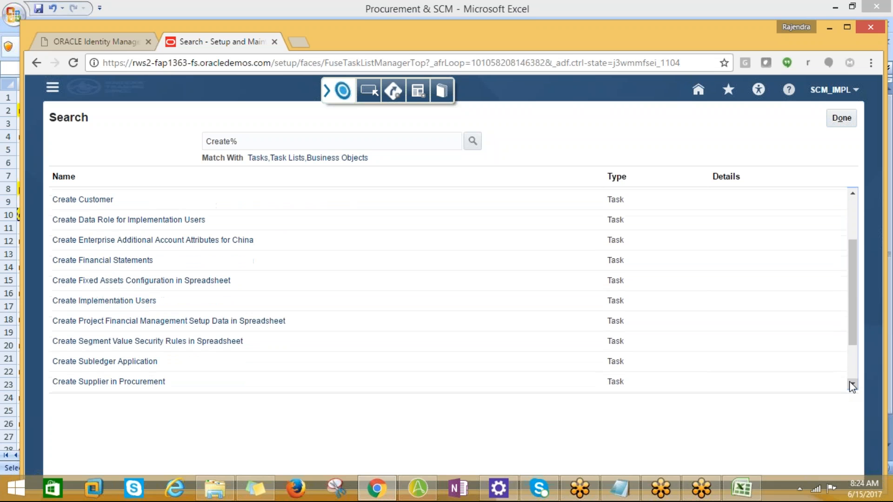
left_click(851, 384)
left_click(851, 384)
left_click(851, 384)
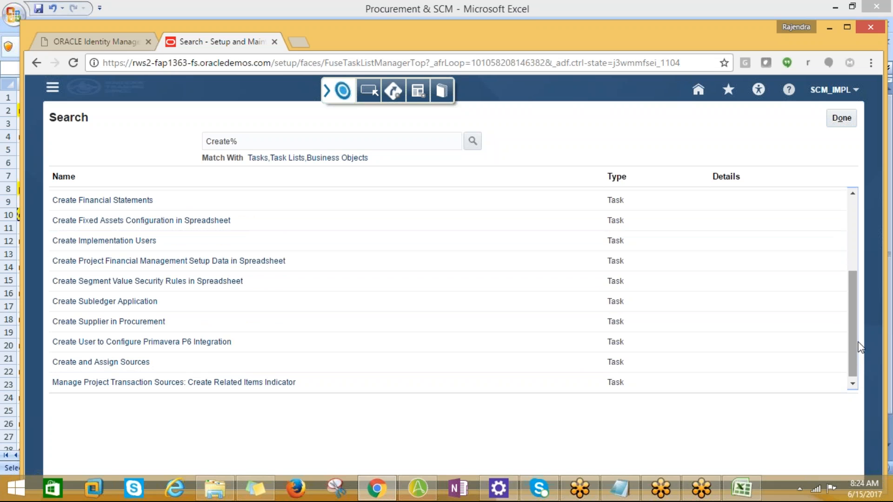
left_click_drag(853, 335, 851, 235)
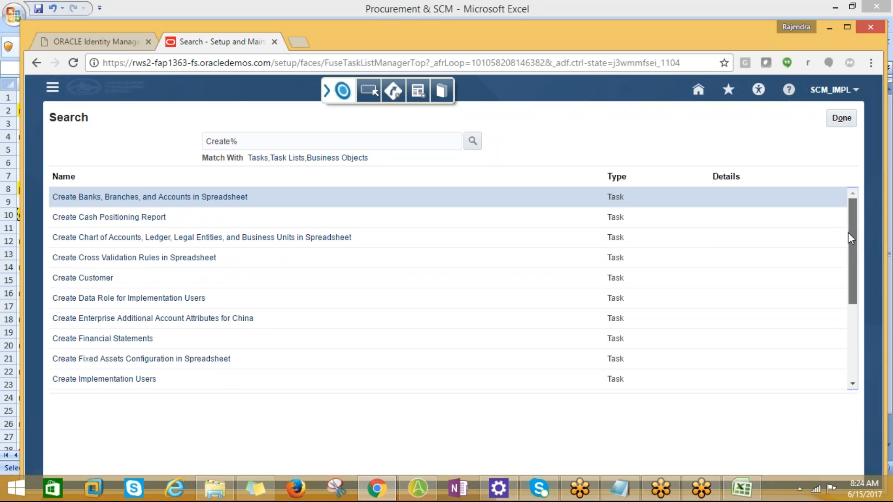
mouse_move(847, 258)
left_mouse_down()
mouse_move(855, 359)
mouse_move(851, 261)
left_mouse_up()
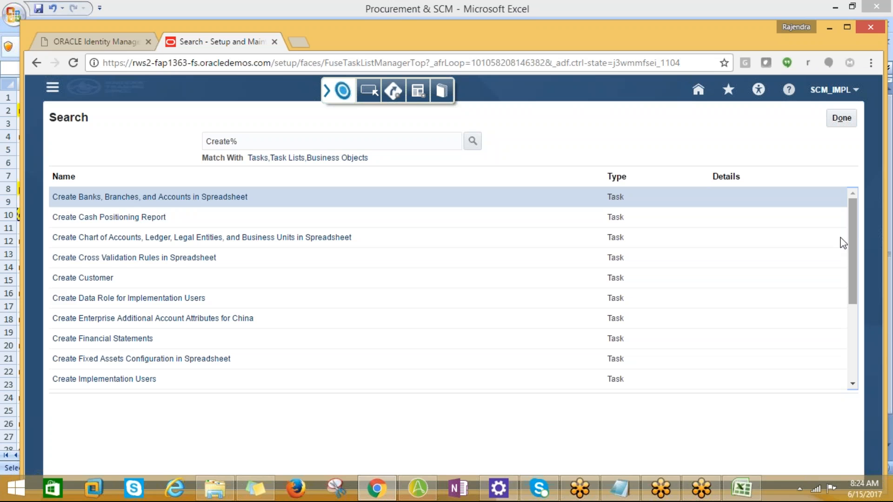
Step: Search the setup tasks for "manage%item" and look through the results
double_click(232, 142)
type("manage%")
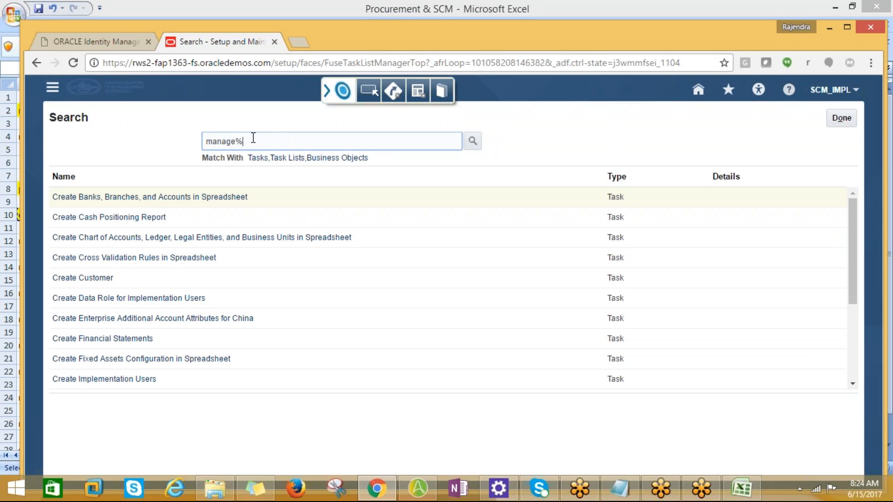
type("item")
left_click(472, 141)
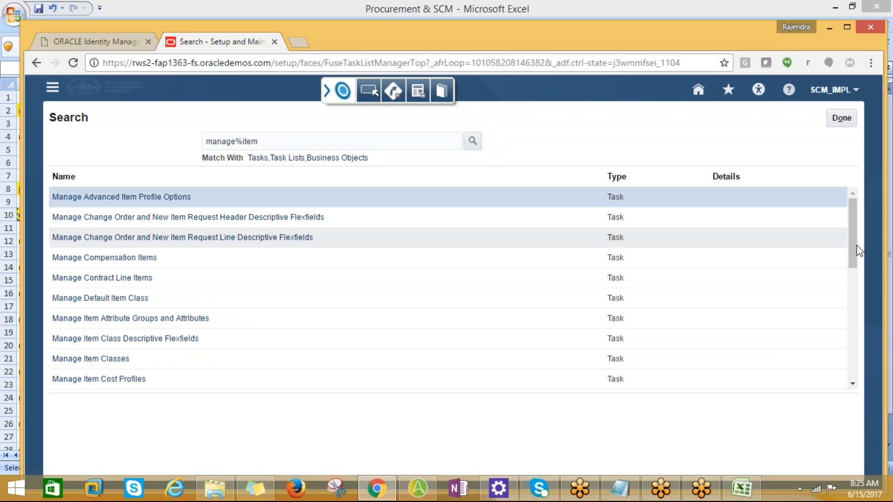
left_click_drag(850, 247, 852, 362)
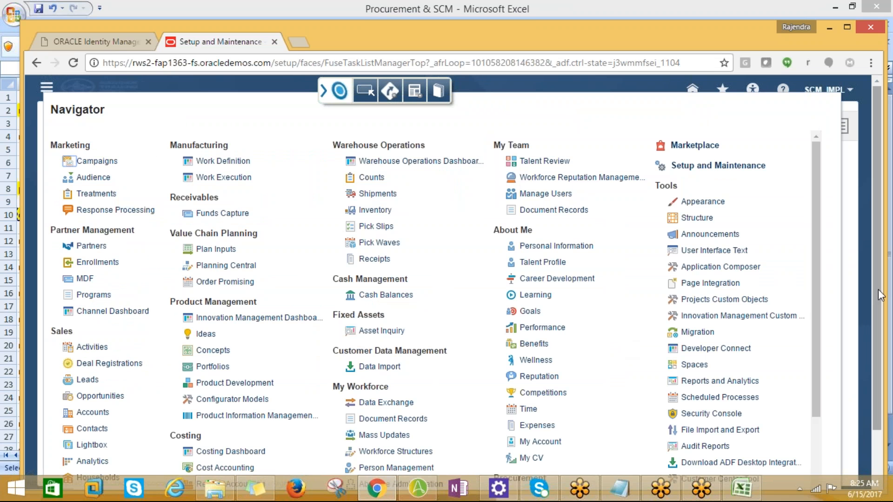
Step: Open the Product Information Management work area from the Navigator
left_click_drag(875, 293, 886, 355)
left_click(889, 354)
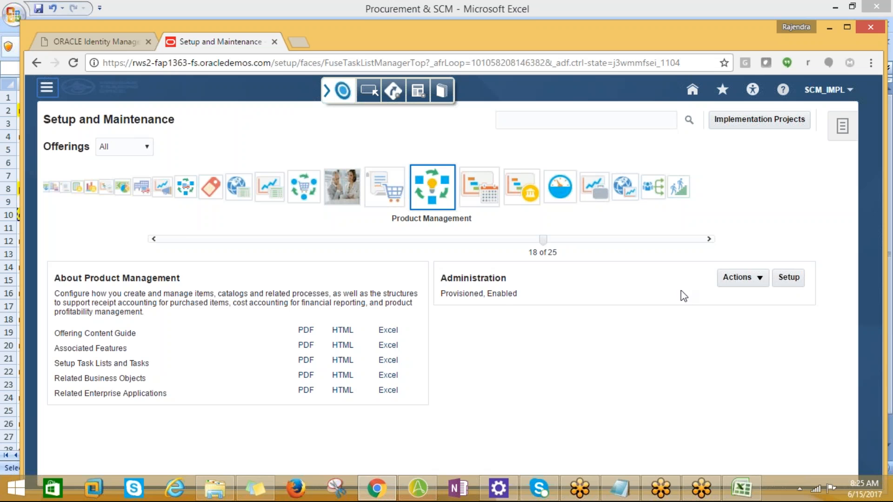
left_click(46, 87)
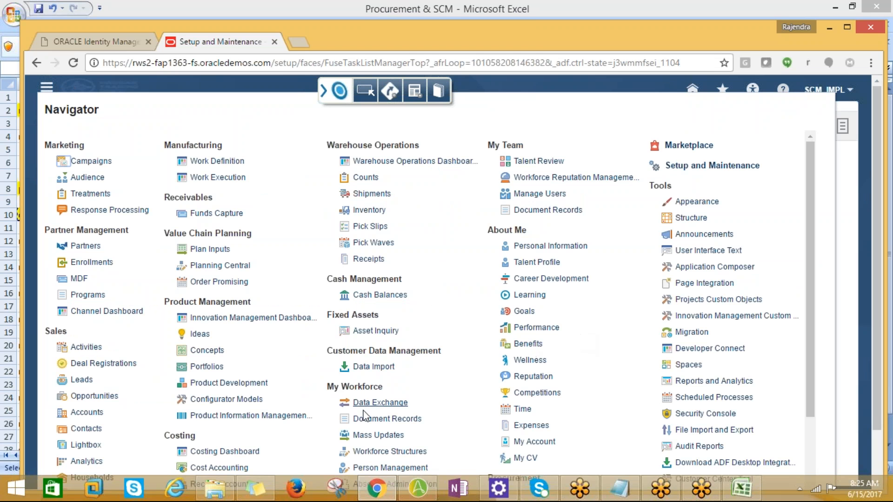
left_click(254, 416)
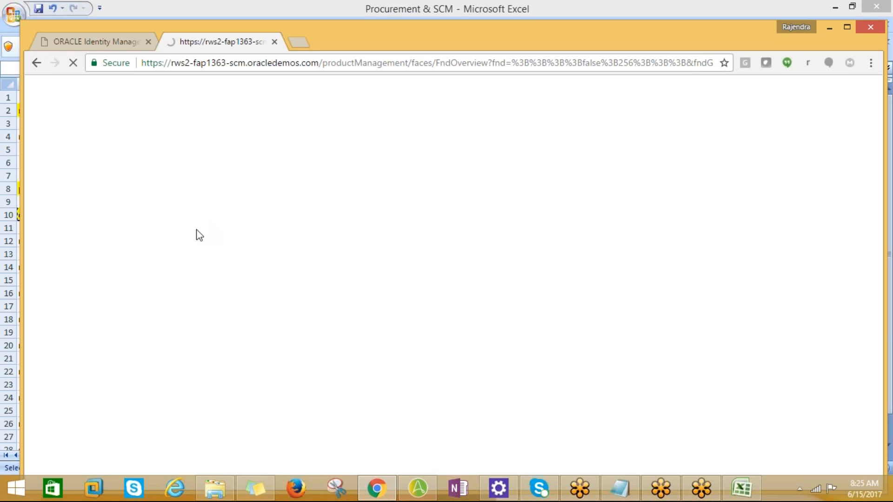
left_click(740, 489)
left_click(739, 488)
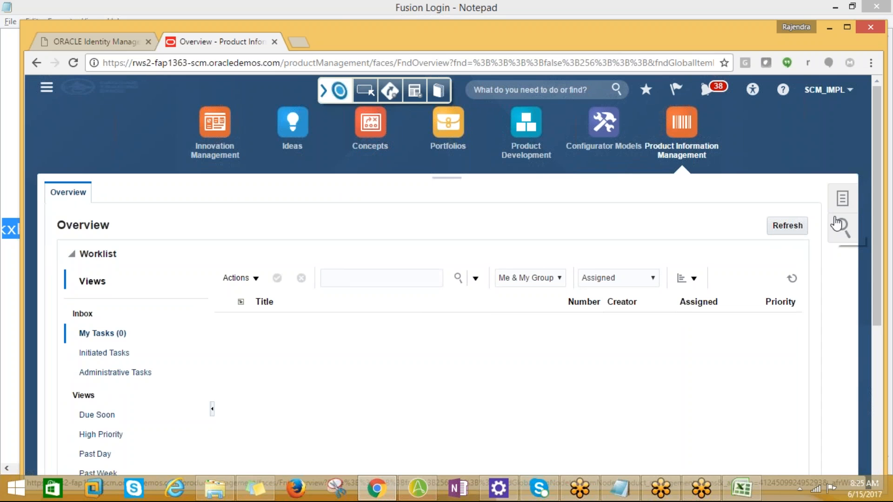
Step: Start the Create Item task, check the Excel task notes, and choose AMD_ITEM_ORG as the new item's organization
left_click(837, 212)
left_click(778, 204)
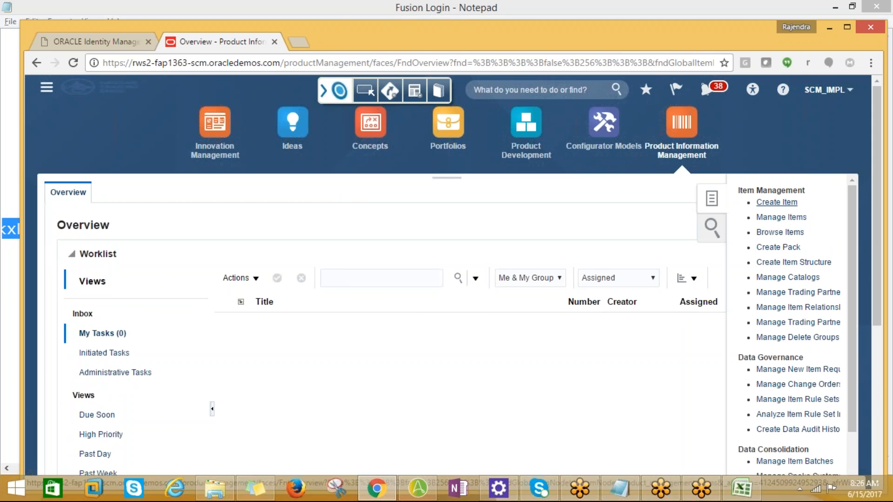
key("alt+Tab")
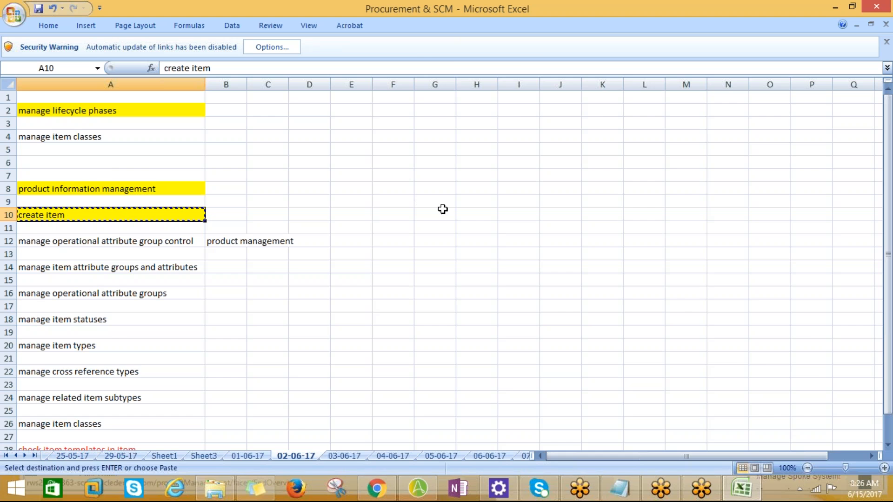
key("alt+Tab")
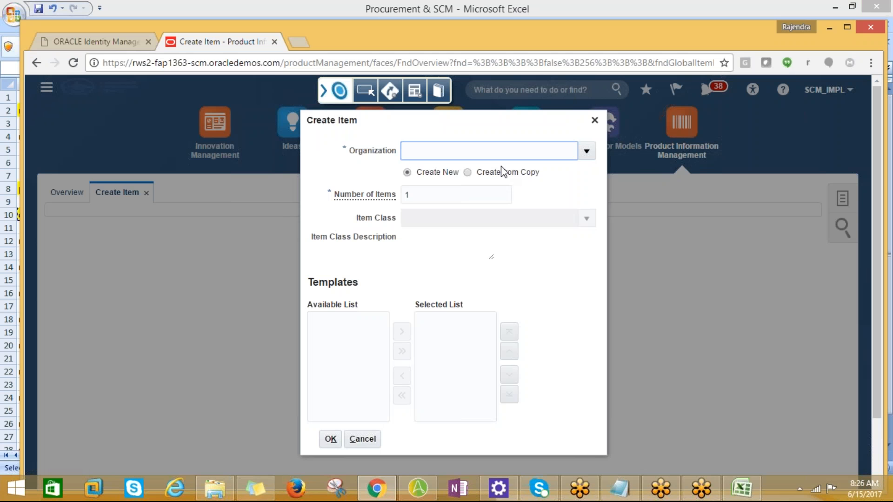
left_click(585, 151)
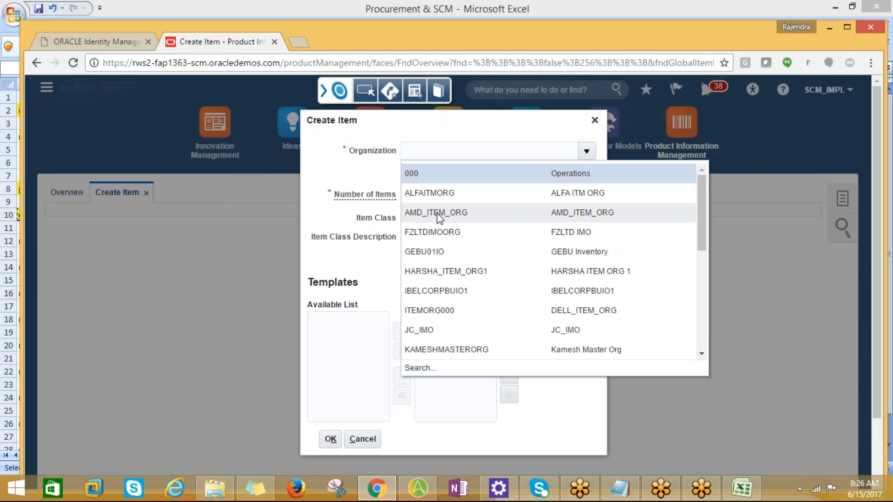
left_click(439, 214)
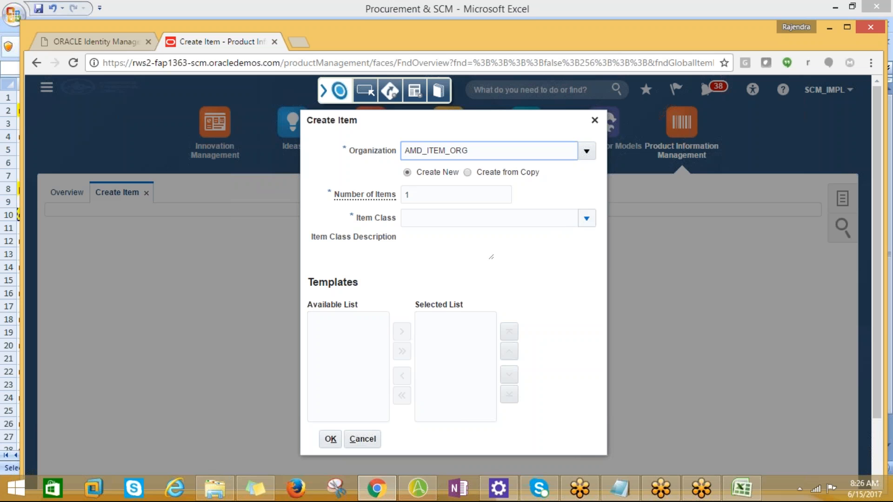
Step: Search the item classes for "AMD%" and cancel the lookup
left_click(586, 219)
left_click(420, 259)
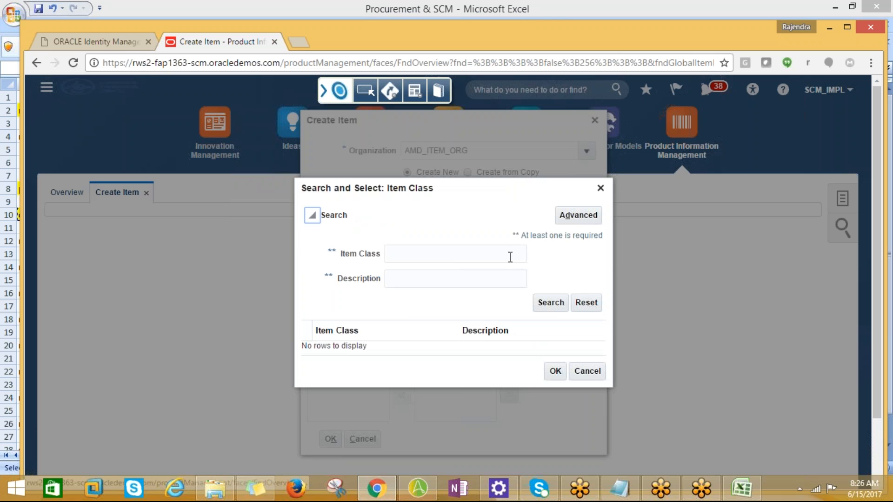
left_click(545, 303)
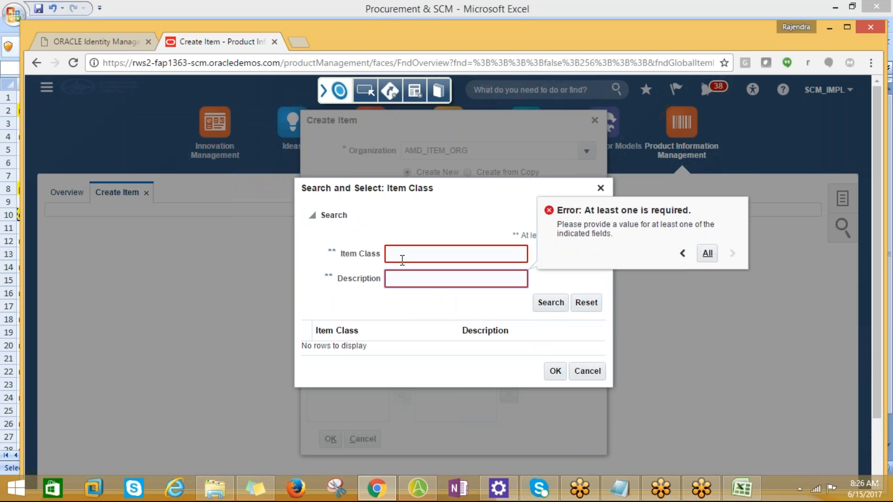
left_click(417, 259)
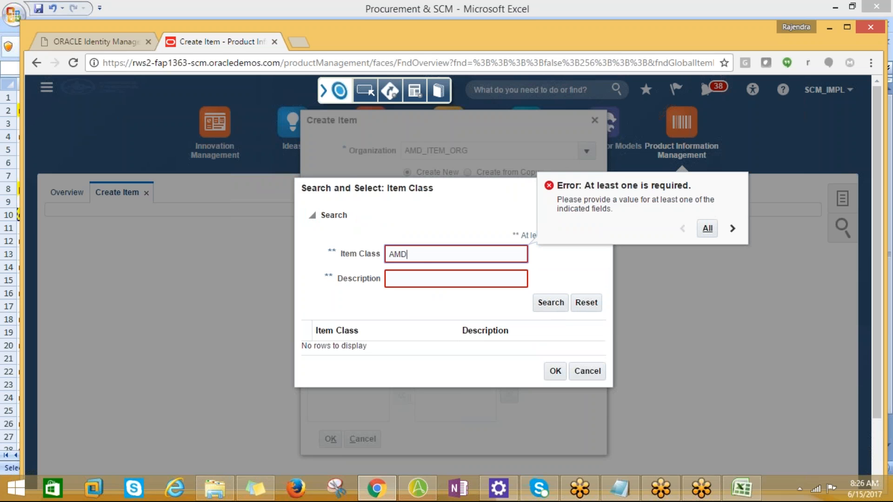
left_click(553, 307)
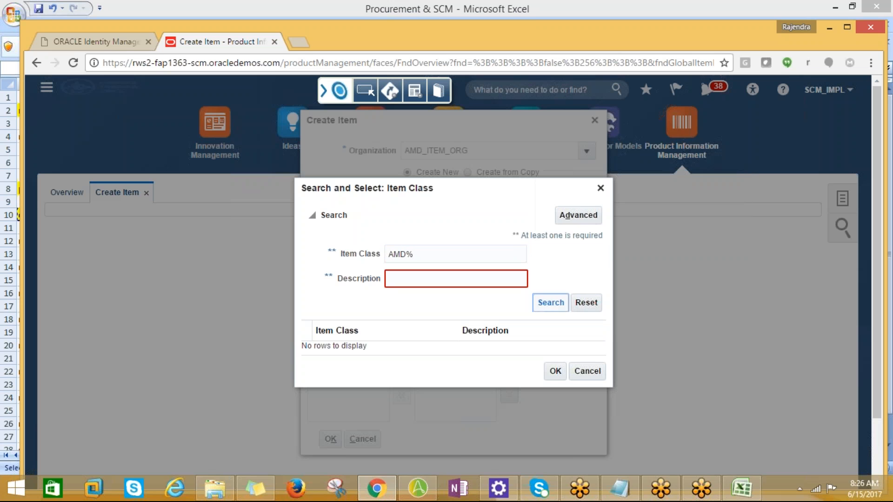
left_click(573, 367)
Step: Search the organizations for "US%", once by organization code and once by organization name
left_click(586, 151)
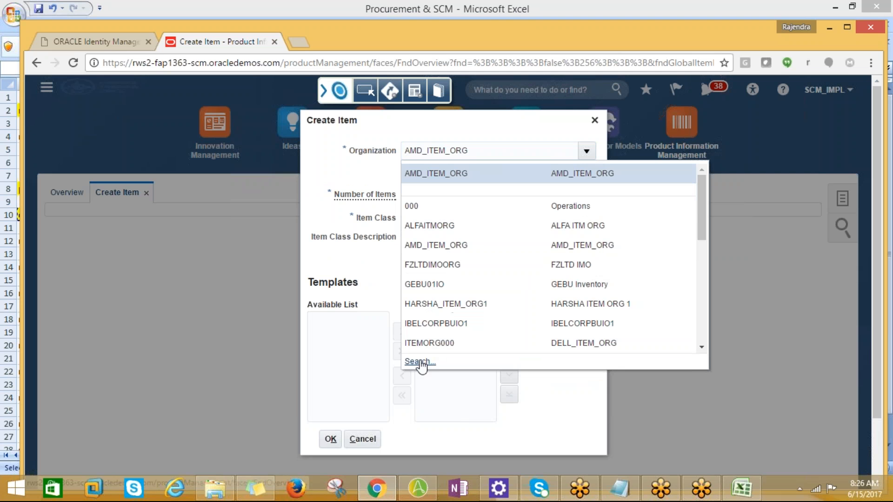
left_click(421, 362)
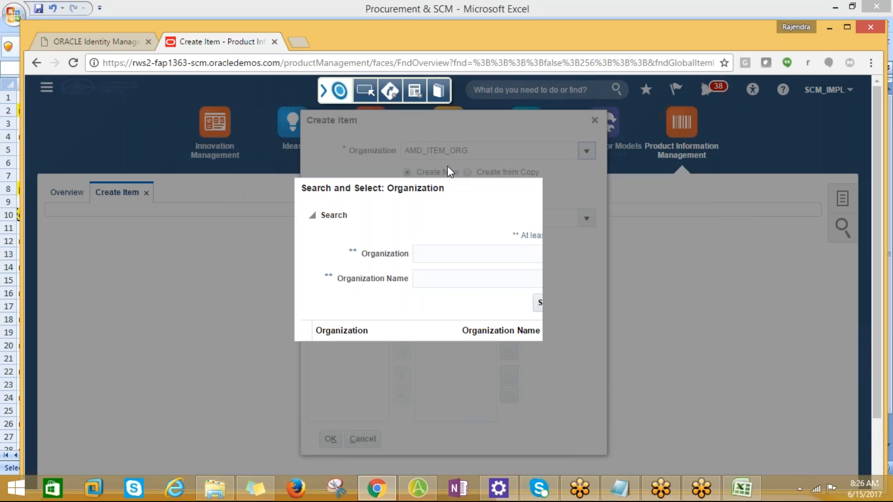
left_click(432, 251)
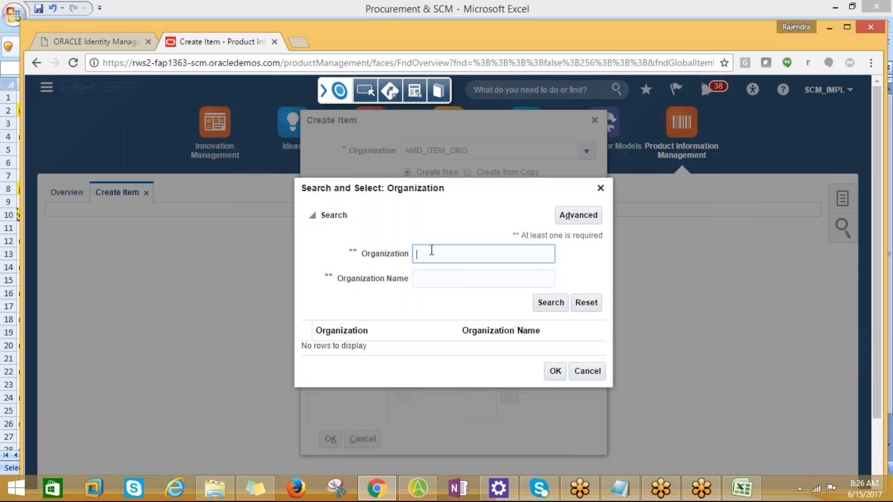
type("US%")
left_click(547, 303)
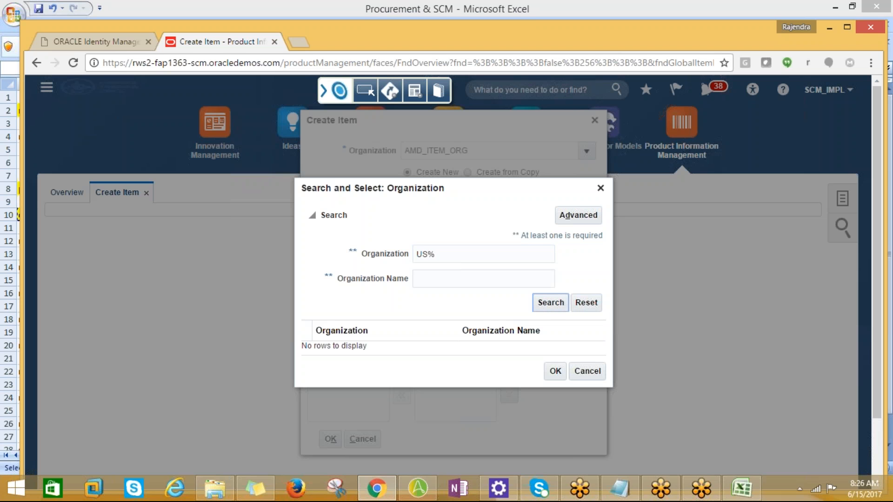
left_click_drag(444, 254, 416, 254)
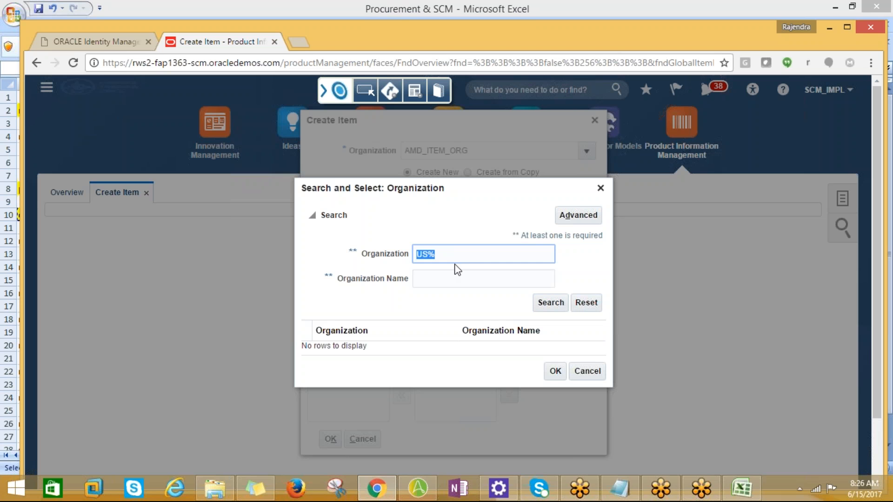
key("BackSpace")
left_click(423, 275)
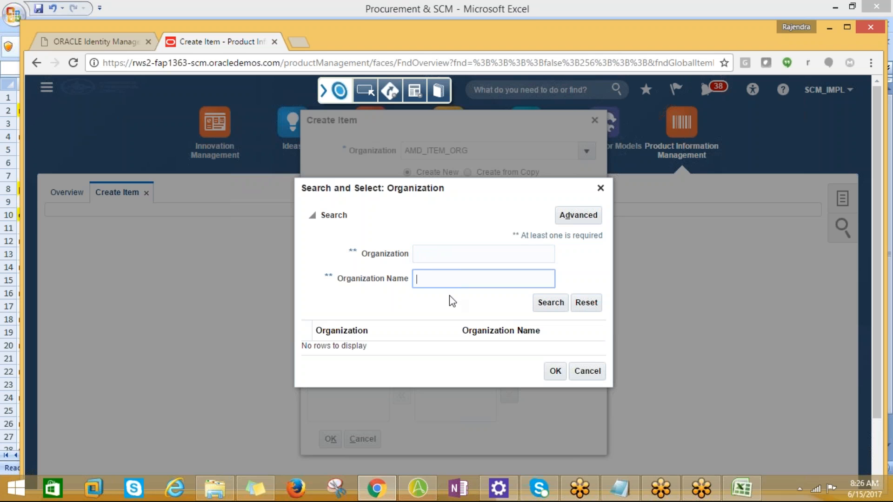
type("US%")
left_click(542, 305)
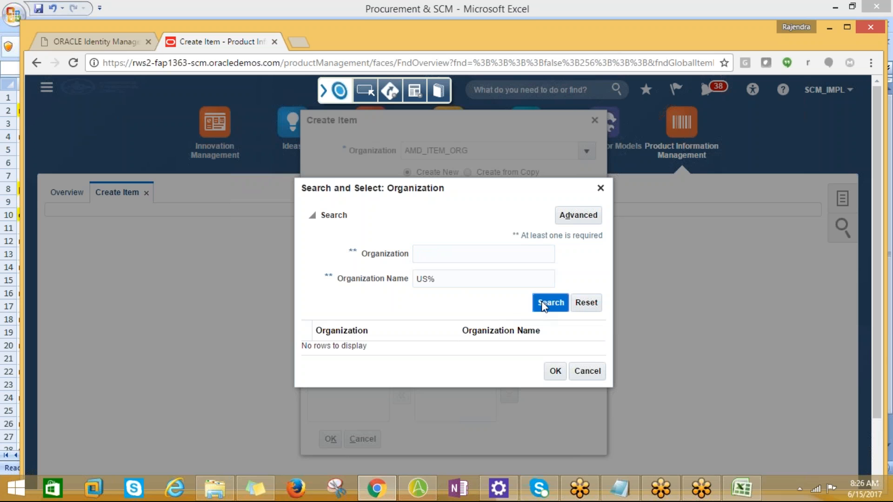
Step: Search the organization names for "001%" and cancel the organization lookup
left_click_drag(448, 279, 345, 289)
key("BackSpace")
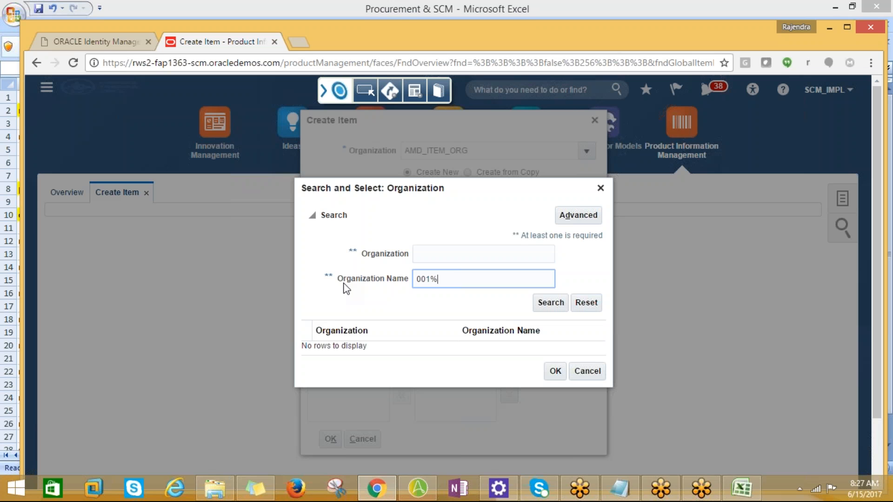
left_click(554, 306)
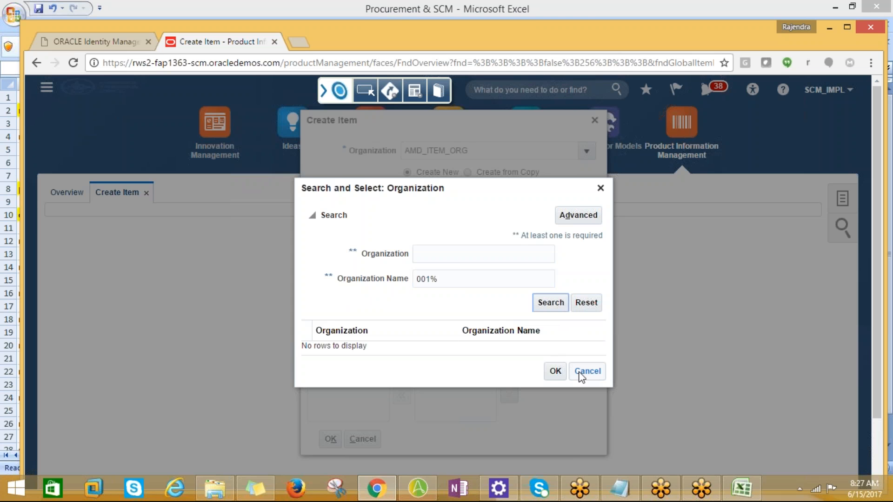
left_click(580, 372)
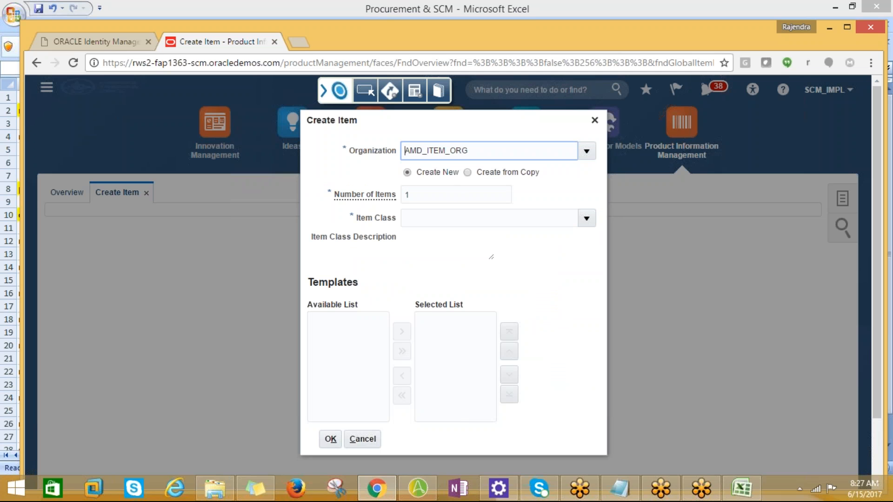
Step: Search the new item's available item classes for "Roo%" and for "Ite%"
left_click(440, 217)
left_click(587, 223)
left_click(587, 219)
left_click(447, 261)
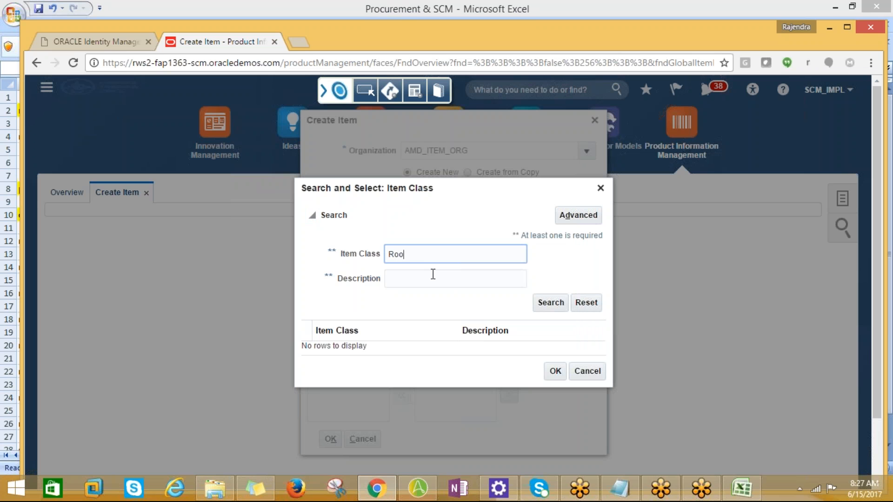
left_click(551, 310)
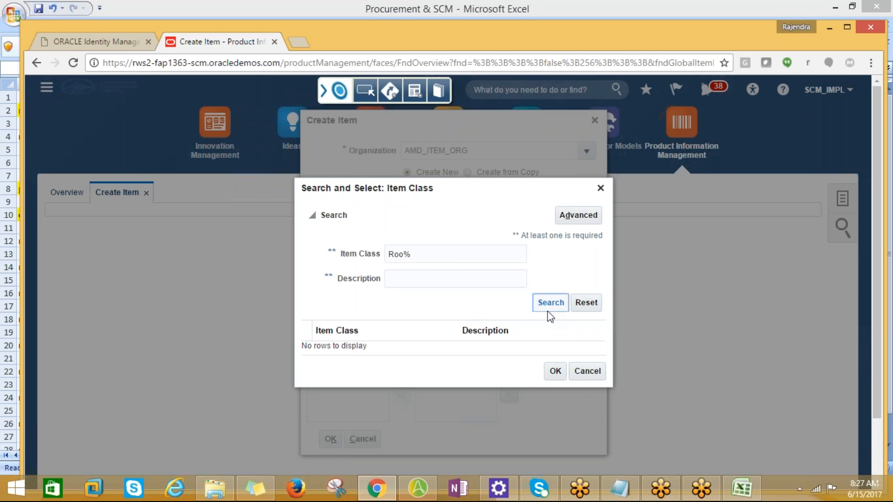
left_click(399, 251)
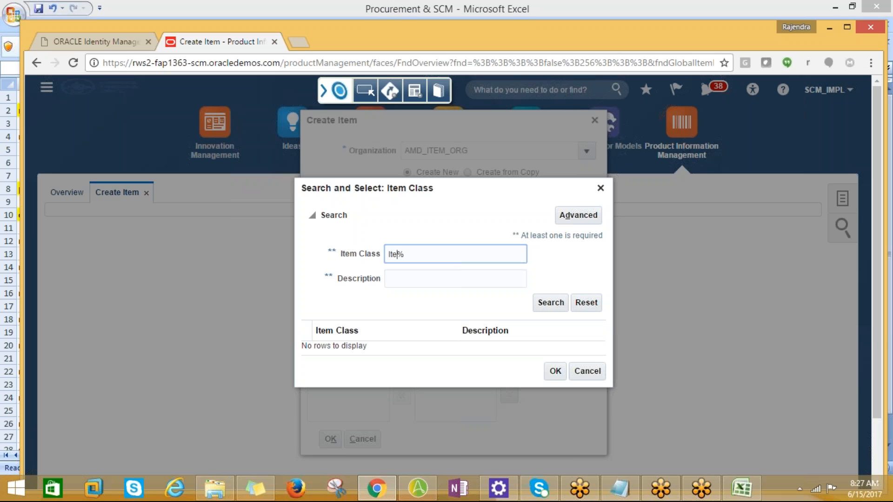
left_click(538, 302)
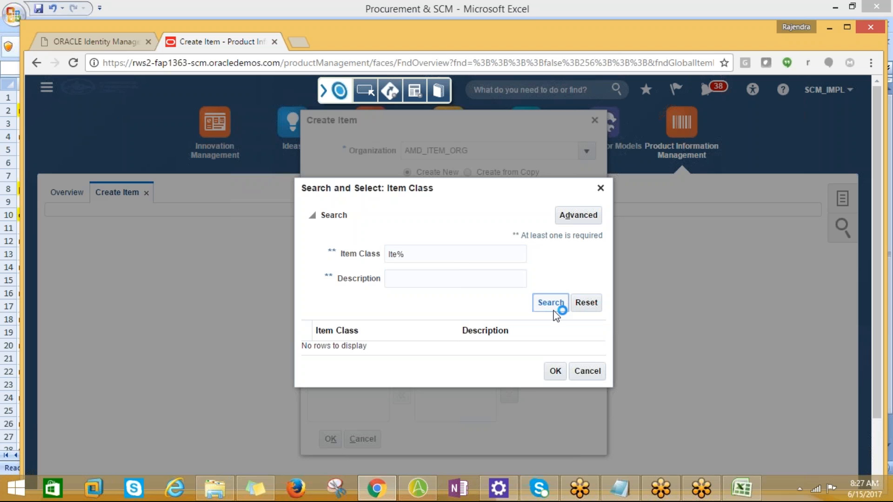
Step: Search the item classes with description "Item%" added, cancel the lookup and discard the new item
left_click(404, 280)
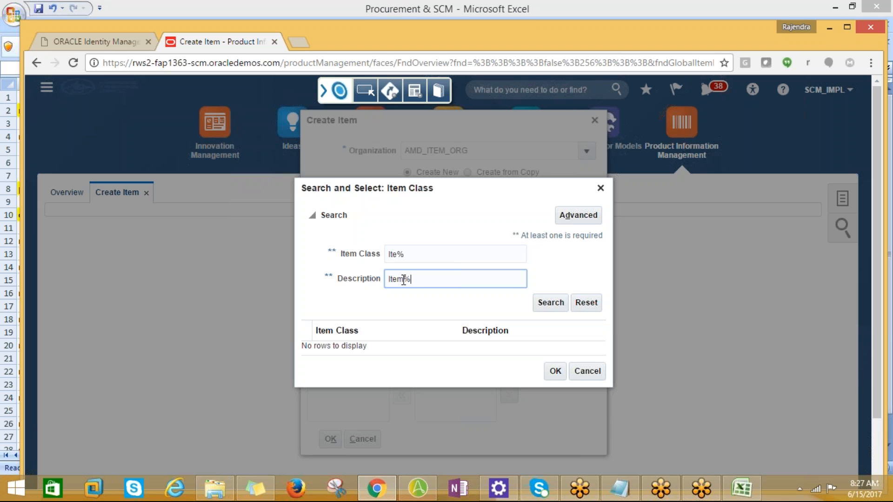
type("Item%")
left_click(542, 301)
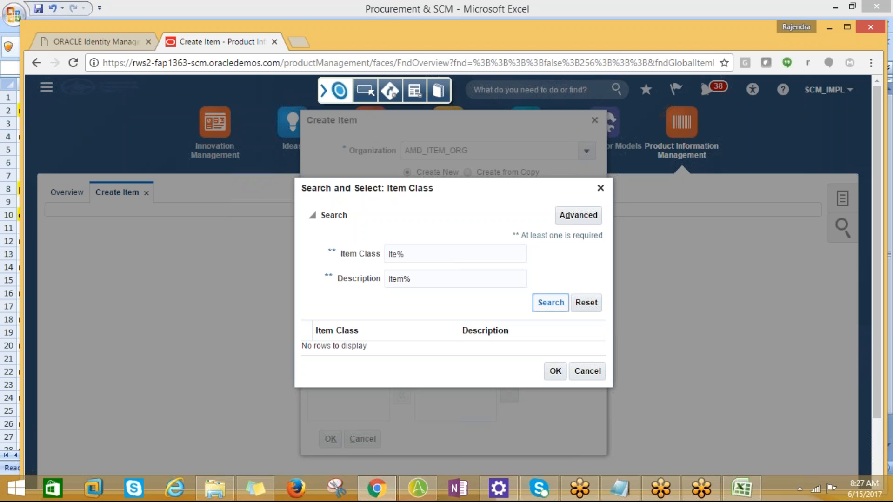
left_click(577, 372)
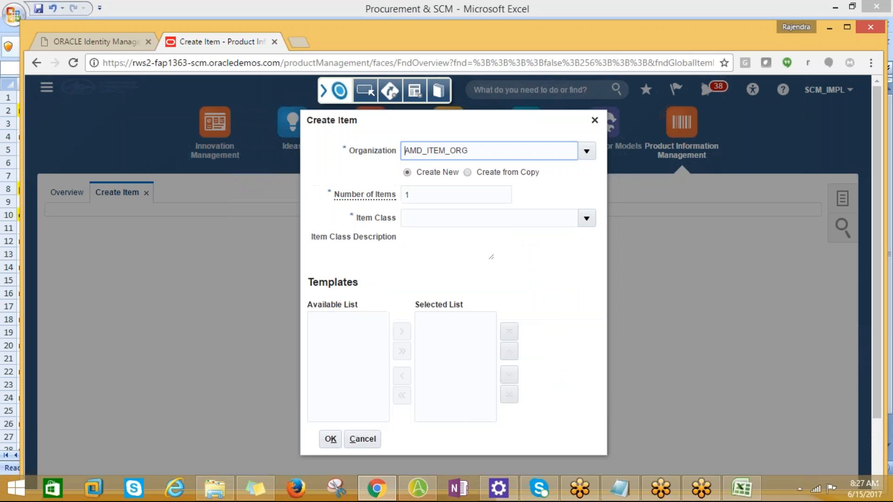
left_click(592, 123)
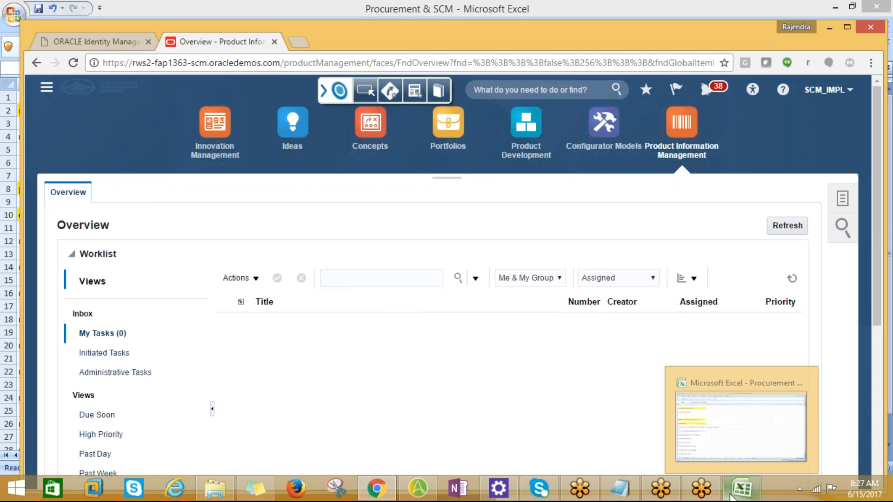
Step: Check the task list in Excel, switch back to Chrome and open Create Item under Item Management
left_click(742, 489)
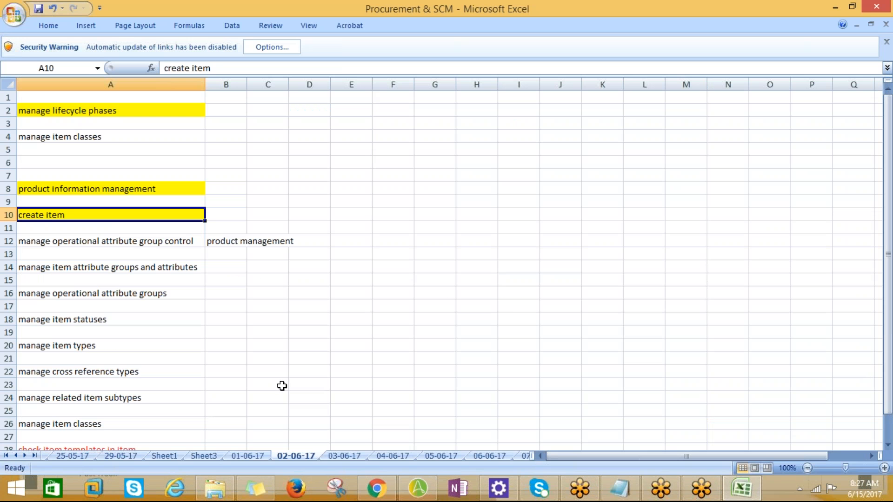
left_click(377, 488)
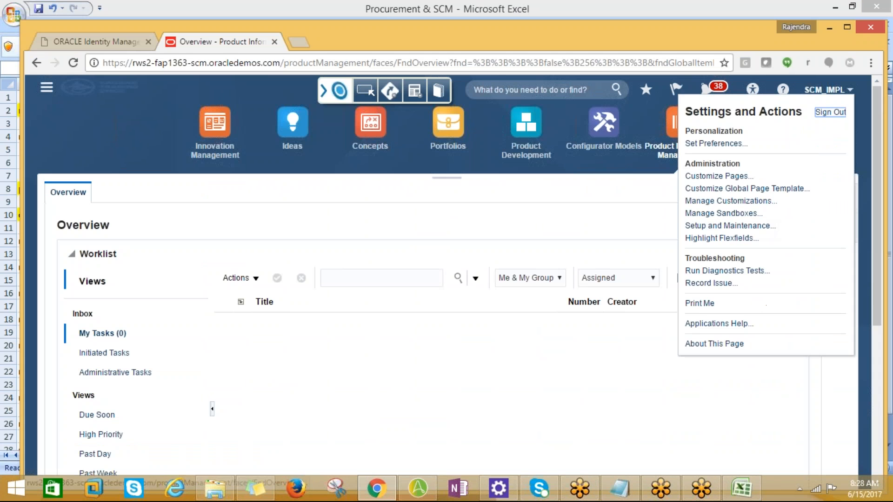
left_click(152, 201)
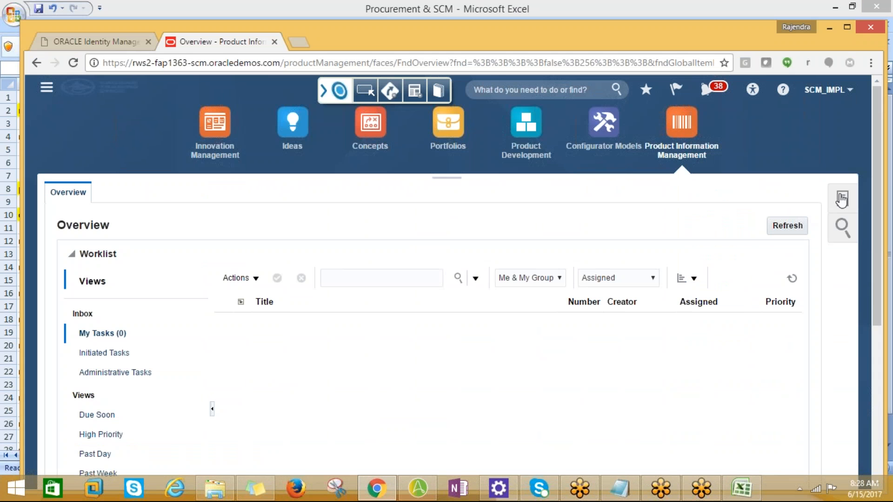
left_click(844, 244)
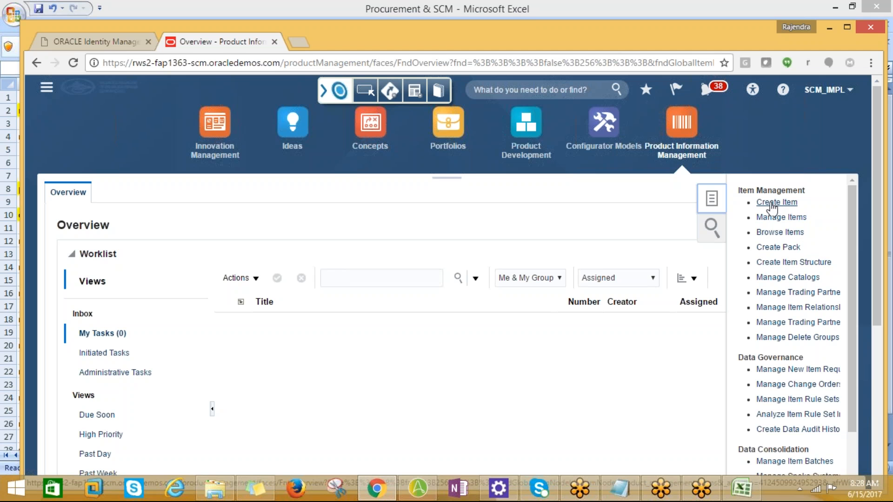
left_click(766, 205)
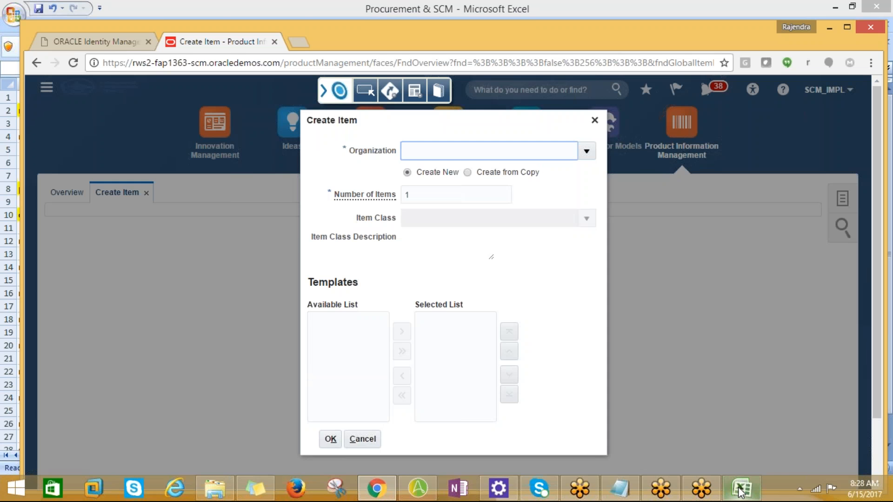
Step: Switch to Excel and look through the 02-06-17, Sheet3 and 01-06-17 sheets before opening the task list on Sheet1
left_click(741, 488)
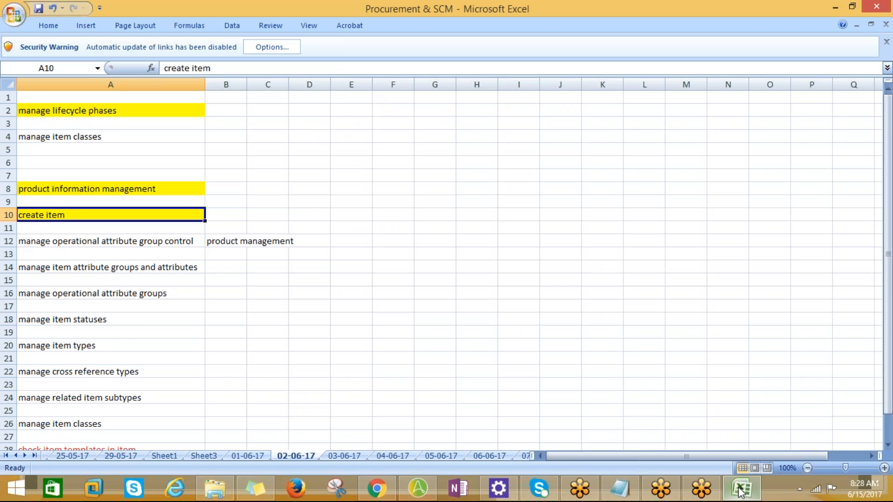
left_click(263, 309)
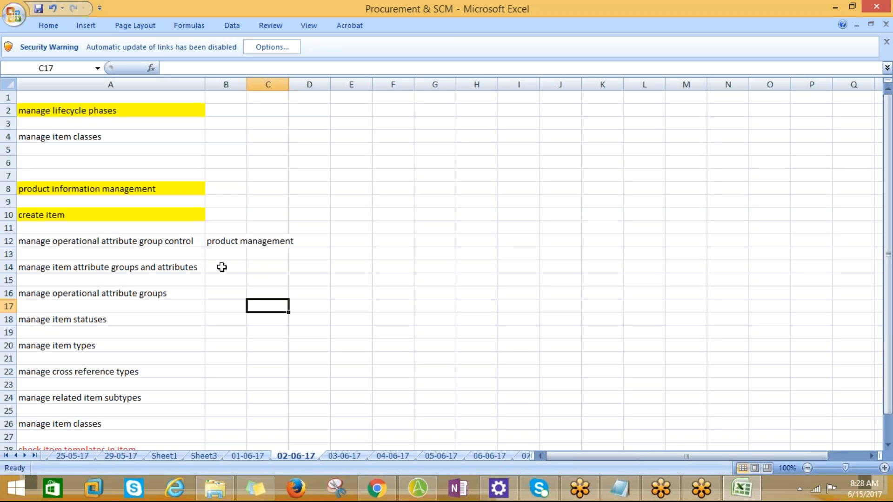
left_click(221, 267)
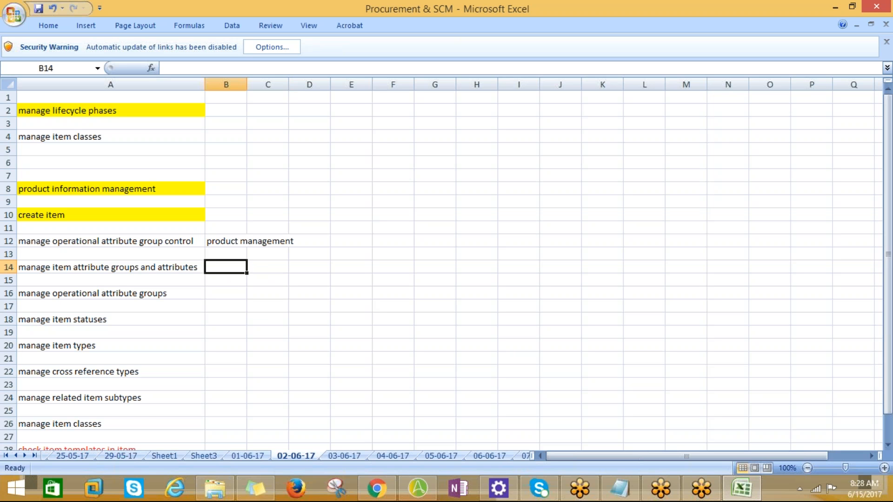
left_click(200, 456)
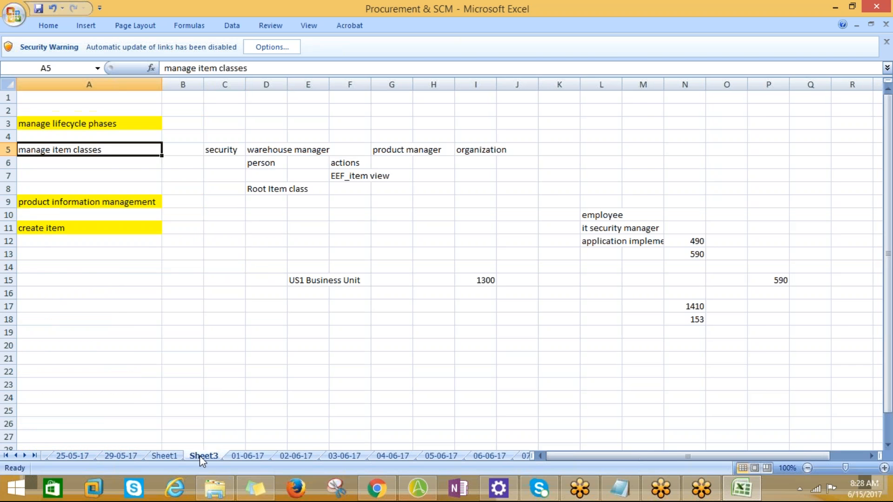
left_click(175, 457)
left_click(247, 455)
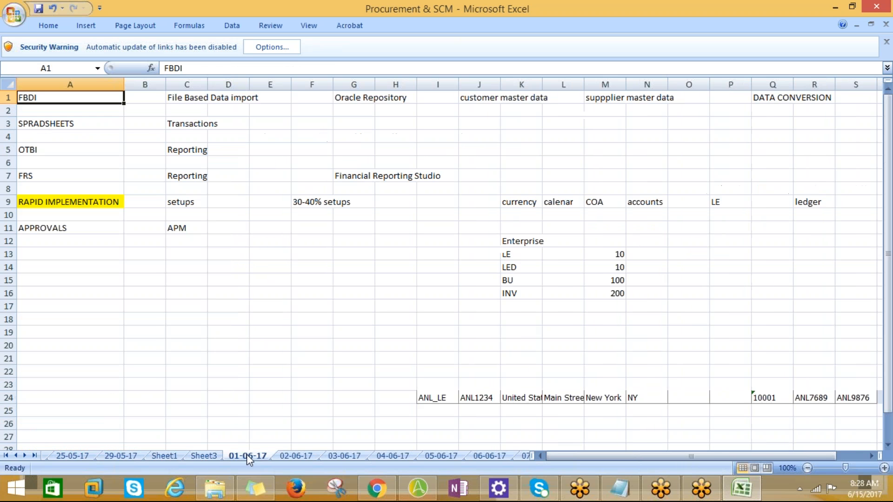
left_click(204, 456)
left_click(155, 458)
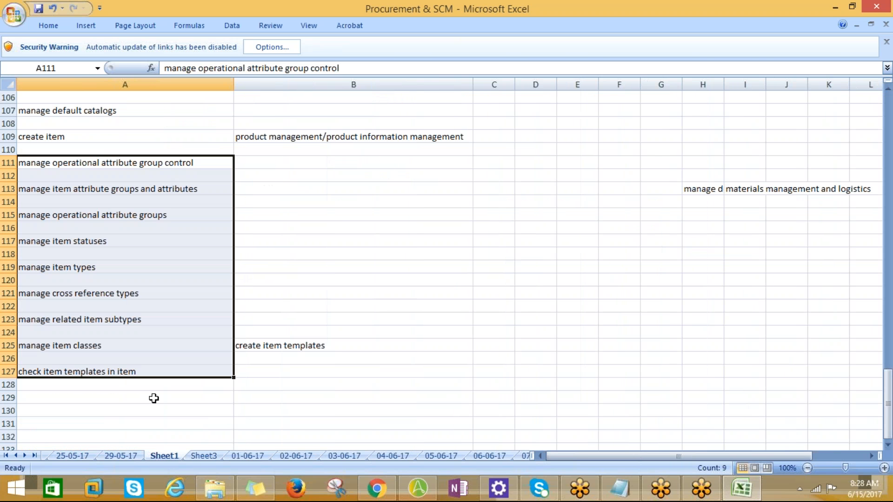
Step: Review the full implementation task list on Sheet1, from creating the implementation user to checking item templates in item
scroll(154, 400, "up", 9)
scroll(156, 399, "up", 20)
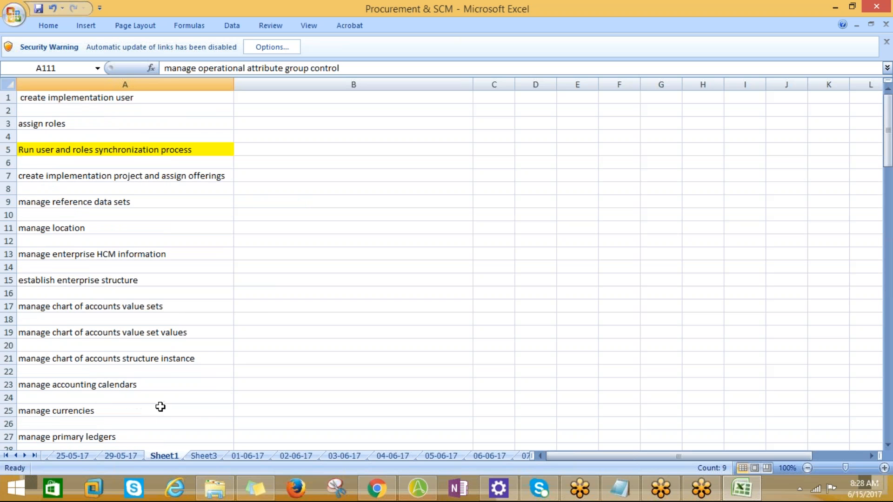
scroll(158, 407, "down", 10)
scroll(159, 414, "down", 20)
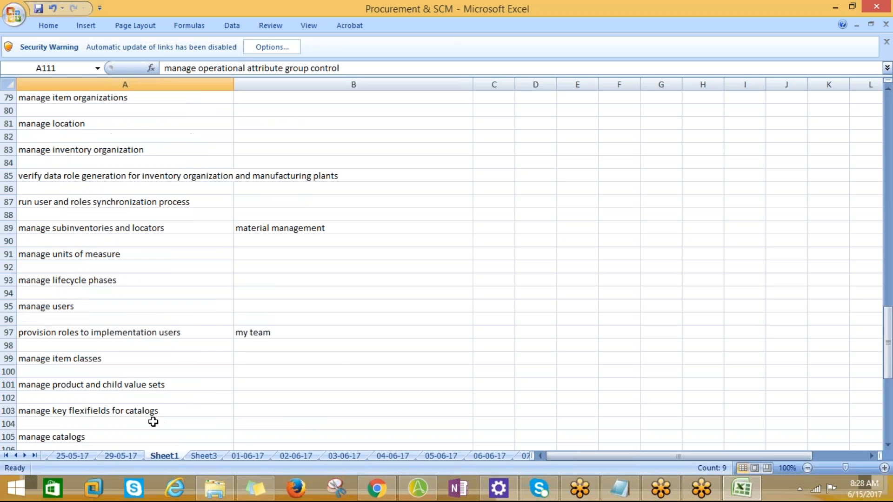
scroll(153, 421, "up", 20)
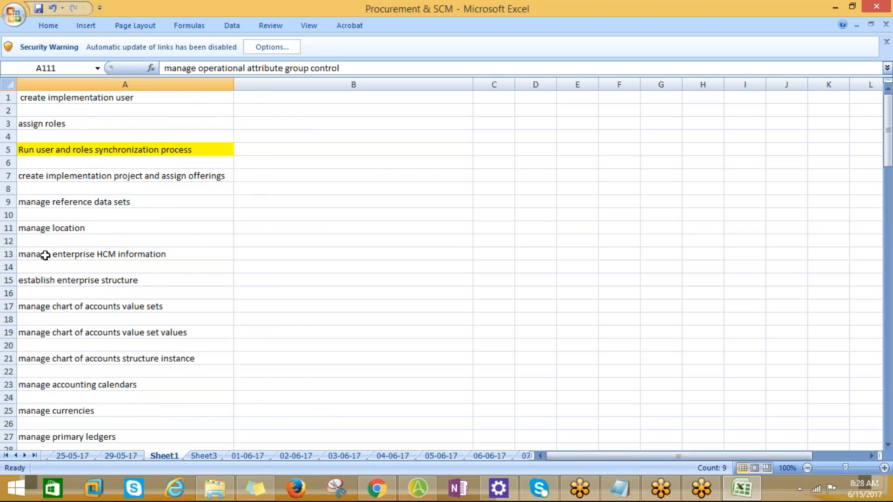
scroll(55, 243, "down", 5)
scroll(167, 295, "down", 4)
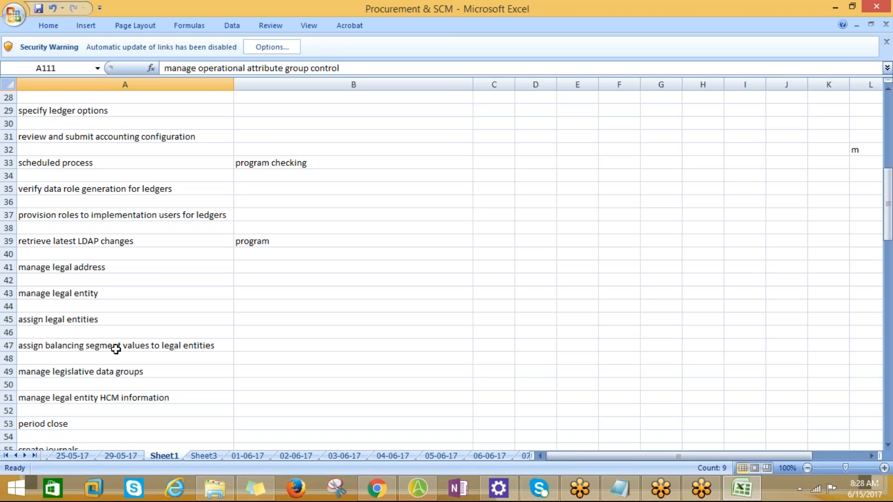
scroll(110, 329, "down", 7)
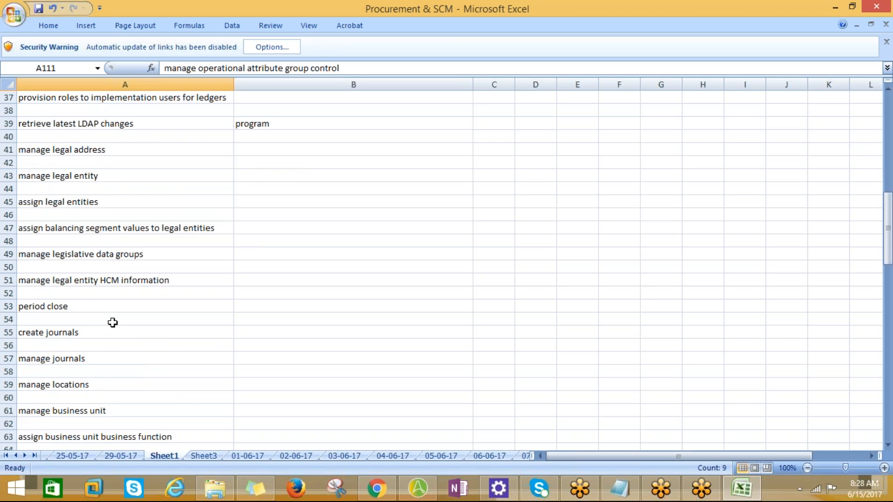
scroll(111, 321, "down", 20)
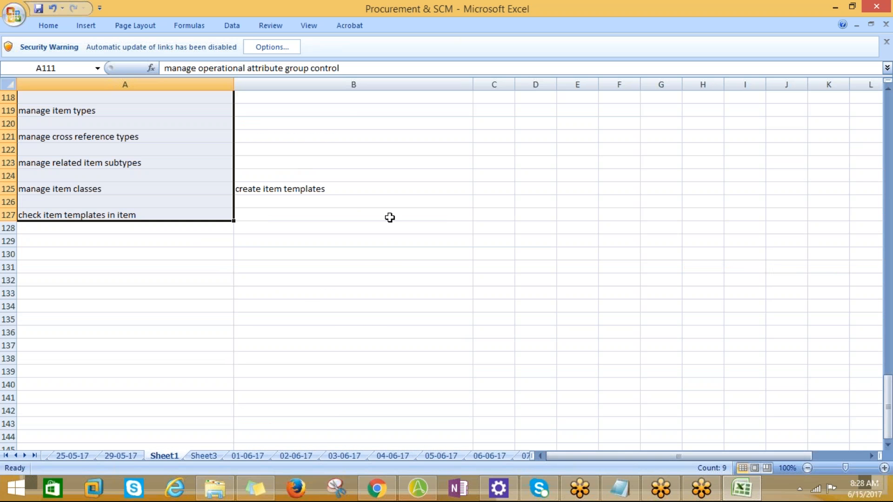
left_click(370, 217)
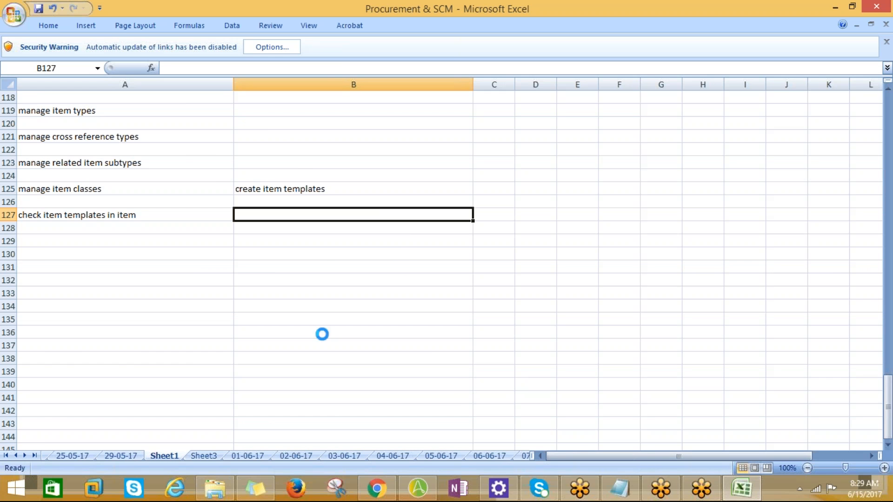
scroll(198, 352, "up", 17)
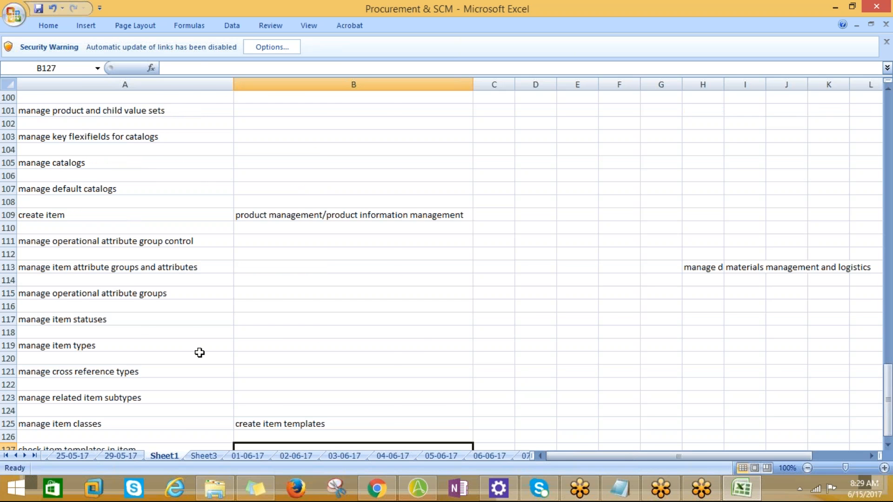
Step: Return to the 02-06-17 sheet and review its item setup tasks through check item templates in item
left_click(441, 456)
left_click(377, 456)
left_click(345, 457)
left_click(281, 457)
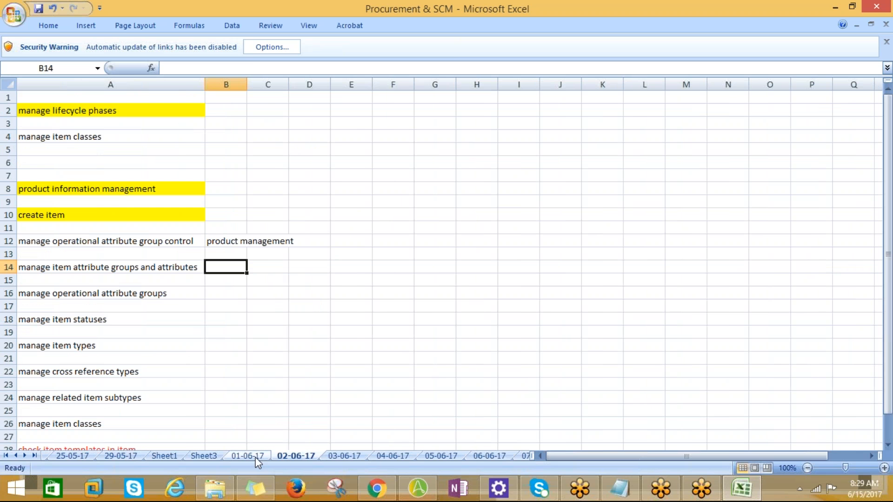
scroll(259, 355, "down", 3)
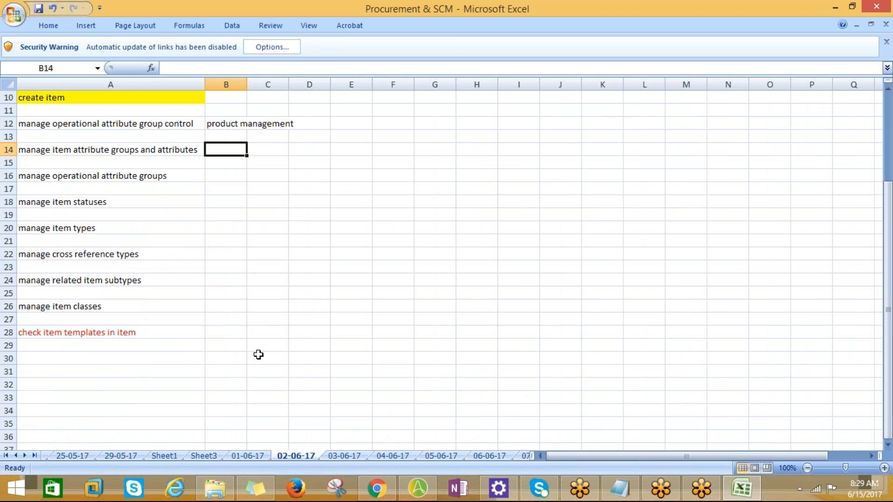
Step: Save the Procurement & SCM workbook with the 02-06-17 sheet displayed
left_click(291, 348)
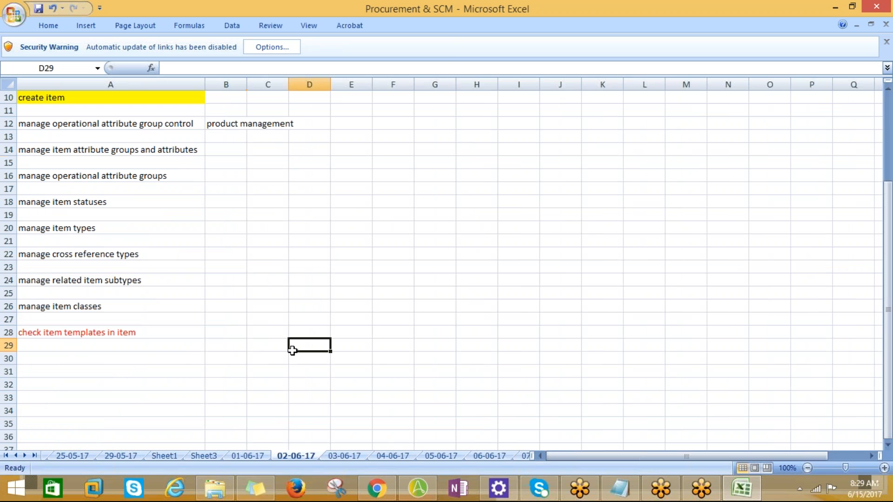
key("ctrl+s")
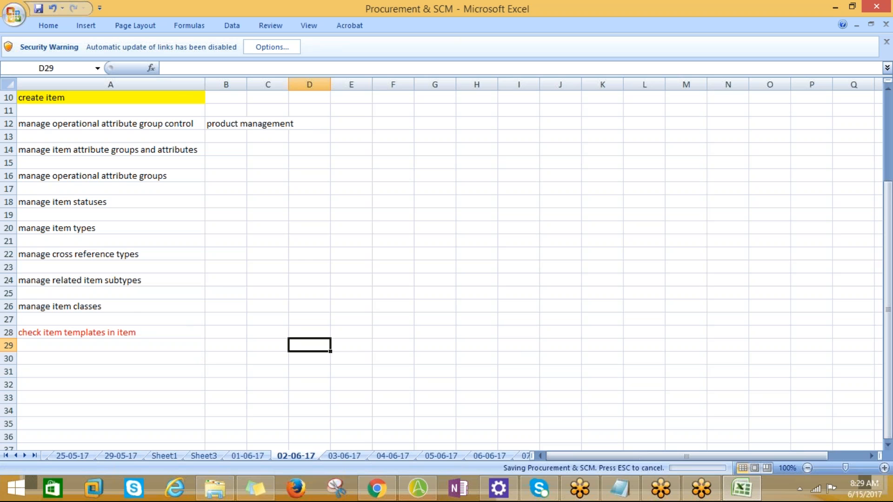
left_click(240, 271)
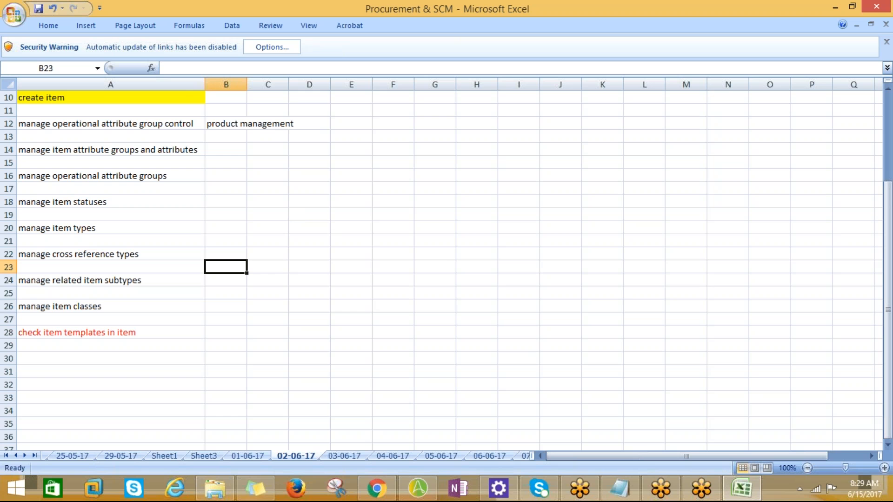
left_click(881, 23)
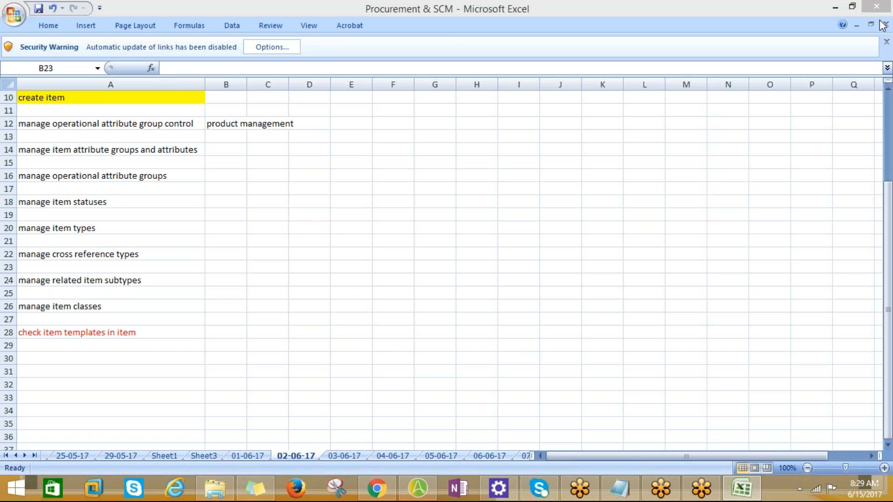
left_click(786, 402)
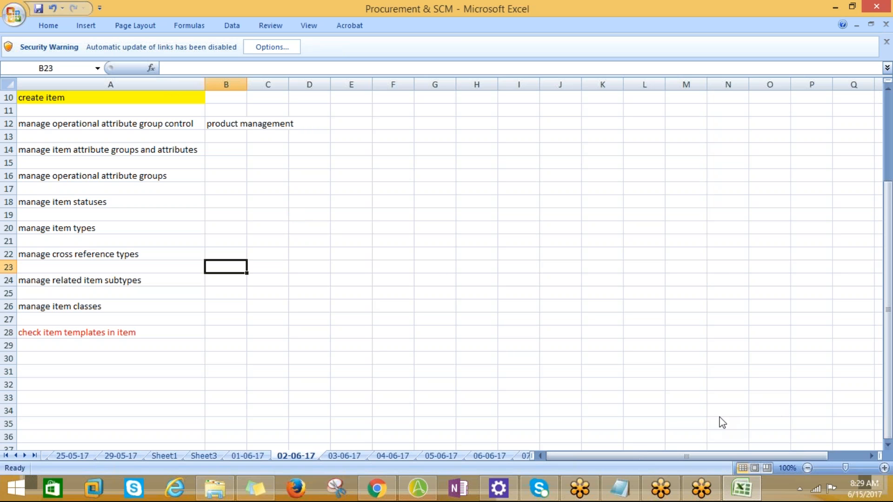